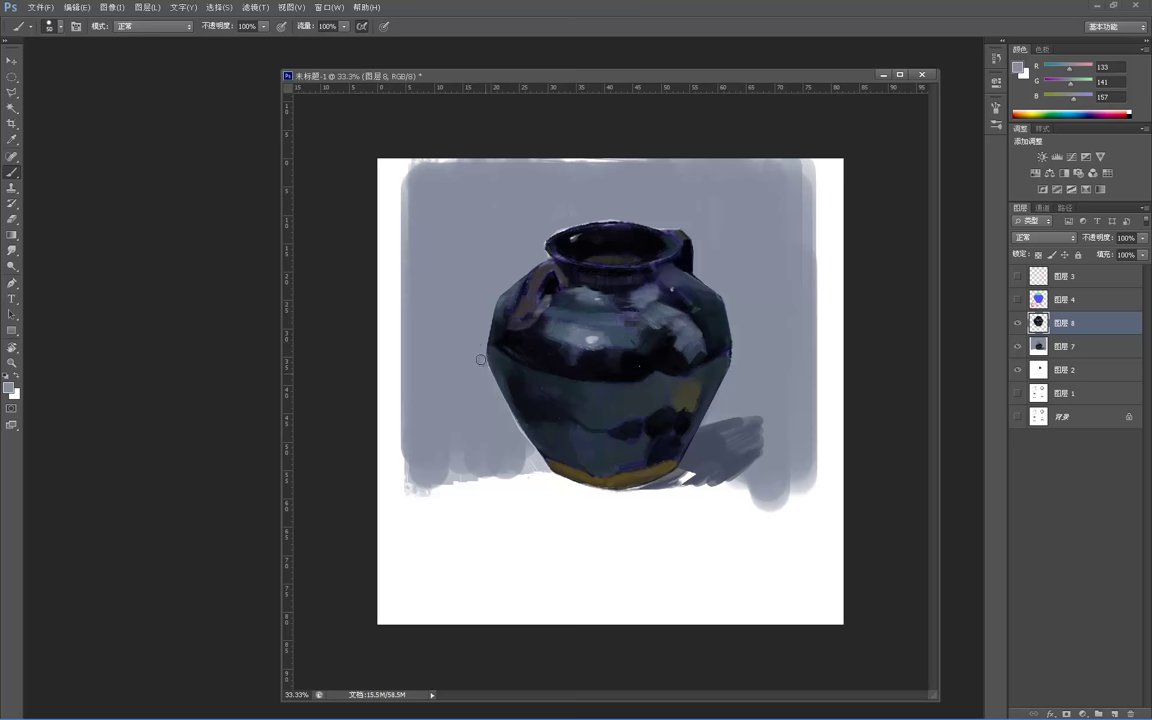
- Try to trim the jar's left shoulder outline with a smaller brush in the background grey
{"action": "left_click", "coordinate": [525, 398], "text": "ctrl"}
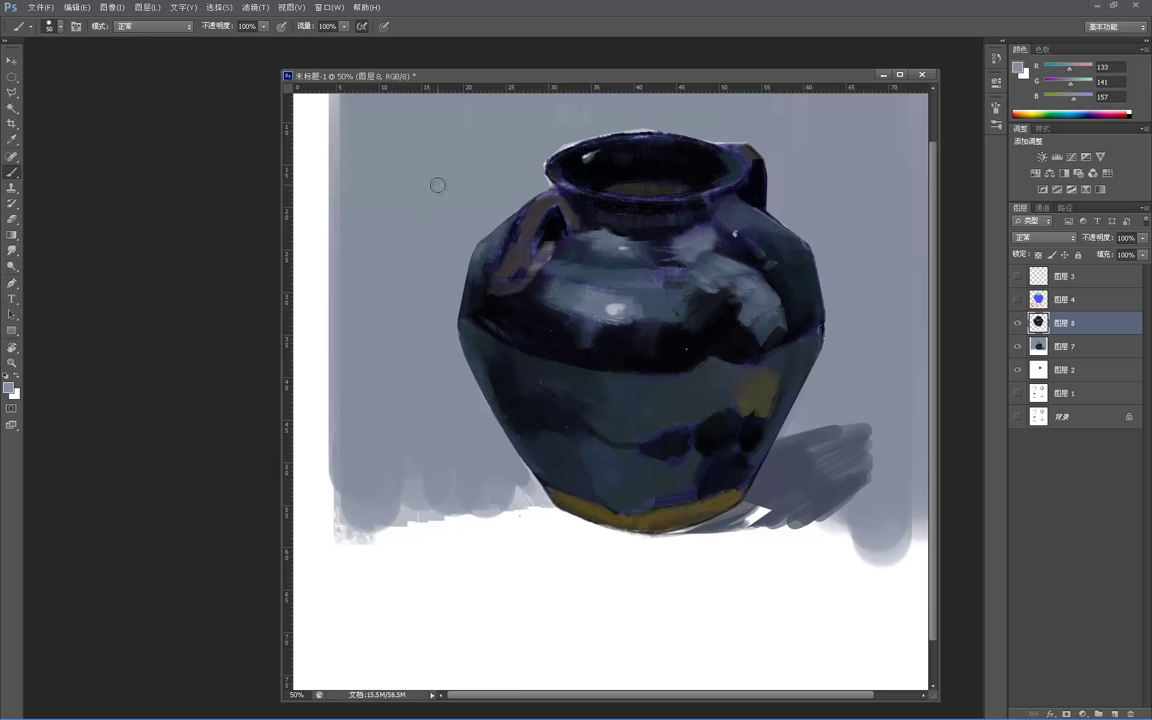
{"action": "key", "text": "bracketleft"}
{"action": "key", "text": "bracketleft"}
{"action": "key", "text": "bracketleft"}
{"action": "key", "text": "bracketleft"}
{"action": "key", "text": "bracketleft"}
{"action": "key", "text": "ctrl+z"}
{"action": "left_click_drag", "start_coordinate": [483, 236], "coordinate": [459, 287]}
{"action": "key", "text": "ctrl+z"}
- Examine the whole jar painting at reduced size to judge its silhouette
{"action": "key", "text": "z"}
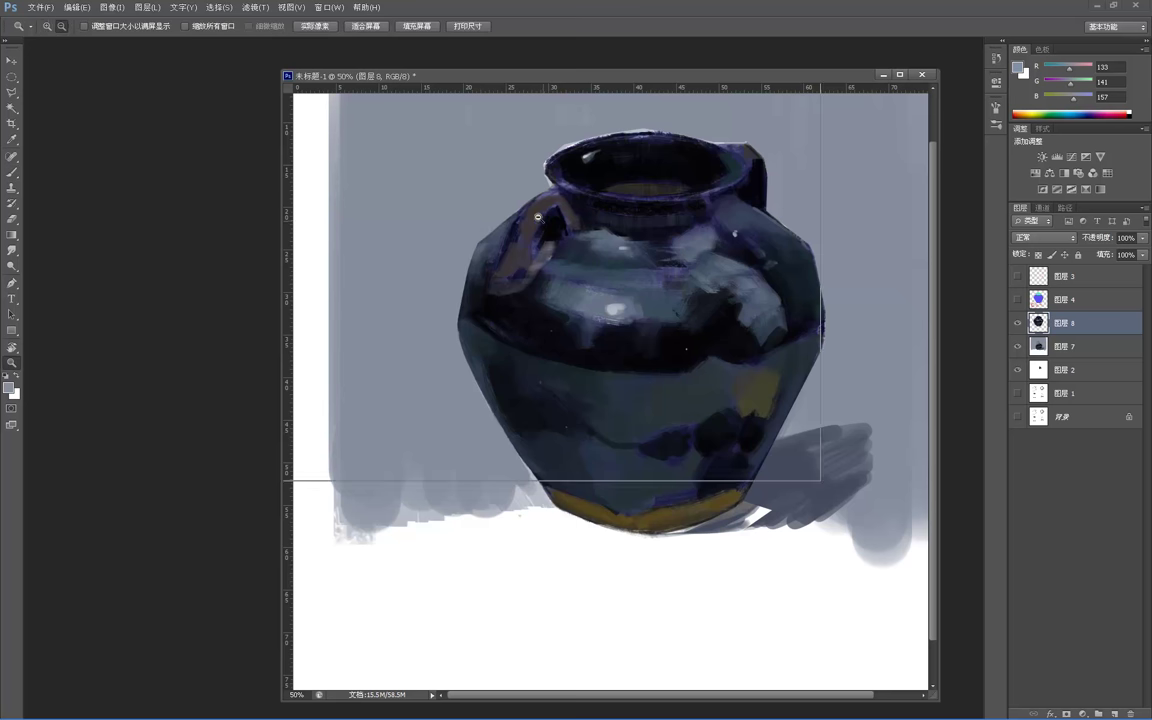
{"action": "left_click", "coordinate": [554, 116], "text": "alt"}
{"action": "left_click", "coordinate": [555, 116], "text": "alt"}
{"action": "left_click", "coordinate": [555, 116], "text": "alt"}
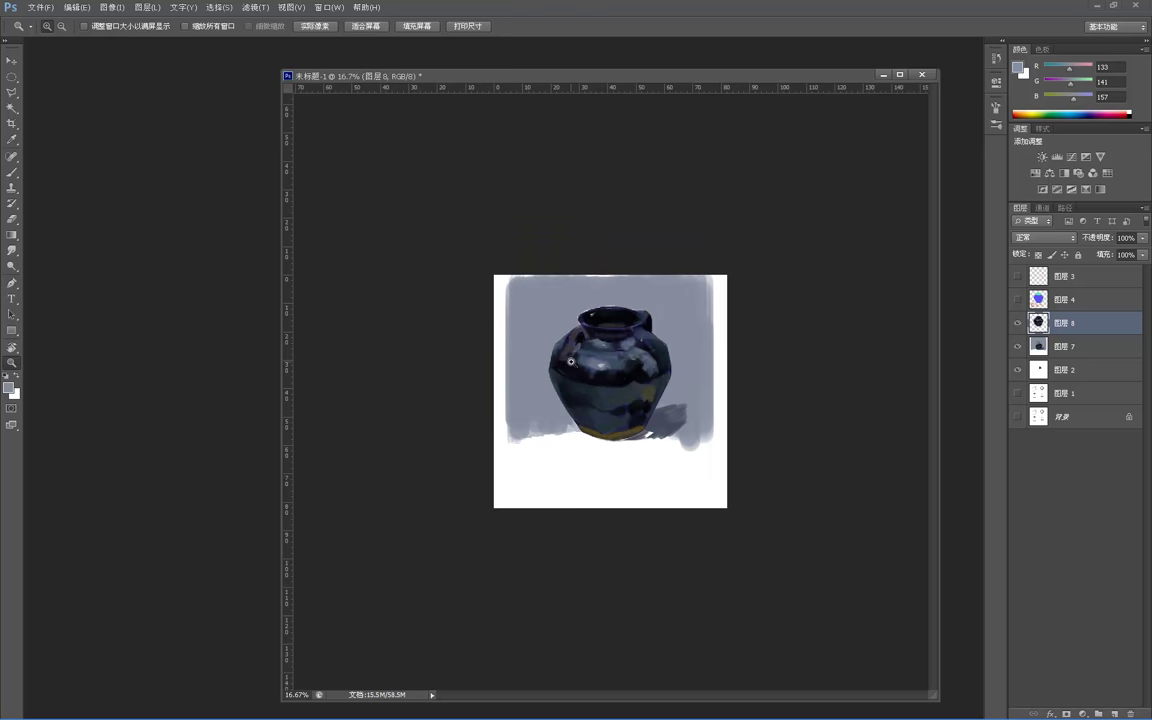
{"action": "key", "text": "ctrl+plus"}
{"action": "key", "text": "ctrl+plus"}
{"action": "key", "text": "ctrl+plus"}
{"action": "key", "text": "b"}
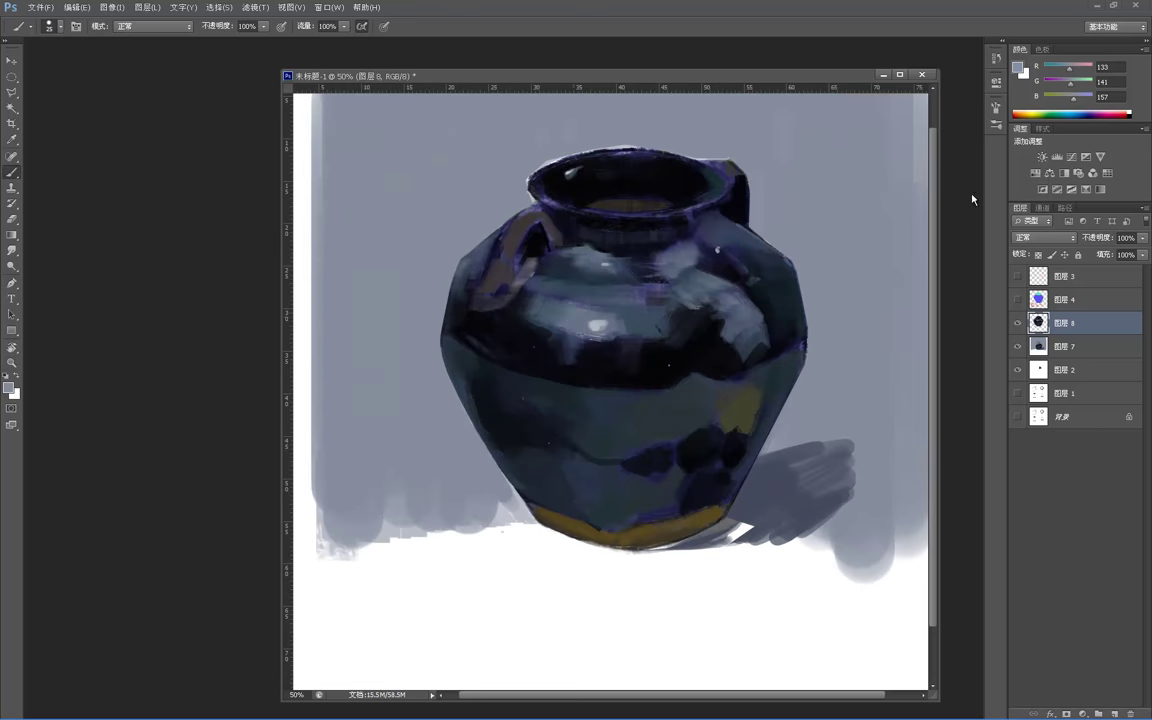
- Paint a lighter grey-green edge along the jar's left side below the shoulder ridge, using sampled tones and a 15 px brush
{"action": "left_click", "coordinate": [735, 312], "text": "alt"}
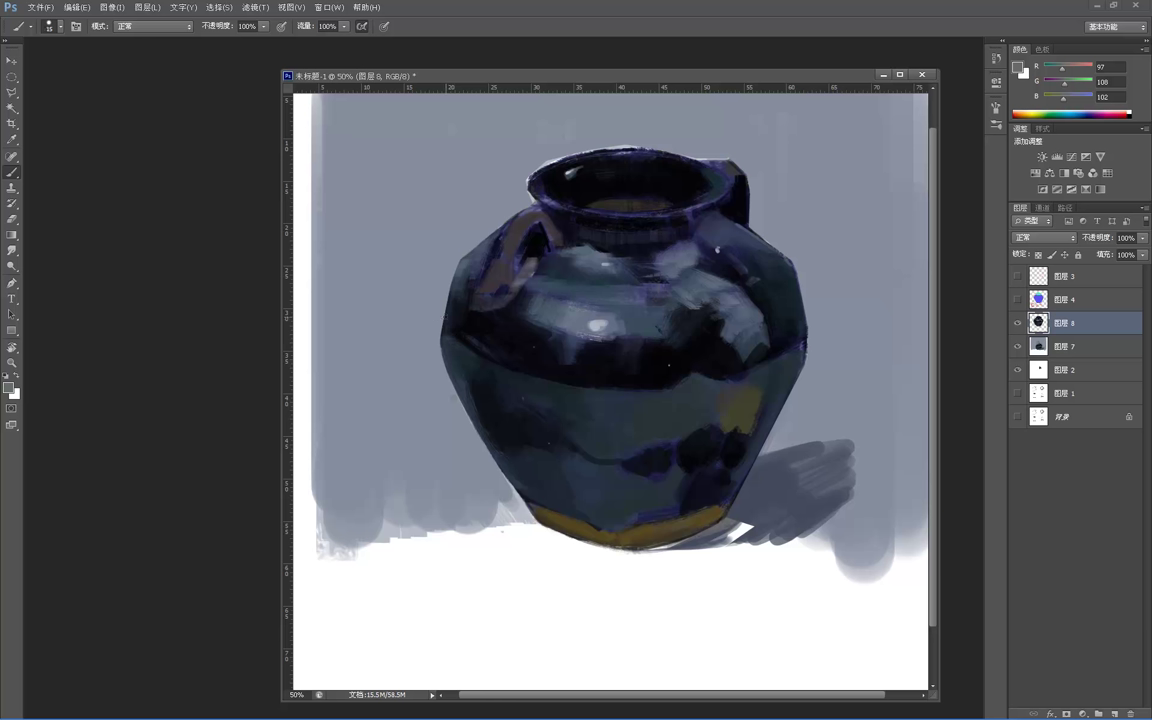
{"action": "left_click", "coordinate": [464, 342], "text": "alt"}
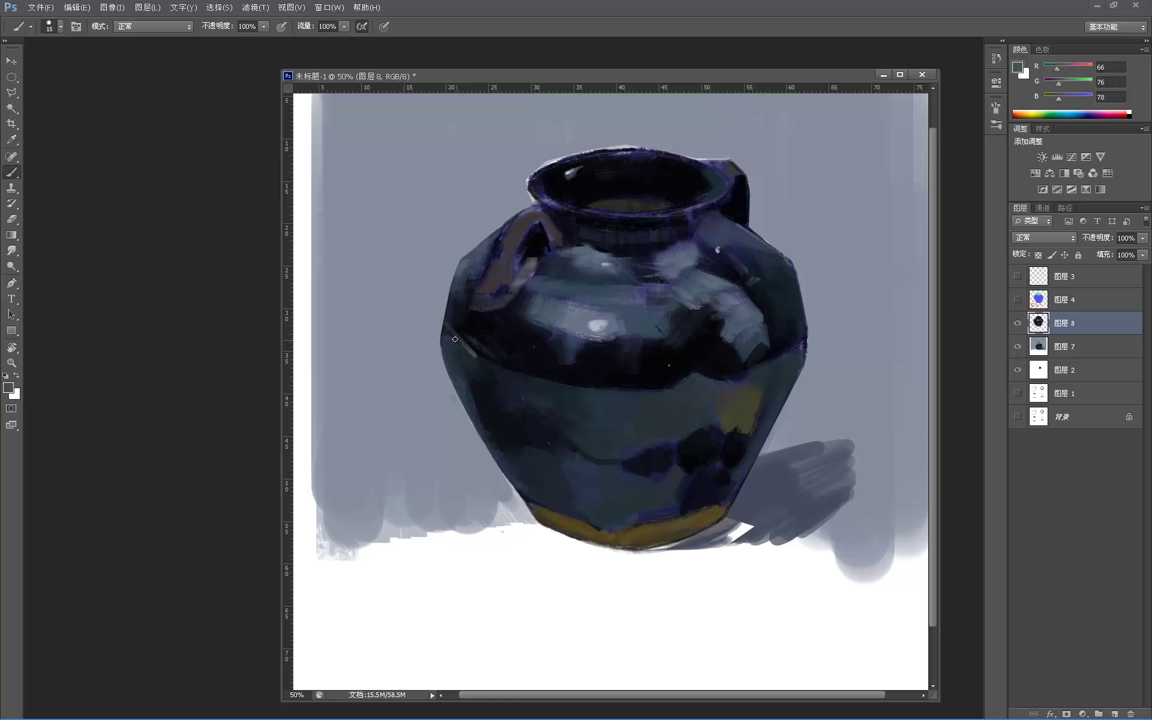
{"action": "left_click_drag", "start_coordinate": [450, 338], "coordinate": [445, 329]}
{"action": "left_click_drag", "start_coordinate": [445, 346], "coordinate": [472, 416]}
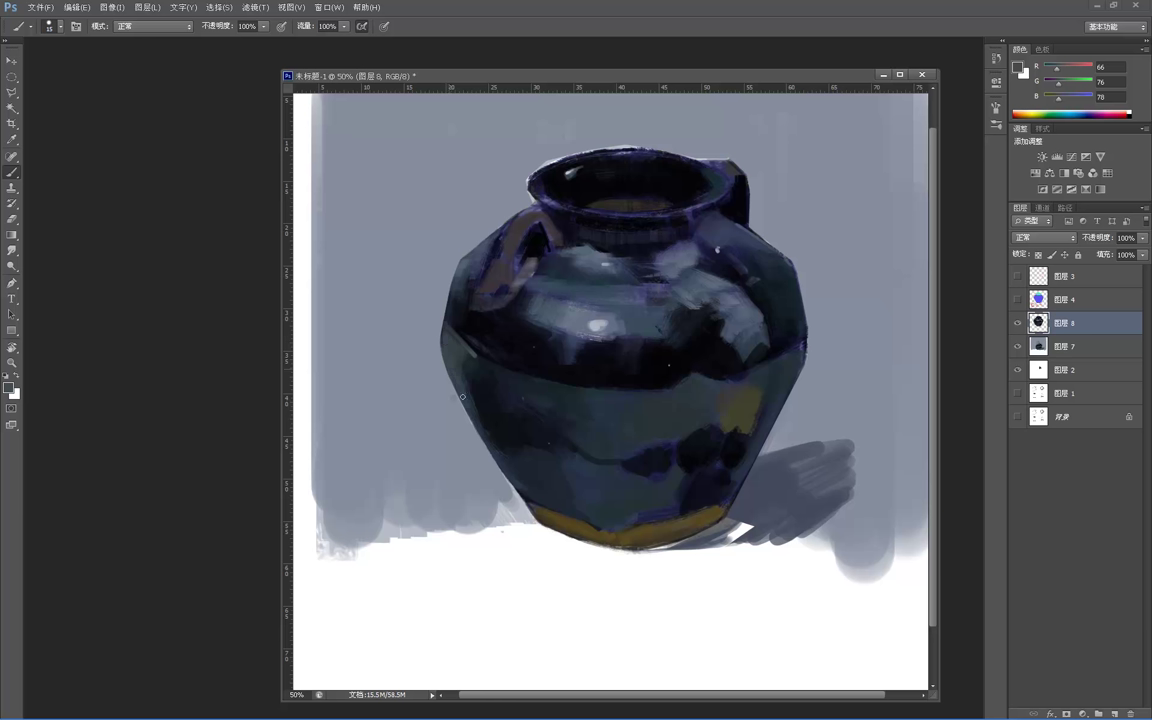
{"action": "left_click", "coordinate": [472, 351], "text": "alt"}
{"action": "left_click_drag", "start_coordinate": [474, 353], "coordinate": [463, 340]}
- Blend the left shoulder below the handle and around the ridge with dark blue-grey tones sampled from the jar
{"action": "left_click", "coordinate": [491, 367], "text": "alt"}
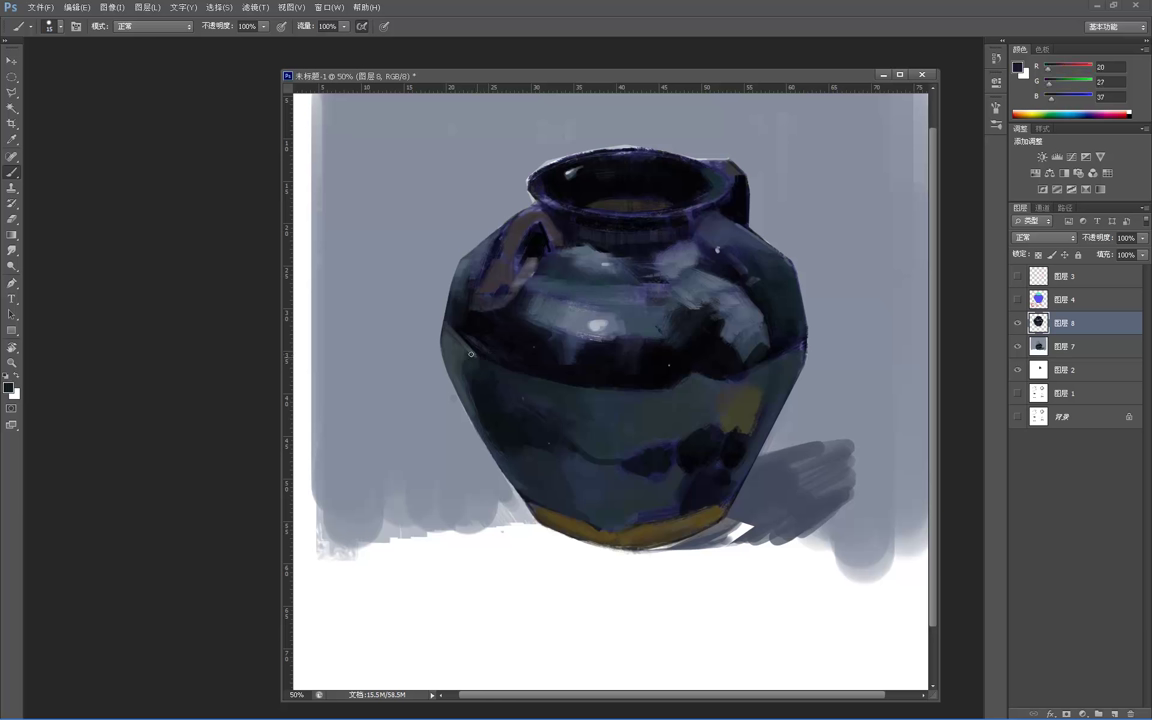
{"action": "left_click", "coordinate": [455, 331], "text": "alt"}
{"action": "left_click", "coordinate": [482, 296], "text": "alt"}
{"action": "left_click", "coordinate": [476, 324], "text": "alt"}
{"action": "left_click", "coordinate": [468, 311], "text": "alt"}
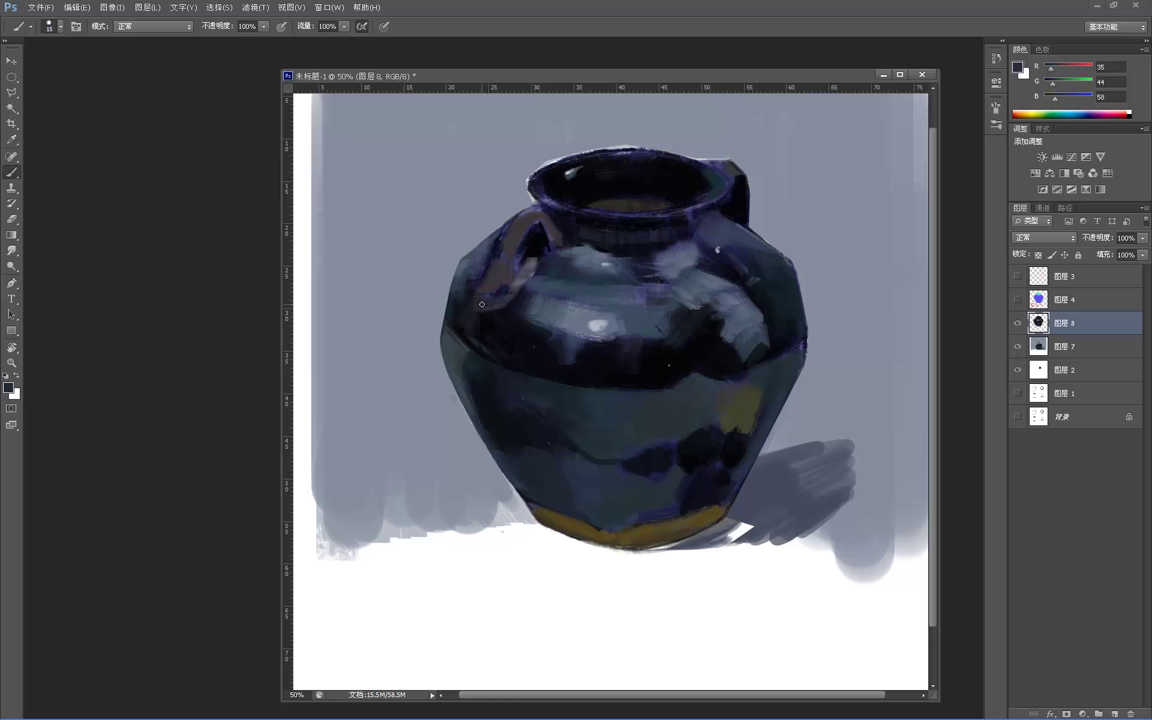
- Lighten the jar's lower-left side with sampled grey-green and define its edge where it meets the ochre base band
{"action": "left_click", "coordinate": [453, 361], "text": "alt"}
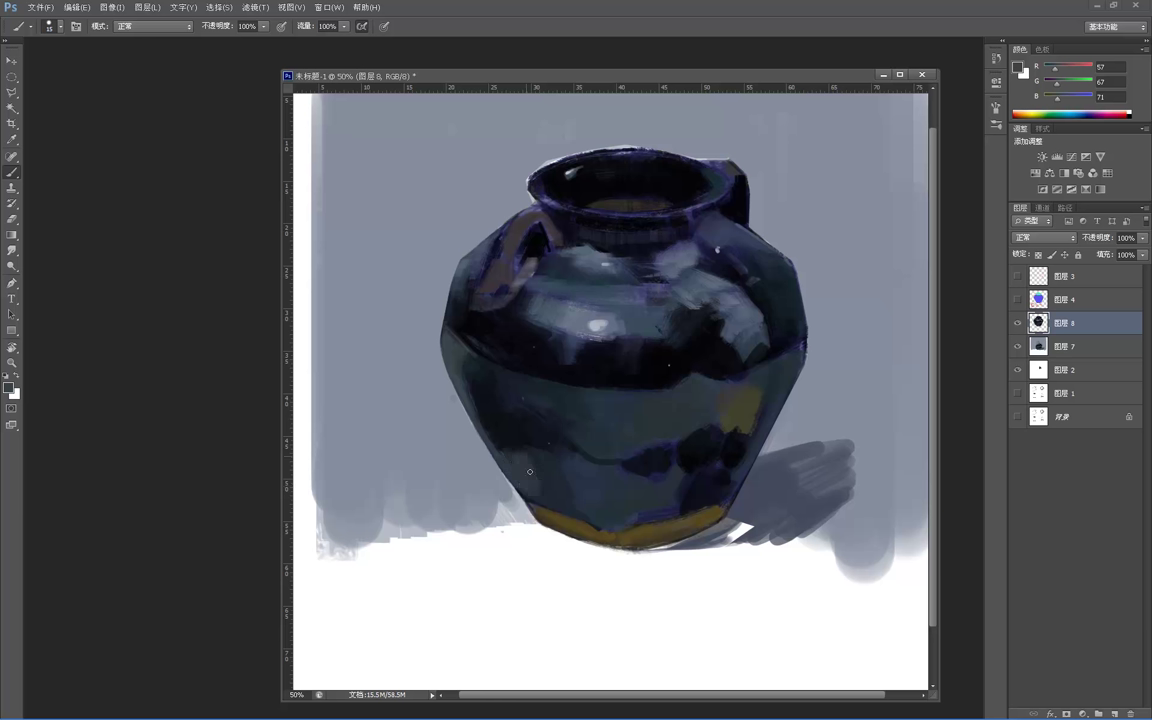
{"action": "key", "text": "z"}
{"action": "left_click", "coordinate": [569, 375], "text": "alt"}
{"action": "left_click", "coordinate": [564, 366], "text": "alt"}
{"action": "left_click", "coordinate": [560, 358], "text": "alt"}
{"action": "left_click", "coordinate": [568, 365], "text": "alt"}
{"action": "left_click", "coordinate": [594, 392]}
{"action": "left_click", "coordinate": [593, 392]}
{"action": "left_click", "coordinate": [587, 394]}
{"action": "left_click", "coordinate": [587, 394]}
{"action": "key", "text": "b"}
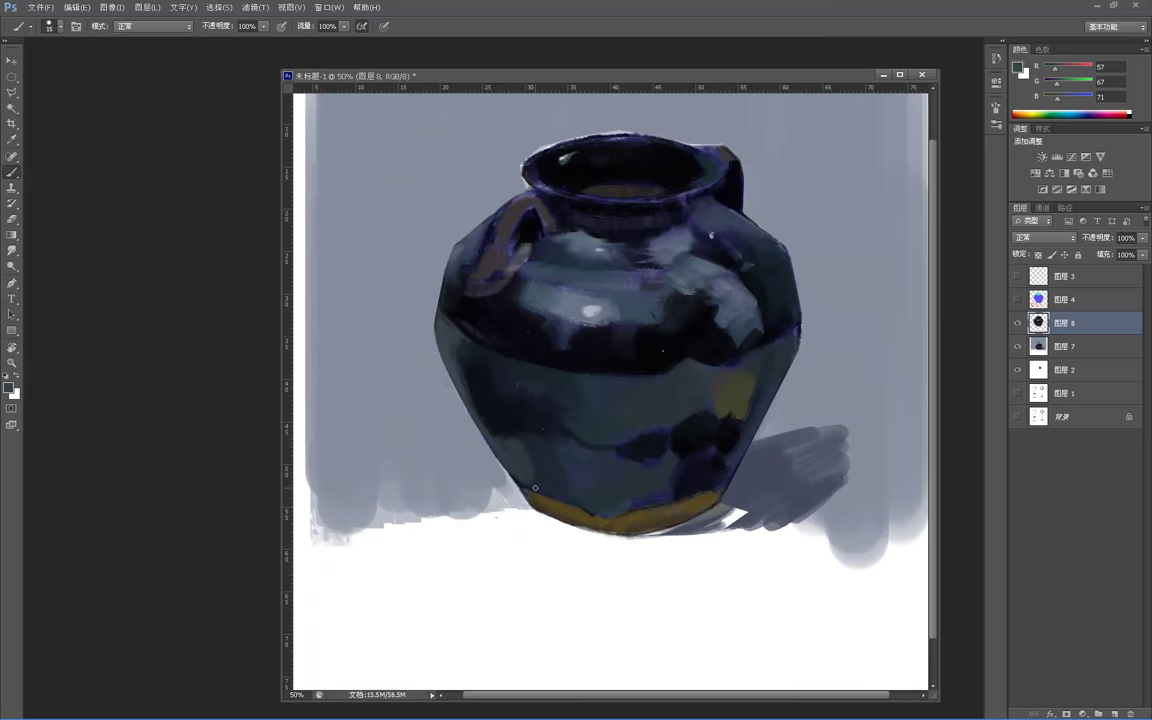
{"action": "left_click_drag", "start_coordinate": [531, 492], "coordinate": [543, 499]}
{"action": "left_click", "coordinate": [538, 497], "text": "alt"}
- Sample the background grey and fill in the backdrop beside the jar's lower-left edge with a 35 px brush
{"action": "left_click", "coordinate": [489, 463], "text": "alt"}
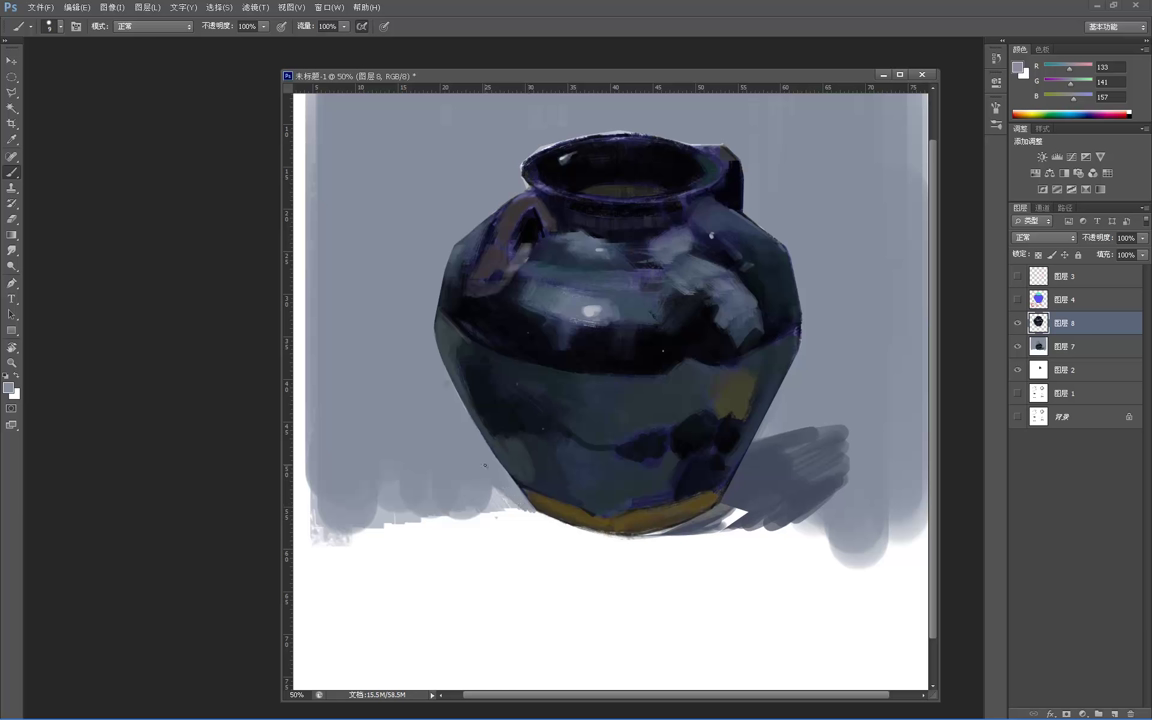
{"action": "key", "text": "]"}
{"action": "key", "text": "]"}
{"action": "key", "text": "]"}
{"action": "key", "text": "]"}
{"action": "key", "text": "]"}
{"action": "mouse_move", "coordinate": [496, 486]}
{"action": "left_mouse_down"}
{"action": "mouse_move", "coordinate": [493, 504]}
{"action": "mouse_move", "coordinate": [509, 503]}
{"action": "left_mouse_up"}
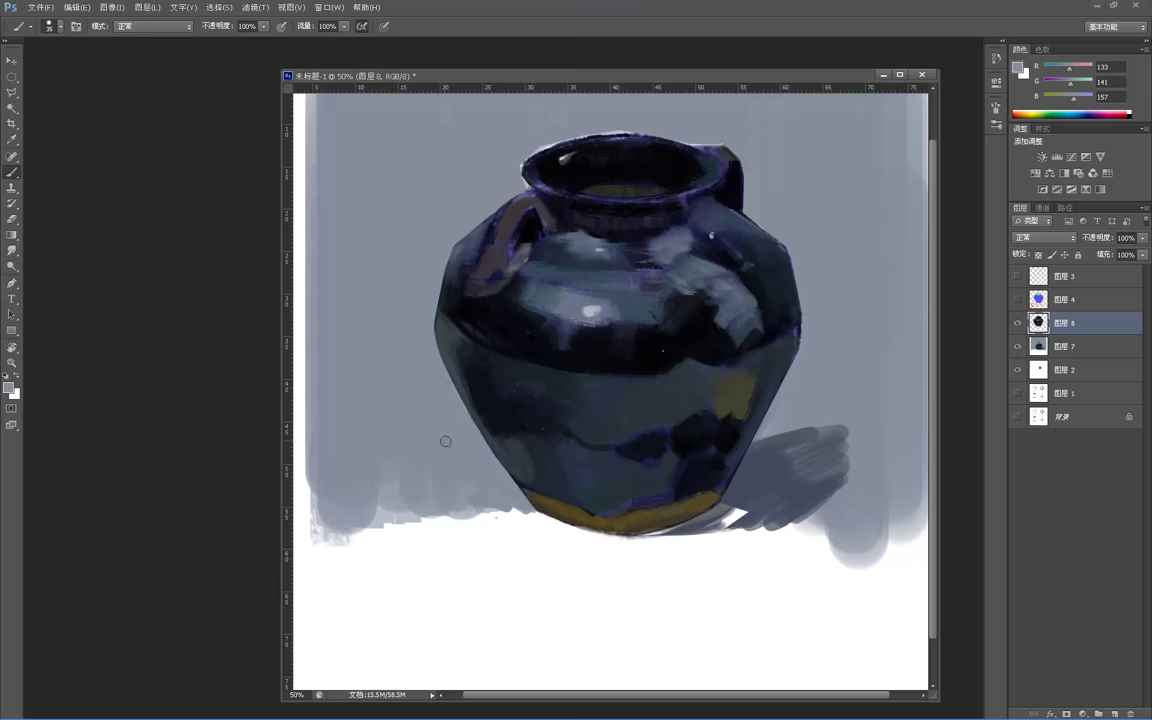
- Refine the left end of the ochre base band with a small brush and a brown sampled from its lower edge
{"action": "key", "text": "z"}
{"action": "left_click", "coordinate": [510, 401], "text": "alt"}
{"action": "left_click", "coordinate": [520, 365], "text": "alt"}
{"action": "left_click", "coordinate": [560, 388], "text": "alt"}
{"action": "left_click", "coordinate": [598, 398], "text": "alt"}
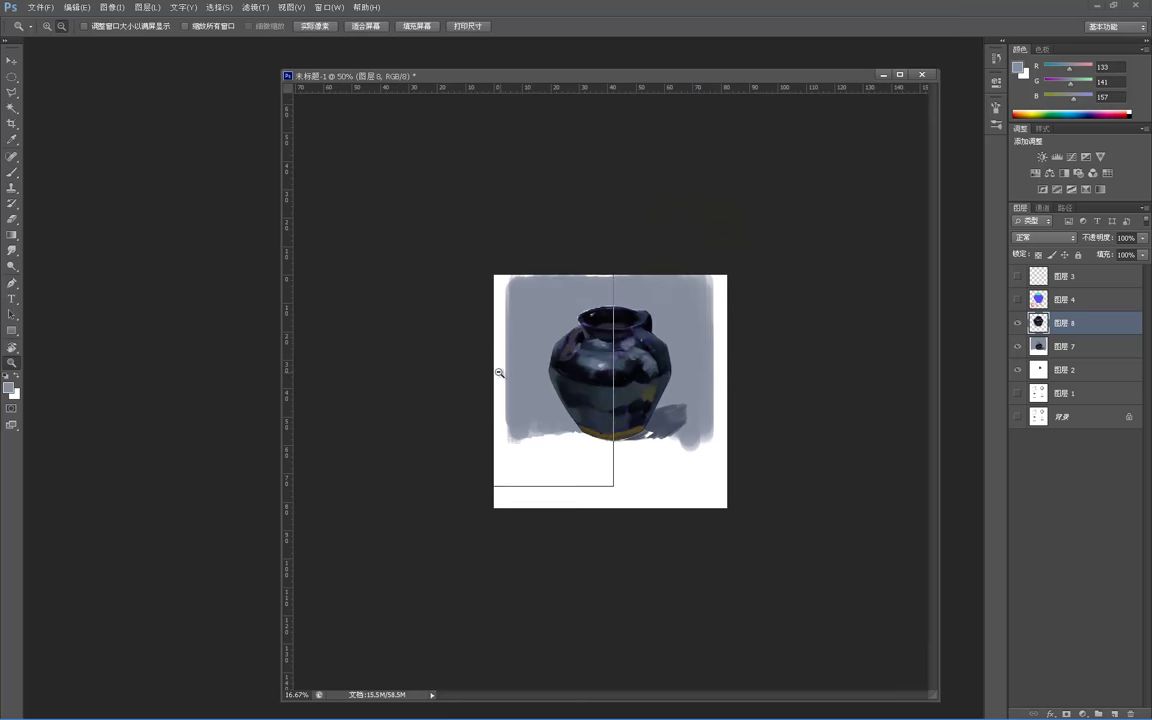
{"action": "left_click", "coordinate": [600, 400]}
{"action": "left_click", "coordinate": [608, 412]}
{"action": "left_click_drag", "start_coordinate": [612, 416], "coordinate": [628, 432]}
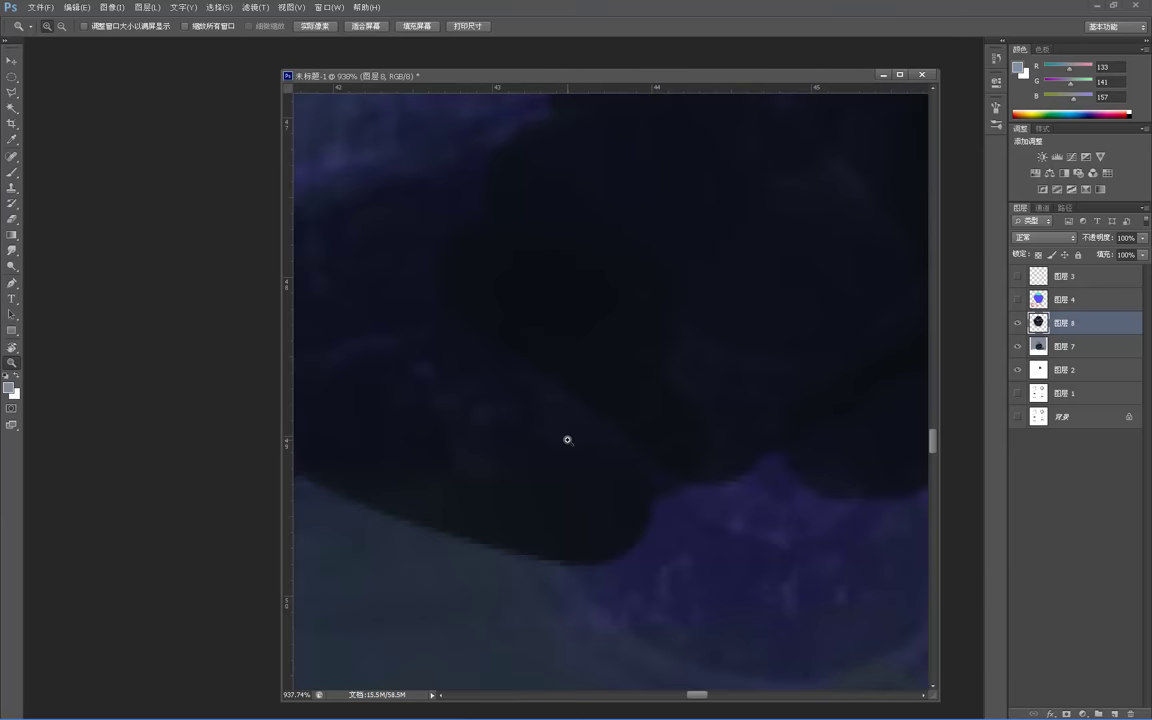
{"action": "left_click", "coordinate": [316, 26]}
{"action": "key", "text": "b"}
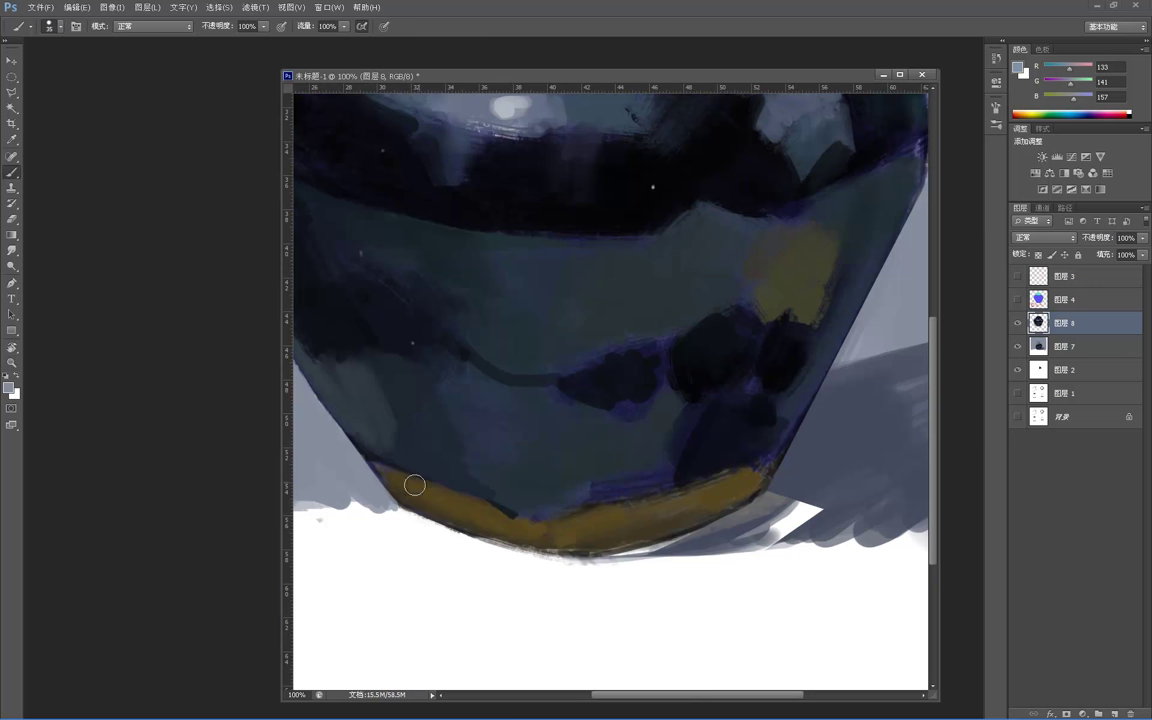
{"action": "key", "text": "bracketleft"}
{"action": "key", "text": "bracketleft"}
{"action": "key", "text": "bracketleft"}
{"action": "key", "text": "bracketleft"}
{"action": "left_click", "coordinate": [407, 504], "text": "alt"}
{"action": "key", "text": "bracketleft"}
{"action": "key", "text": "bracketleft"}
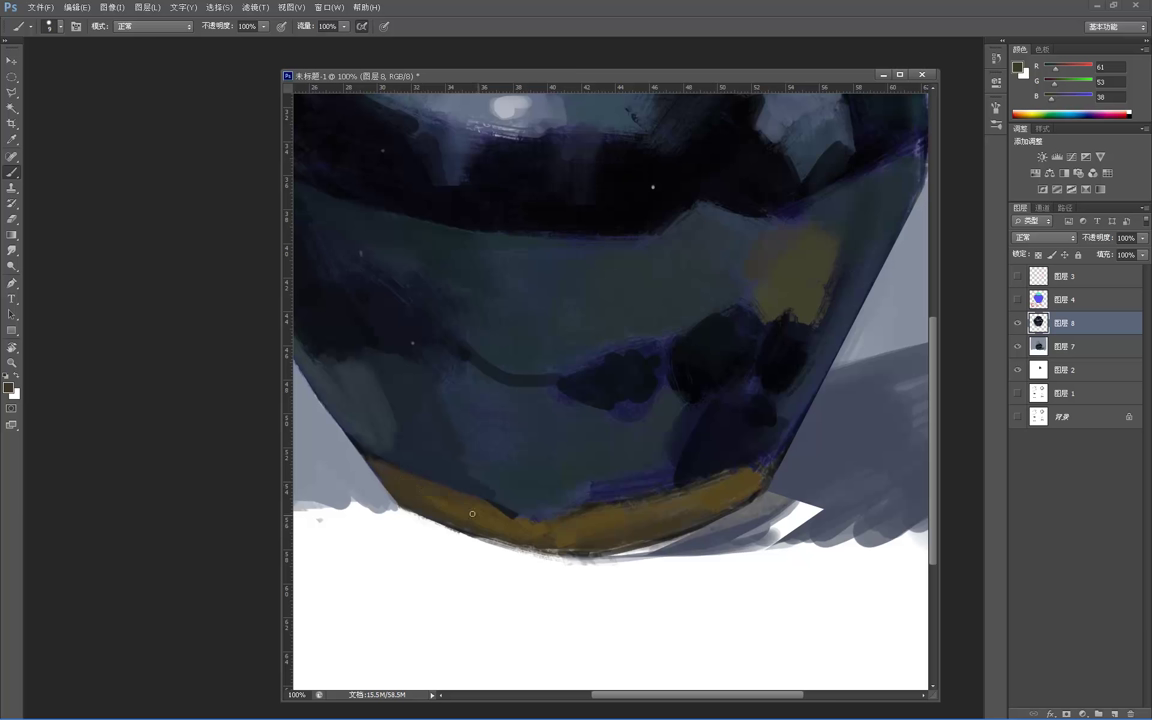
- Smooth the upper edge of the ochre base band near its middle with tones sampled beside it
{"action": "left_click", "coordinate": [510, 511], "text": "alt"}
{"action": "left_click_drag", "start_coordinate": [513, 512], "coordinate": [533, 518]}
{"action": "left_click", "coordinate": [524, 519], "text": "alt"}
- Trim the outline of the jar's left shoulder with the sampled background grey
{"action": "key", "text": "z"}
{"action": "left_click", "coordinate": [530, 452], "text": "alt"}
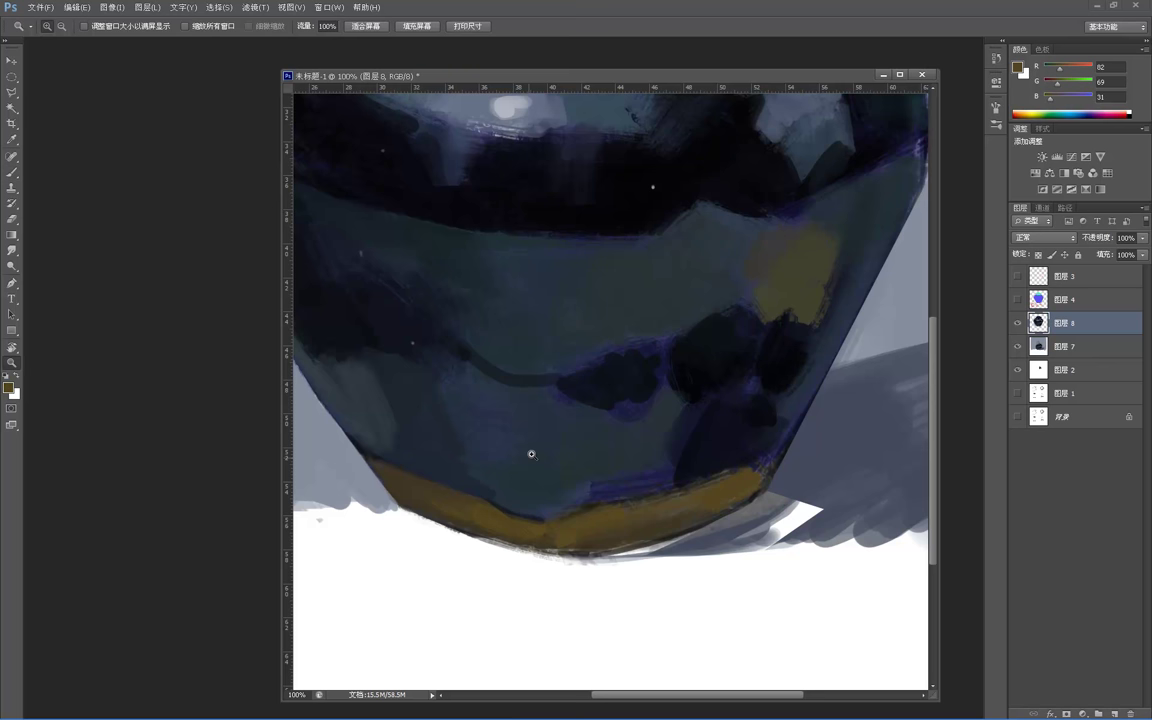
{"action": "left_click", "coordinate": [538, 443], "text": "alt"}
{"action": "left_click", "coordinate": [542, 450], "text": "alt"}
{"action": "left_click", "coordinate": [543, 450], "text": "alt"}
{"action": "left_click", "coordinate": [610, 261], "text": "alt"}
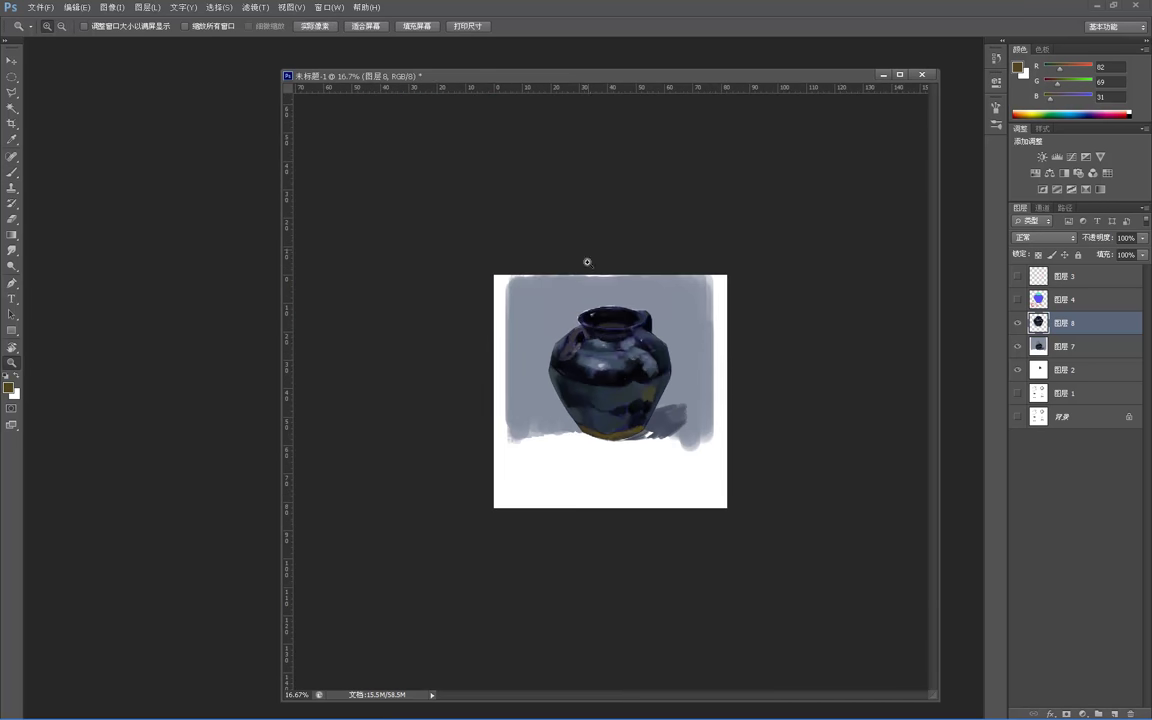
{"action": "left_click", "coordinate": [592, 262]}
{"action": "left_click", "coordinate": [595, 266]}
{"action": "left_click", "coordinate": [596, 266]}
{"action": "key", "text": "b"}
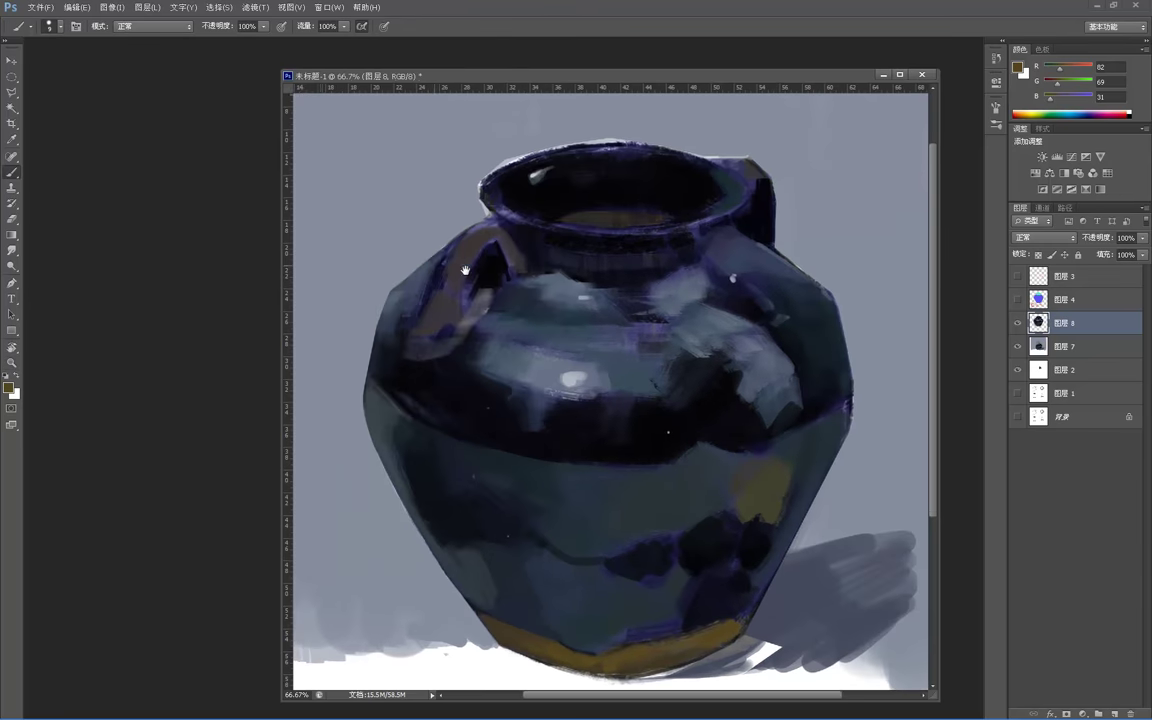
{"action": "left_click", "coordinate": [487, 286], "text": "alt"}
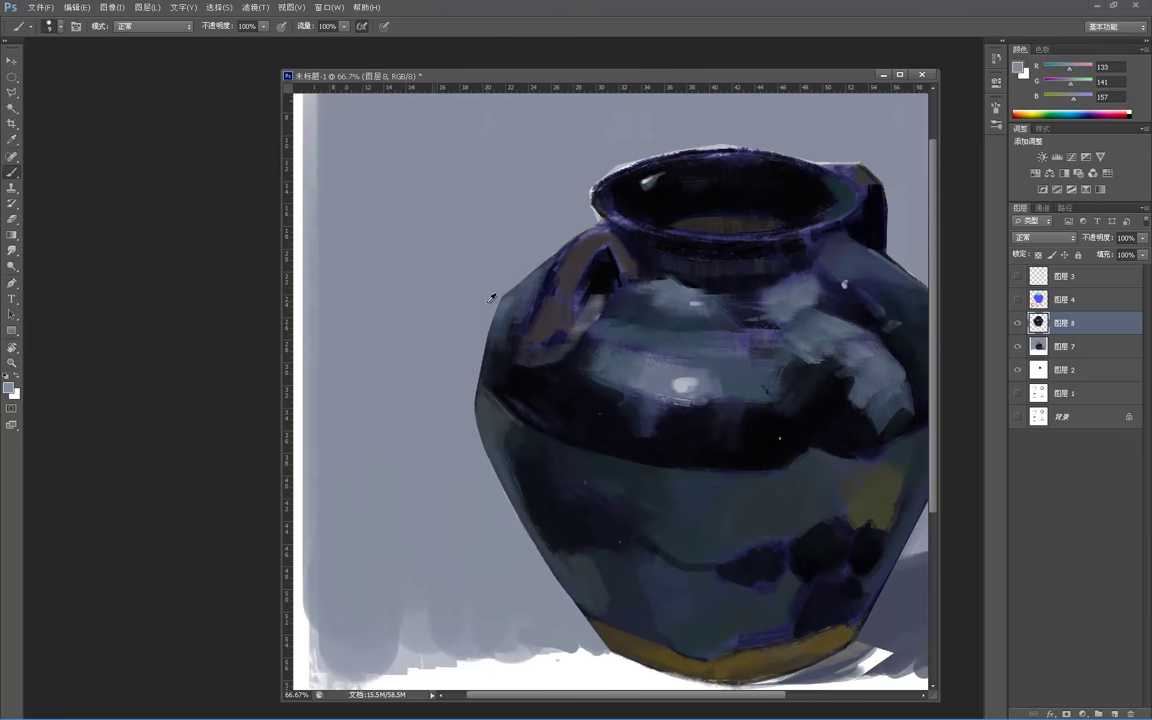
{"action": "mouse_move", "coordinate": [487, 334]}
{"action": "left_mouse_down"}
{"action": "mouse_move", "coordinate": [509, 289]}
{"action": "mouse_move", "coordinate": [474, 360]}
{"action": "left_mouse_up"}
{"action": "key", "text": "ctrl+z"}
{"action": "key", "text": "ctrl+z"}
- Cover the white fringe along the top of the jar's rim with the background grey
{"action": "key", "text": "z"}
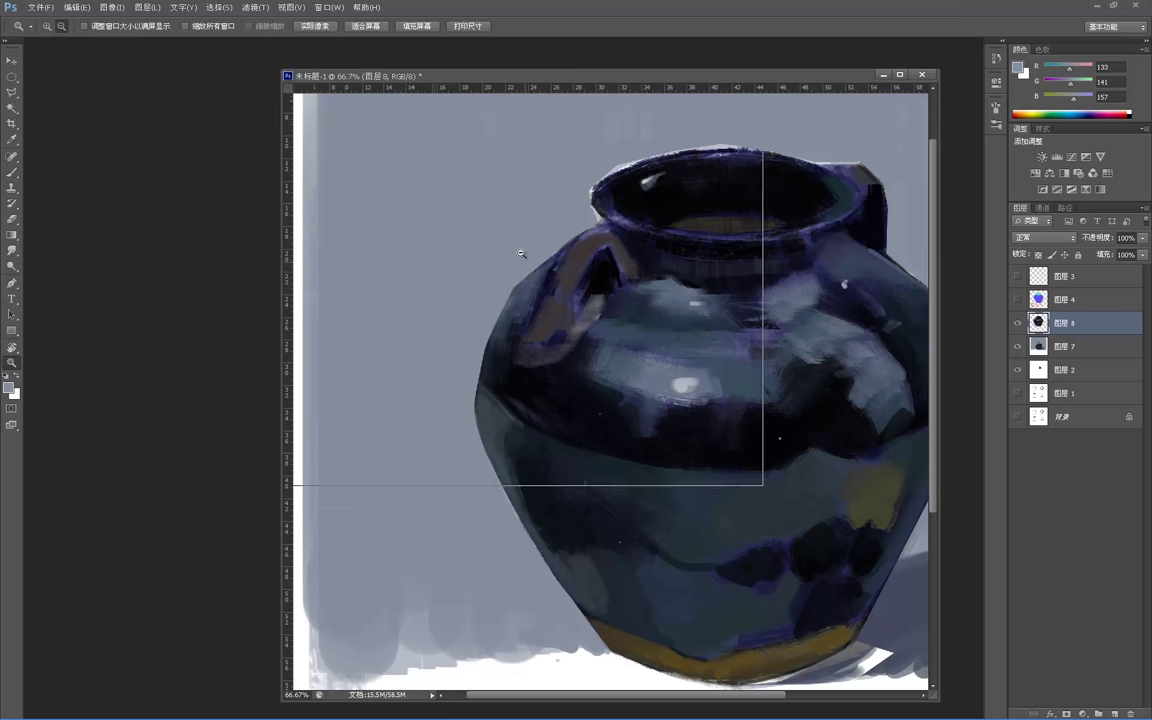
{"action": "left_click", "coordinate": [522, 252], "text": "alt"}
{"action": "left_click", "coordinate": [499, 282]}
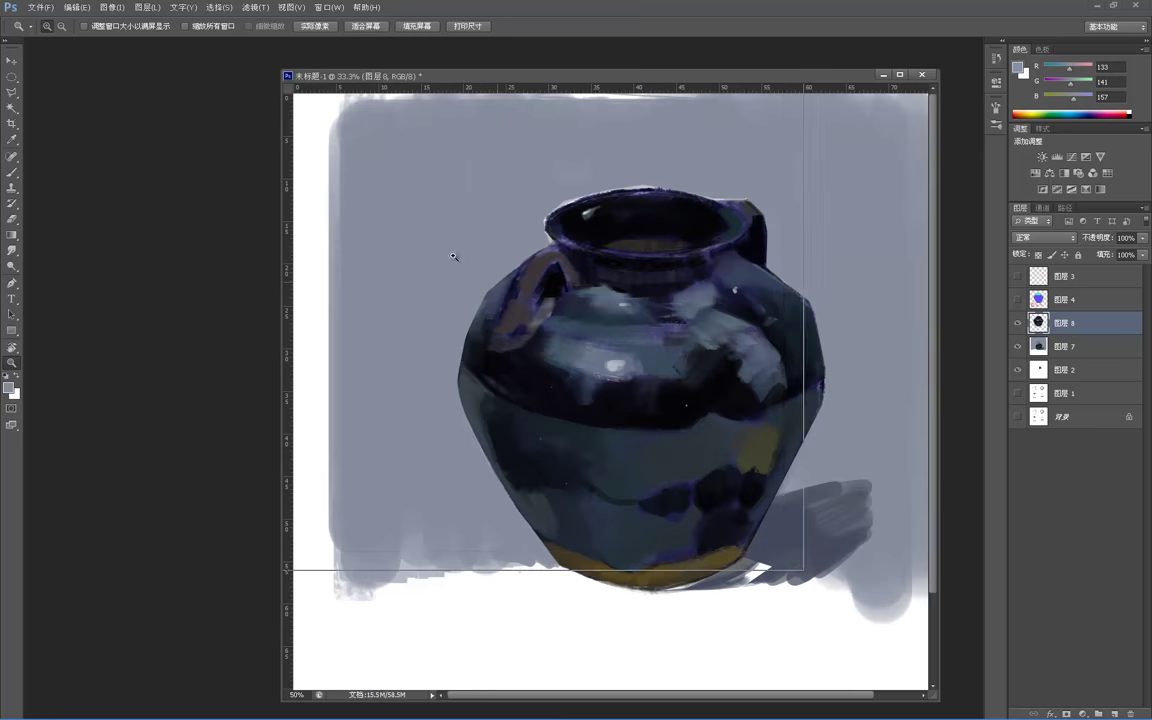
{"action": "left_click", "coordinate": [497, 285]}
{"action": "key", "text": "b"}
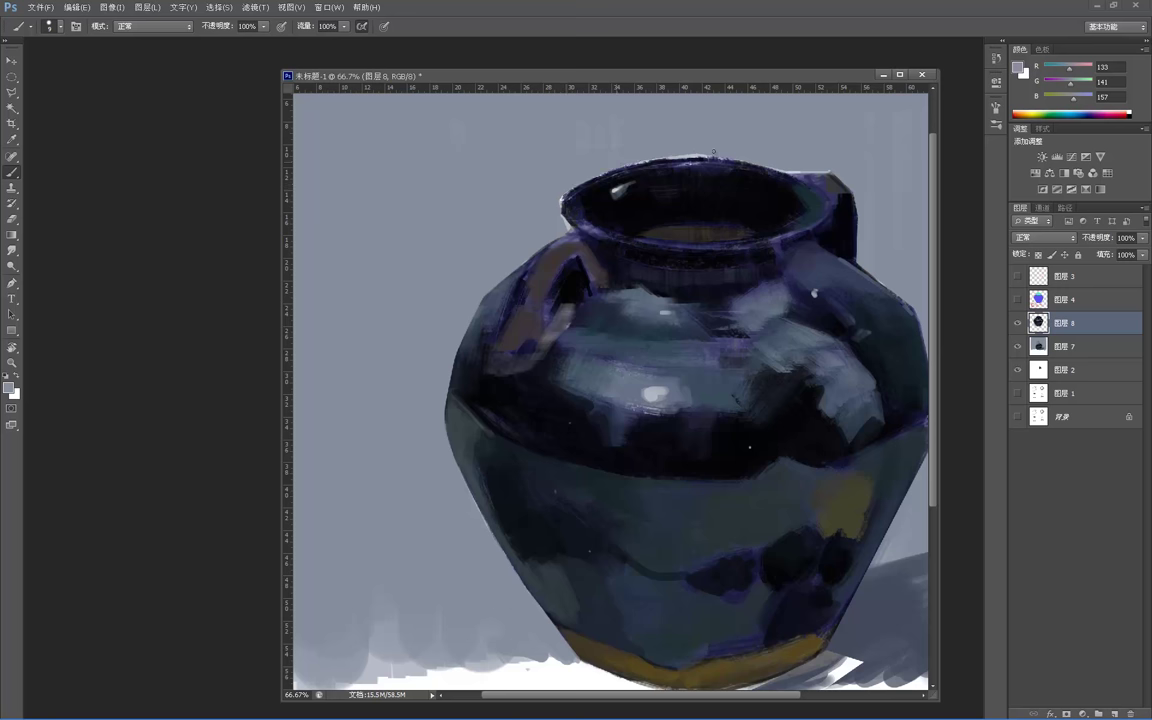
{"action": "left_click_drag", "start_coordinate": [720, 224], "coordinate": [645, 243]}
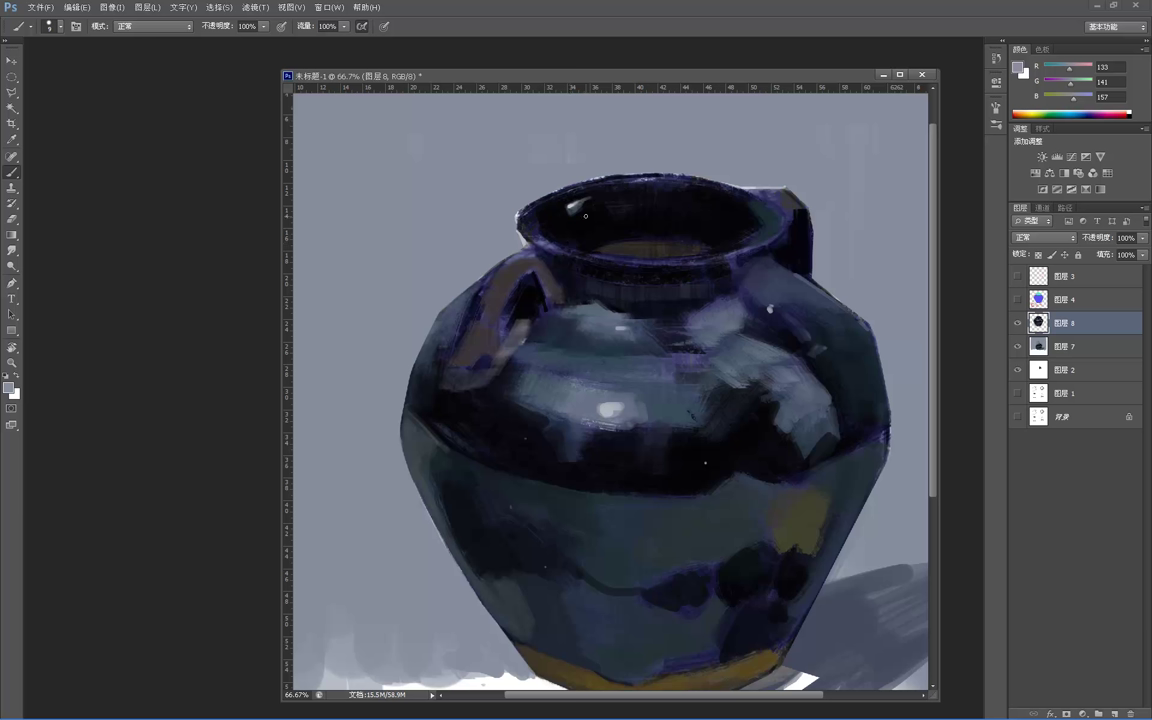
- Darken the left handle's inner opening with sampled near-black and clean the rim's left edge with background grey
{"action": "left_click", "coordinate": [797, 224], "text": "alt"}
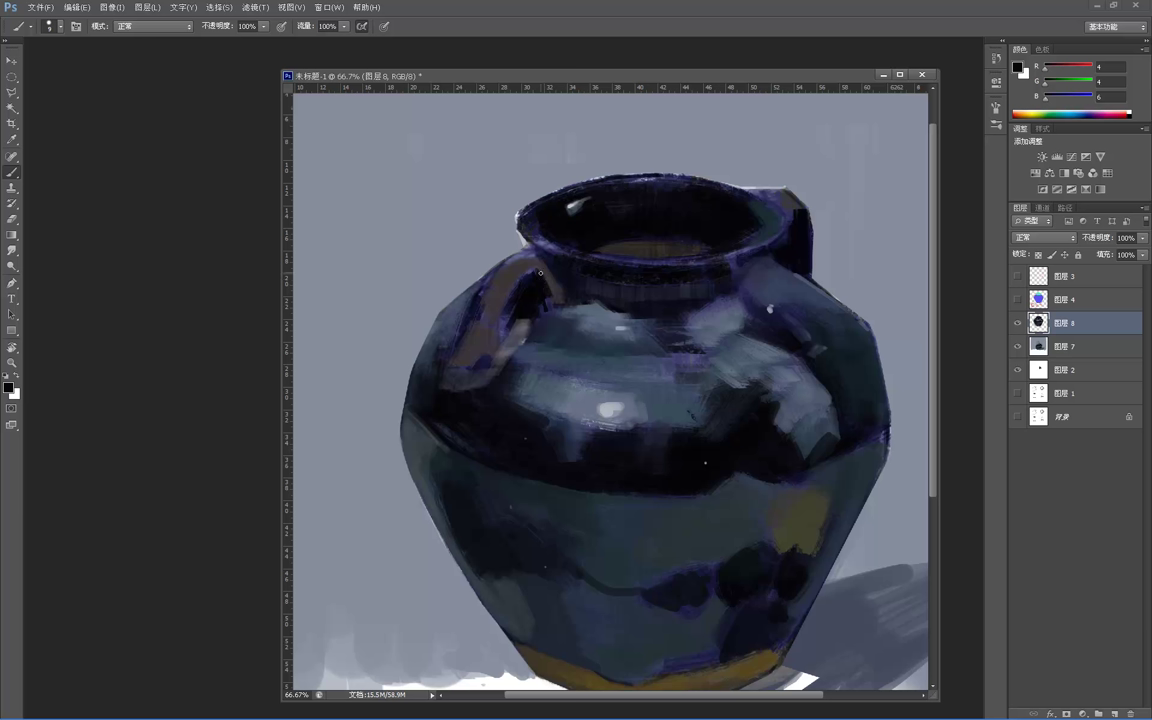
{"action": "left_click", "coordinate": [511, 228], "text": "alt"}
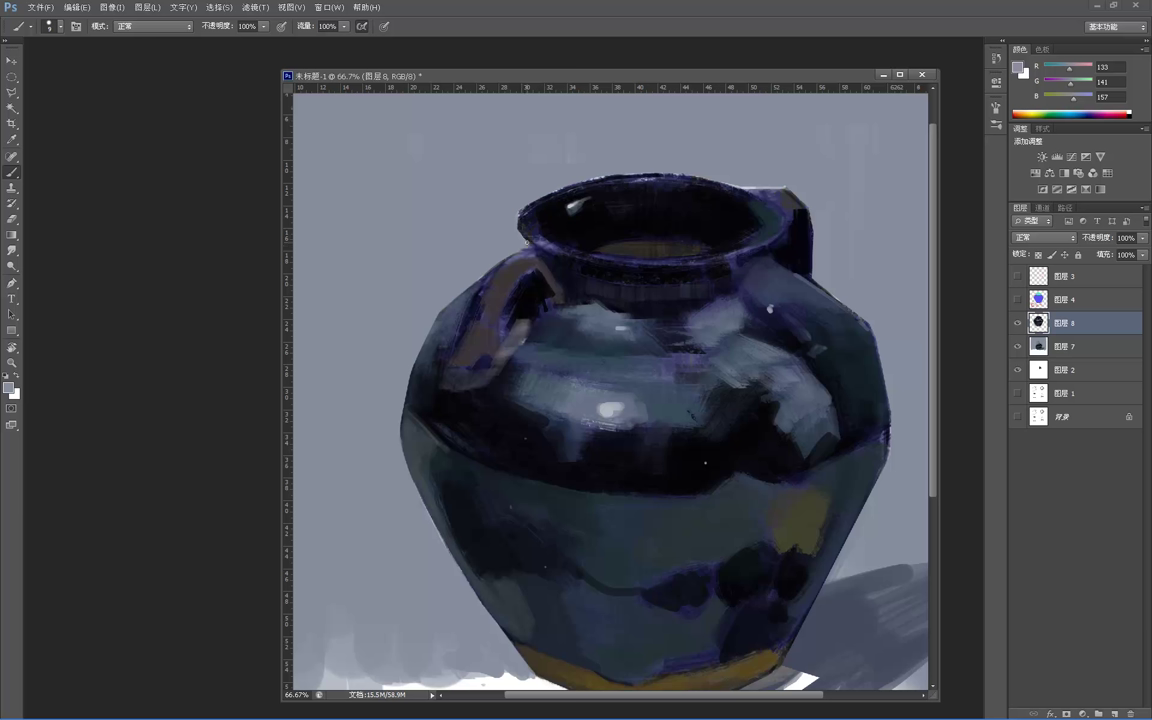
- Reshape the left handle's outer and inner edges with brown-grey and dark tones sampled from it
{"action": "left_click", "coordinate": [530, 258], "text": "alt"}
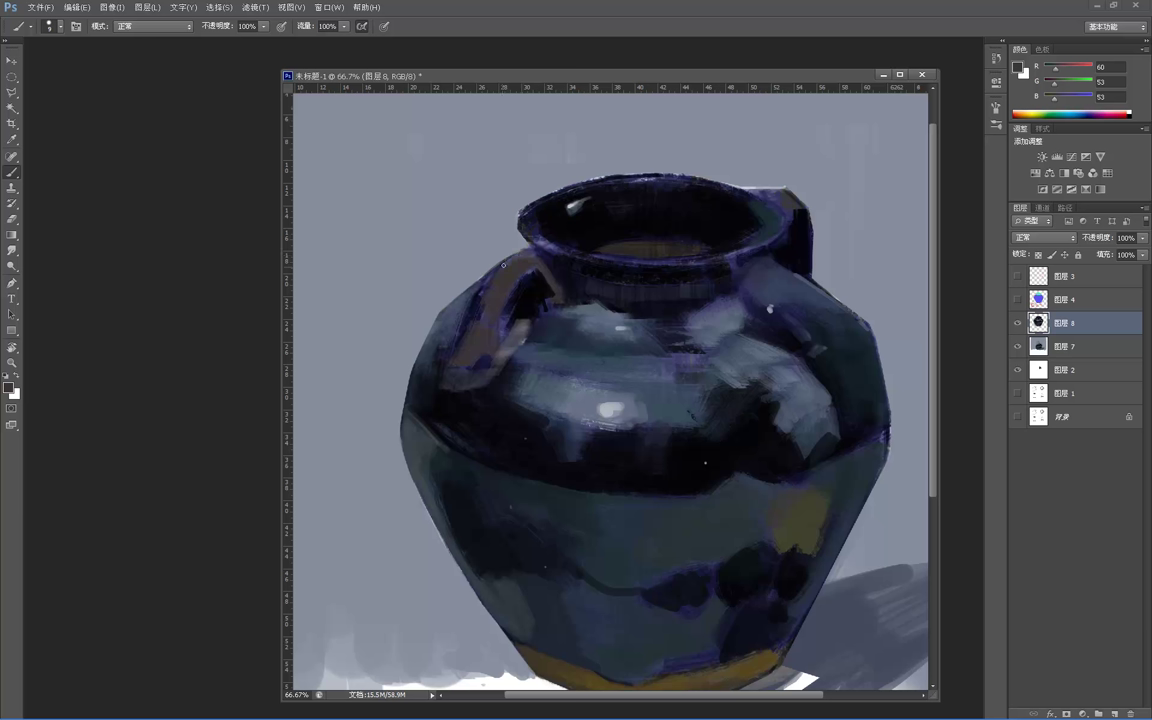
{"action": "left_click", "coordinate": [531, 279], "text": "alt"}
{"action": "left_click", "coordinate": [522, 268], "text": "alt"}
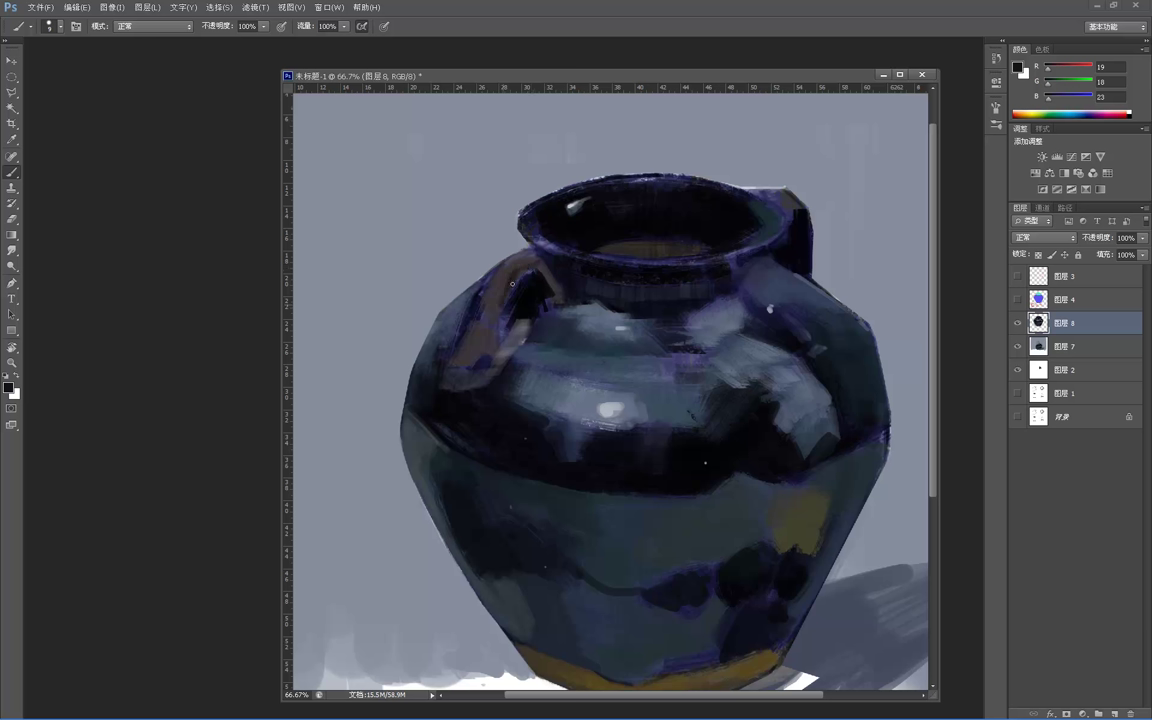
{"action": "left_click", "coordinate": [498, 305], "text": "alt"}
{"action": "left_click", "coordinate": [494, 309], "text": "alt"}
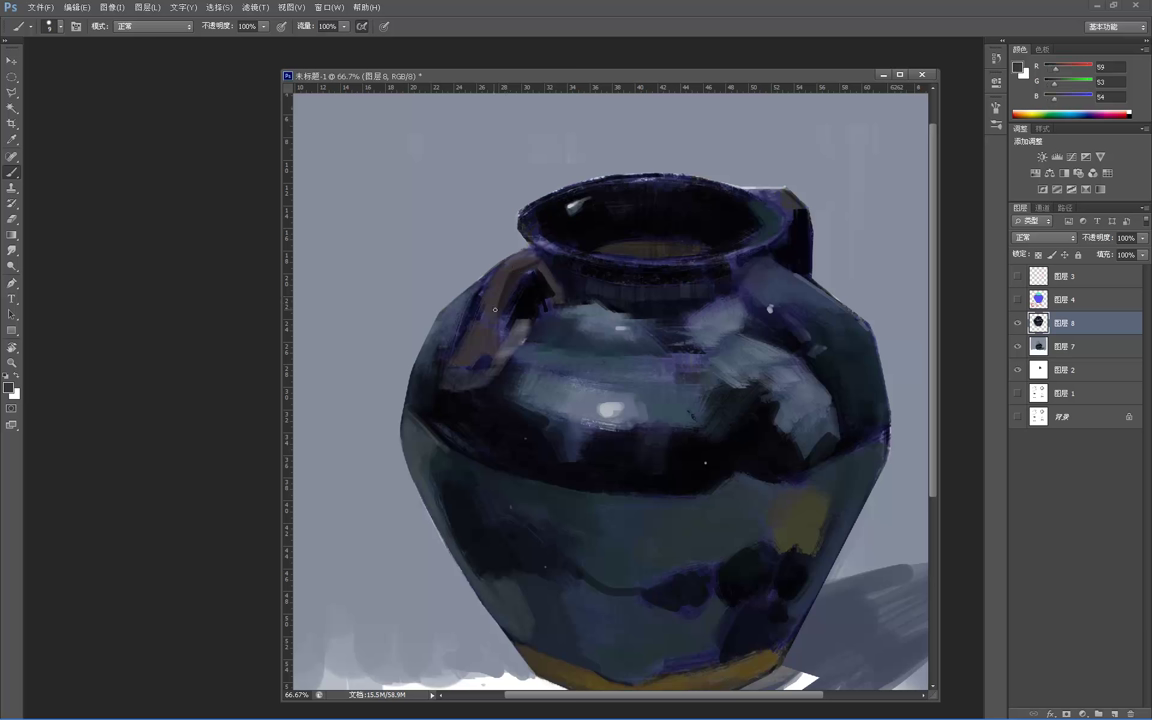
{"action": "left_click", "coordinate": [496, 311], "text": "alt"}
{"action": "left_click", "coordinate": [497, 313], "text": "alt"}
{"action": "left_click", "coordinate": [493, 313], "text": "alt"}
- Blend the lower edge of the jar's main highlight into the dark band with sampled blue-grey and near-black tones
{"action": "key", "text": "z"}
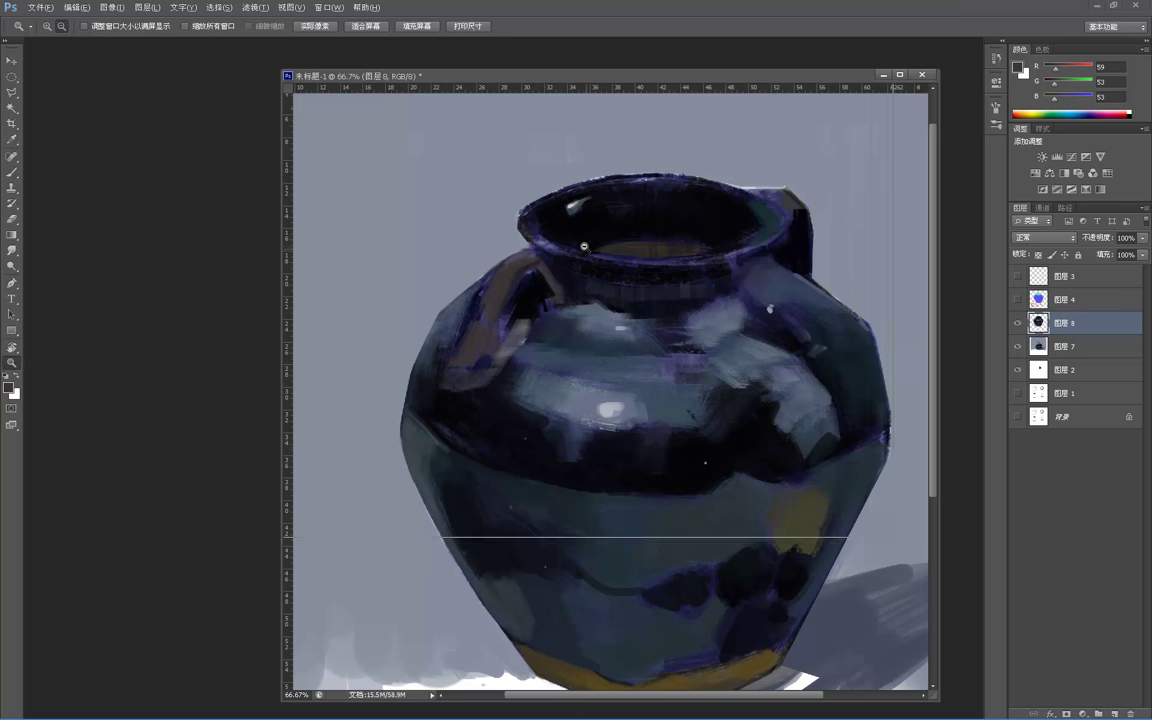
{"action": "left_click", "coordinate": [587, 242], "text": "alt"}
{"action": "left_click", "coordinate": [560, 211], "text": "alt"}
{"action": "left_click_drag", "start_coordinate": [551, 256], "coordinate": [694, 370]}
{"action": "left_click", "coordinate": [690, 440], "text": "alt"}
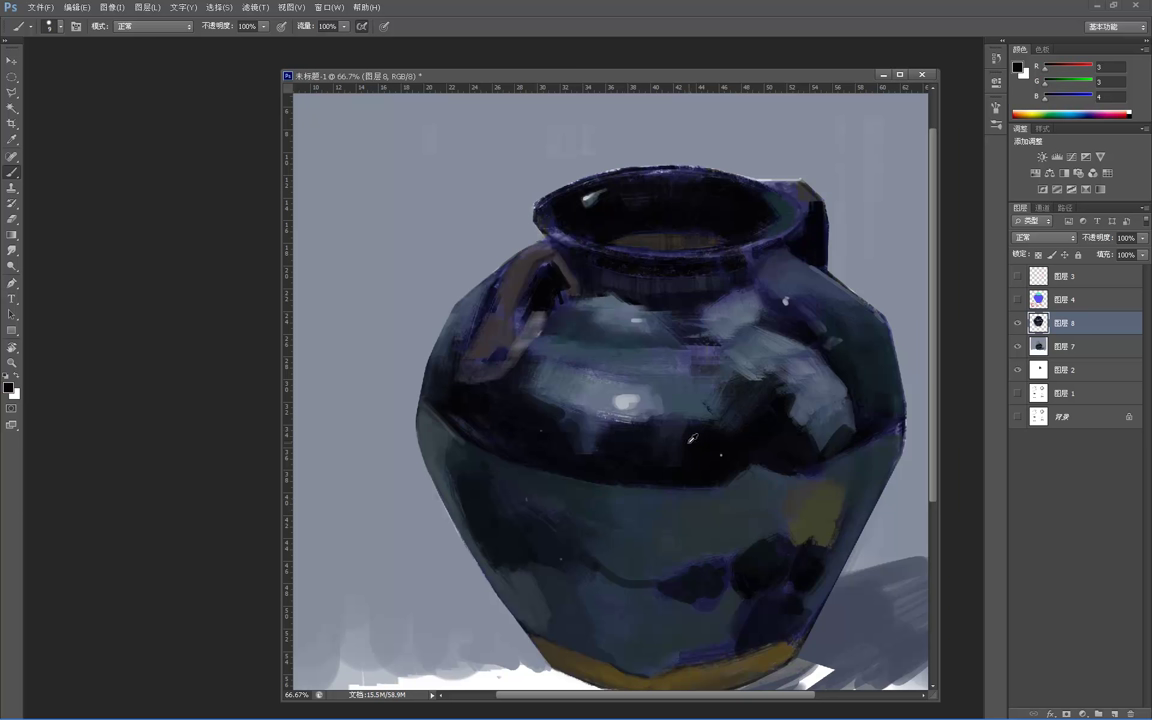
{"action": "left_click", "coordinate": [656, 400], "text": "alt"}
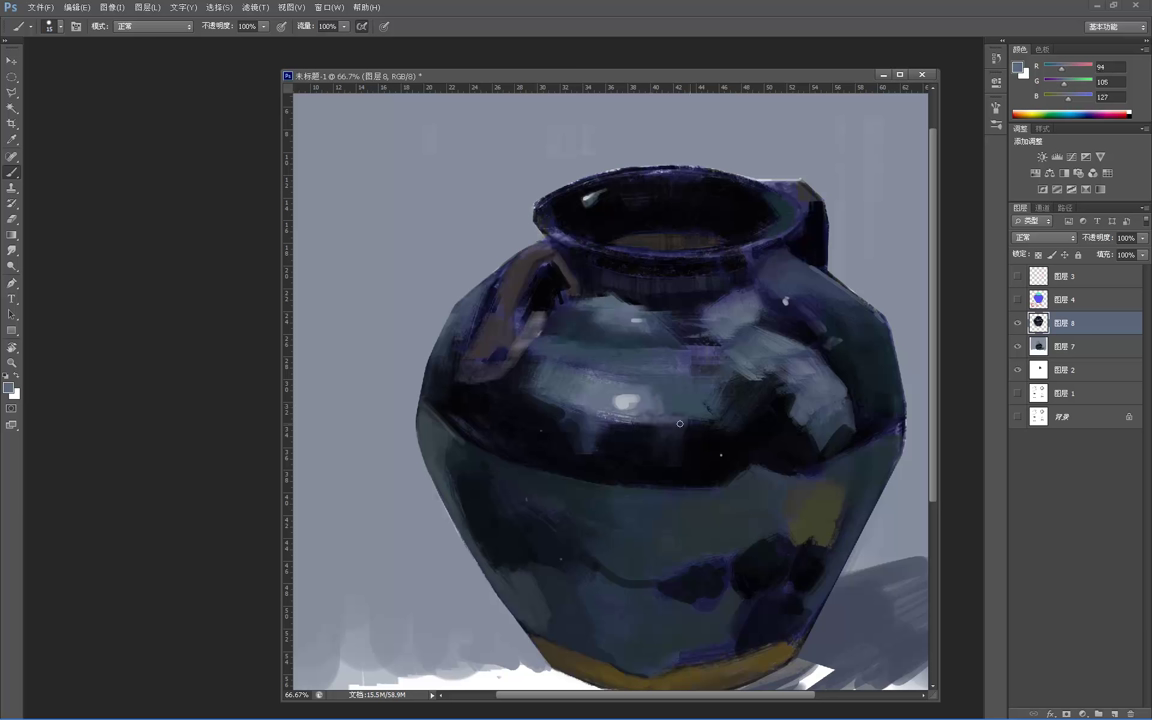
{"action": "left_click", "coordinate": [675, 405], "text": "alt"}
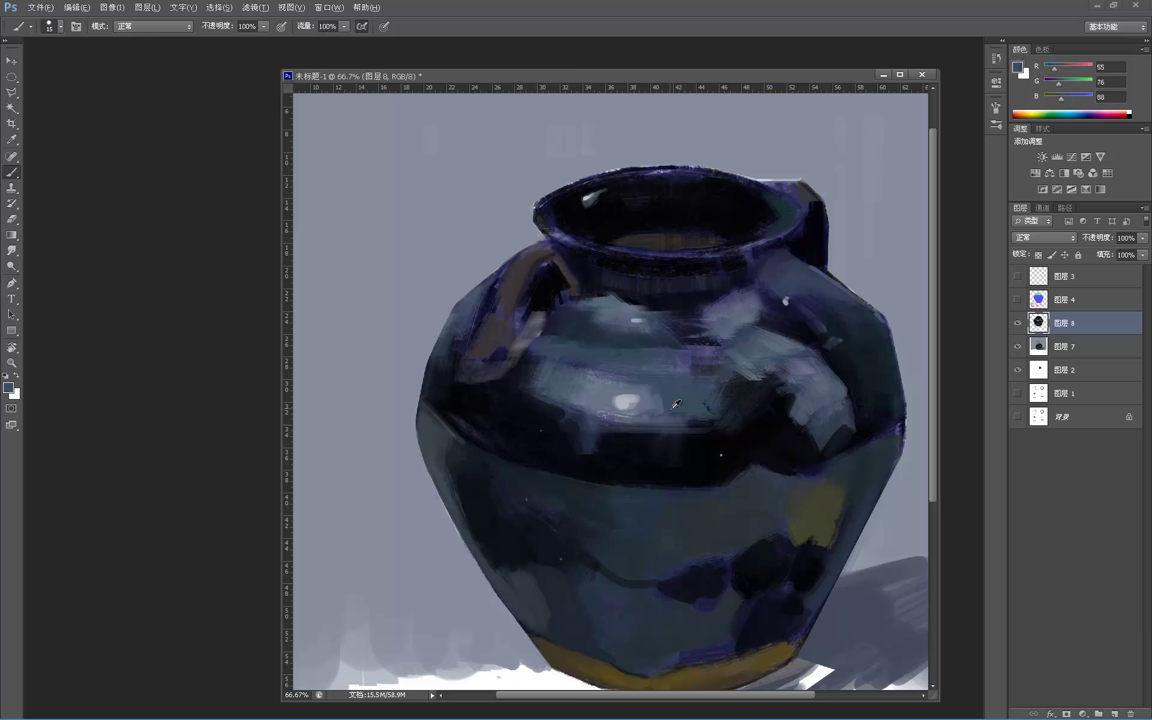
{"action": "mouse_move", "coordinate": [623, 420]}
{"action": "left_mouse_down"}
{"action": "mouse_move", "coordinate": [700, 424]}
{"action": "mouse_move", "coordinate": [660, 432]}
{"action": "mouse_move", "coordinate": [679, 436]}
{"action": "left_mouse_up"}
{"action": "left_click", "coordinate": [679, 437], "text": "alt"}
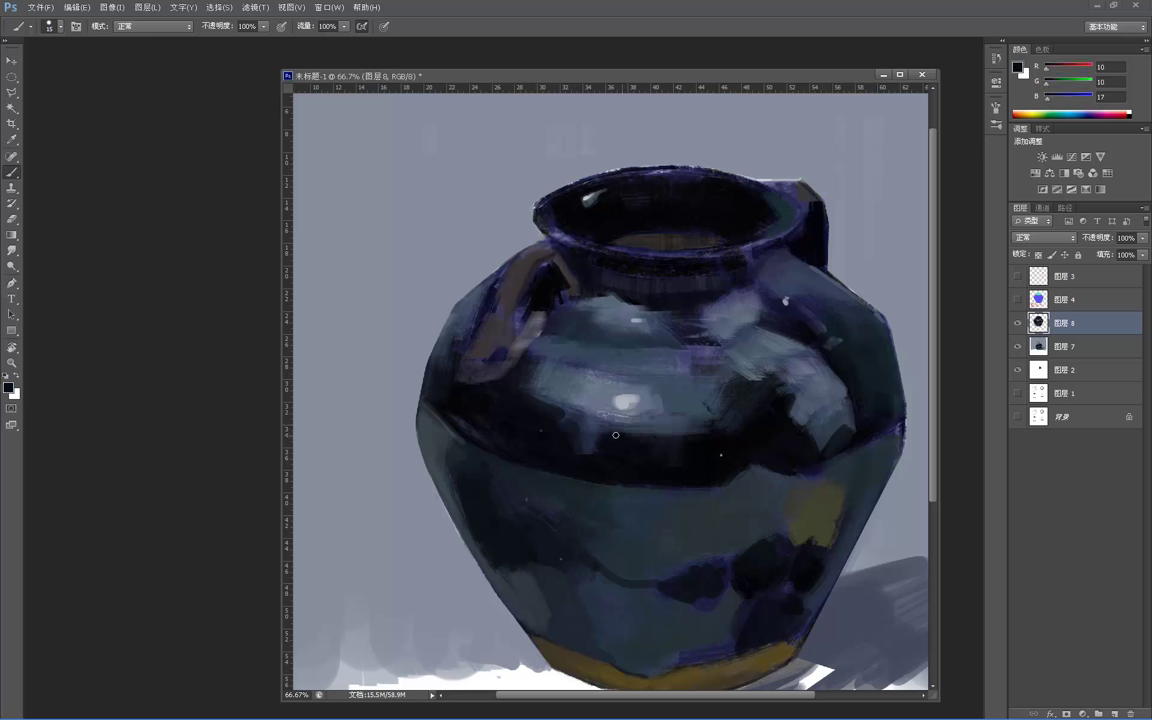
- Soften the lower edge of the jar's main highlight into the dark band with dark blue-grey tones sampled around it
{"action": "key", "text": "z"}
{"action": "left_click", "coordinate": [607, 396], "text": "alt"}
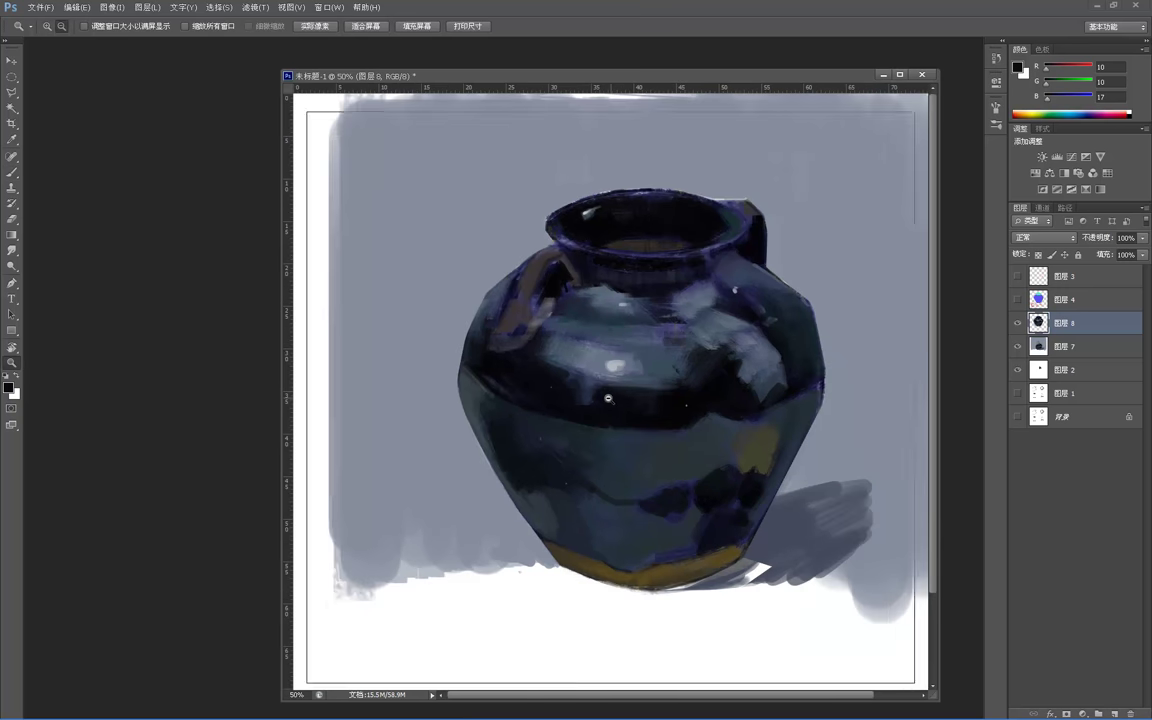
{"action": "left_click", "coordinate": [604, 385], "text": "alt"}
{"action": "left_click", "coordinate": [597, 250], "text": "alt"}
{"action": "left_click", "coordinate": [609, 293]}
{"action": "left_click", "coordinate": [609, 293]}
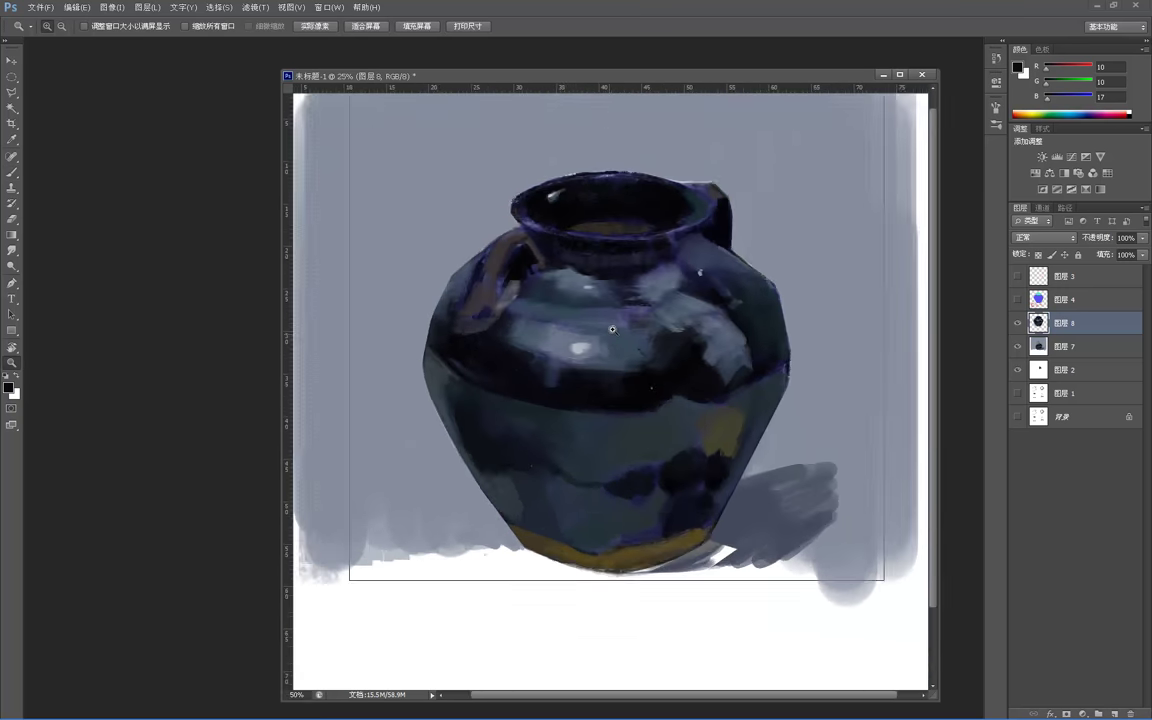
{"action": "left_click", "coordinate": [609, 293]}
{"action": "left_click", "coordinate": [609, 293]}
{"action": "key", "text": "b"}
{"action": "left_click", "coordinate": [685, 300], "text": "alt"}
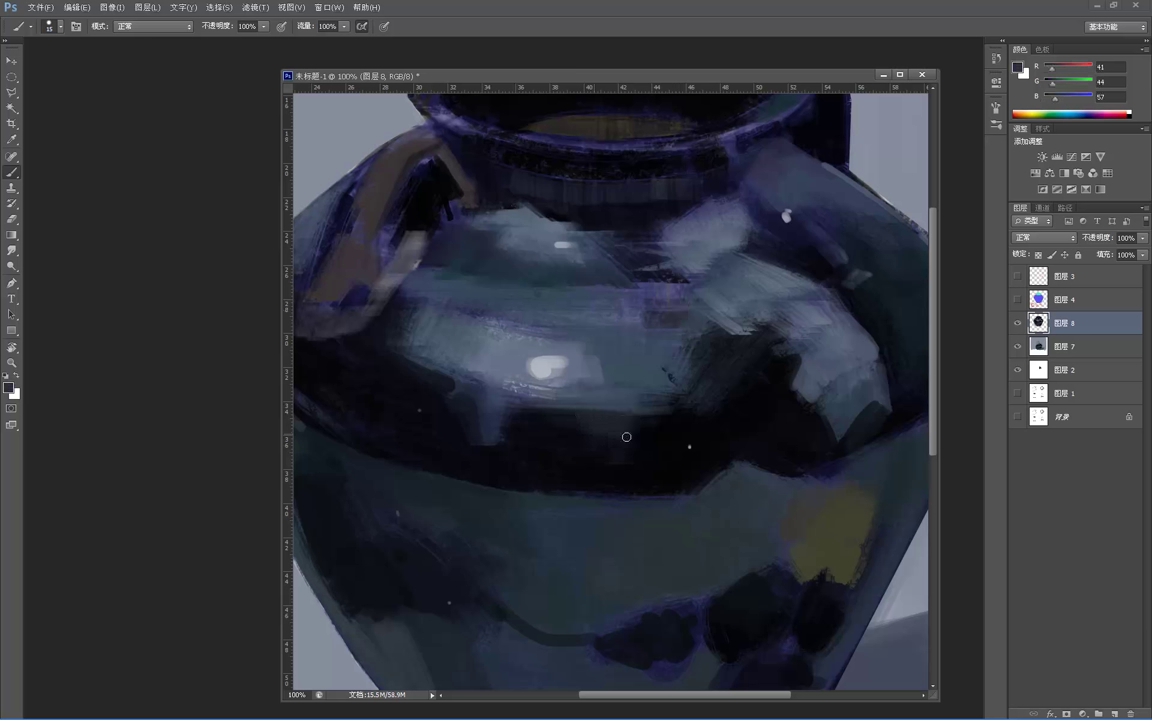
{"action": "left_click", "coordinate": [598, 389], "text": "alt"}
{"action": "left_click", "coordinate": [588, 350], "text": "alt"}
{"action": "left_click", "coordinate": [524, 298], "text": "alt"}
- Deepen the dark patch between the main highlight and the shoulder reflection with sampled near-black
{"action": "left_click", "coordinate": [618, 299], "text": "alt"}
{"action": "left_click", "coordinate": [622, 300], "text": "alt"}
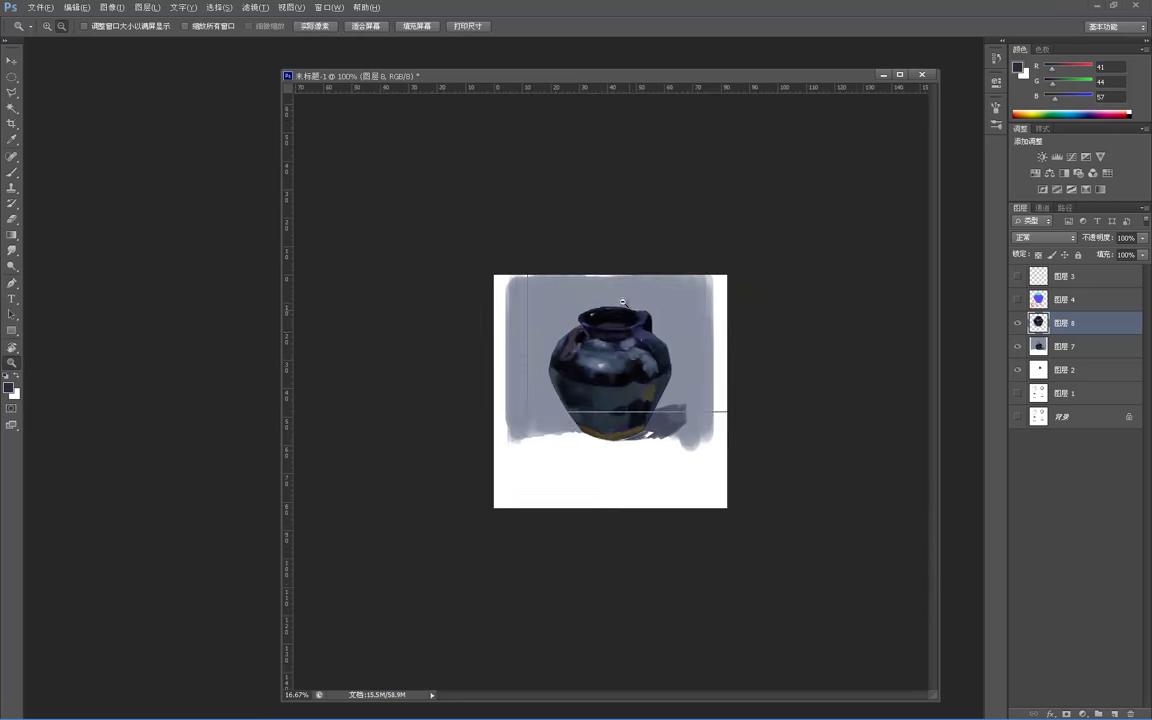
{"action": "left_click", "coordinate": [624, 301], "text": "alt"}
{"action": "left_click", "coordinate": [658, 332]}
{"action": "left_click", "coordinate": [658, 333]}
{"action": "left_click", "coordinate": [658, 333]}
{"action": "left_click", "coordinate": [658, 333]}
{"action": "left_click", "coordinate": [658, 333]}
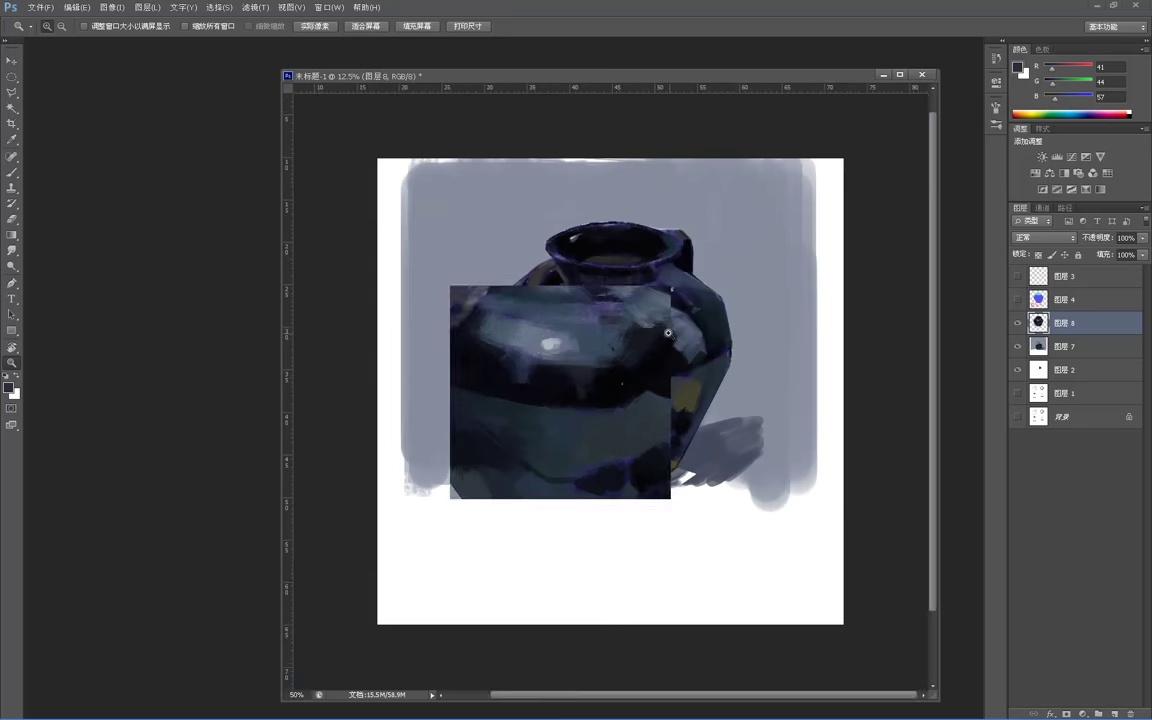
{"action": "left_click", "coordinate": [658, 332]}
{"action": "key", "text": "b"}
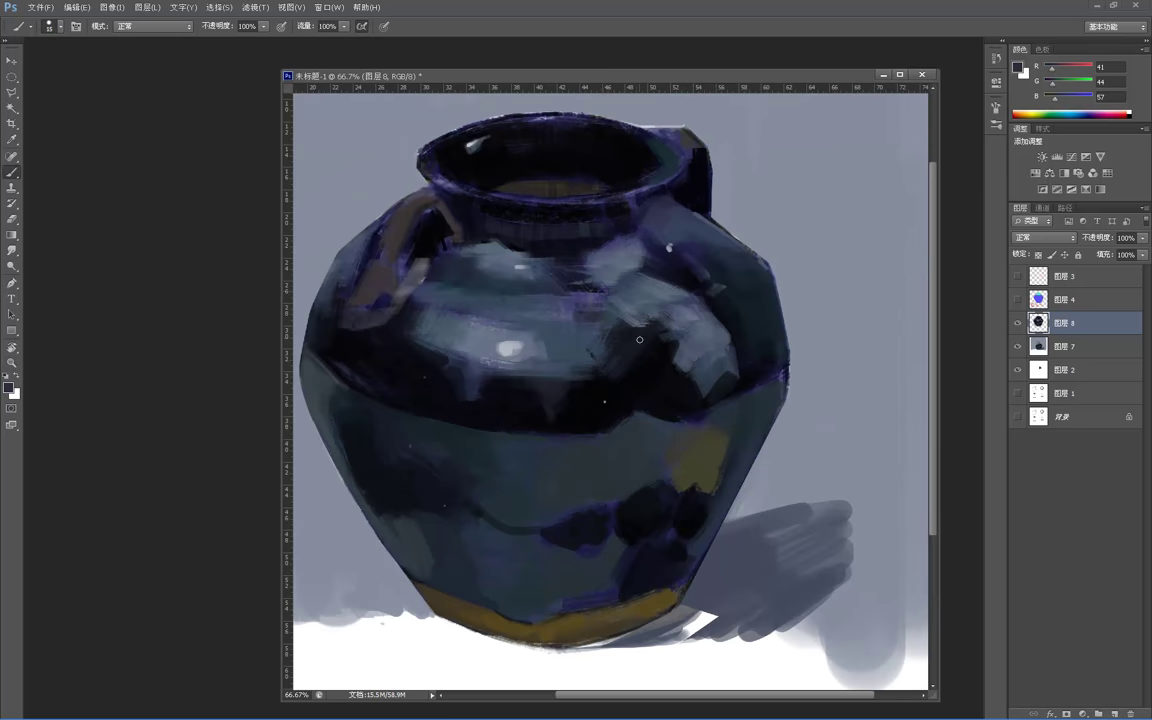
{"action": "left_click", "coordinate": [640, 332], "text": "alt"}
{"action": "left_click", "coordinate": [654, 335], "text": "alt"}
{"action": "mouse_move", "coordinate": [628, 324]}
{"action": "left_mouse_down"}
{"action": "mouse_move", "coordinate": [659, 334]}
{"action": "mouse_move", "coordinate": [624, 319]}
{"action": "left_mouse_up"}
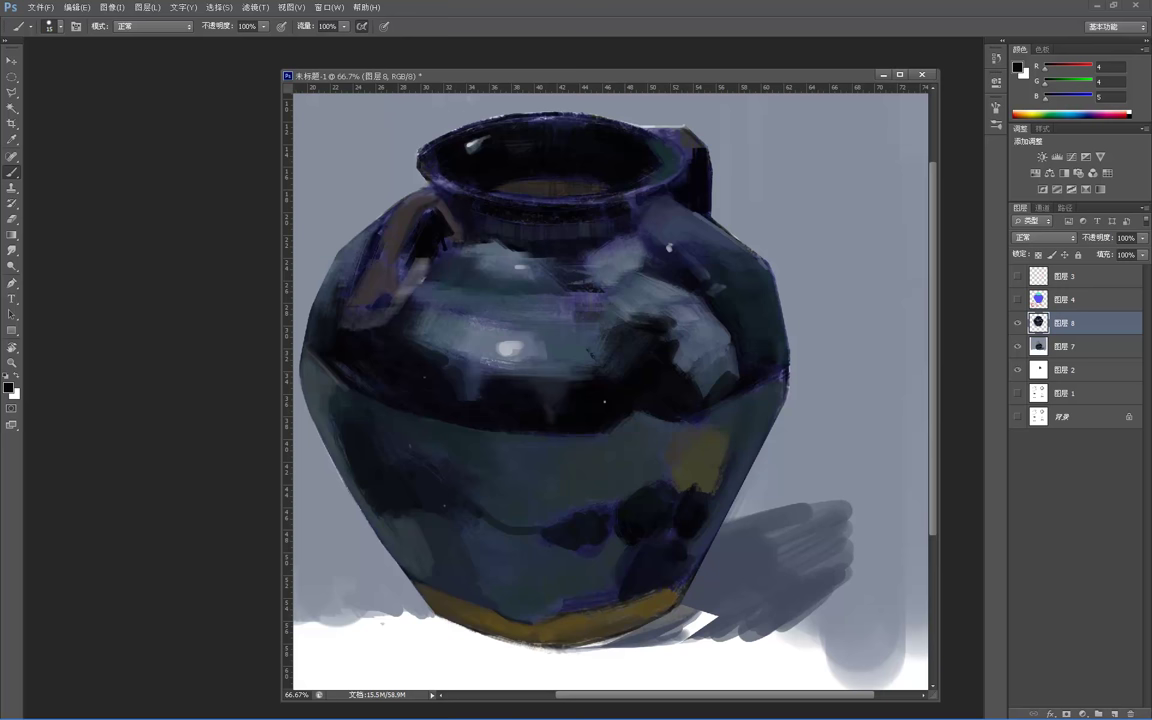
- Bring up the reference photo 1422673373.jpg, reduce its view to 50% and place its window beside the painting
{"action": "key", "text": "ctrl+Tab"}
{"action": "left_click_drag", "start_coordinate": [502, 73], "coordinate": [403, 79]}
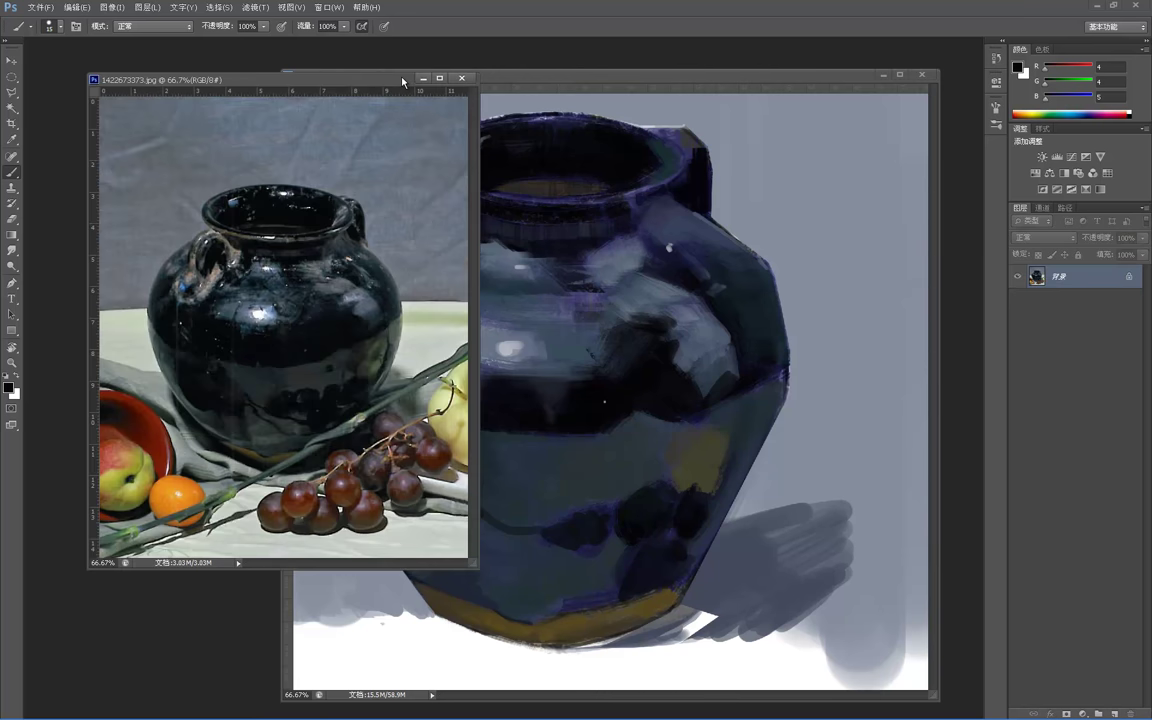
{"action": "key", "text": "z"}
{"action": "left_click_drag", "start_coordinate": [462, 537], "coordinate": [275, 150]}
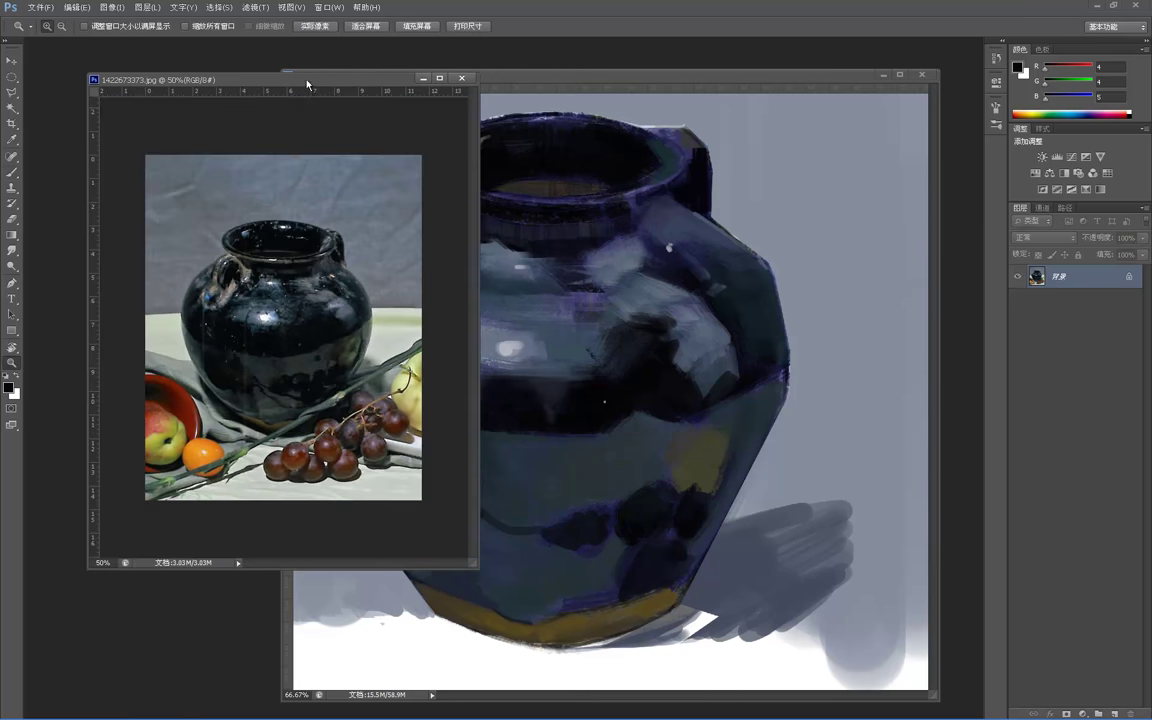
{"action": "left_click_drag", "start_coordinate": [307, 85], "coordinate": [259, 85]}
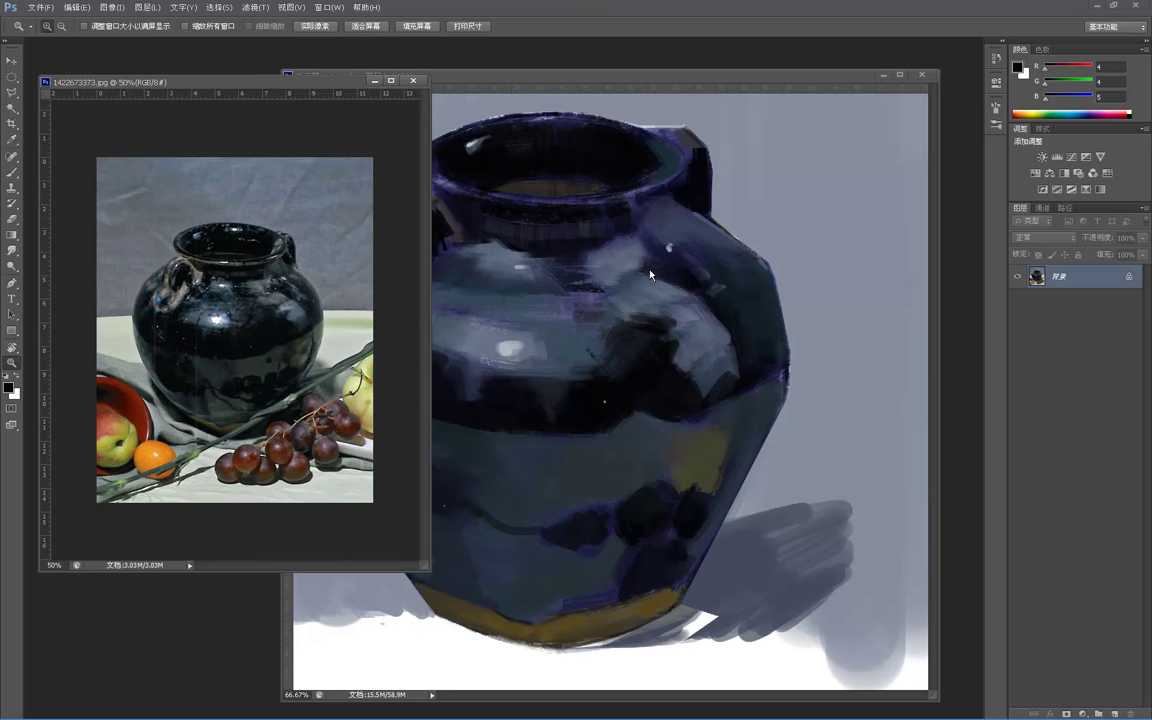
- Back in the painting, fill the white gap between the jar's base and the cast shadow with sampled shadow blue-grey
{"action": "left_click", "coordinate": [652, 272]}
{"action": "left_click", "coordinate": [660, 271], "text": "alt"}
{"action": "left_click", "coordinate": [659, 273], "text": "alt"}
{"action": "left_click", "coordinate": [720, 461]}
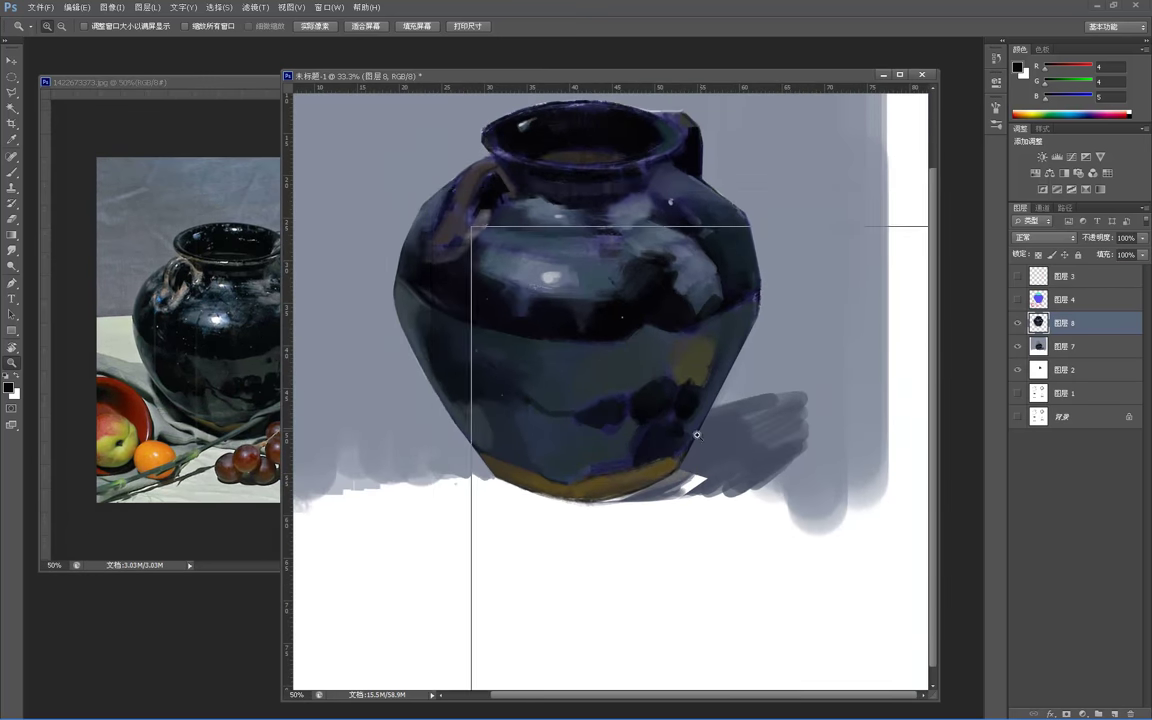
{"action": "left_click", "coordinate": [714, 457]}
{"action": "key", "text": "b"}
{"action": "left_click", "coordinate": [724, 461], "text": "alt"}
{"action": "mouse_move", "coordinate": [697, 474]}
{"action": "left_mouse_down"}
{"action": "mouse_move", "coordinate": [653, 508]}
{"action": "mouse_move", "coordinate": [690, 503]}
{"action": "left_mouse_up"}
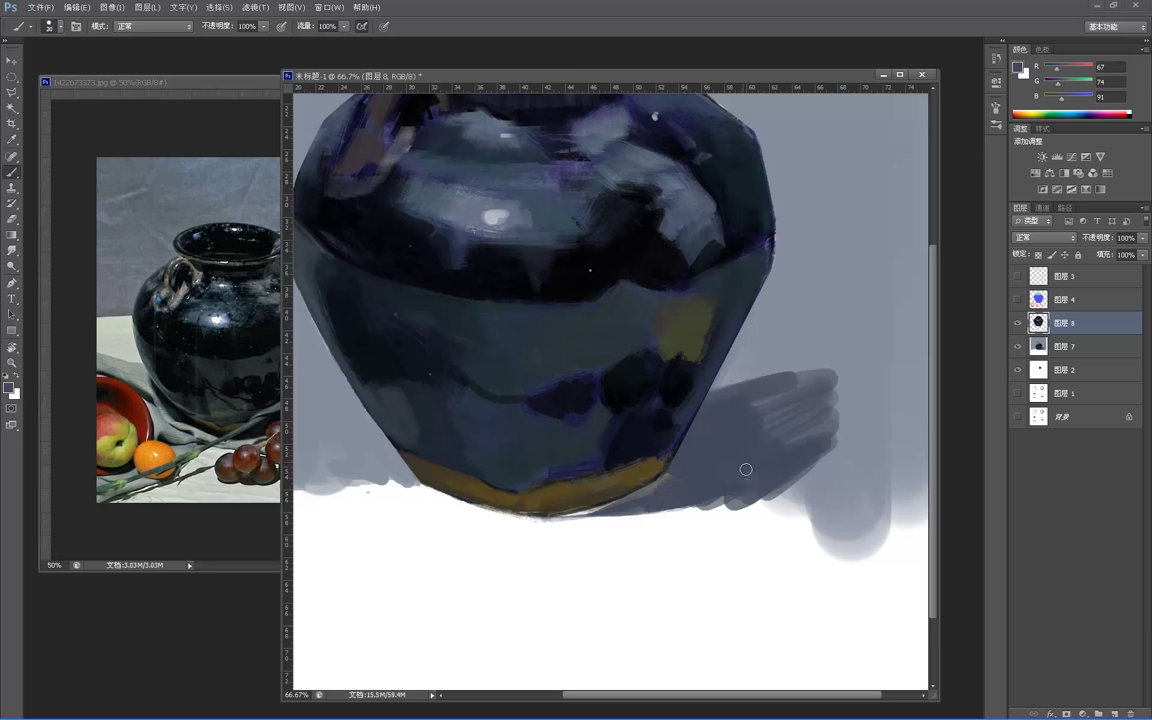
- Refine the underside of the jar's base where it meets the cast shadow with sampled tones and a 15 px brush
{"action": "left_click", "coordinate": [692, 520], "text": "alt"}
{"action": "left_click", "coordinate": [674, 482], "text": "alt"}
{"action": "key", "text": "bracketleft"}
{"action": "key", "text": "bracketleft"}
{"action": "key", "text": "bracketleft"}
{"action": "left_click_drag", "start_coordinate": [564, 518], "coordinate": [614, 503]}
{"action": "left_click", "coordinate": [701, 459], "text": "alt"}
{"action": "left_click", "coordinate": [9, 387]}
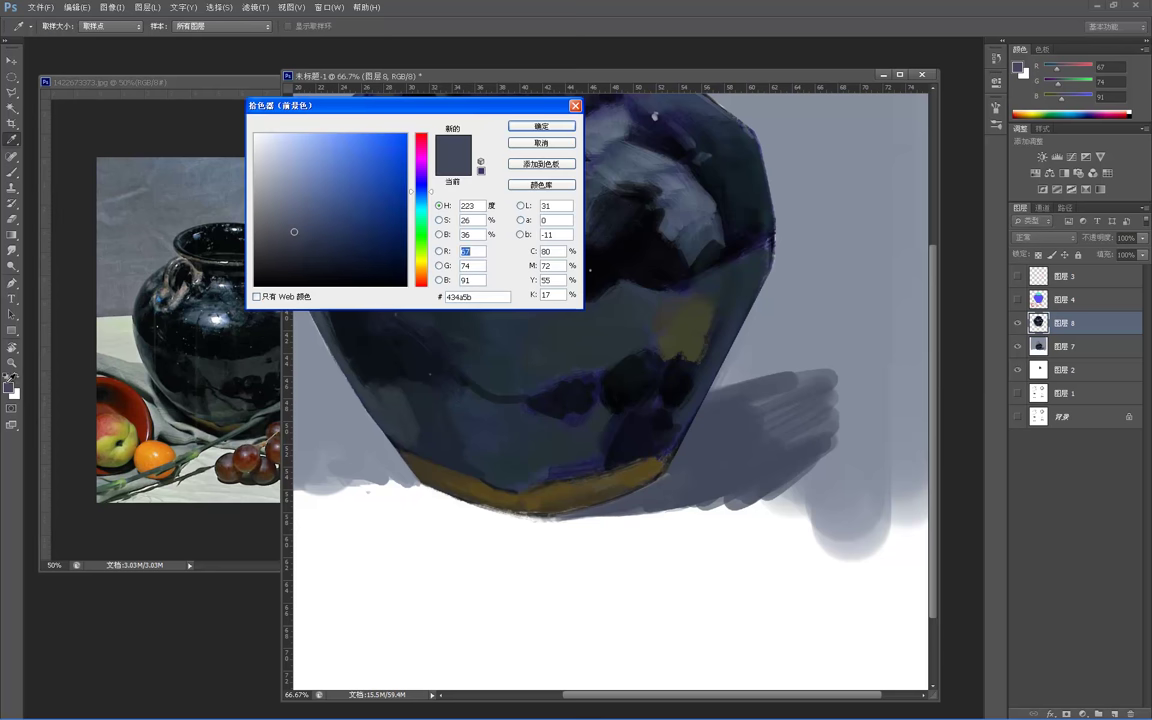
{"action": "left_click", "coordinate": [191, 409]}
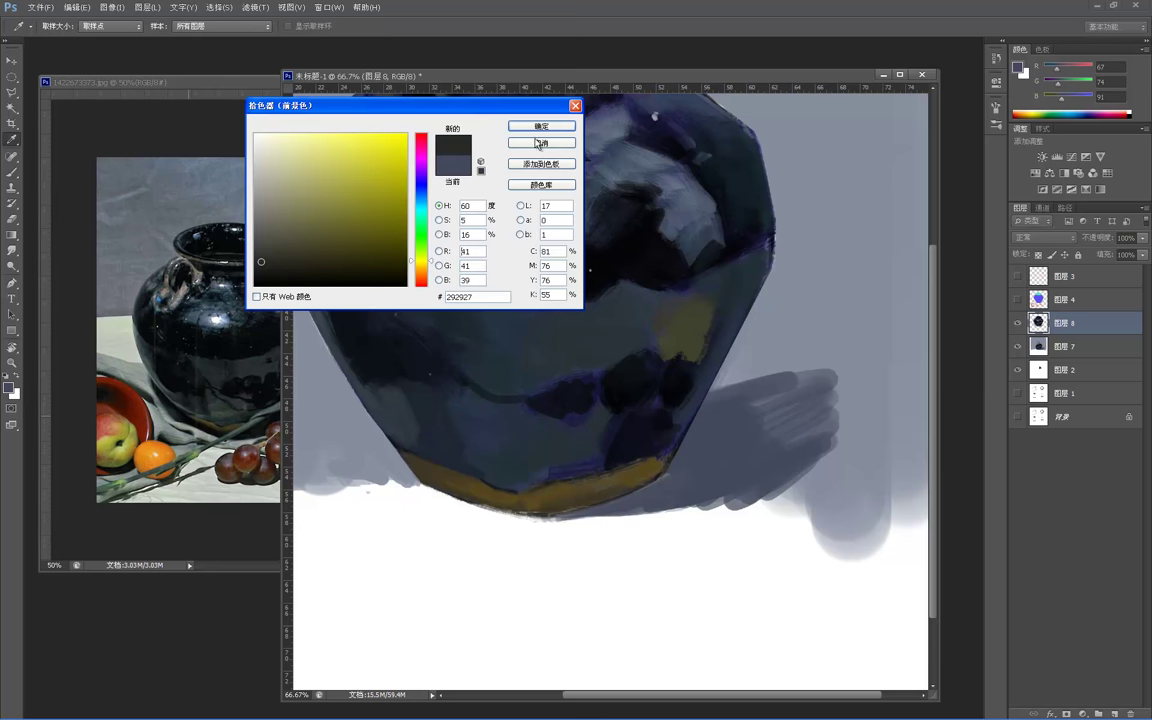
{"action": "left_click", "coordinate": [614, 265]}
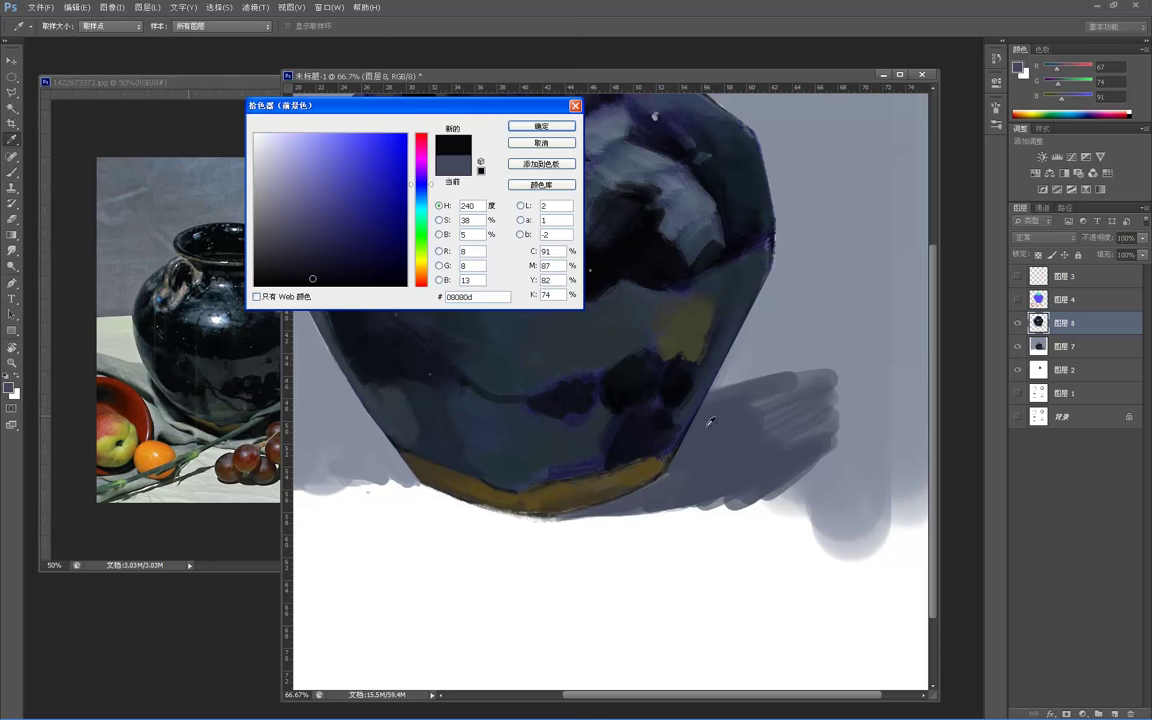
{"action": "left_click", "coordinate": [638, 382]}
{"action": "left_click", "coordinate": [551, 141]}
{"action": "key", "text": "b"}
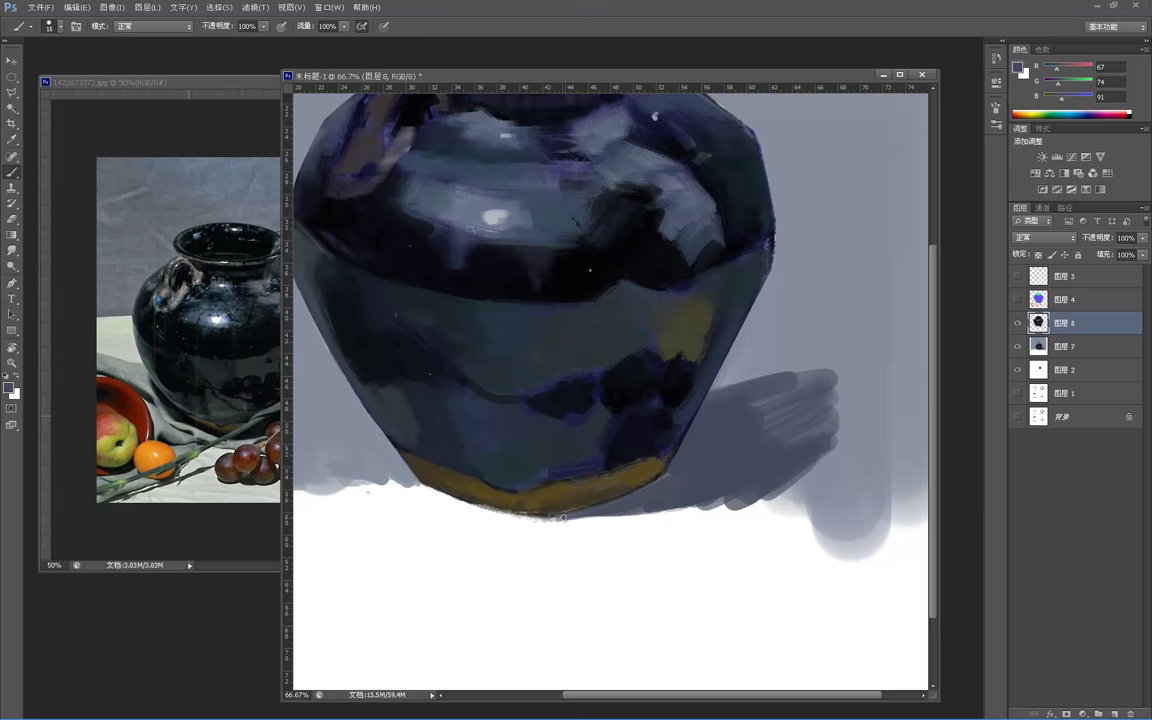
- Paint a dark contact shadow under the jar's base and into the cast shadow with near-black sampled from the jar
{"action": "left_click", "coordinate": [598, 425], "text": "alt"}
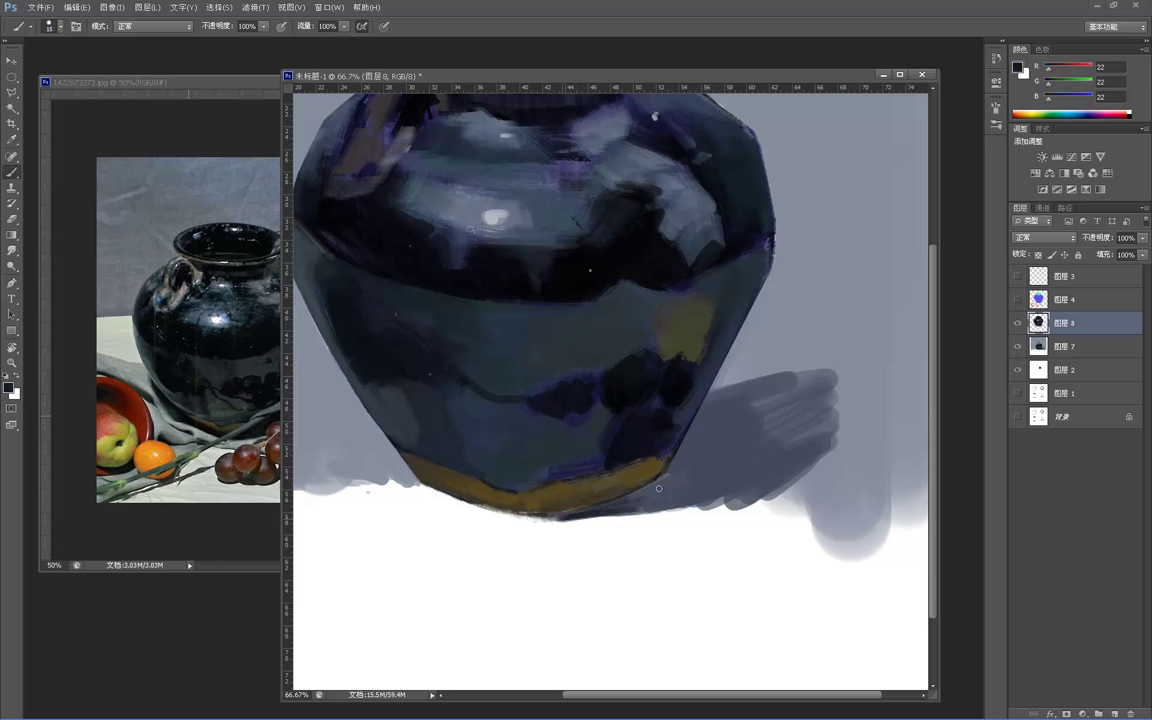
{"action": "left_click", "coordinate": [559, 516], "text": "alt"}
{"action": "left_click_drag", "start_coordinate": [537, 520], "coordinate": [687, 506]}
{"action": "key", "text": "bracketright"}
{"action": "mouse_move", "coordinate": [671, 474]}
{"action": "left_mouse_down"}
{"action": "mouse_move", "coordinate": [644, 494]}
{"action": "mouse_move", "coordinate": [661, 483]}
{"action": "mouse_move", "coordinate": [694, 494]}
{"action": "mouse_move", "coordinate": [732, 487]}
{"action": "left_mouse_up"}
{"action": "left_click_drag", "start_coordinate": [663, 503], "coordinate": [781, 465]}
- Enlarge the brush to 50 px and blend the cast shadow with dark blue-grey sampled from it
{"action": "key", "text": "bracketright"}
{"action": "key", "text": "bracketright"}
{"action": "key", "text": "bracketright"}
{"action": "key", "text": "bracketright"}
{"action": "key", "text": "bracketright"}
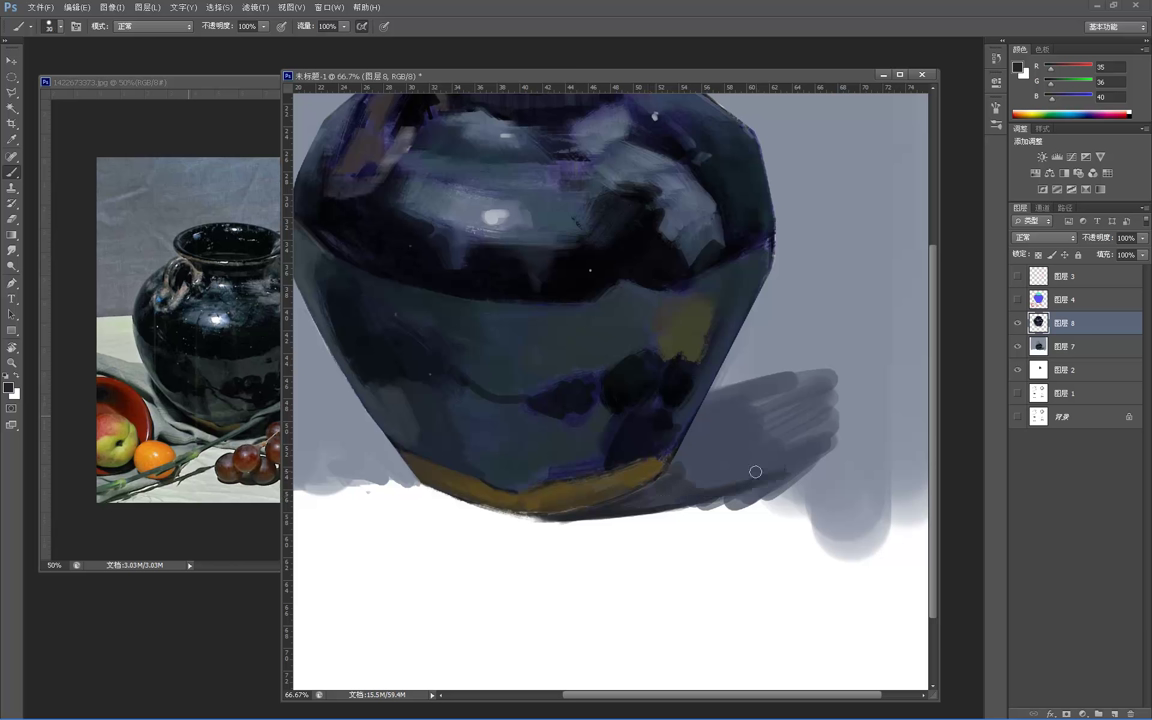
{"action": "left_click", "coordinate": [731, 478], "text": "alt"}
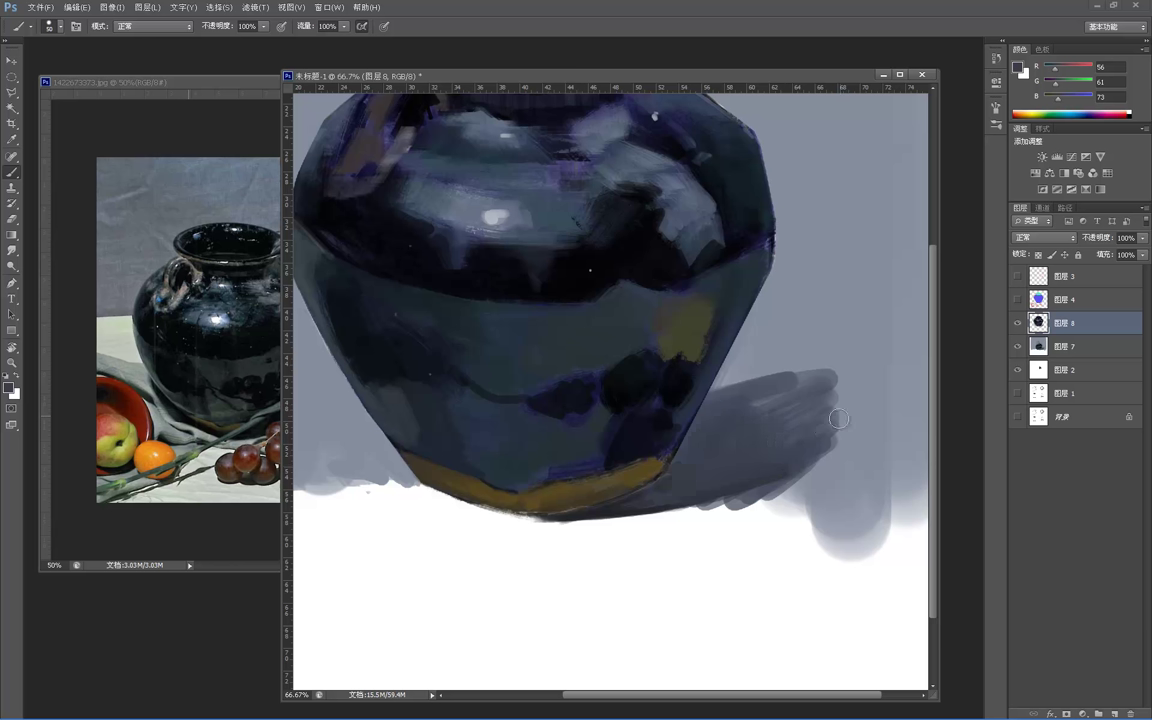
{"action": "left_click", "coordinate": [830, 470], "text": "alt"}
- Tone down the ochre base band with a sampled dark olive-brown and a 20 px brush
{"action": "key", "text": "alt+space"}
{"action": "left_click", "coordinate": [818, 495], "text": "alt"}
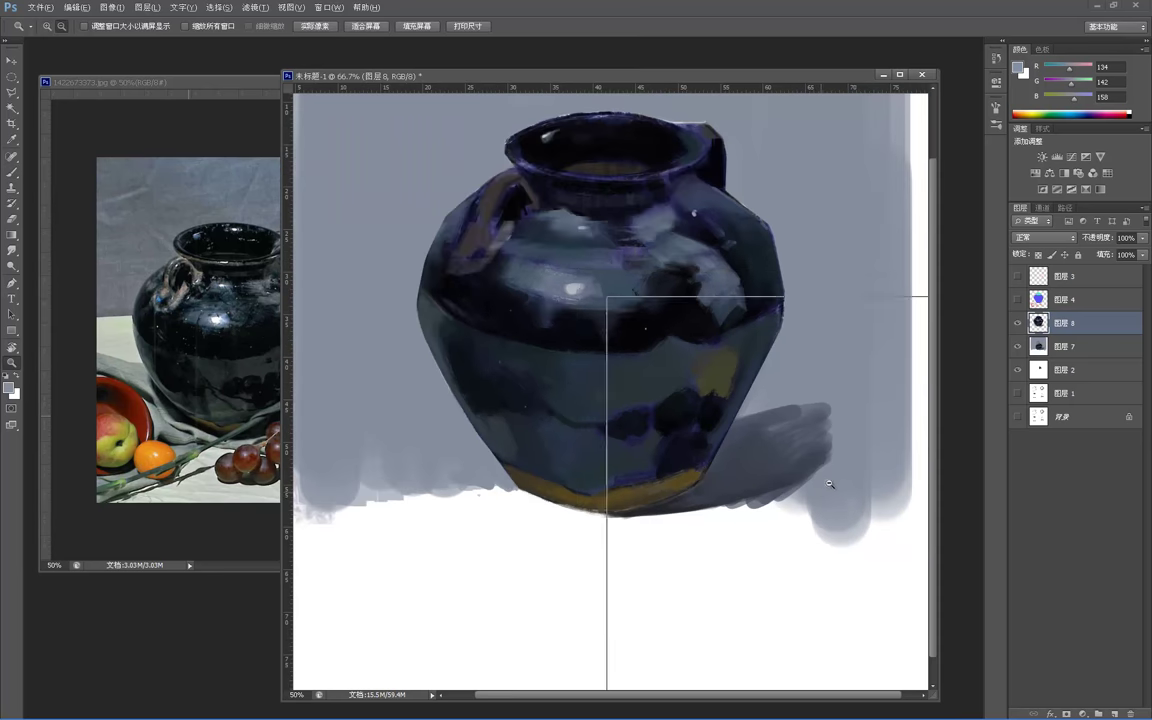
{"action": "left_click", "coordinate": [622, 386], "text": "ctrl"}
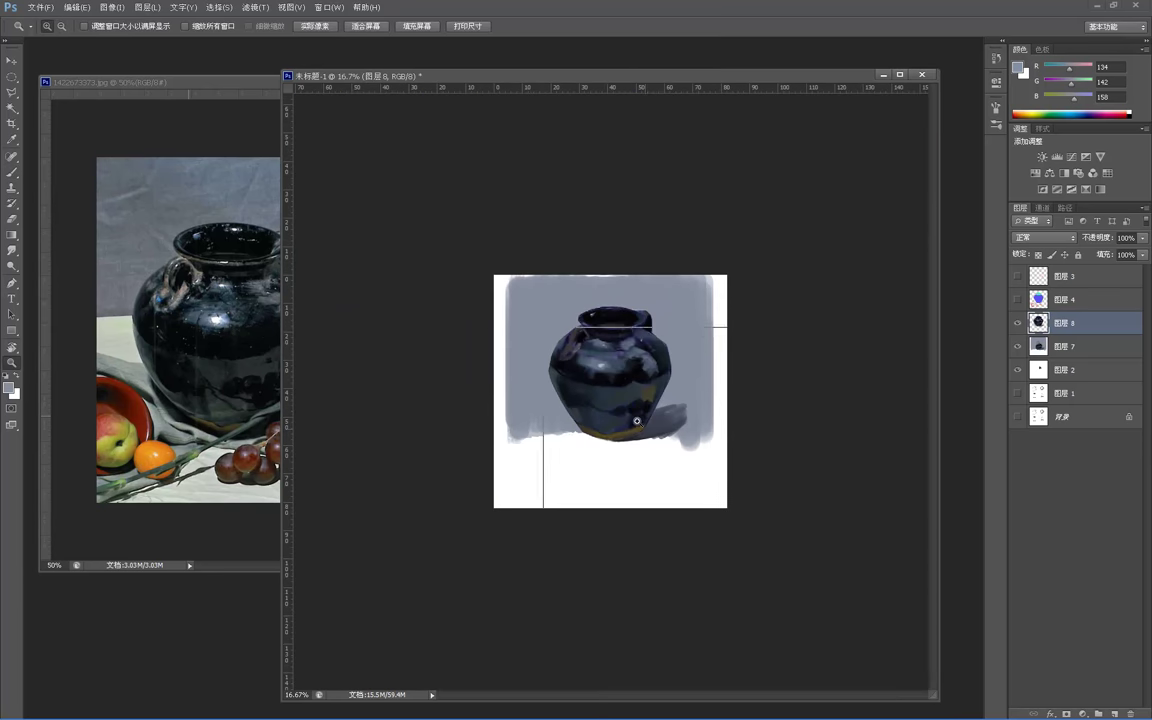
{"action": "left_click", "coordinate": [620, 390], "text": "ctrl"}
{"action": "left_click", "coordinate": [620, 394], "text": "ctrl"}
{"action": "left_click", "coordinate": [676, 436], "text": "ctrl"}
{"action": "left_click", "coordinate": [640, 542], "text": "alt"}
{"action": "key", "text": "bracketleft"}
{"action": "key", "text": "bracketleft"}
{"action": "key", "text": "bracketleft"}
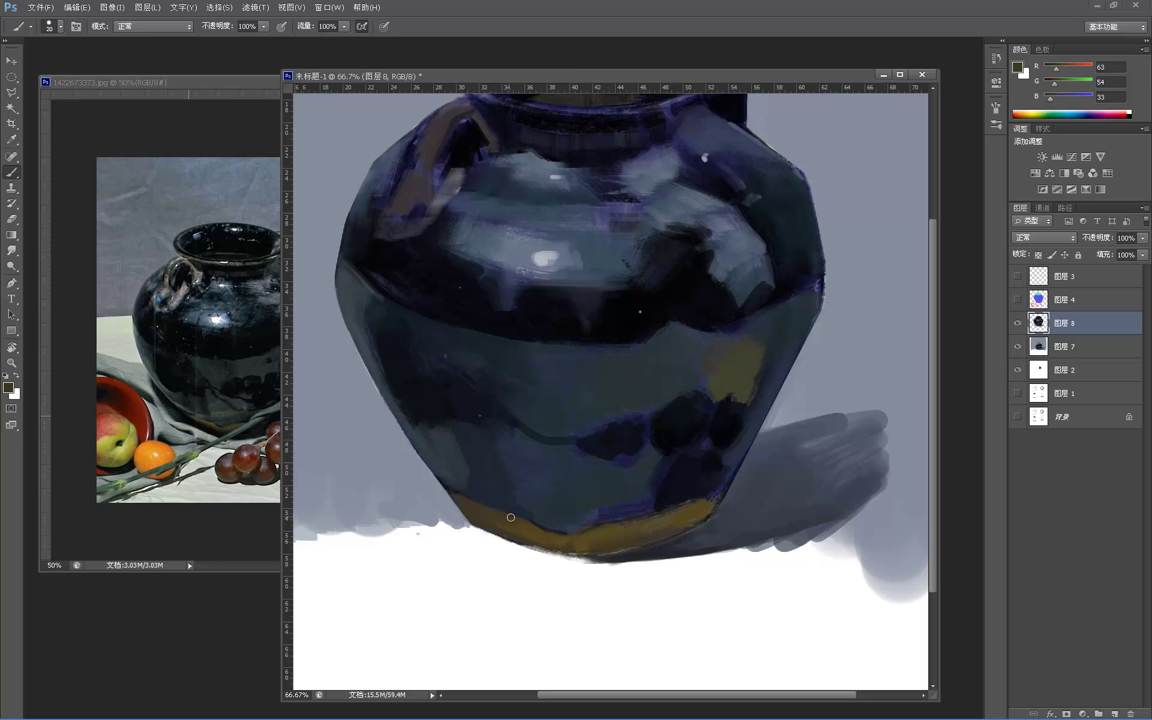
- Set the painting colour to dark brown 1d1a12 and shade the base band with it and sampled olive-browns
{"action": "left_click", "coordinate": [521, 524], "text": "alt"}
{"action": "left_click", "coordinate": [9, 386]}
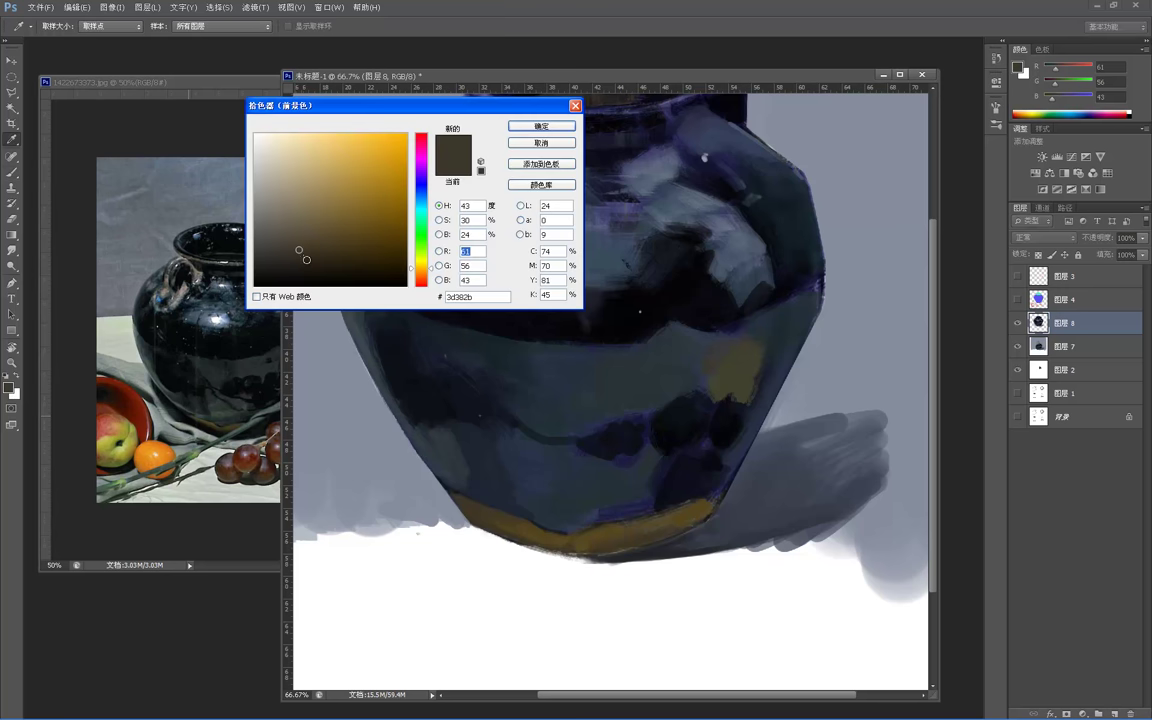
{"action": "left_click", "coordinate": [312, 268]}
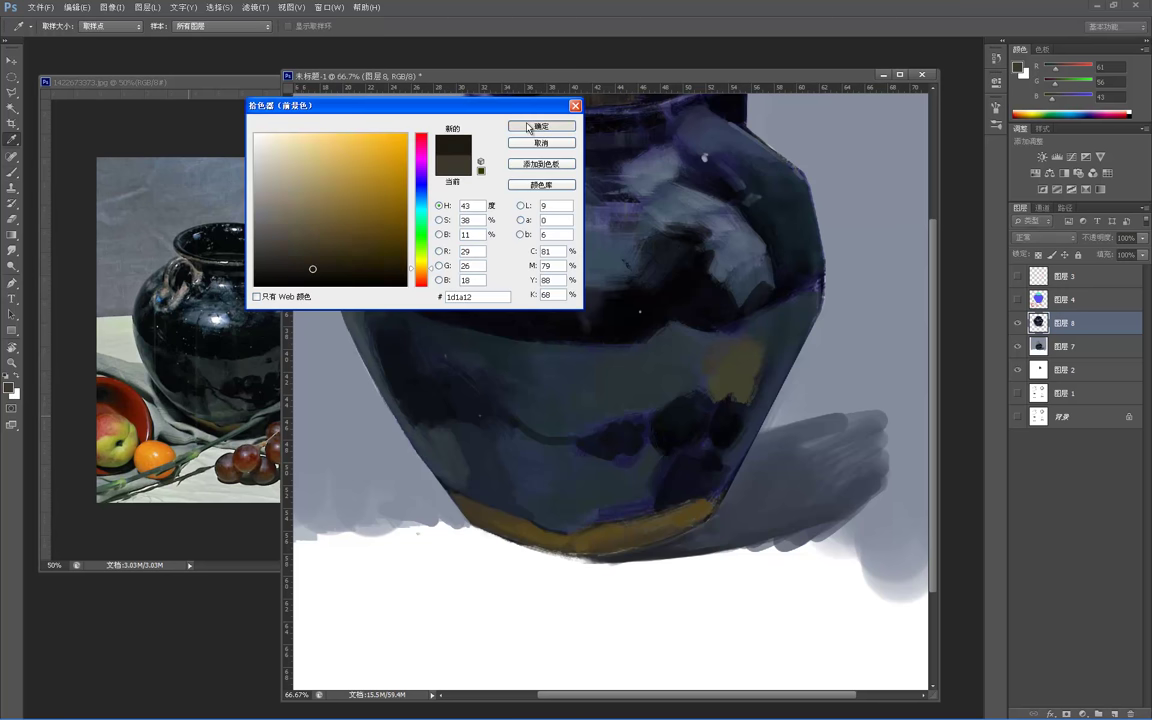
{"action": "left_click", "coordinate": [541, 126]}
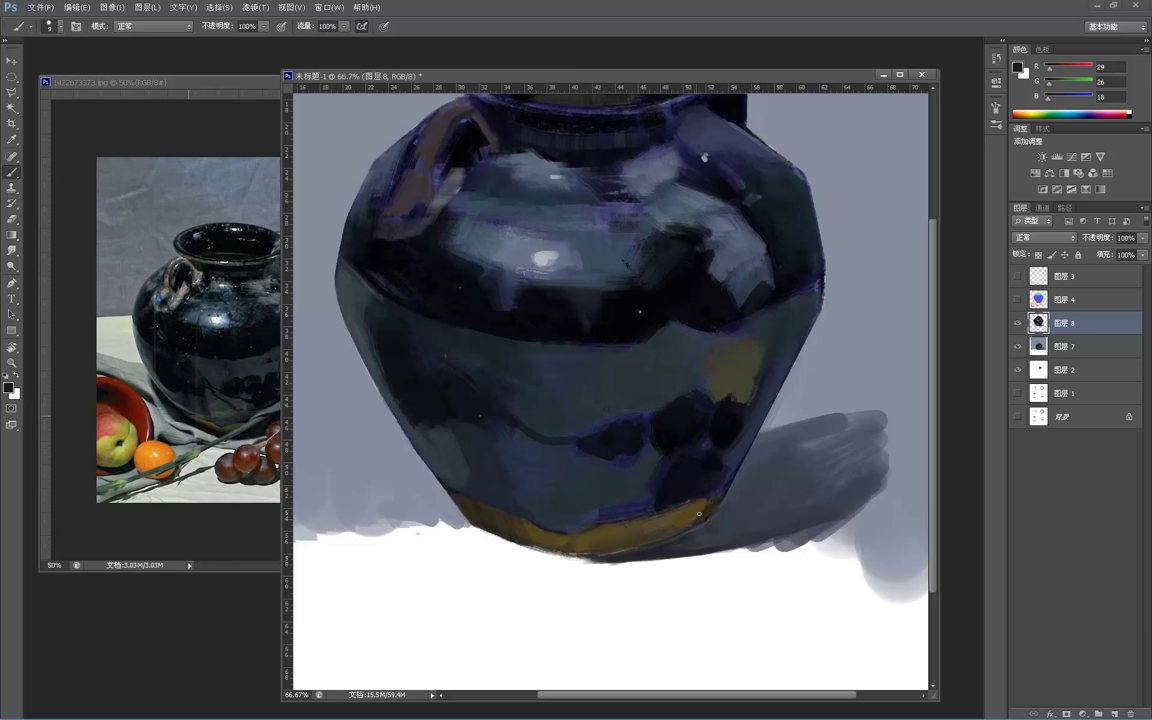
{"action": "left_click", "coordinate": [684, 522], "text": "alt"}
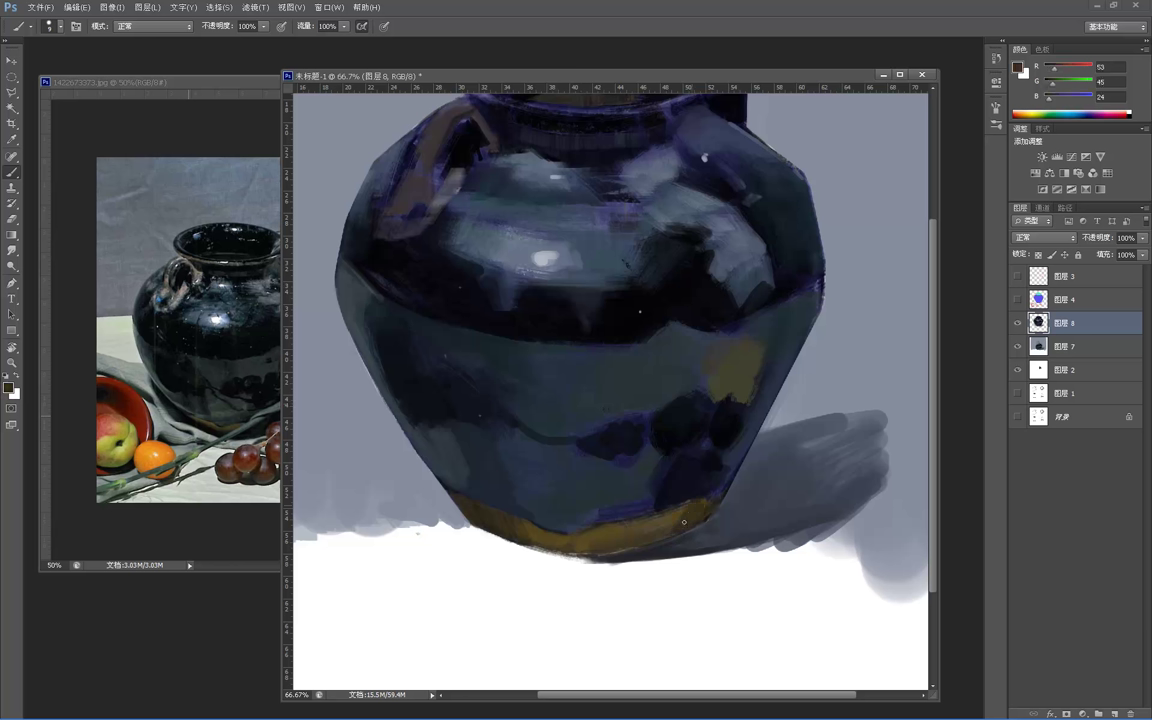
{"action": "left_click", "coordinate": [690, 505], "text": "alt"}
{"action": "left_click", "coordinate": [649, 524], "text": "alt"}
- Rework the edges of the dark reflections on the jar's lower body with sampled near-black and blue-green, covering the purple fringes
{"action": "left_click", "coordinate": [619, 486], "text": "alt"}
{"action": "left_click", "coordinate": [639, 497], "text": "alt"}
{"action": "left_click", "coordinate": [638, 441], "text": "alt"}
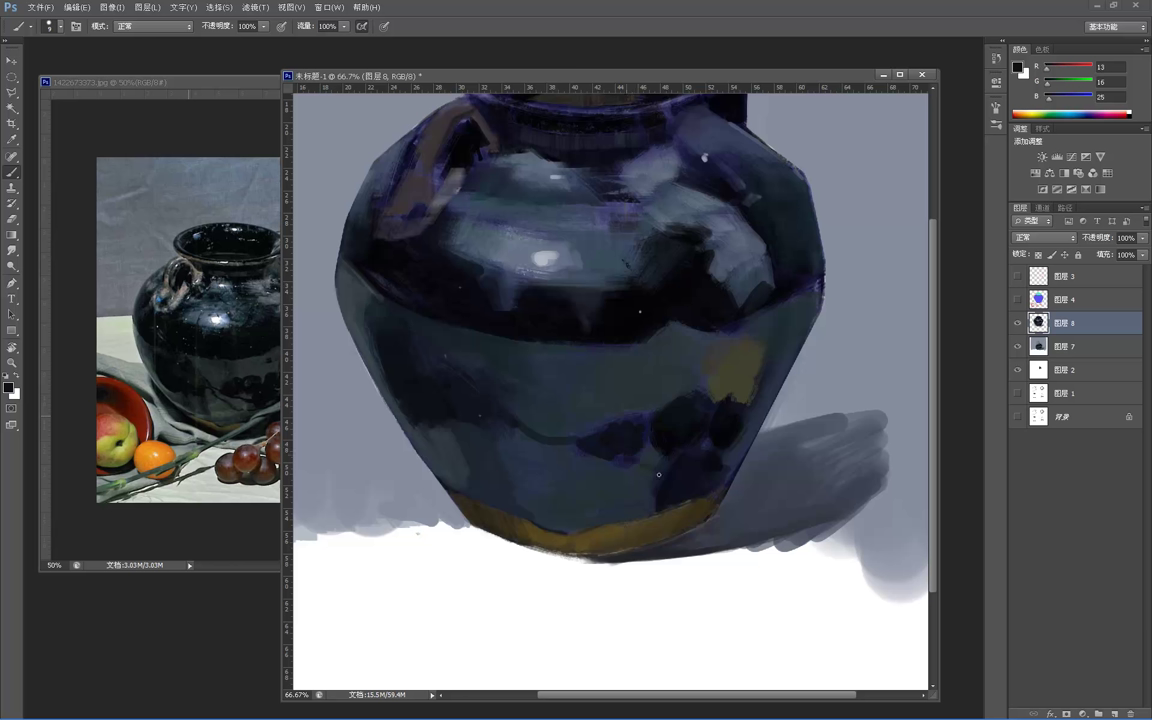
{"action": "left_click", "coordinate": [651, 460], "text": "alt"}
{"action": "left_click", "coordinate": [660, 435], "text": "alt"}
{"action": "left_click", "coordinate": [636, 403], "text": "alt"}
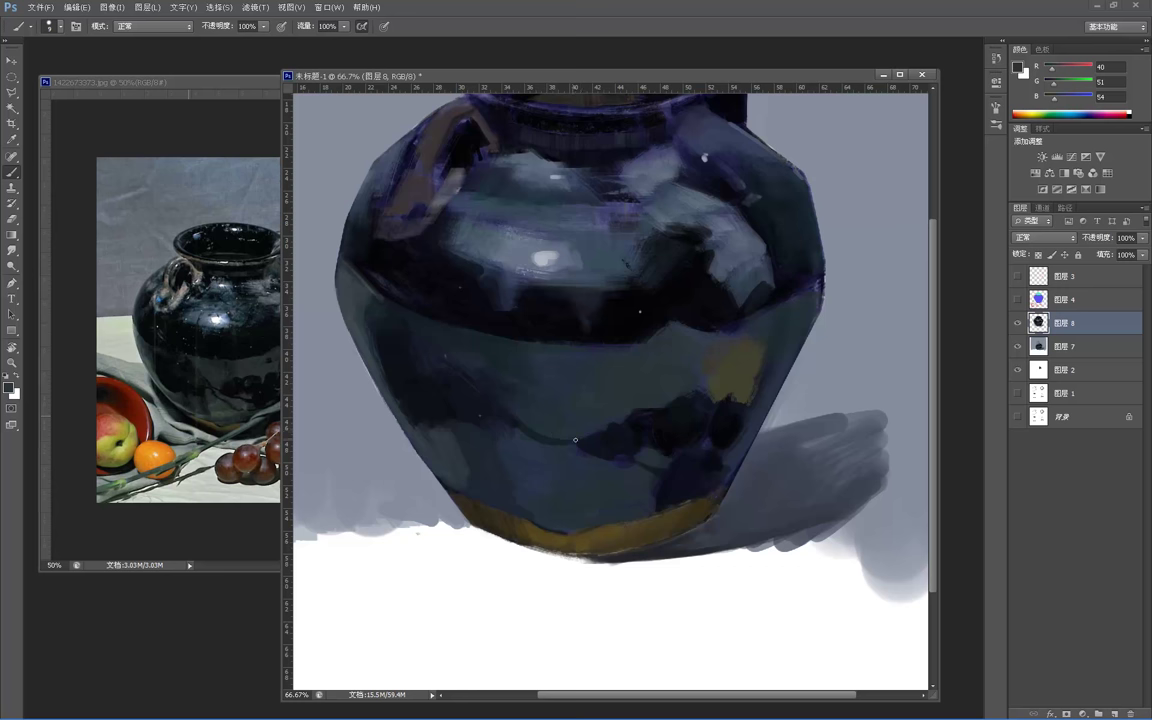
- Darken the shoulder between the left handle and the jar's highlights with near-black strokes
{"action": "key", "text": "z"}
{"action": "left_click", "coordinate": [597, 349], "text": "alt"}
{"action": "left_click", "coordinate": [599, 352], "text": "alt"}
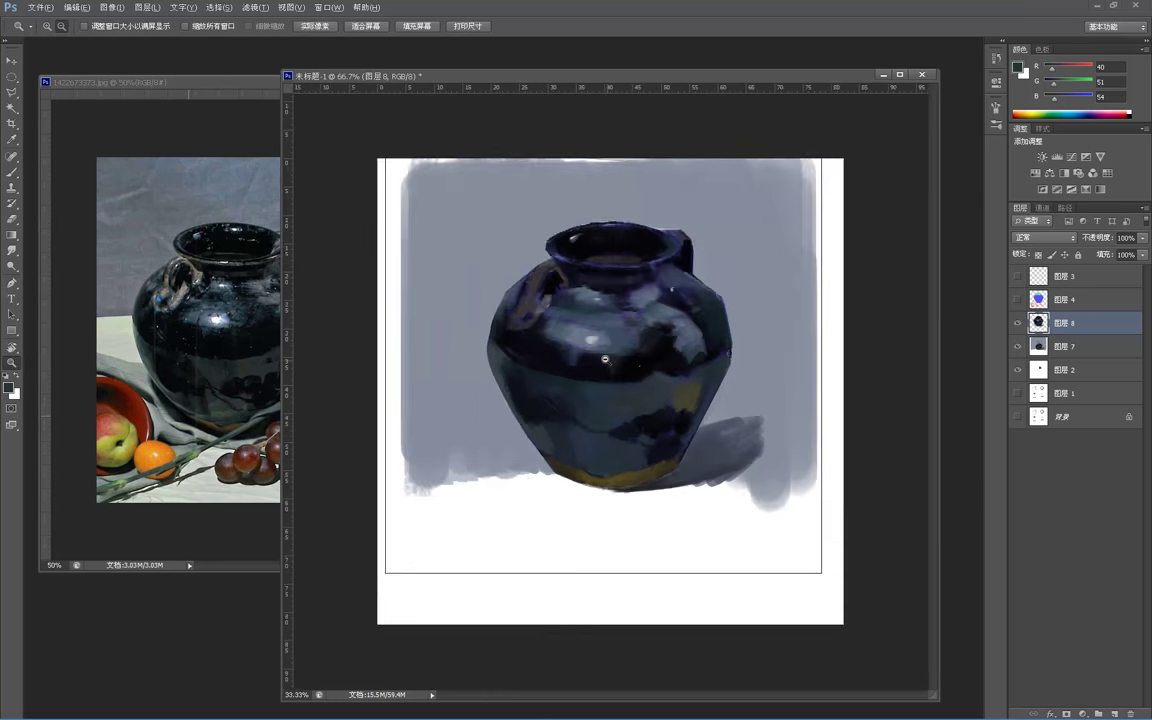
{"action": "left_click", "coordinate": [599, 352], "text": "alt"}
{"action": "left_click", "coordinate": [599, 352], "text": "alt"}
{"action": "left_click", "coordinate": [599, 352], "text": "alt"}
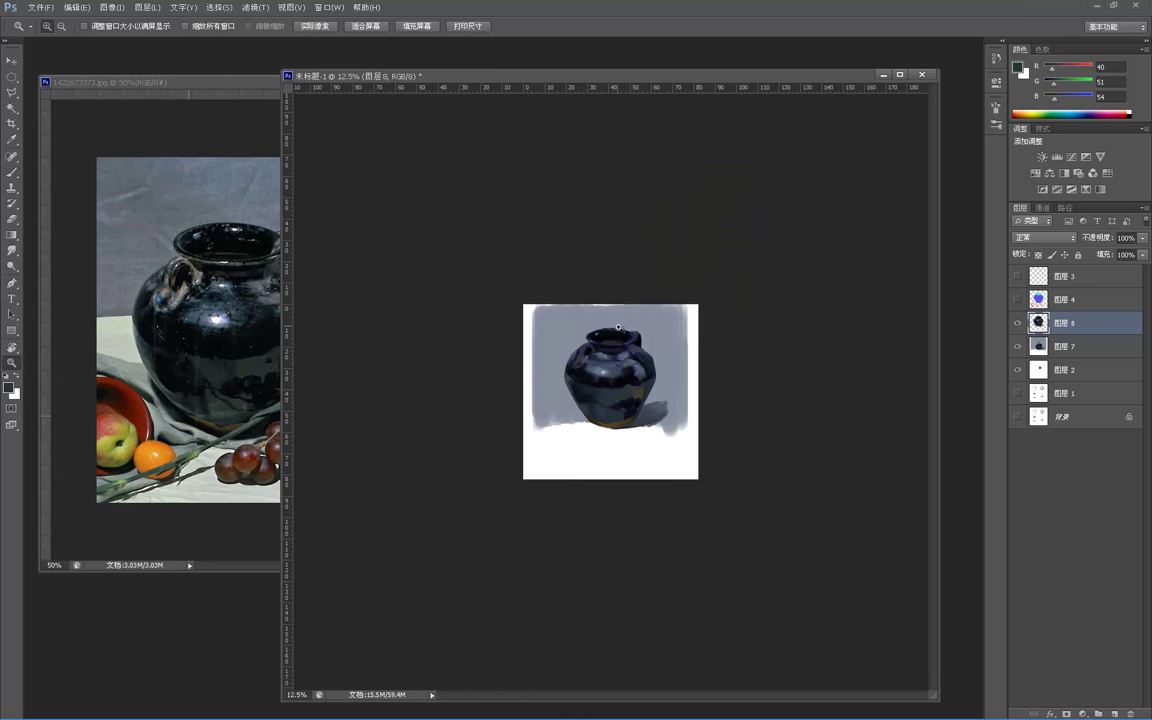
{"action": "left_click", "coordinate": [557, 297]}
{"action": "left_click", "coordinate": [595, 298]}
{"action": "left_click", "coordinate": [595, 298]}
{"action": "left_click", "coordinate": [640, 299]}
{"action": "key", "text": "b"}
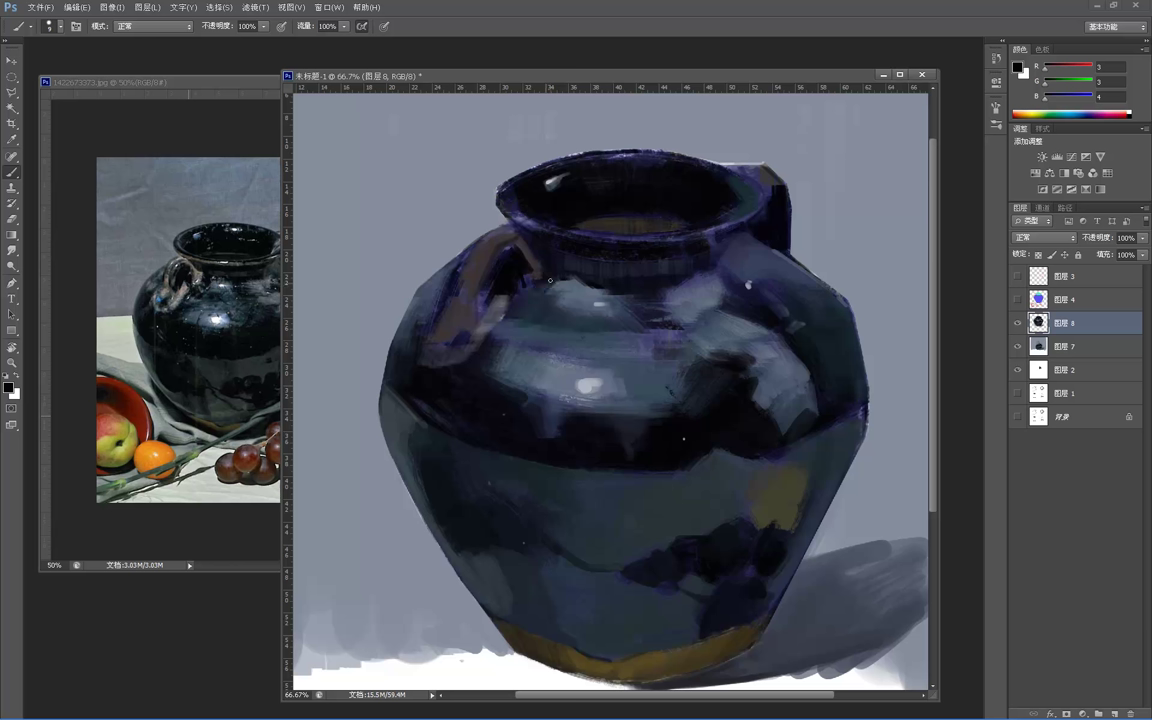
{"action": "mouse_move", "coordinate": [540, 301]}
{"action": "left_mouse_down"}
{"action": "mouse_move", "coordinate": [493, 328]}
{"action": "mouse_move", "coordinate": [512, 339]}
{"action": "left_mouse_up"}
- Blend the area around the jar's main shoulder highlight with a sampled slate blue, RGB 58, 76, 92
{"action": "key", "text": "z"}
{"action": "left_click", "coordinate": [552, 250], "text": "alt"}
{"action": "left_click", "coordinate": [552, 248], "text": "alt"}
{"action": "left_click", "coordinate": [553, 243], "text": "alt"}
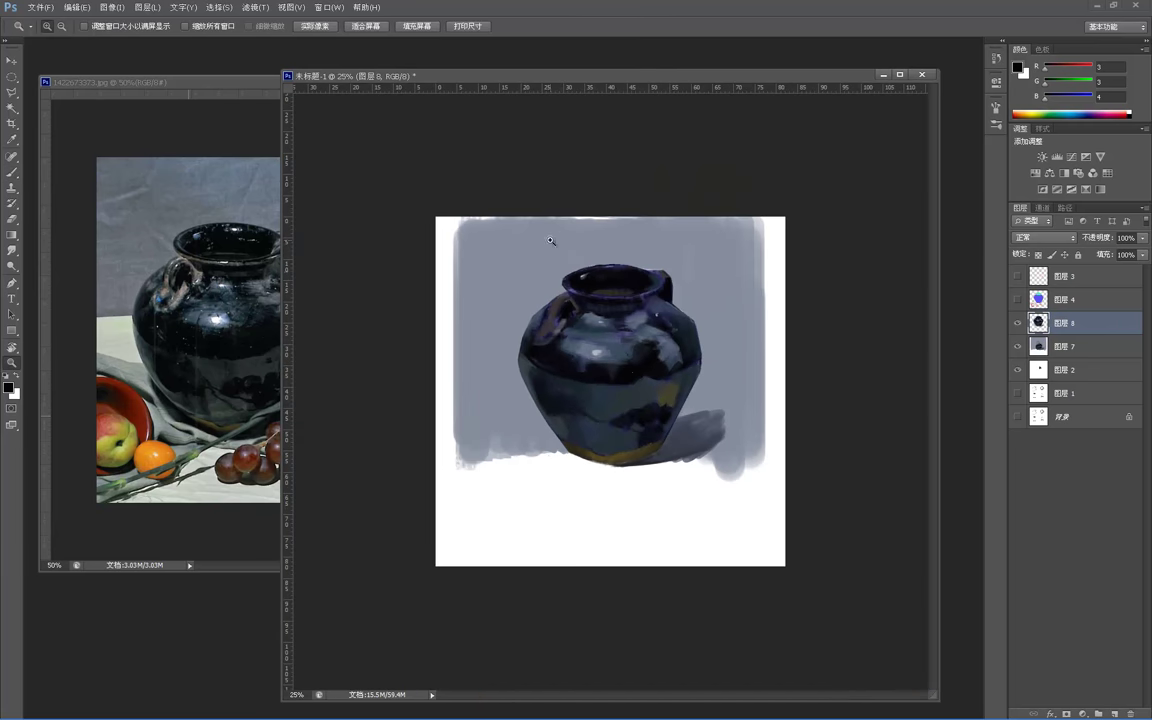
{"action": "left_click", "coordinate": [648, 304]}
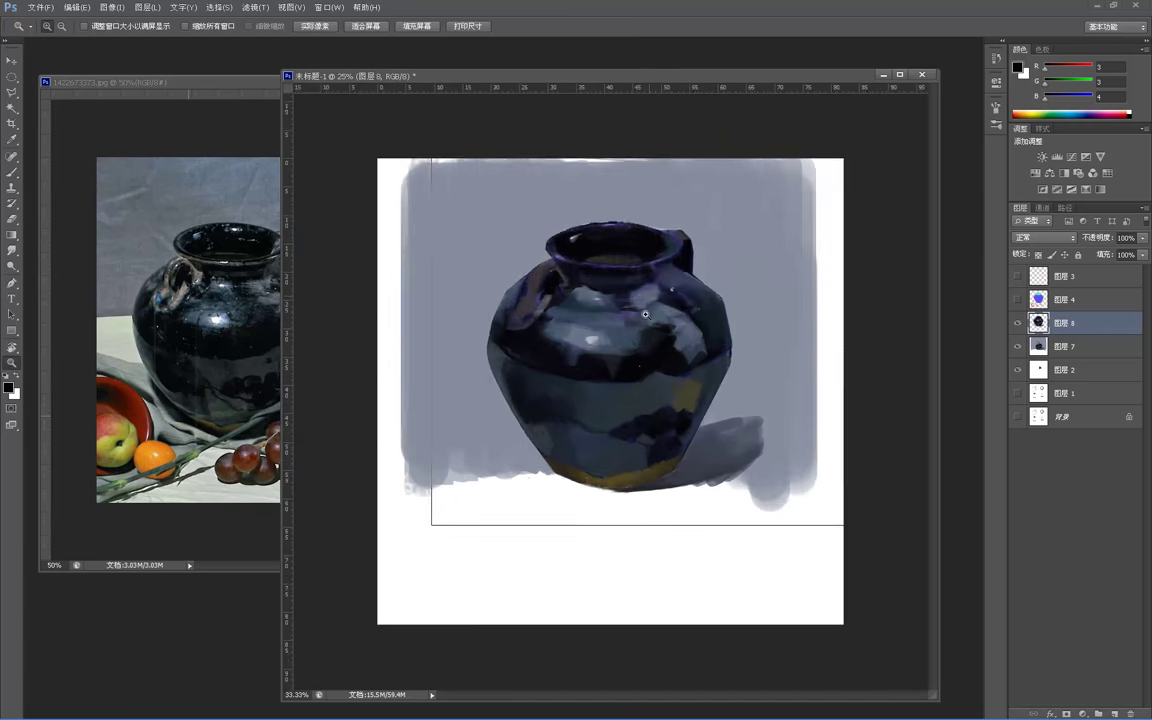
{"action": "left_click", "coordinate": [648, 304]}
{"action": "left_click", "coordinate": [648, 304]}
{"action": "left_click", "coordinate": [597, 356]}
{"action": "key", "text": "b"}
{"action": "left_click", "coordinate": [591, 375], "text": "alt"}
{"action": "left_click_drag", "start_coordinate": [567, 365], "coordinate": [612, 369]}
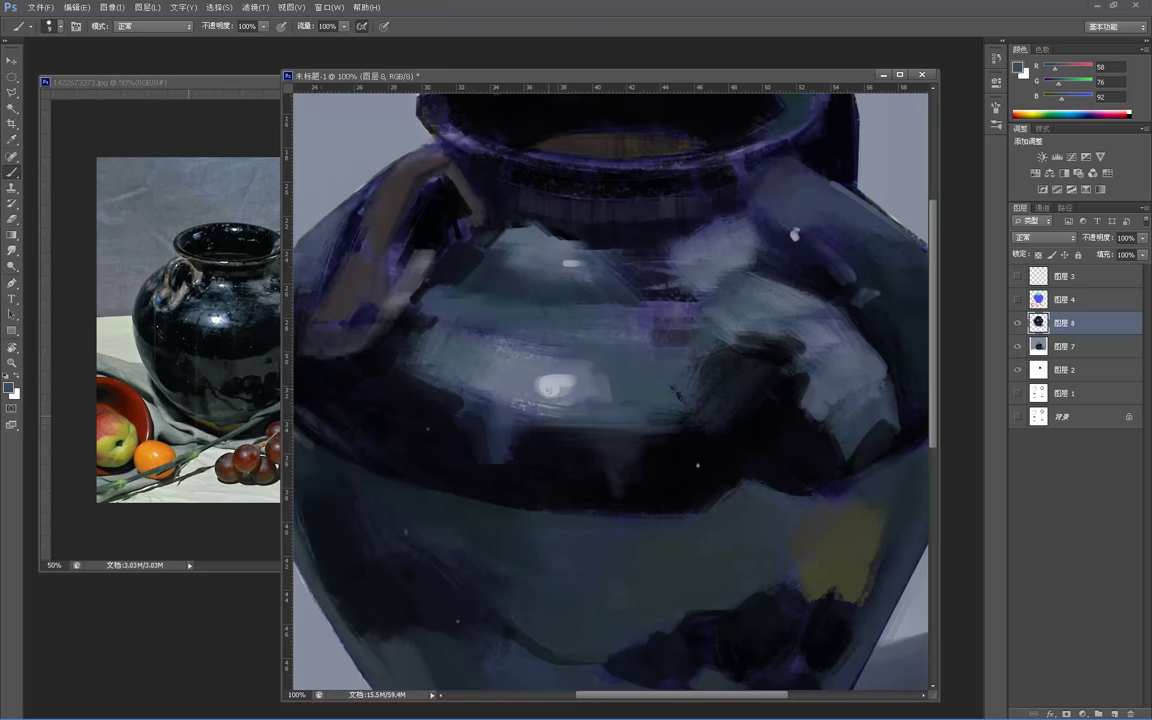
- Darken the outer left end of the shoulder reflection with sampled near-black strokes
{"action": "left_click", "coordinate": [422, 398], "text": "alt"}
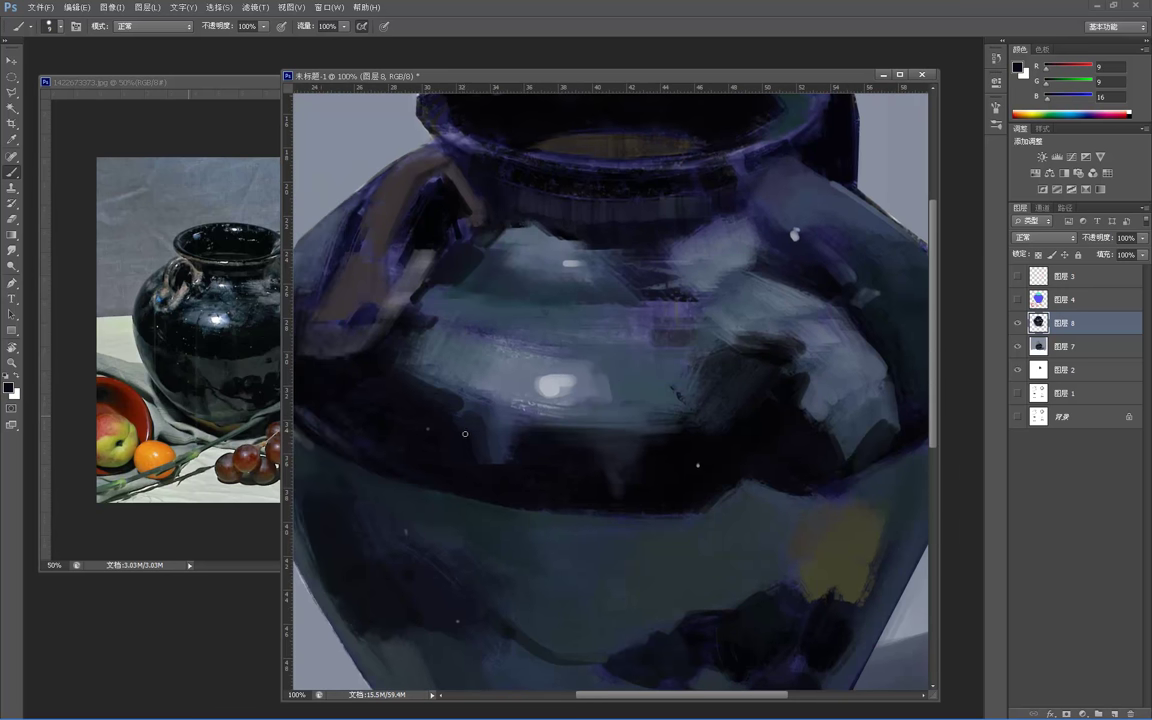
{"action": "left_click", "coordinate": [450, 431], "text": "alt"}
{"action": "left_click_drag", "start_coordinate": [456, 356], "coordinate": [506, 327]}
- Paint a slate-blue reflection inside the back of the jar's mouth and add a small light-grey glint with a 7 px brush
{"action": "key", "text": "z"}
{"action": "left_click", "coordinate": [487, 343], "text": "alt"}
{"action": "left_click", "coordinate": [481, 340], "text": "alt"}
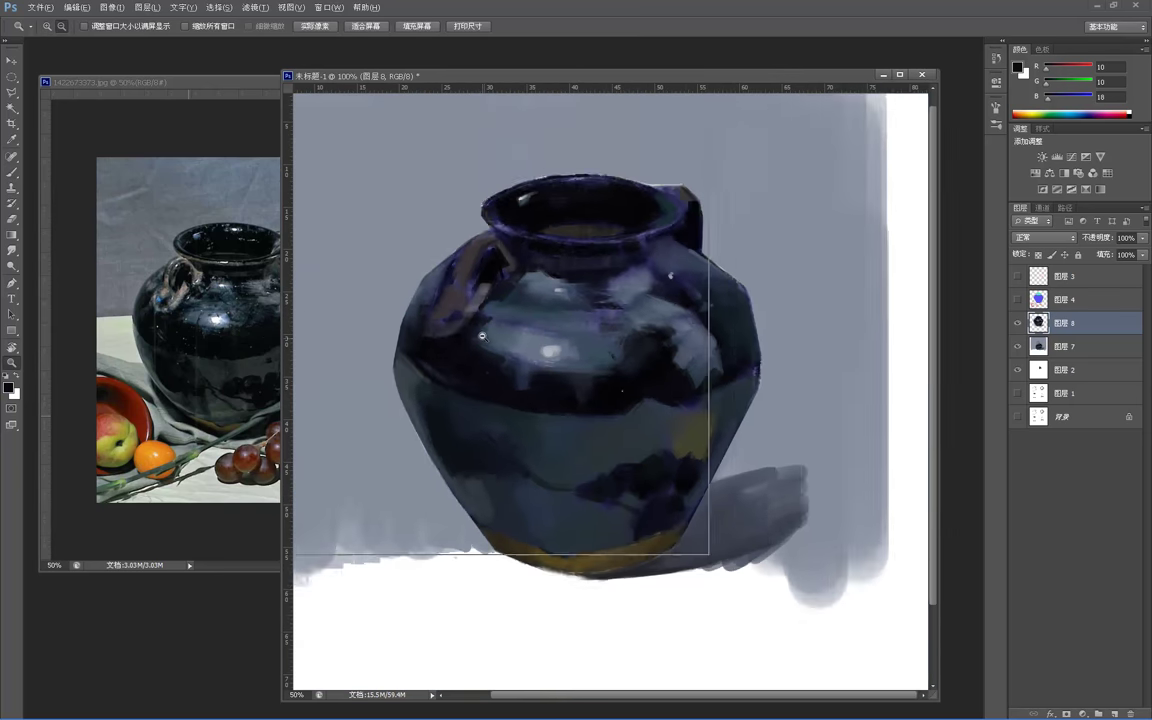
{"action": "left_click", "coordinate": [480, 330], "text": "alt"}
{"action": "left_click", "coordinate": [486, 314], "text": "alt"}
{"action": "left_click", "coordinate": [487, 315], "text": "alt"}
{"action": "key", "text": "b"}
{"action": "key", "text": "ctrl+plus"}
{"action": "key", "text": "ctrl+plus"}
{"action": "key", "text": "ctrl+plus"}
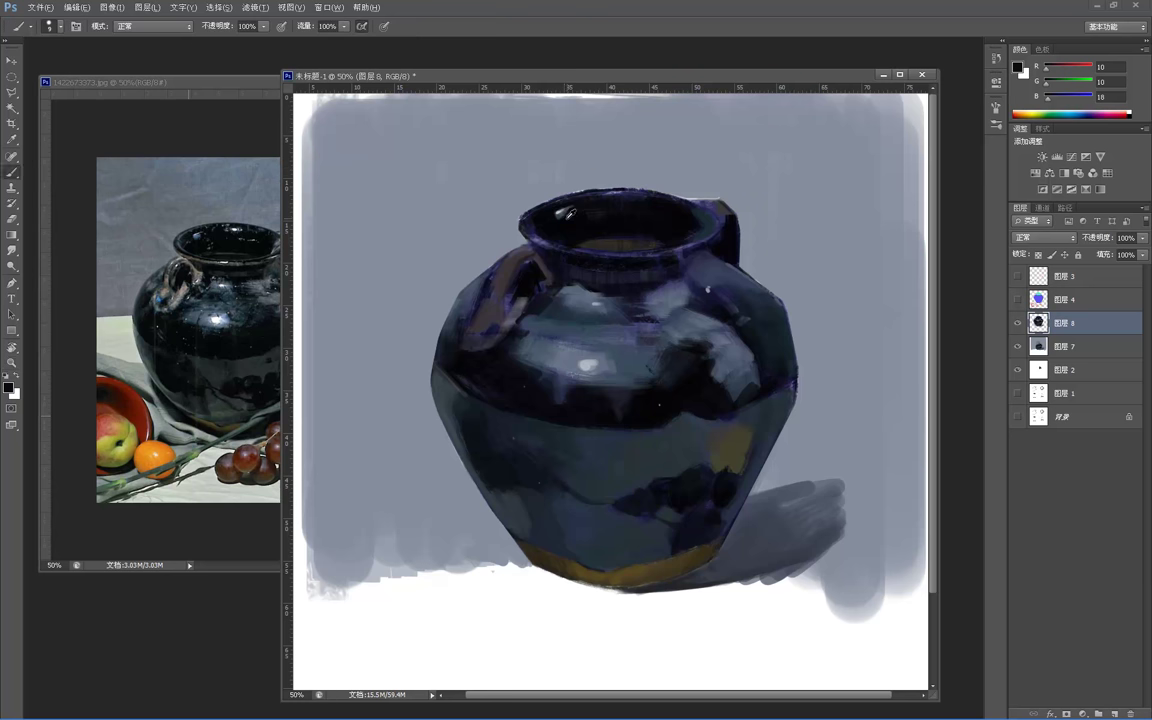
{"action": "left_click", "coordinate": [566, 217], "text": "alt"}
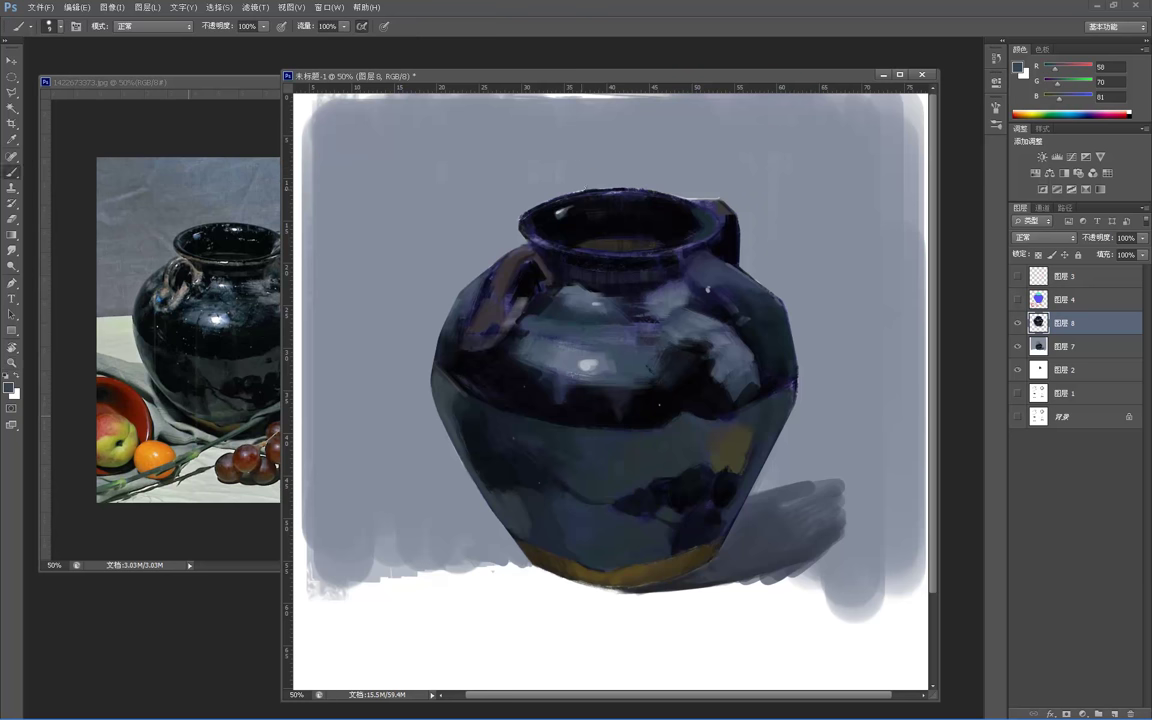
{"action": "key", "text": "z"}
{"action": "left_click", "coordinate": [614, 180]}
{"action": "left_click", "coordinate": [647, 184]}
{"action": "key", "text": "b"}
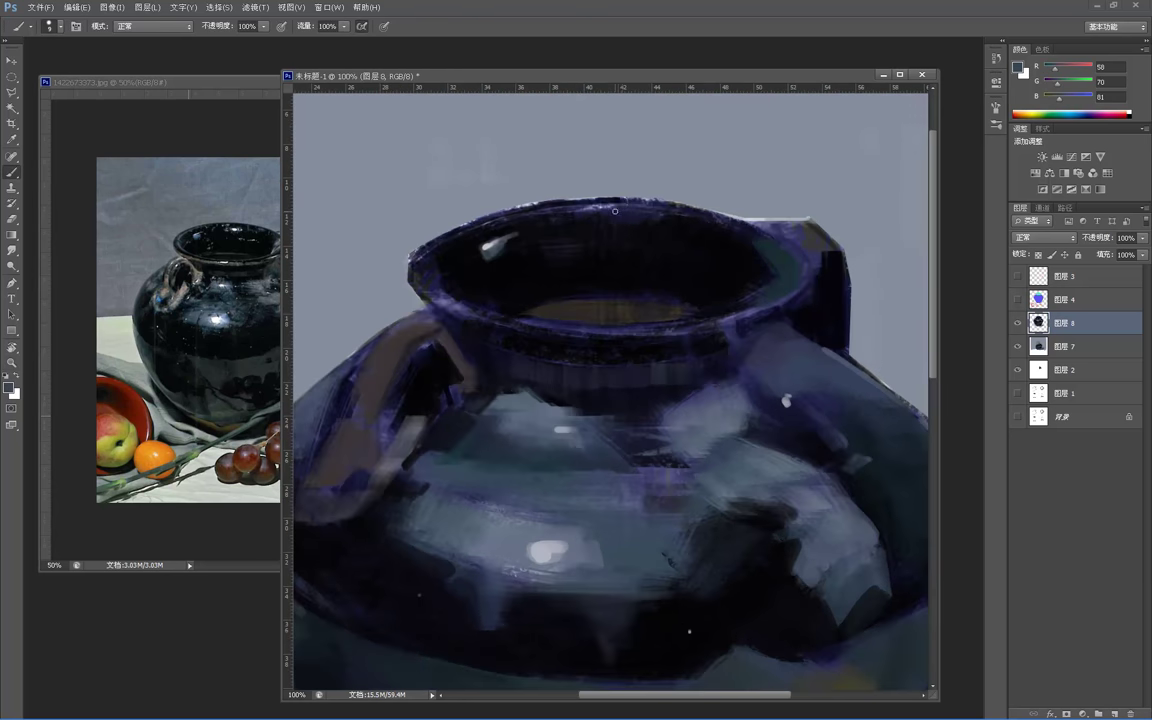
{"action": "left_click_drag", "start_coordinate": [632, 220], "coordinate": [607, 218]}
{"action": "left_click", "coordinate": [636, 220], "text": "alt"}
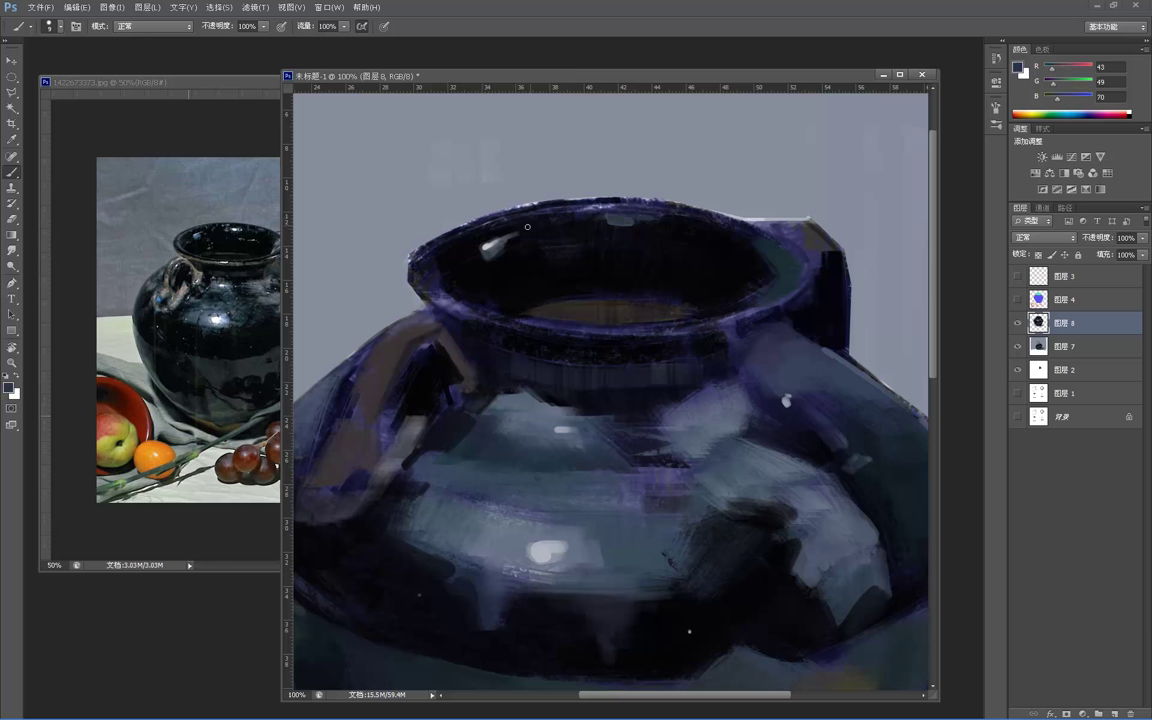
{"action": "left_click", "coordinate": [490, 246], "text": "alt"}
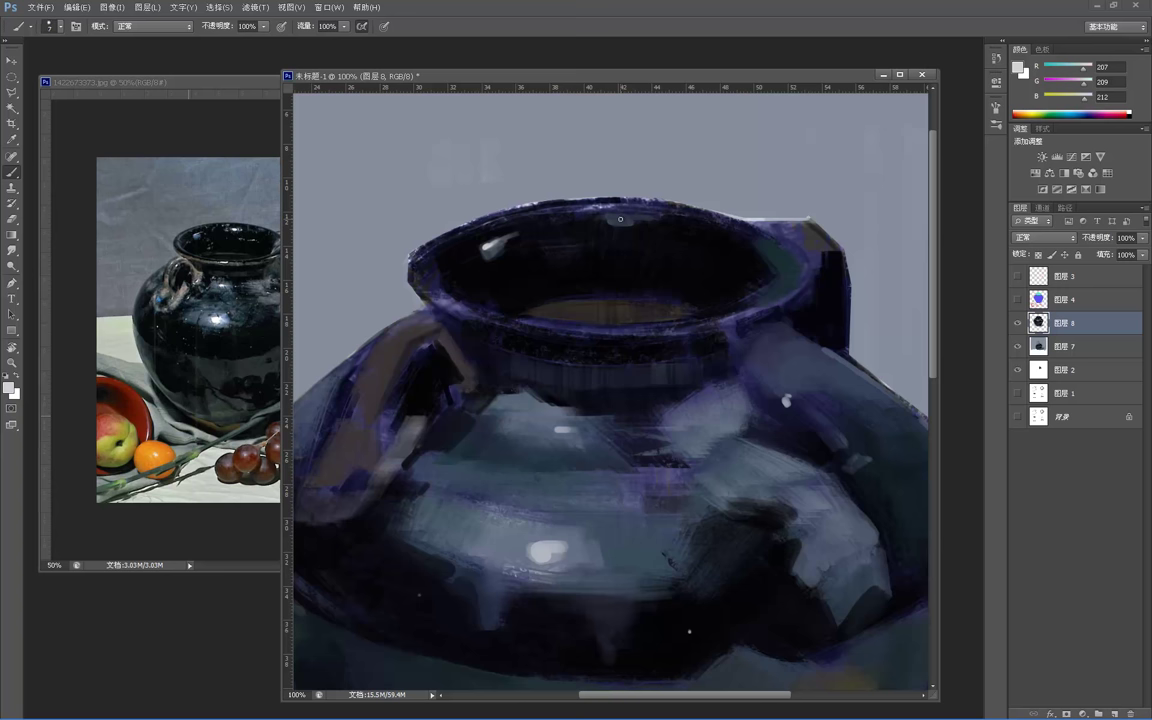
- Rework the left part of the jar's rim with sampled dark greys, RGB 40, 38, 45 and 54, 48, 53
{"action": "key", "text": "z"}
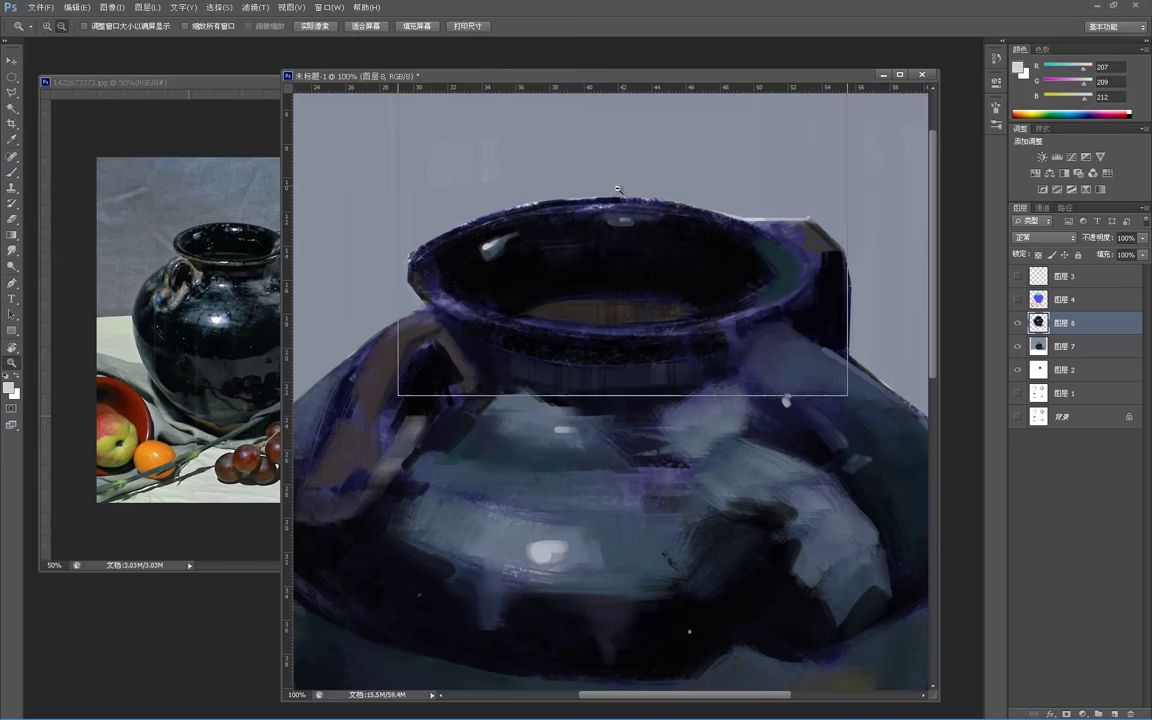
{"action": "left_click", "coordinate": [617, 189], "text": "alt"}
{"action": "left_click", "coordinate": [590, 269]}
{"action": "key", "text": "b"}
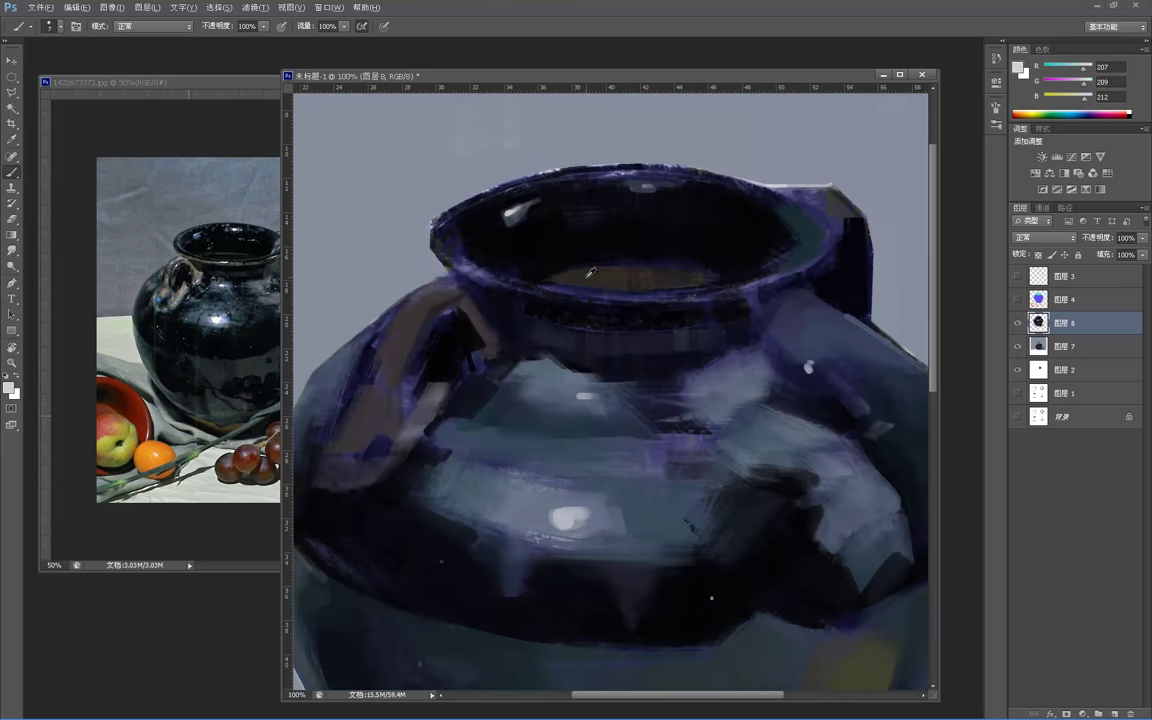
{"action": "left_click", "coordinate": [530, 254], "text": "alt"}
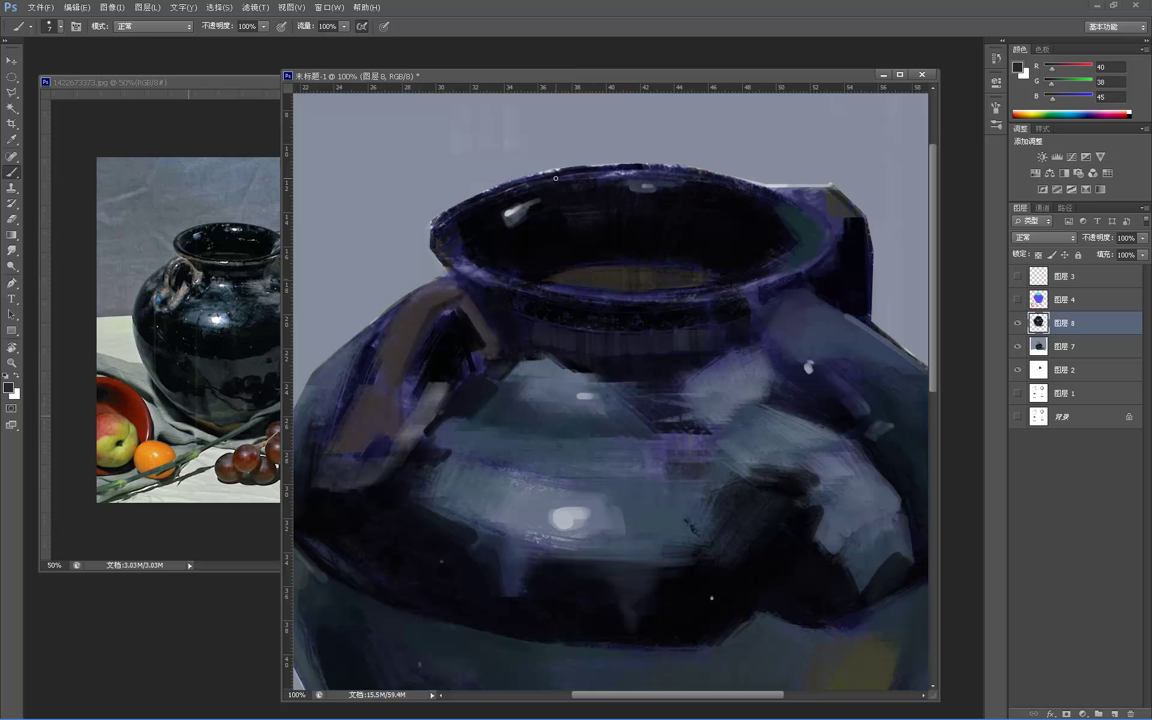
{"action": "left_click", "coordinate": [470, 299], "text": "alt"}
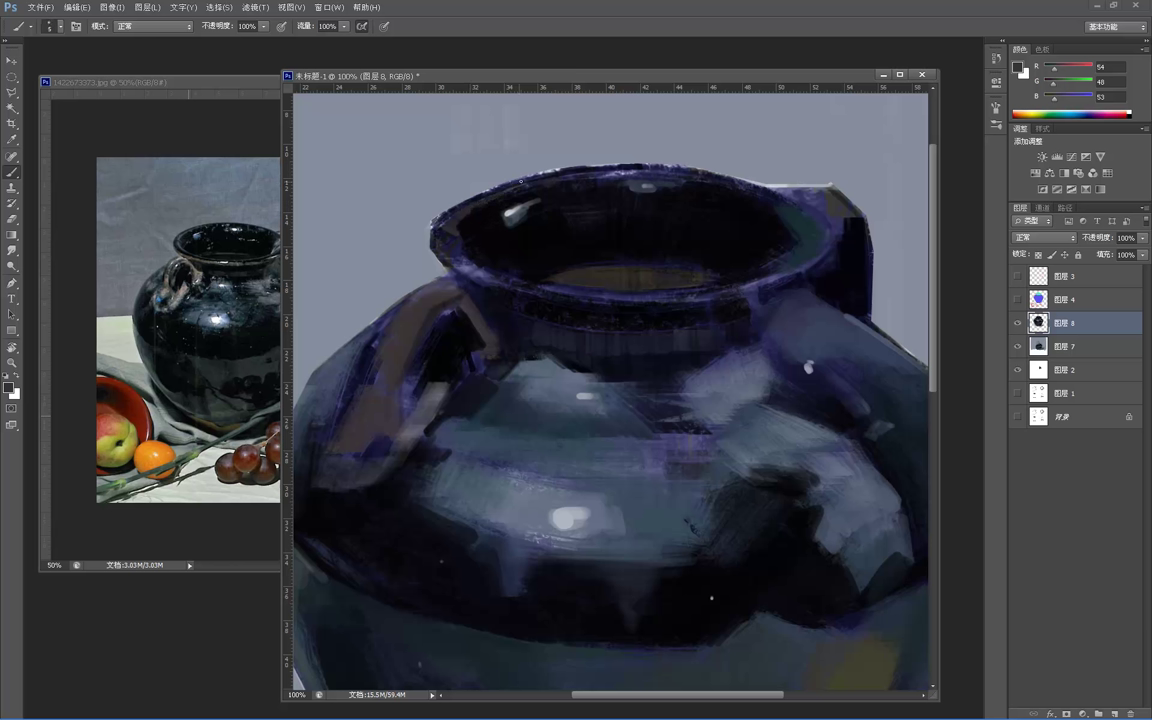
- Darken the outer edge along the back of the rim with a 5 px brush
{"action": "key", "text": "z"}
{"action": "left_click", "coordinate": [632, 144], "text": "alt"}
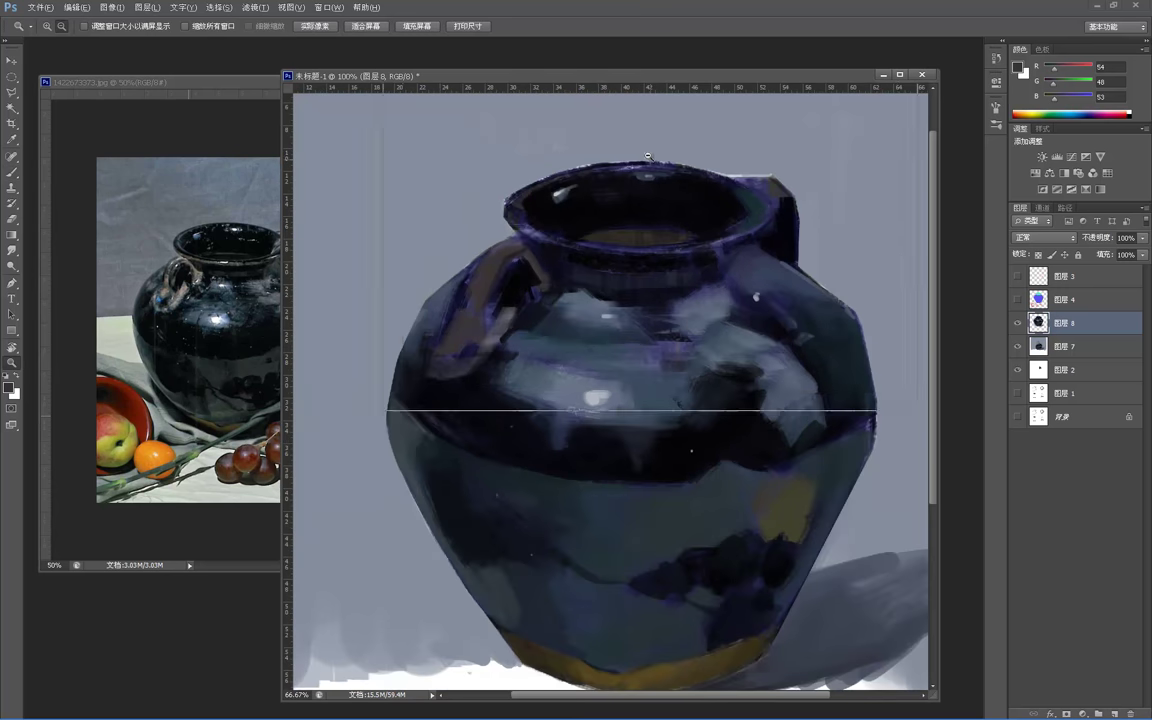
{"action": "left_click", "coordinate": [634, 138], "text": "alt"}
{"action": "left_click", "coordinate": [635, 136], "text": "alt"}
{"action": "left_click", "coordinate": [636, 138], "text": "alt"}
{"action": "scroll", "coordinate": [638, 211], "scroll_direction": "up", "scroll_amount": 4}
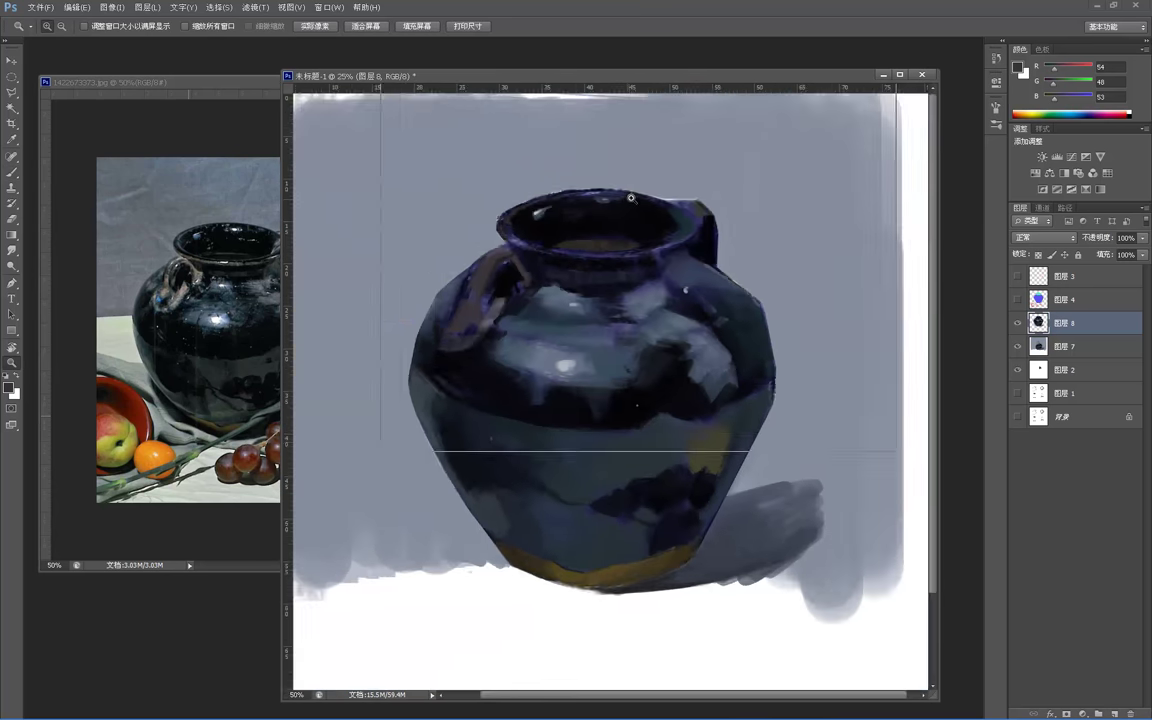
{"action": "left_click", "coordinate": [513, 144]}
{"action": "key", "text": "b"}
{"action": "left_click_drag", "start_coordinate": [455, 161], "coordinate": [621, 154]}
- Clean up the rim's back contour with the sampled background grey-blue, RGB 135, 143, 158, and undo the last stroke
{"action": "left_click", "coordinate": [441, 205], "text": "alt"}
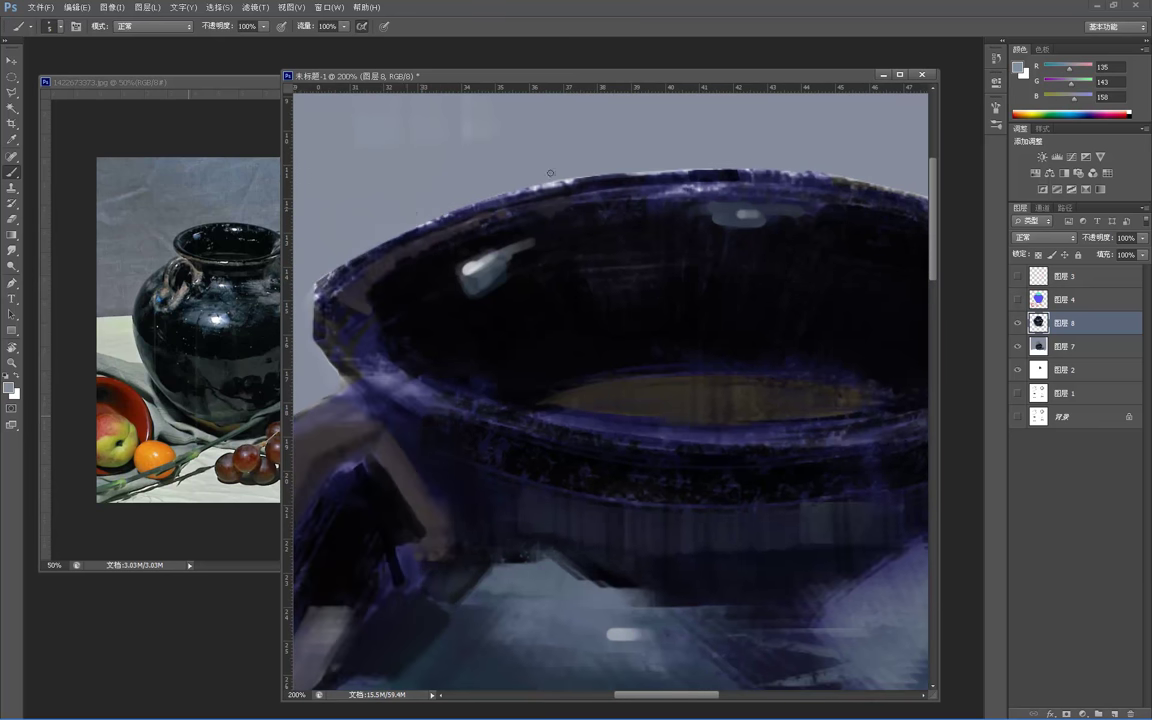
{"action": "left_click_drag", "start_coordinate": [405, 218], "coordinate": [690, 168]}
{"action": "left_click_drag", "start_coordinate": [401, 221], "coordinate": [726, 170]}
{"action": "key", "text": "ctrl+z"}
- Cover the purple streaks at the back of the rim with sampled near-black and dark grey, RGB 52, 47, 54
{"action": "left_click", "coordinate": [627, 172], "text": "ctrl+alt"}
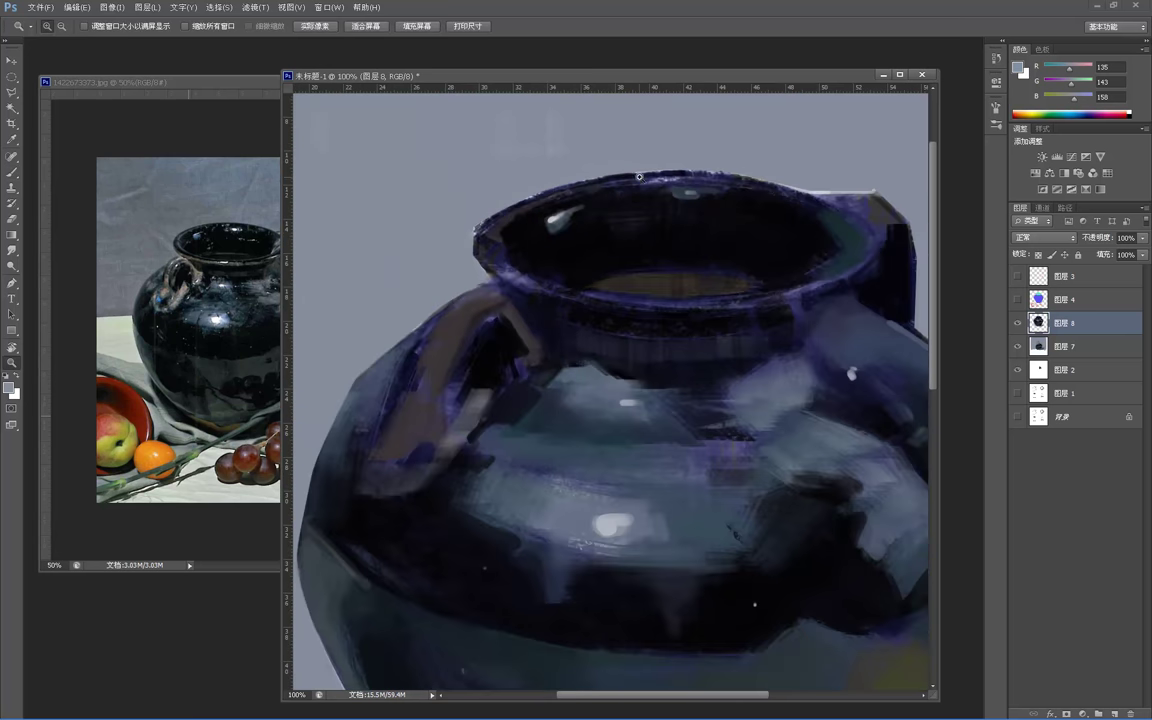
{"action": "left_click", "coordinate": [664, 165], "text": "ctrl"}
{"action": "left_click", "coordinate": [664, 165], "text": "ctrl"}
{"action": "left_click", "coordinate": [708, 198], "text": "alt"}
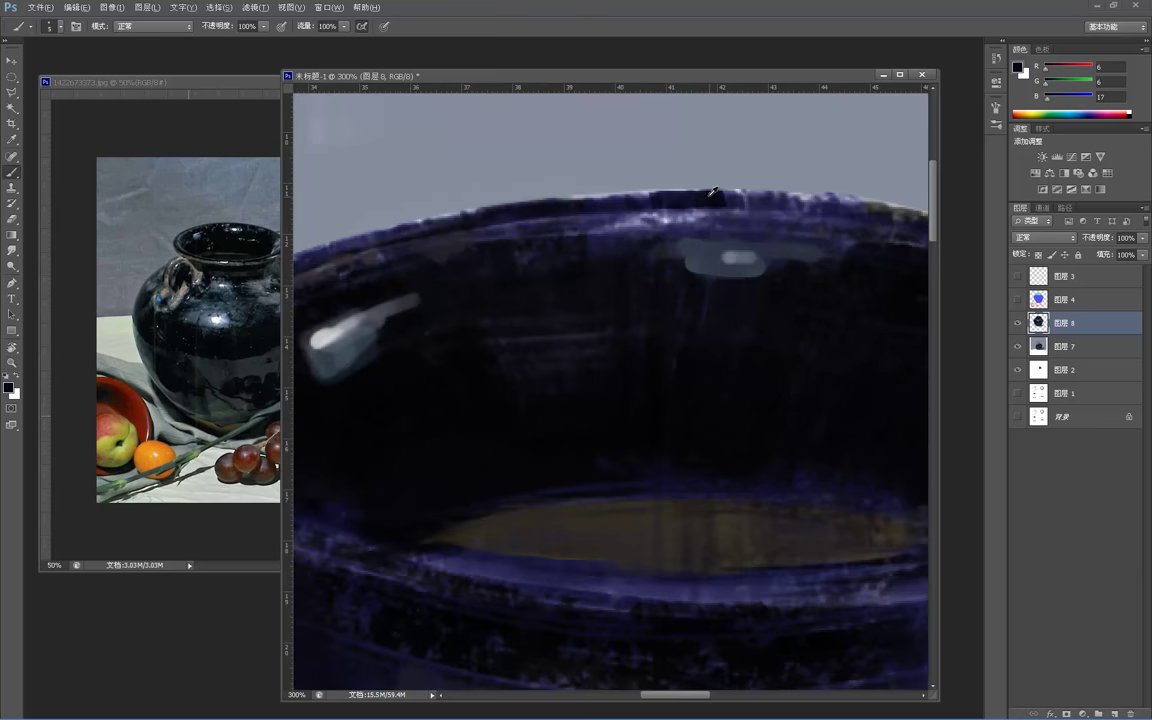
{"action": "mouse_move", "coordinate": [719, 202]}
{"action": "left_mouse_down"}
{"action": "mouse_move", "coordinate": [719, 228]}
{"action": "mouse_move", "coordinate": [682, 234]}
{"action": "left_mouse_up"}
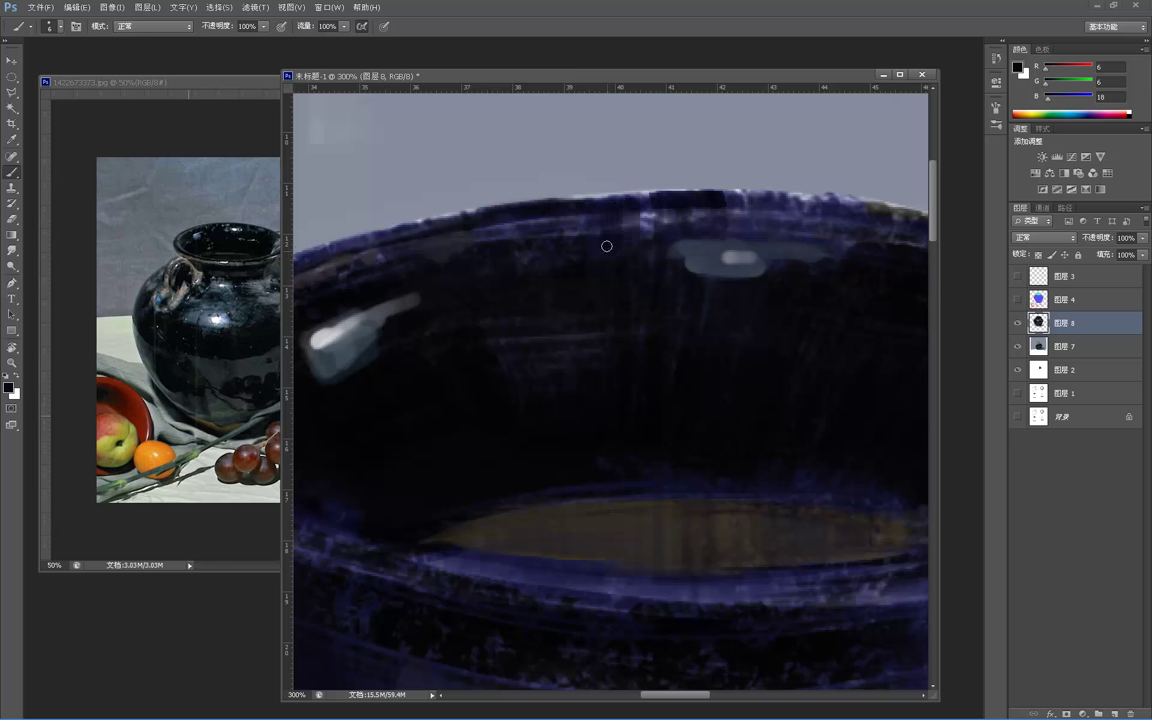
{"action": "left_click", "coordinate": [337, 227], "text": "alt"}
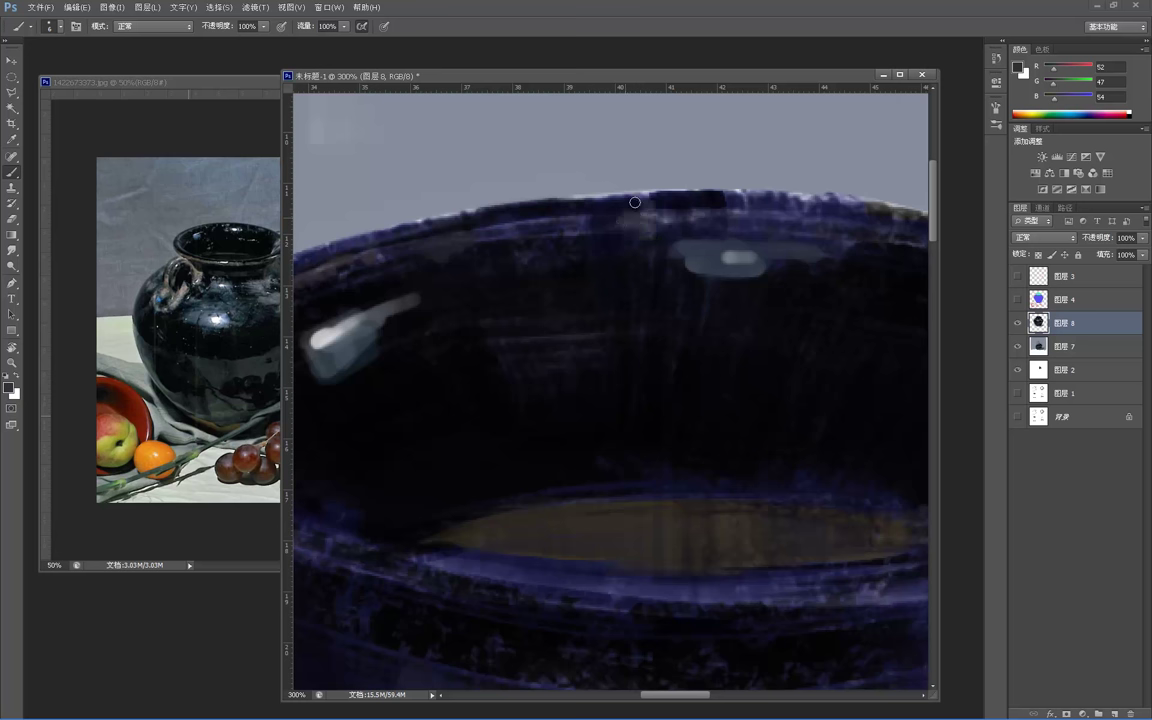
- Darken the purple far edge of the brown reflection inside the jar's mouth with sampled near-blacks
{"action": "key", "text": "z"}
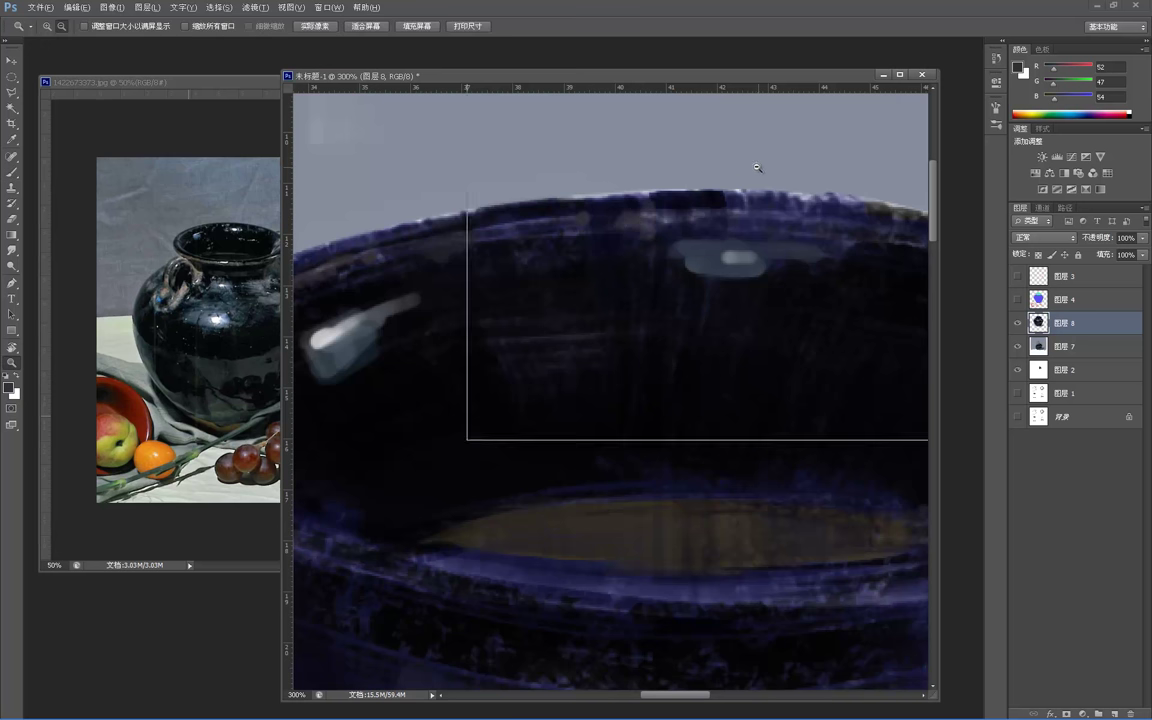
{"action": "left_click", "coordinate": [758, 167], "text": "alt"}
{"action": "left_click", "coordinate": [758, 166], "text": "alt"}
{"action": "left_click", "coordinate": [756, 147], "text": "alt"}
{"action": "left_click", "coordinate": [700, 107], "text": "alt"}
{"action": "left_click", "coordinate": [691, 168], "text": "alt"}
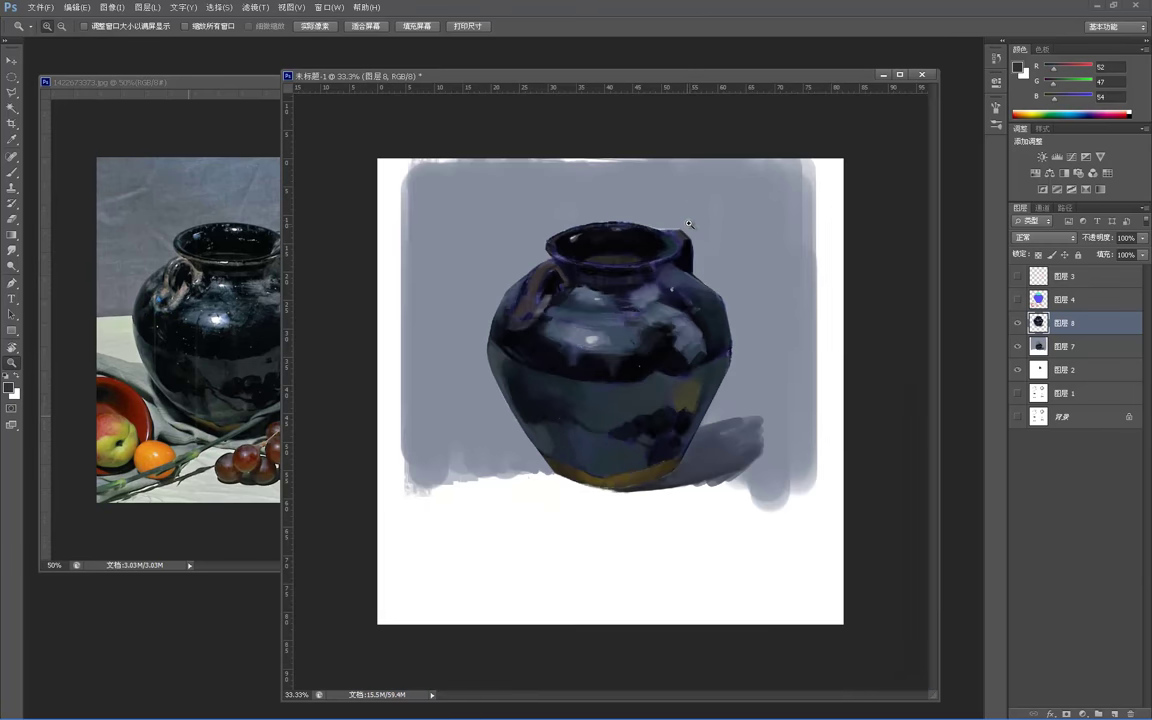
{"action": "left_click", "coordinate": [688, 224]}
{"action": "left_click", "coordinate": [680, 219]}
{"action": "left_click", "coordinate": [645, 209]}
{"action": "key", "text": "b"}
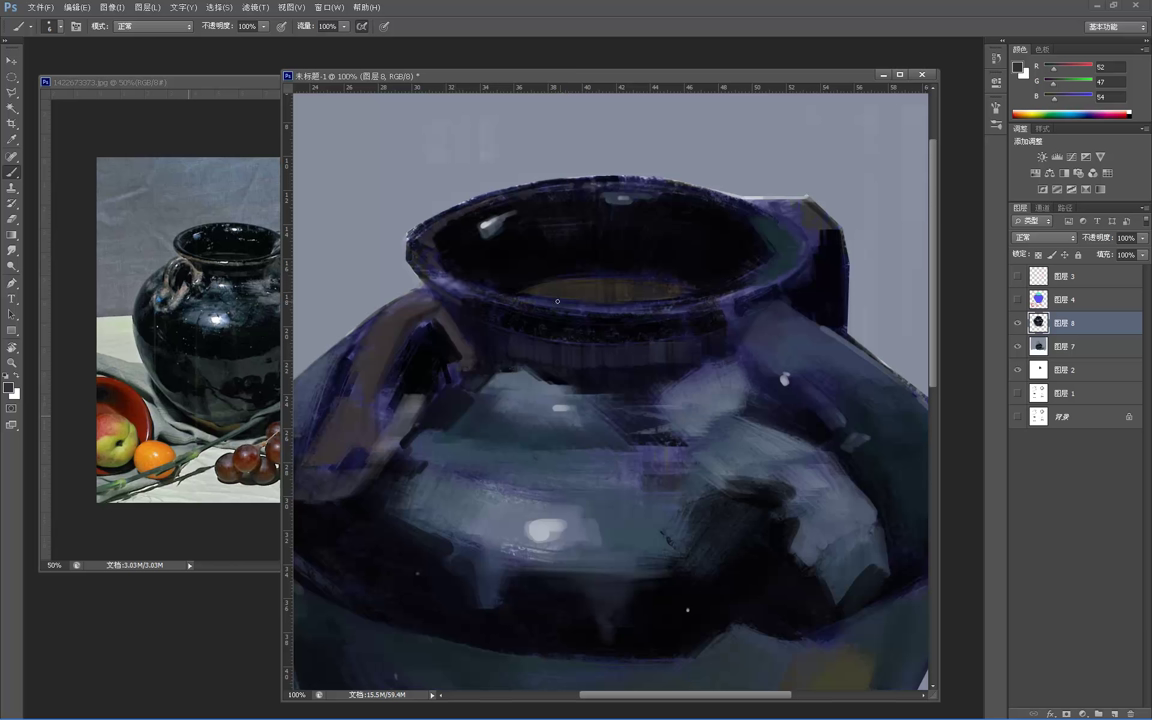
{"action": "left_click", "coordinate": [639, 272], "text": "alt"}
{"action": "left_click", "coordinate": [665, 265], "text": "alt"}
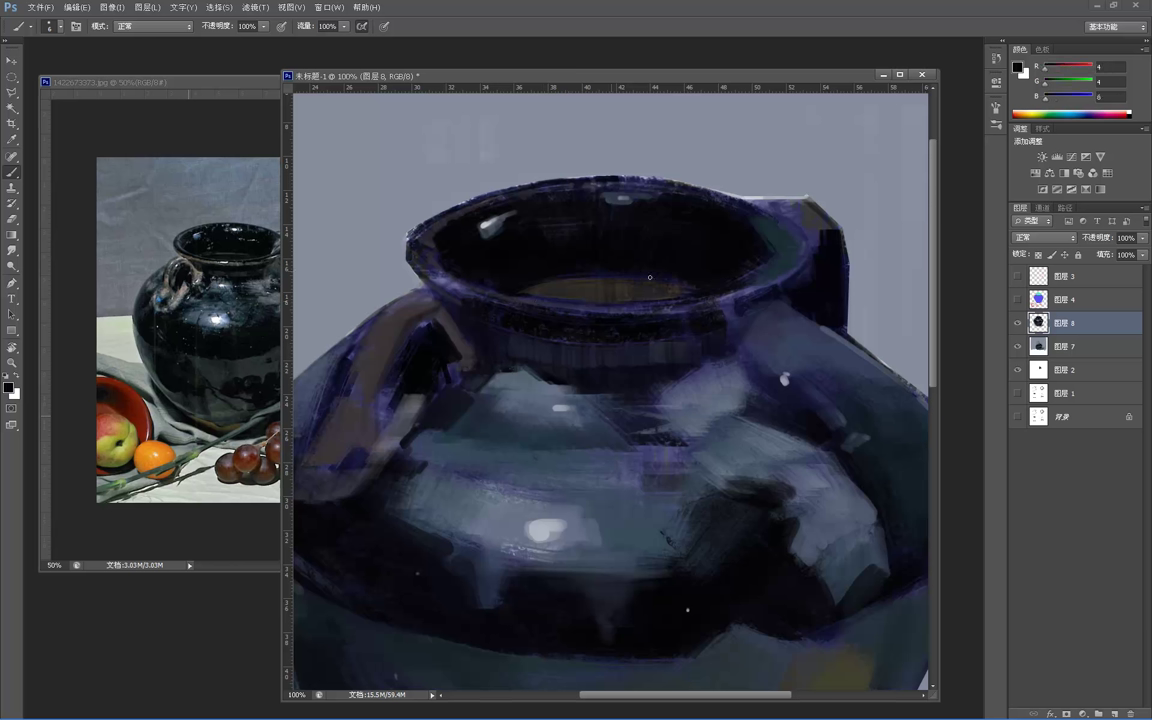
{"action": "left_click", "coordinate": [629, 276], "text": "alt"}
{"action": "left_click", "coordinate": [653, 274], "text": "alt"}
{"action": "left_click", "coordinate": [634, 268], "text": "alt"}
- Tone down the brown reflection inside the mouth with sampled dark tones, trying larger and smaller brush sizes
{"action": "key", "text": "bracketright"}
{"action": "key", "text": "bracketright"}
{"action": "key", "text": "bracketright"}
{"action": "key", "text": "bracketright"}
{"action": "key", "text": "bracketright"}
{"action": "key", "text": "bracketright"}
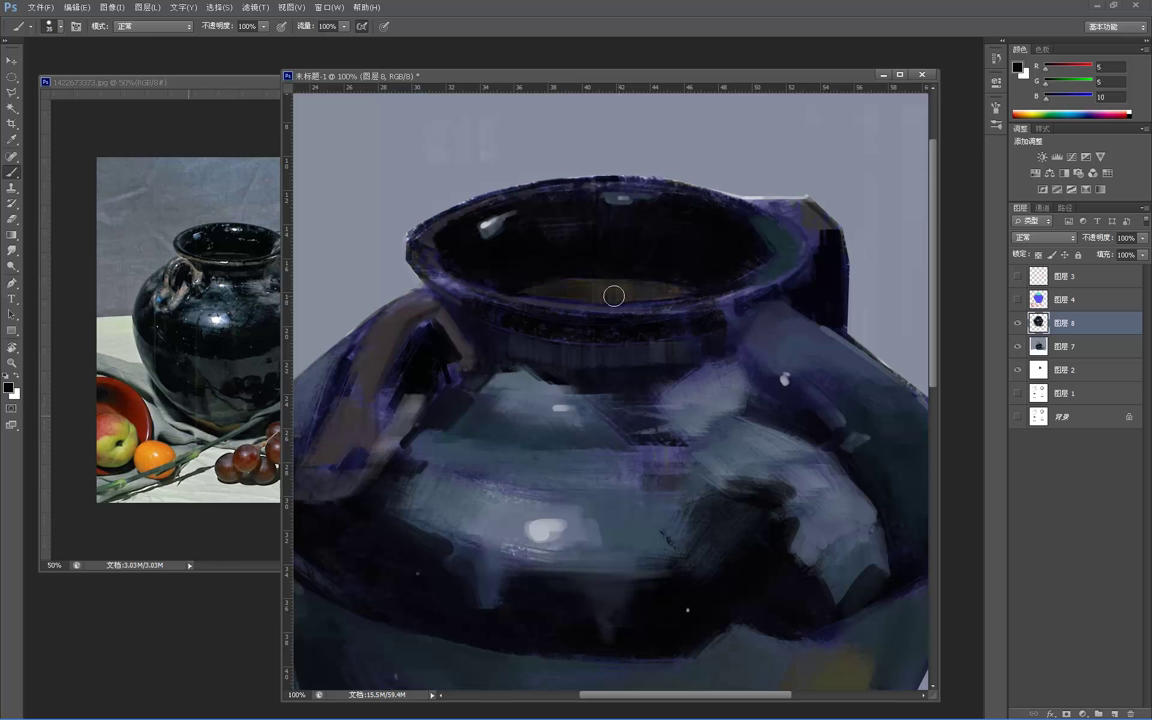
{"action": "left_click", "coordinate": [572, 291], "text": "alt"}
{"action": "key", "text": "bracketleft"}
{"action": "key", "text": "bracketleft"}
{"action": "key", "text": "bracketleft"}
{"action": "key", "text": "bracketleft"}
{"action": "key", "text": "bracketleft"}
{"action": "key", "text": "bracketleft"}
{"action": "left_click", "coordinate": [577, 289], "text": "alt"}
{"action": "left_click", "coordinate": [576, 292], "text": "alt"}
{"action": "left_click_drag", "start_coordinate": [607, 296], "coordinate": [629, 284]}
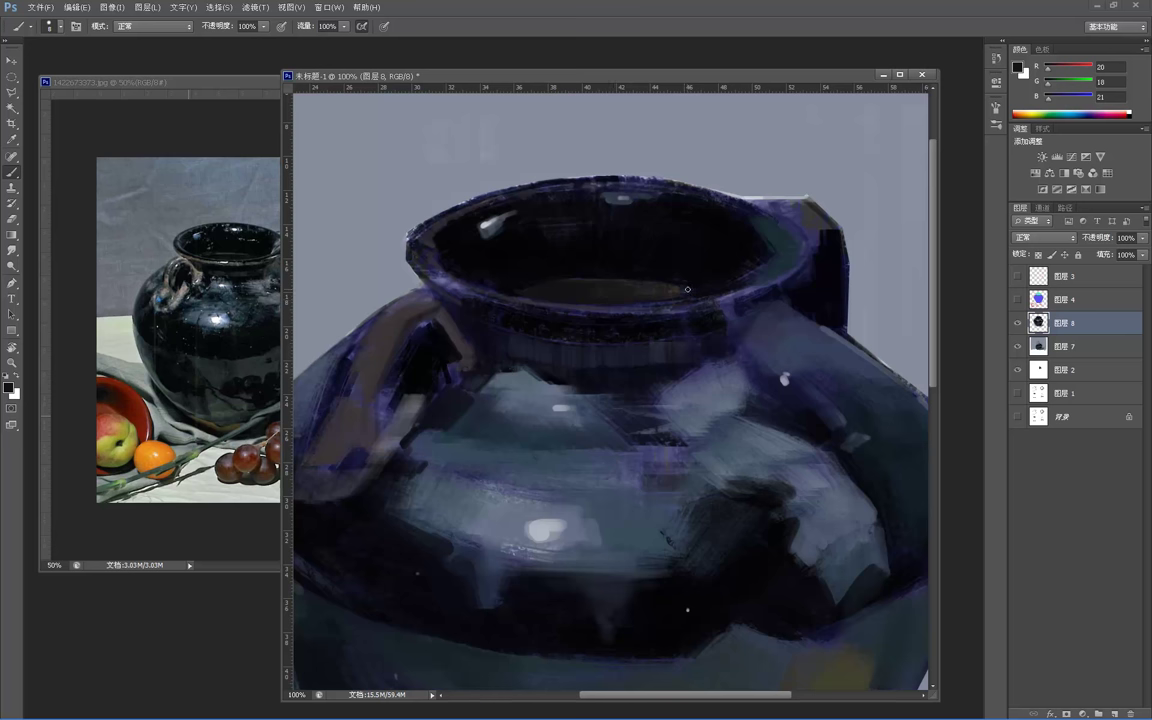
{"action": "left_click", "coordinate": [682, 291], "text": "alt"}
- Blend the shoulder reflection beside the left handle with sampled dark blue and a dark teal, RGB 27, 50, 56, from the reference photo
{"action": "key", "text": "z"}
{"action": "left_click", "coordinate": [604, 242], "text": "alt"}
{"action": "left_click", "coordinate": [600, 238], "text": "alt"}
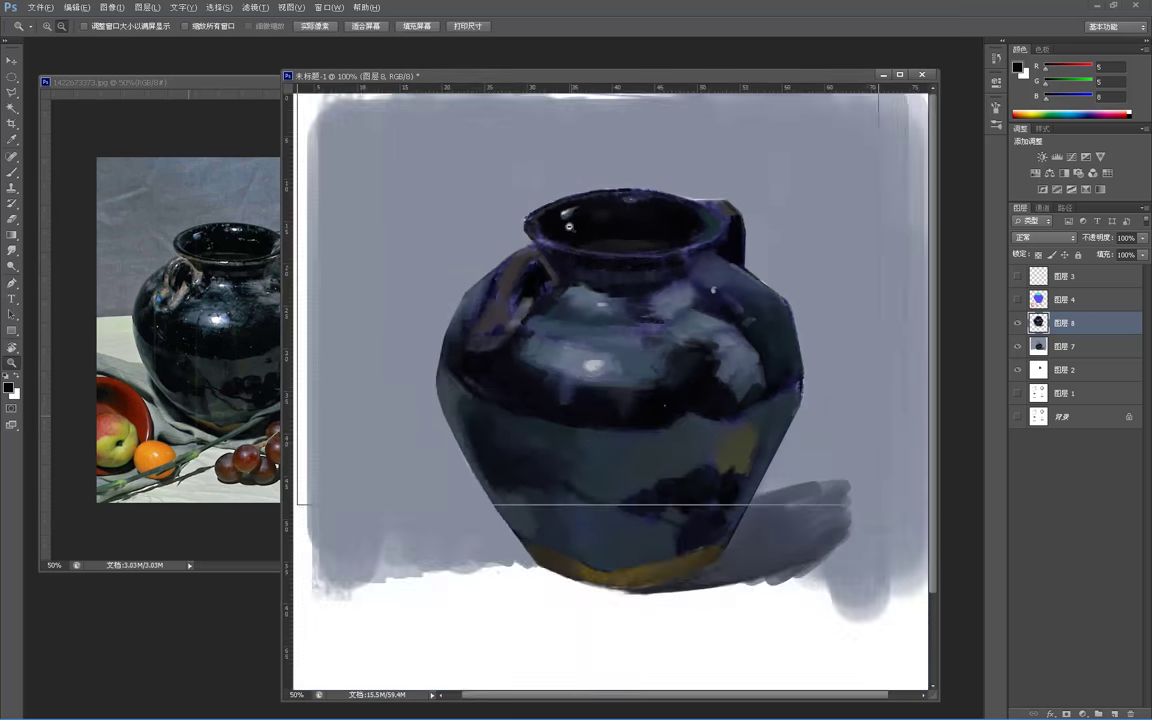
{"action": "left_click", "coordinate": [513, 130], "text": "alt"}
{"action": "left_click", "coordinate": [513, 130], "text": "alt"}
{"action": "left_click_drag", "start_coordinate": [513, 129], "coordinate": [496, 96]}
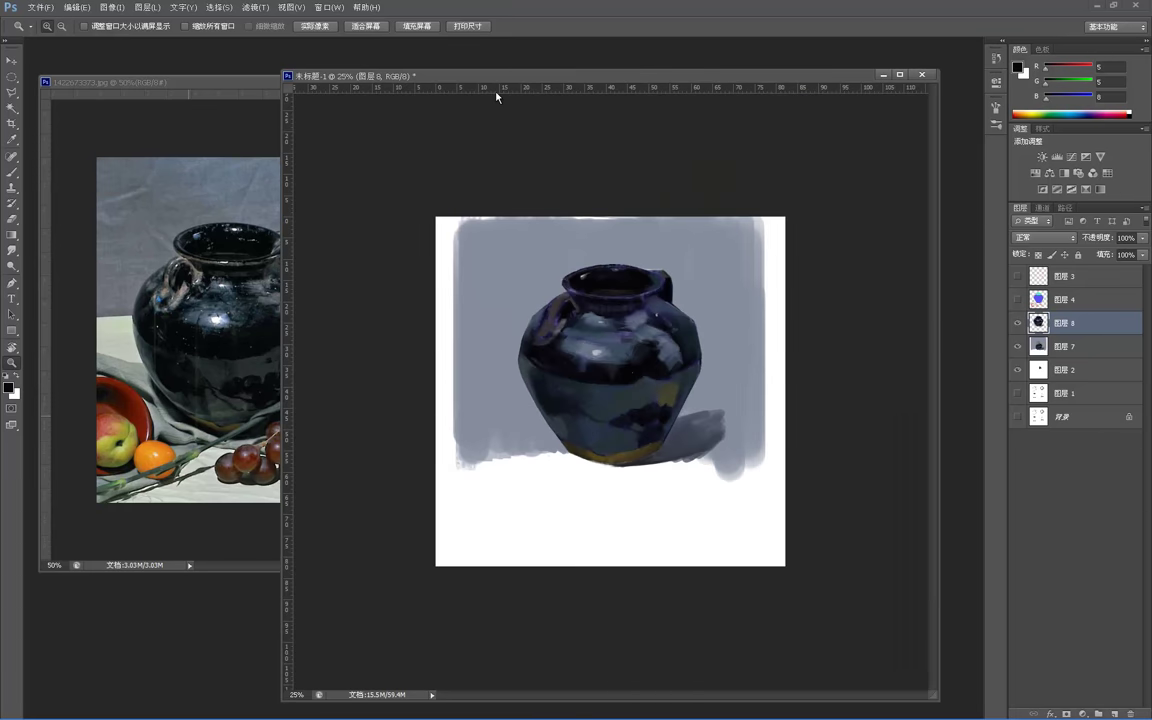
{"action": "left_click", "coordinate": [584, 302]}
{"action": "left_click", "coordinate": [580, 300]}
{"action": "left_click", "coordinate": [570, 299]}
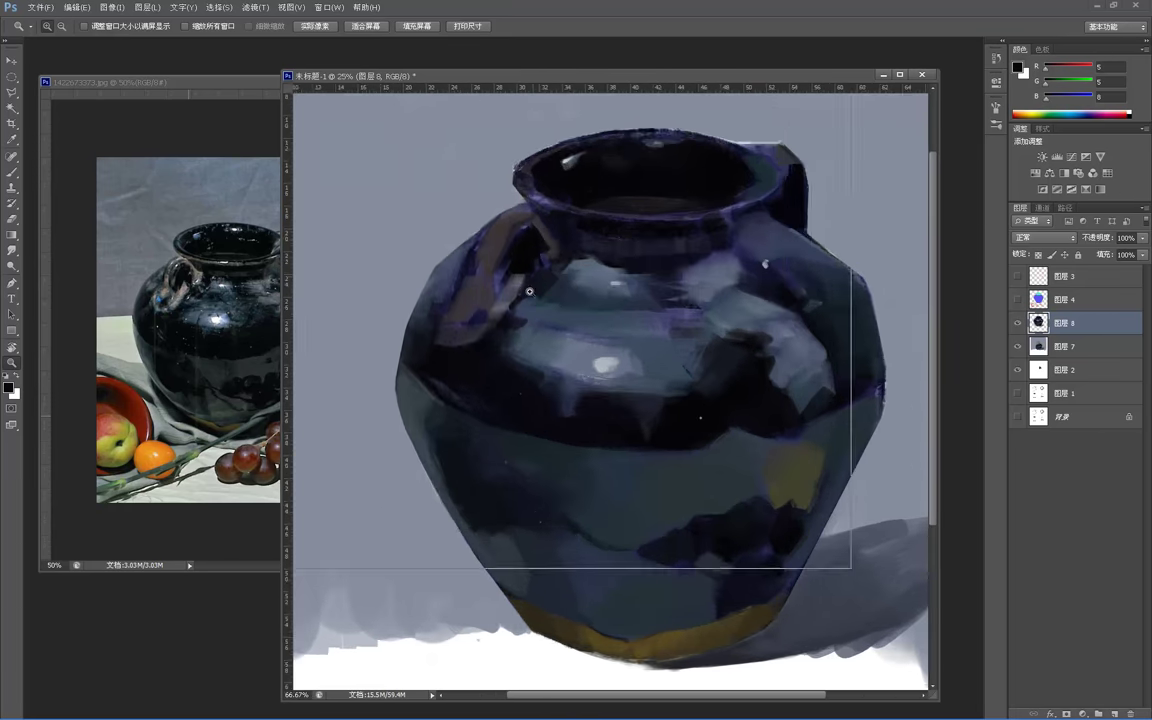
{"action": "left_click", "coordinate": [529, 290]}
{"action": "key", "text": "b"}
{"action": "left_click", "coordinate": [448, 297], "text": "alt"}
{"action": "left_click", "coordinate": [504, 326], "text": "alt"}
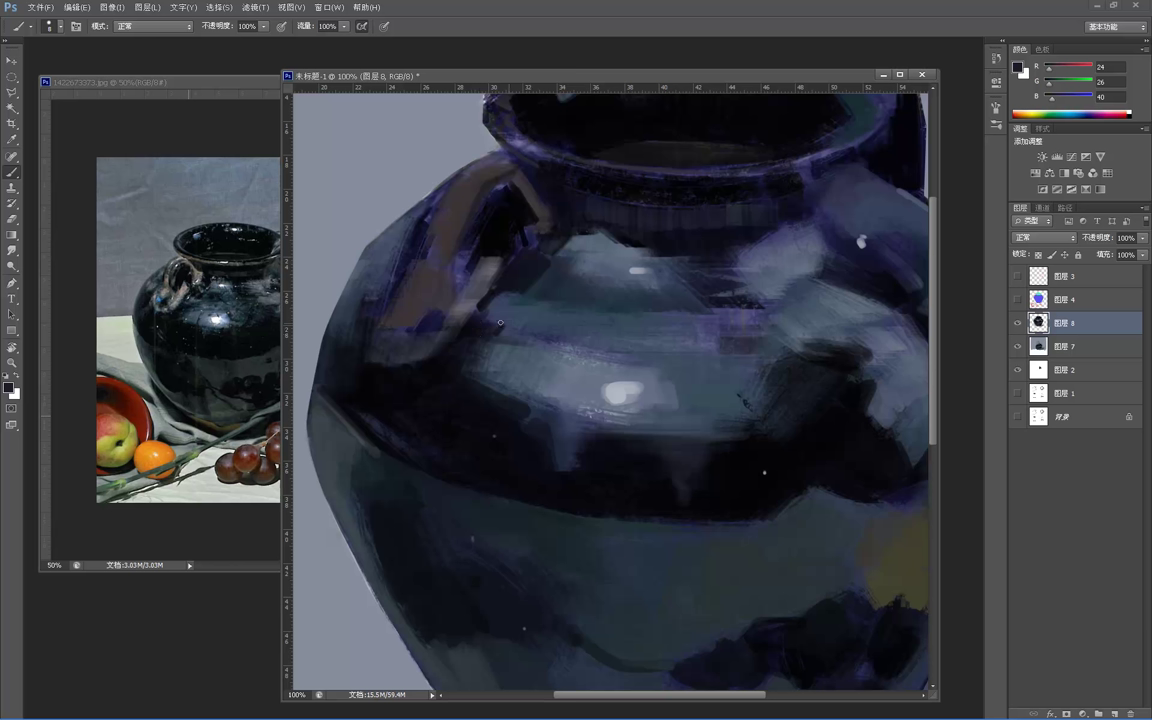
{"action": "left_click", "coordinate": [502, 313], "text": "alt"}
{"action": "left_click", "coordinate": [196, 304], "text": "alt"}
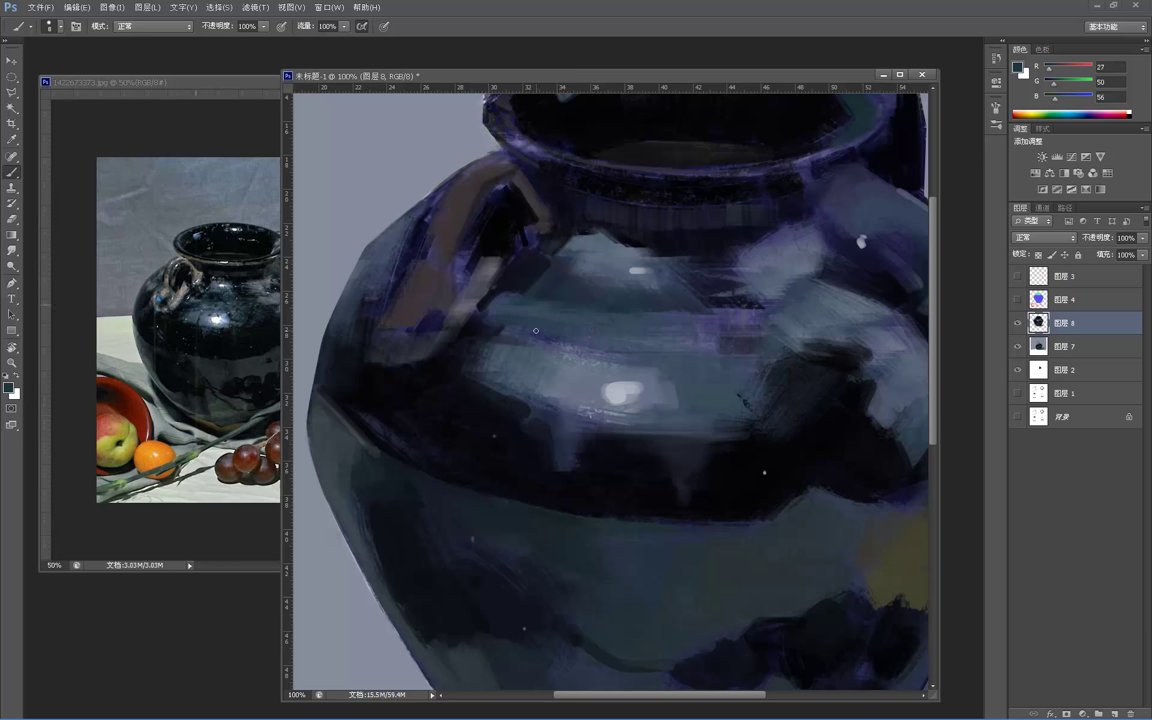
- Blend the left side of the main shoulder highlight with sampled near-black, RGB 9, 9, 15, and blue-grey, RGB 79, 93, 109
{"action": "key", "text": "z"}
{"action": "left_click", "coordinate": [502, 262], "text": "alt"}
{"action": "left_click", "coordinate": [504, 262], "text": "alt"}
{"action": "left_click", "coordinate": [560, 286], "text": "alt"}
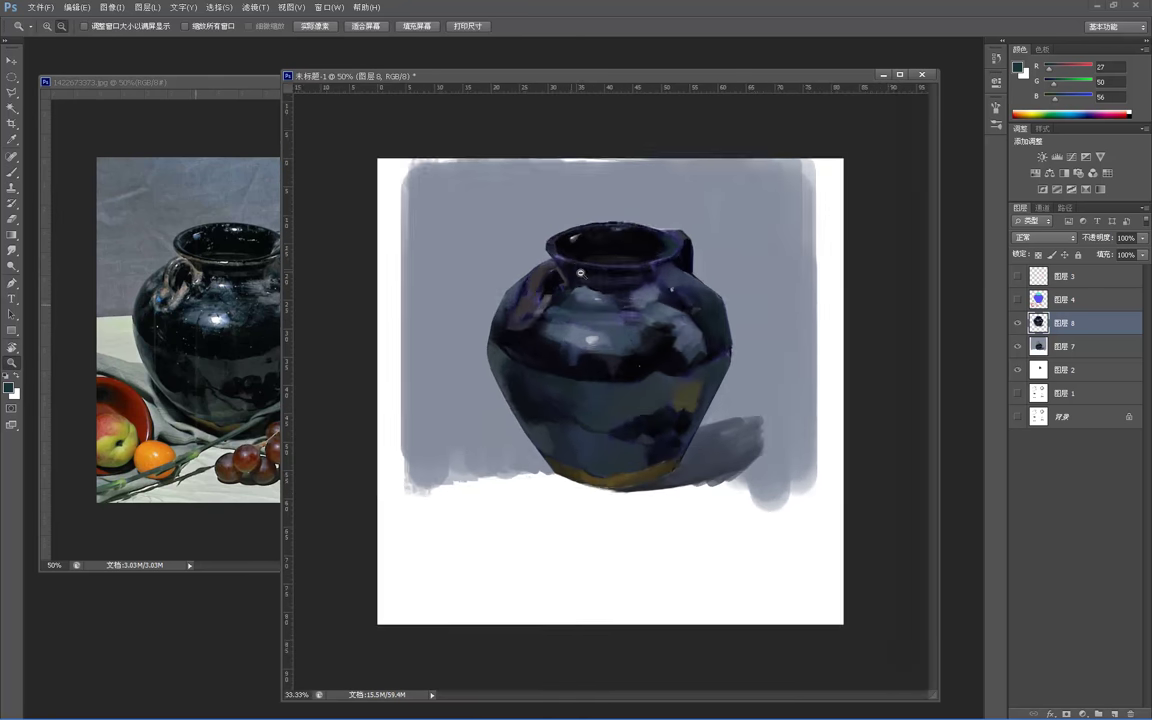
{"action": "left_click", "coordinate": [583, 276], "text": "alt"}
{"action": "left_click", "coordinate": [556, 319]}
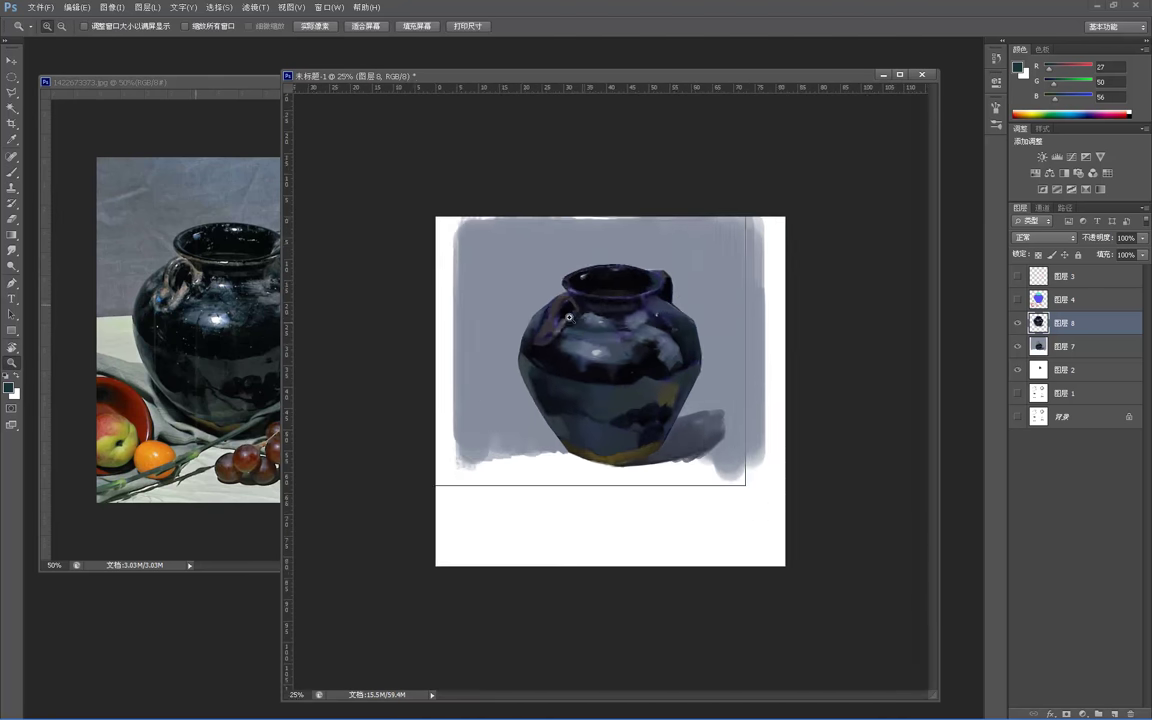
{"action": "left_click", "coordinate": [557, 319]}
{"action": "key", "text": "b"}
{"action": "left_click", "coordinate": [535, 378], "text": "alt"}
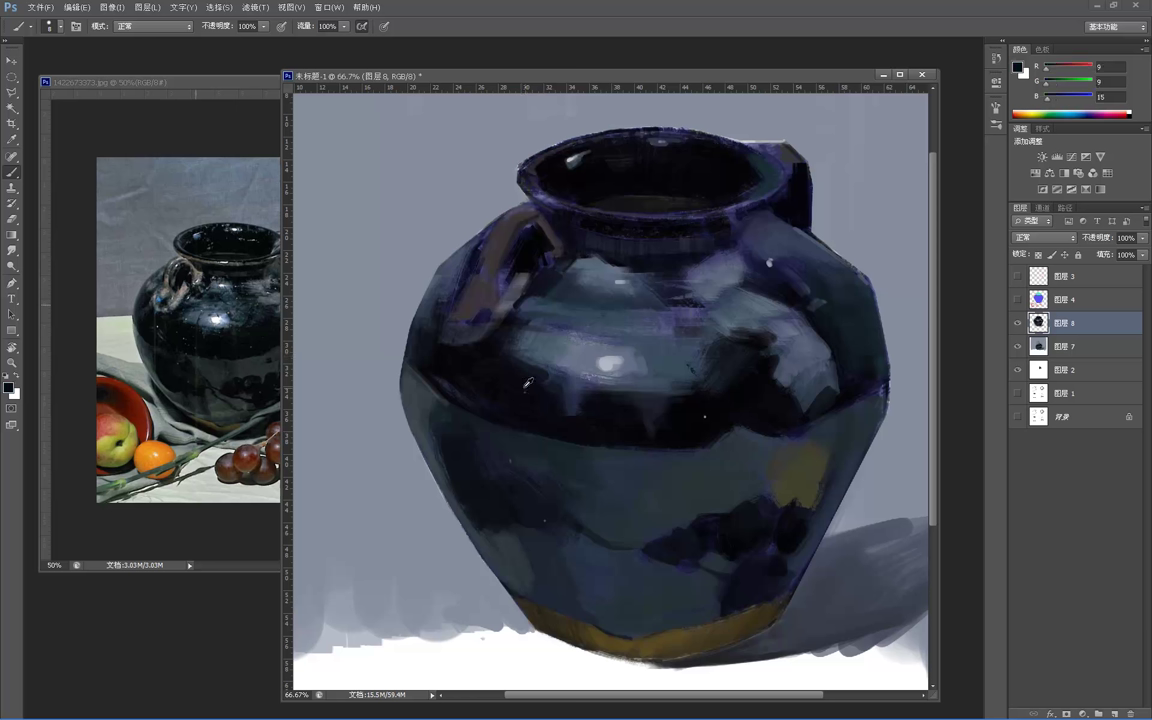
{"action": "left_click", "coordinate": [503, 355], "text": "alt"}
{"action": "left_click", "coordinate": [556, 350], "text": "alt"}
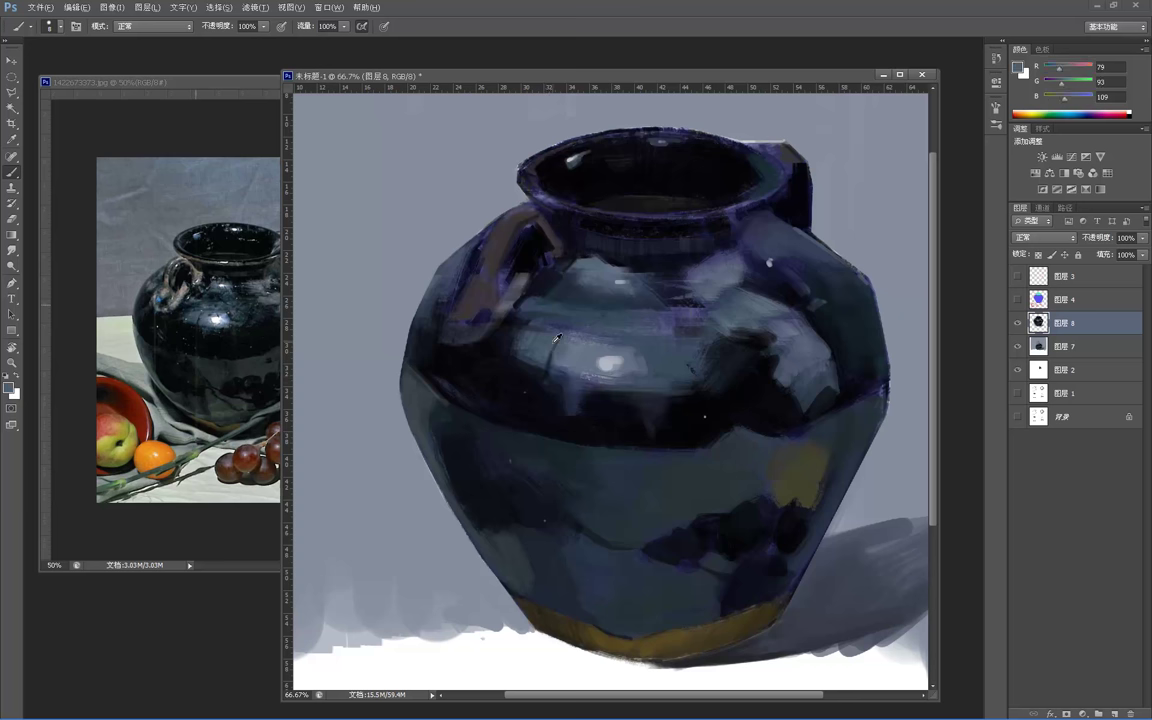
- Review the whole jar at reduced size and compare the painting with layer 图层 8 hidden and shown
{"action": "key", "text": "z"}
{"action": "left_click", "coordinate": [586, 306], "text": "alt"}
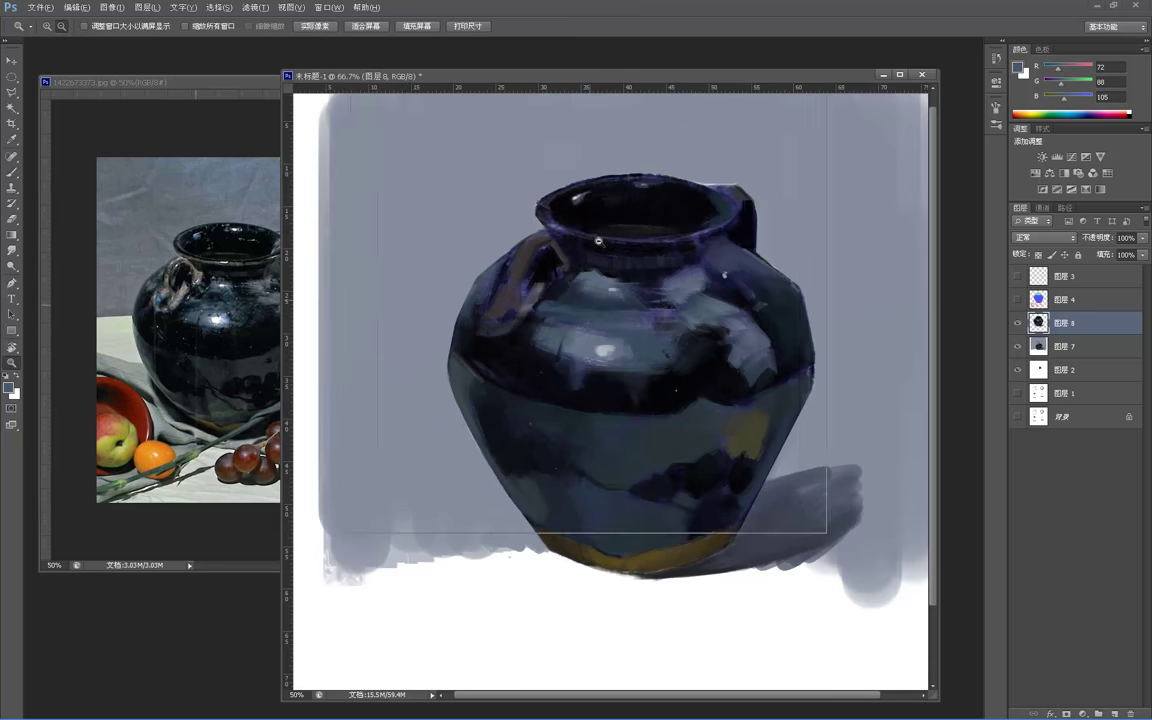
{"action": "left_click", "coordinate": [592, 280], "text": "alt"}
{"action": "left_click", "coordinate": [606, 230], "text": "alt"}
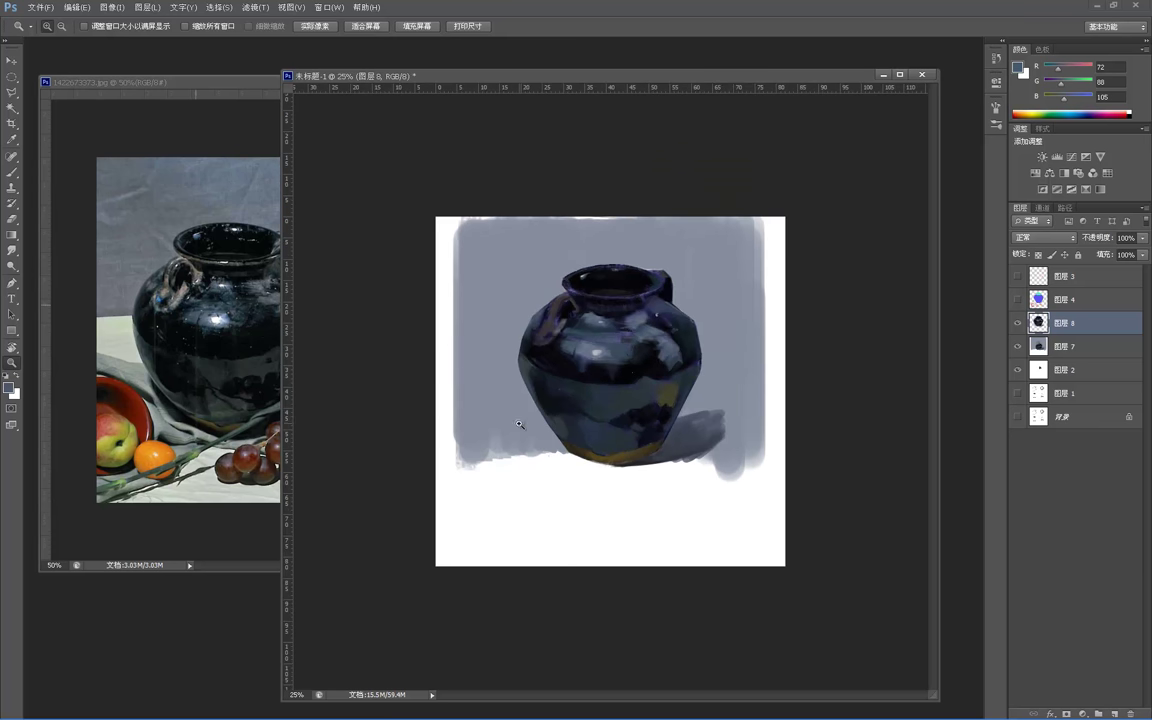
{"action": "key", "text": "b"}
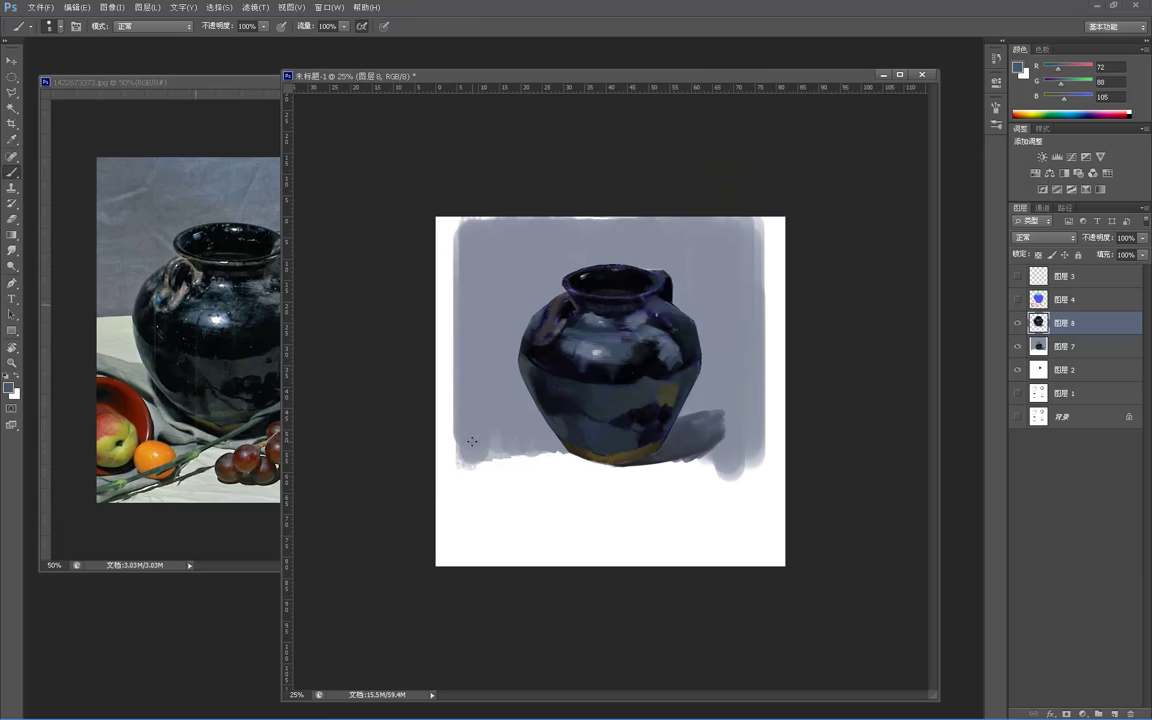
{"action": "key", "text": "l"}
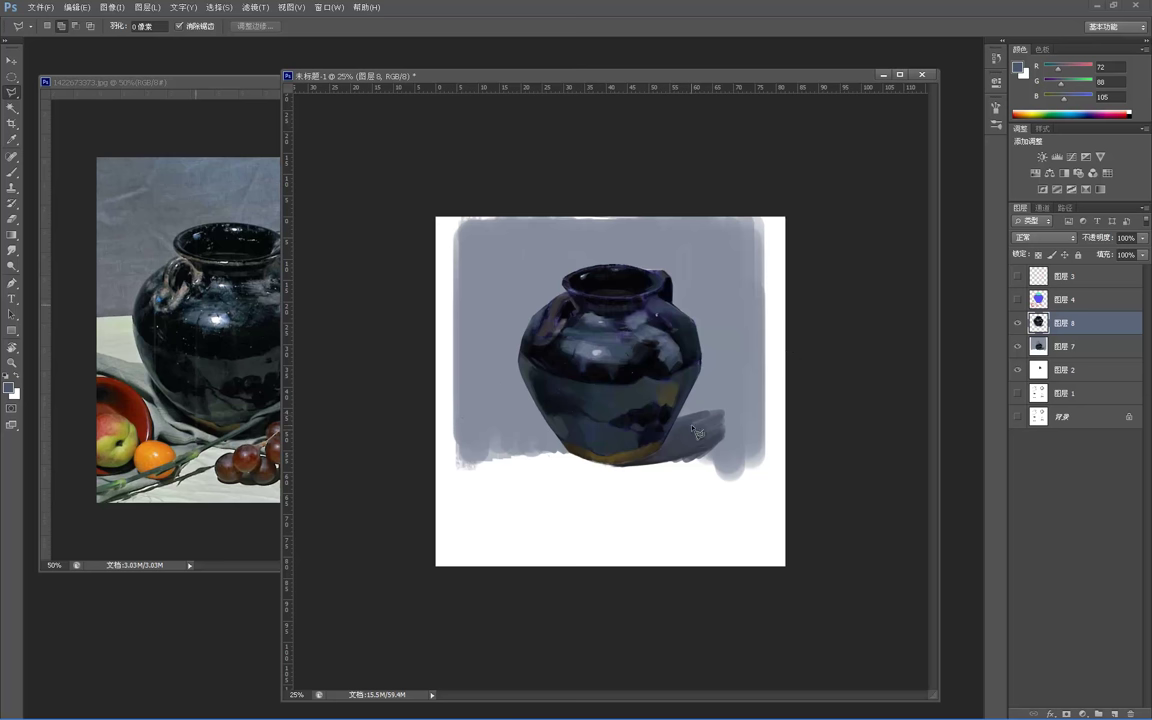
{"action": "left_click", "coordinate": [1018, 323]}
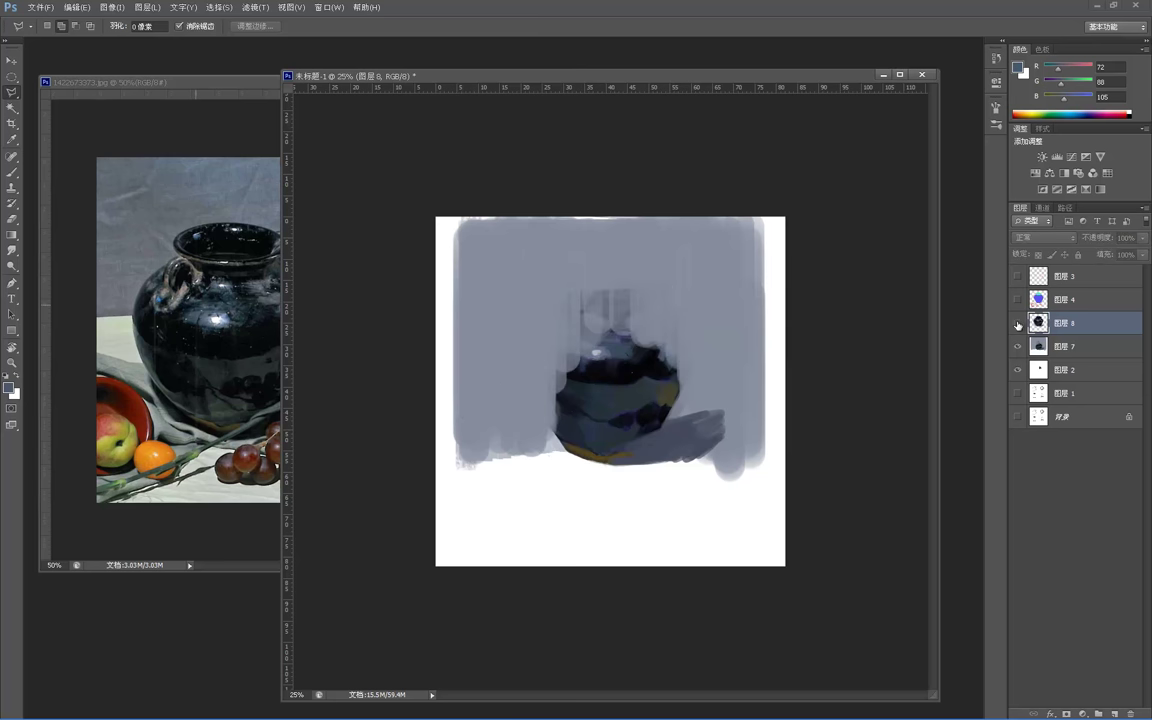
{"action": "left_click", "coordinate": [1018, 323]}
{"action": "key", "text": "z"}
{"action": "left_click", "coordinate": [692, 290]}
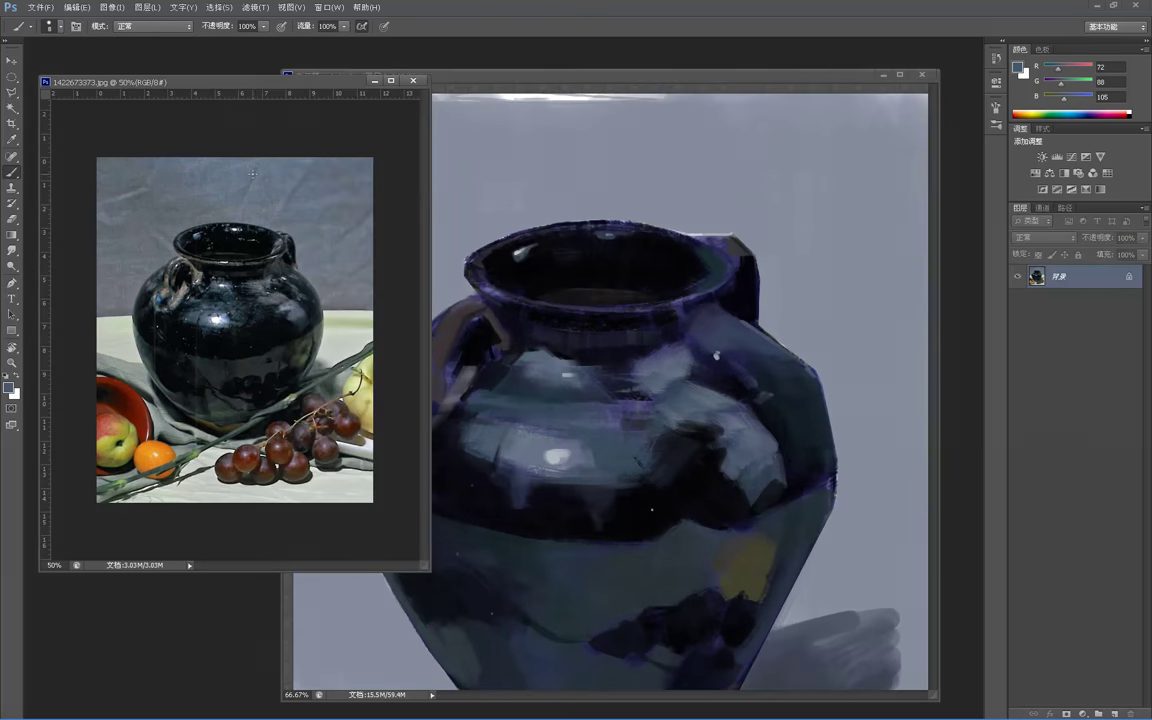
- Move the reference photo off the canvas and refine the rim beside the right handle with sampled darks, RGB 4, 4, 11 and 22, 22, 44
{"action": "left_click_drag", "start_coordinate": [318, 81], "coordinate": [1148, 96]}
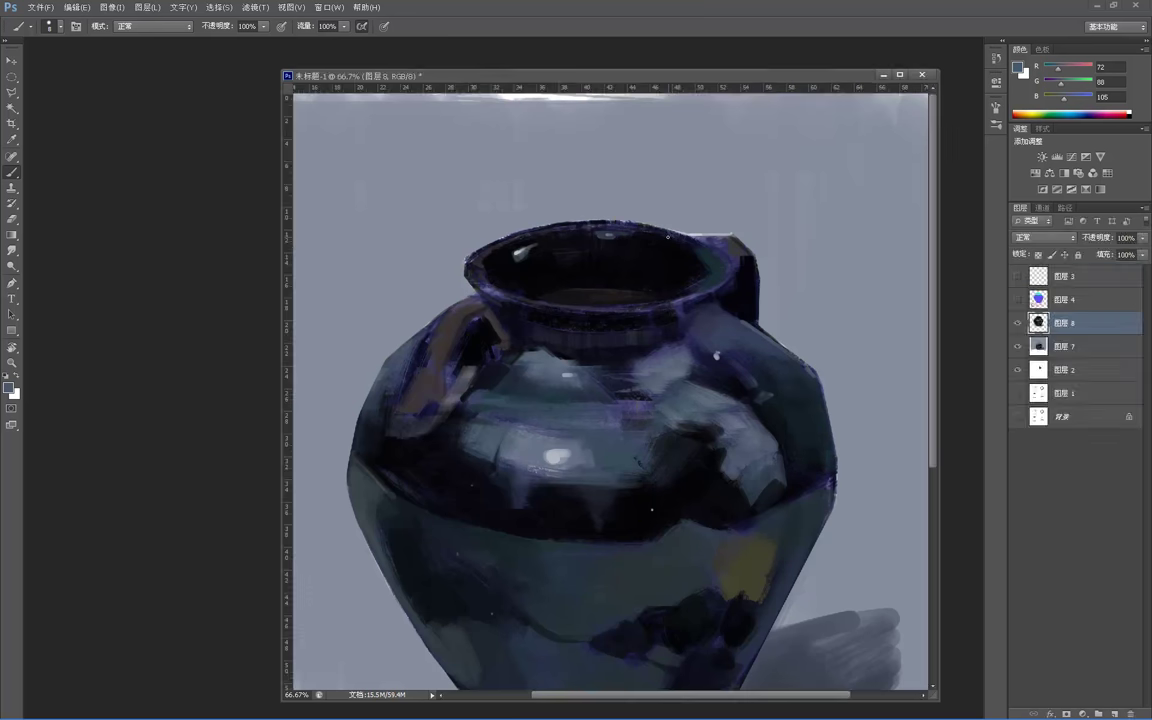
{"action": "left_click", "coordinate": [724, 243], "text": "alt"}
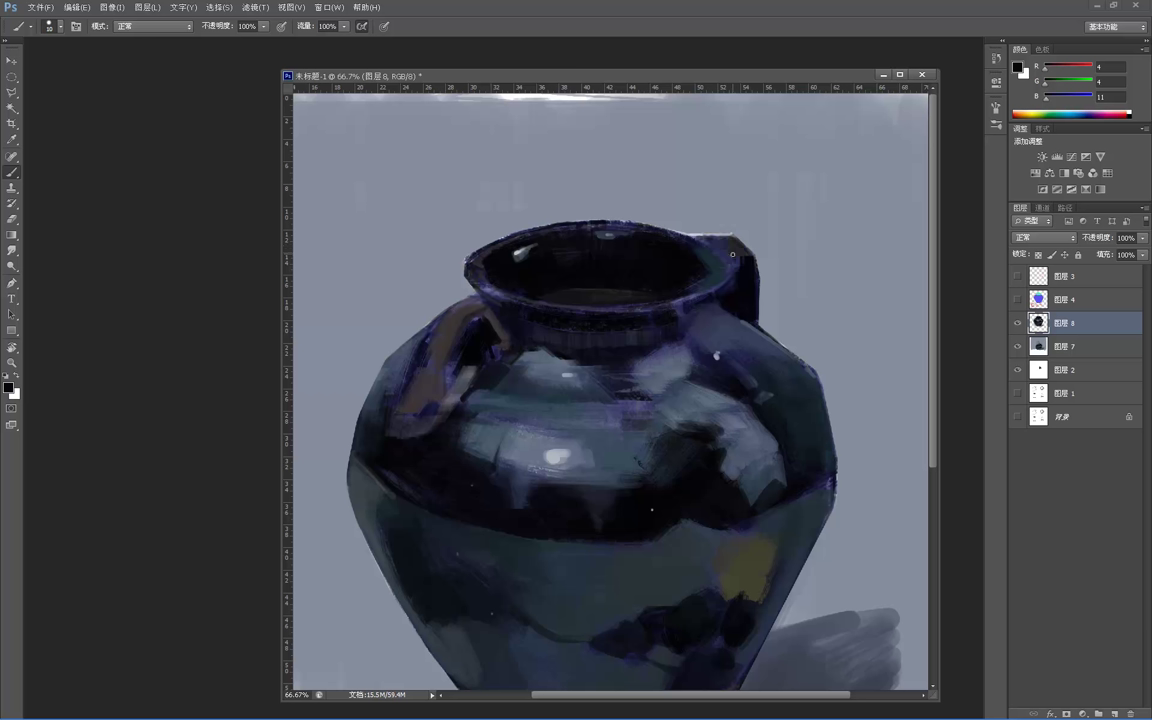
{"action": "left_click", "coordinate": [696, 254], "text": "alt"}
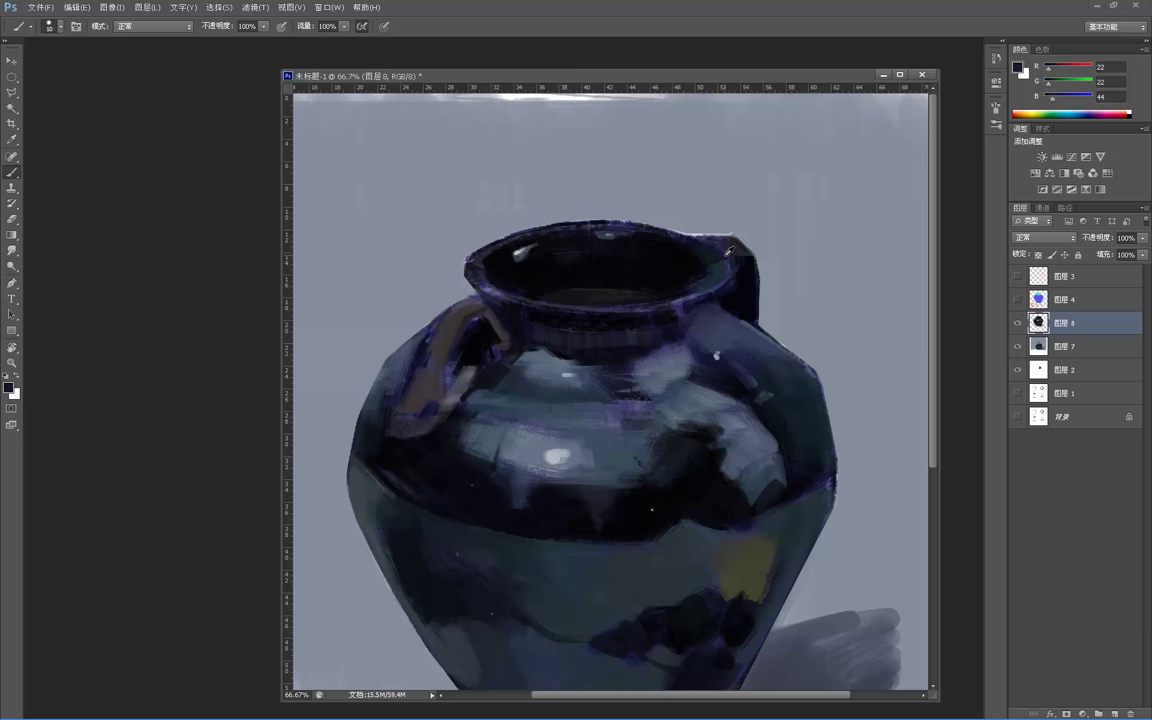
{"action": "left_click", "coordinate": [703, 246], "text": "alt"}
- Add small blue-grey glints, RGB 73, 81, 96, to the back wall inside the jar's mouth
{"action": "left_click", "coordinate": [622, 253], "text": "alt"}
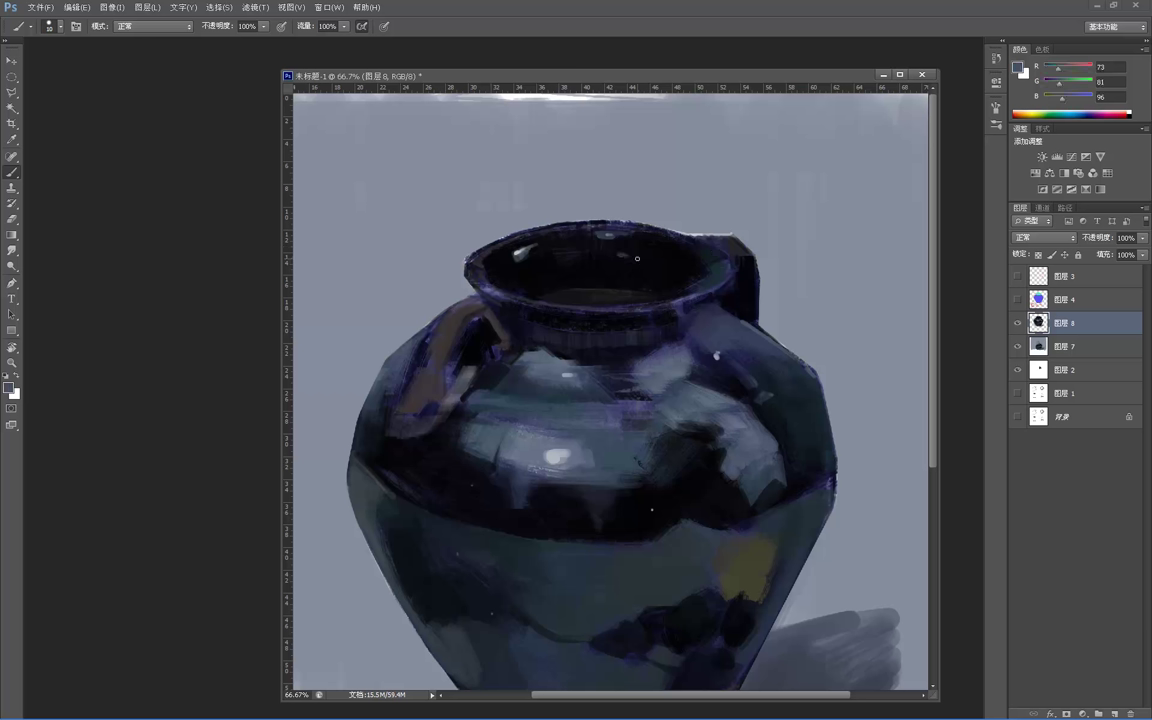
{"action": "key", "text": "z"}
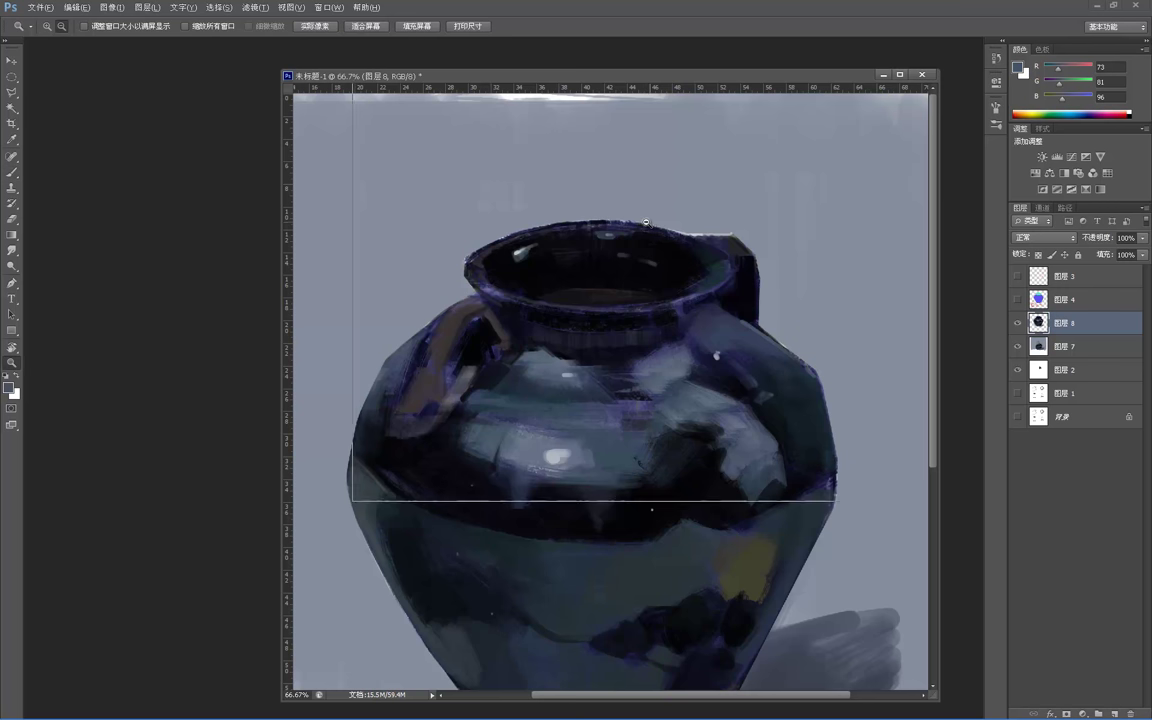
{"action": "left_click", "coordinate": [659, 267], "text": "alt"}
{"action": "left_click", "coordinate": [675, 287], "text": "alt"}
{"action": "left_click", "coordinate": [680, 294], "text": "alt"}
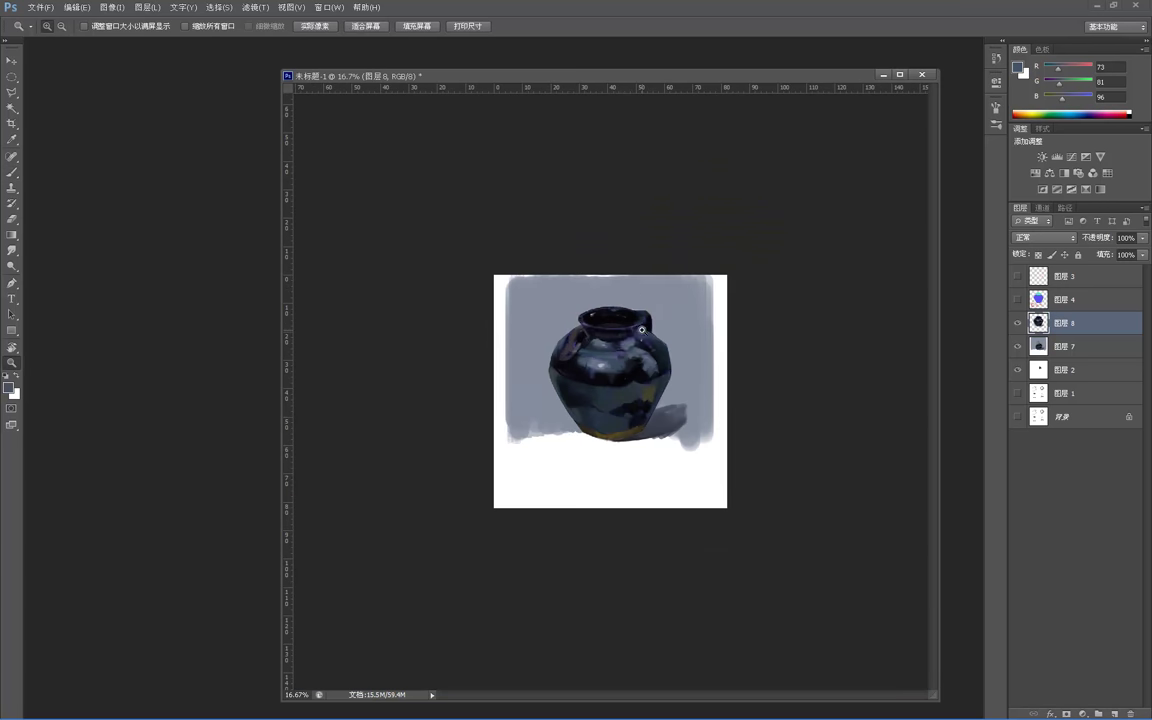
- Place a small blue-grey glint, RGB 73, 81, 96, on the dark left shoulder below the handle
{"action": "left_click", "coordinate": [532, 365]}
{"action": "key", "text": "b"}
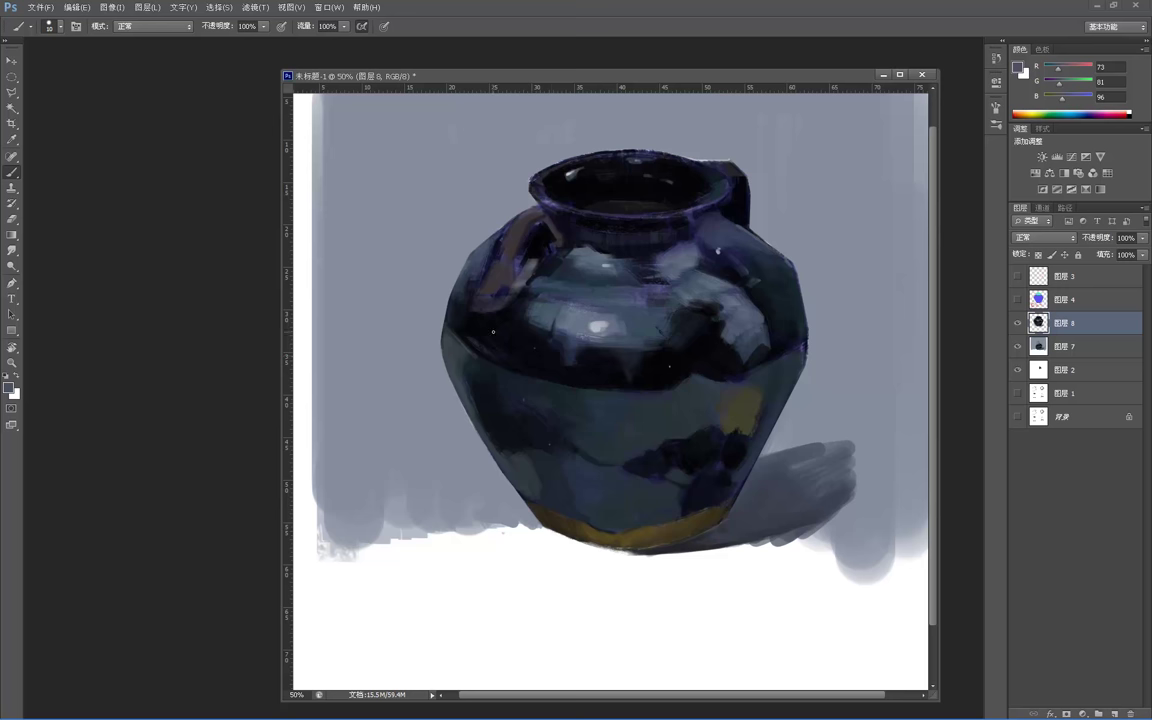
{"action": "key", "text": "z"}
{"action": "left_click", "coordinate": [513, 275], "text": "alt"}
{"action": "left_click", "coordinate": [548, 276], "text": "alt"}
{"action": "left_click", "coordinate": [587, 289]}
{"action": "left_click", "coordinate": [586, 289]}
{"action": "key", "text": "b"}
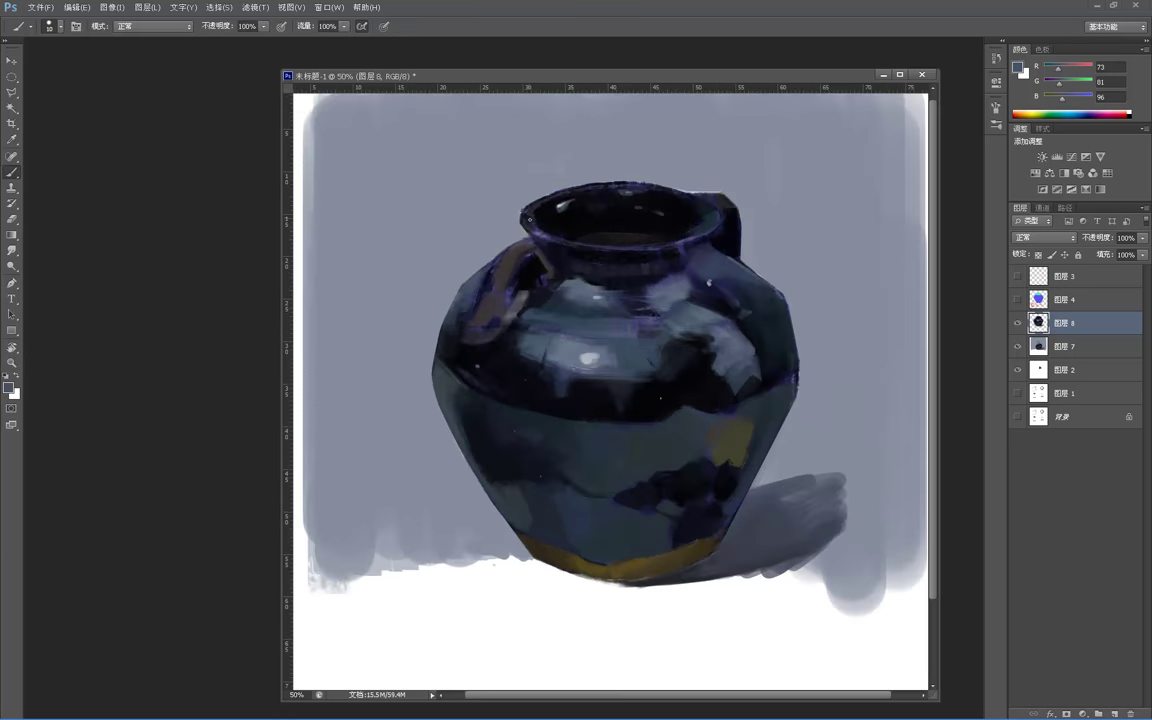
- Blend the lower edge of the dark shoulder band on the left with sampled dark blue-greys, RGB 23, 34, 40 and 22, 32, 39
{"action": "left_click", "coordinate": [507, 406], "text": "alt"}
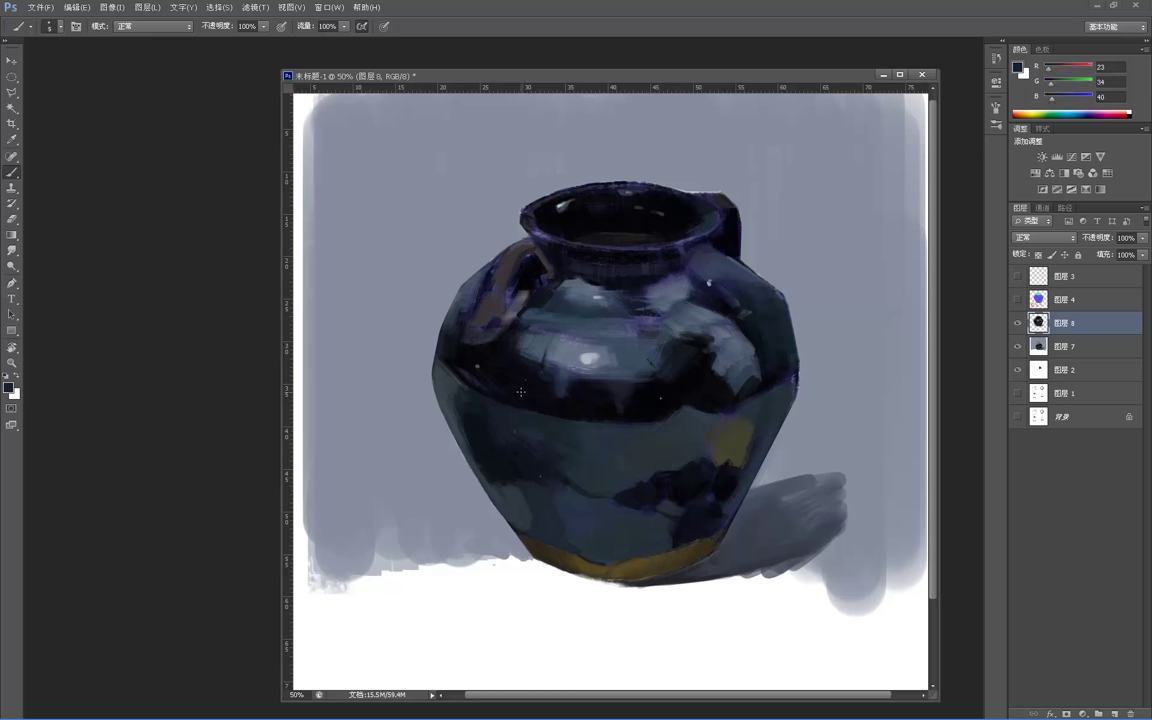
{"action": "left_click", "coordinate": [512, 386], "text": "alt"}
{"action": "key", "text": "z"}
{"action": "left_click", "coordinate": [622, 323], "text": "alt"}
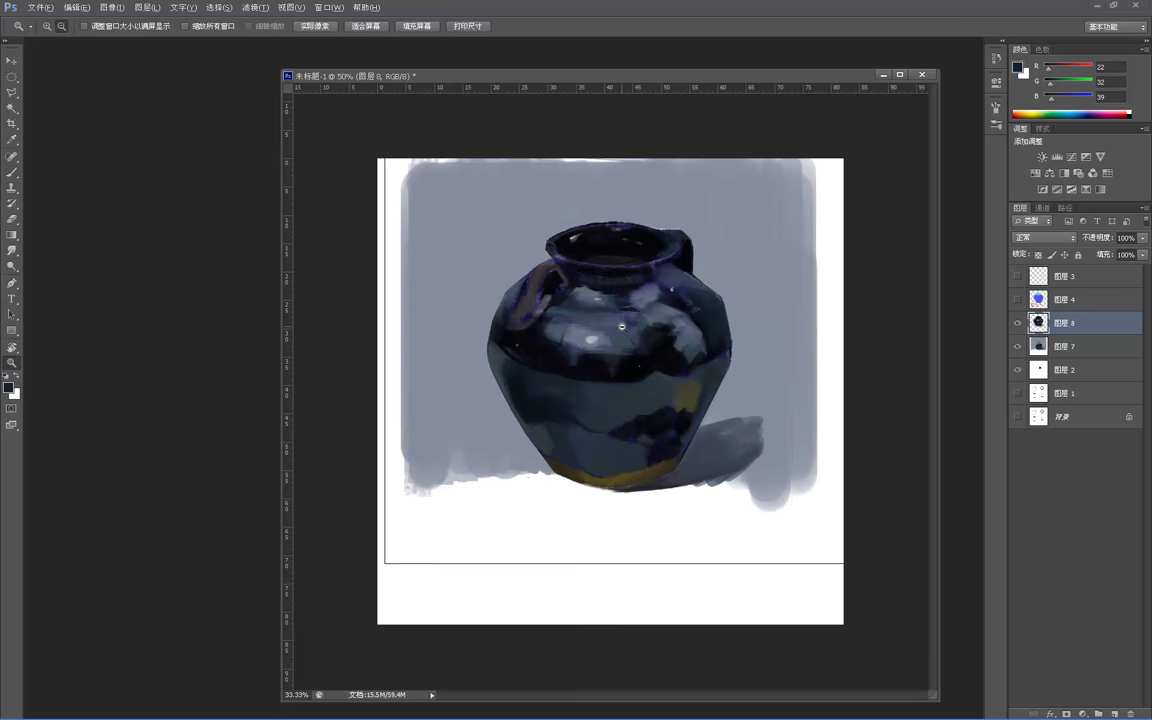
{"action": "left_click", "coordinate": [652, 319], "text": "alt"}
{"action": "left_click", "coordinate": [653, 319], "text": "alt"}
{"action": "left_click", "coordinate": [688, 325]}
{"action": "left_click", "coordinate": [688, 325]}
{"action": "left_click", "coordinate": [688, 325]}
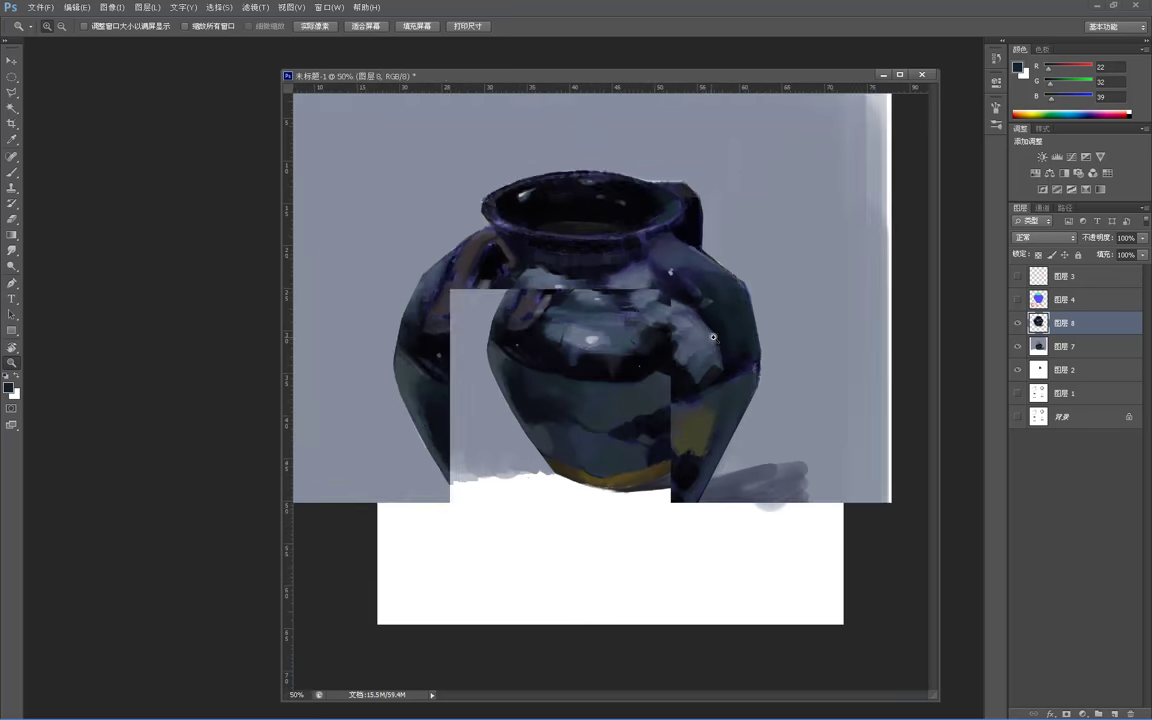
{"action": "left_click", "coordinate": [692, 325]}
- Refine the right shoulder near the handle and neck with sampled blue-grey, RGB 75, 86, 109, and dark grey, RGB 37, 37, 40
{"action": "key", "text": "b"}
{"action": "left_click", "coordinate": [687, 220], "text": "alt"}
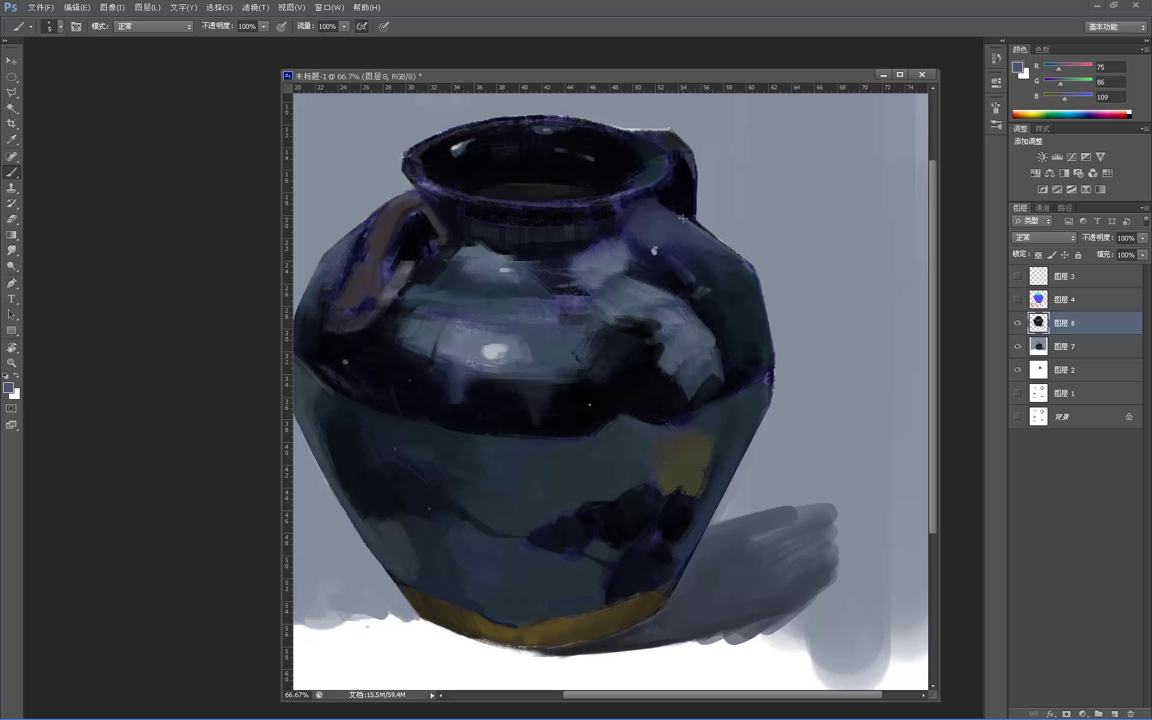
{"action": "left_click", "coordinate": [655, 197], "text": "alt"}
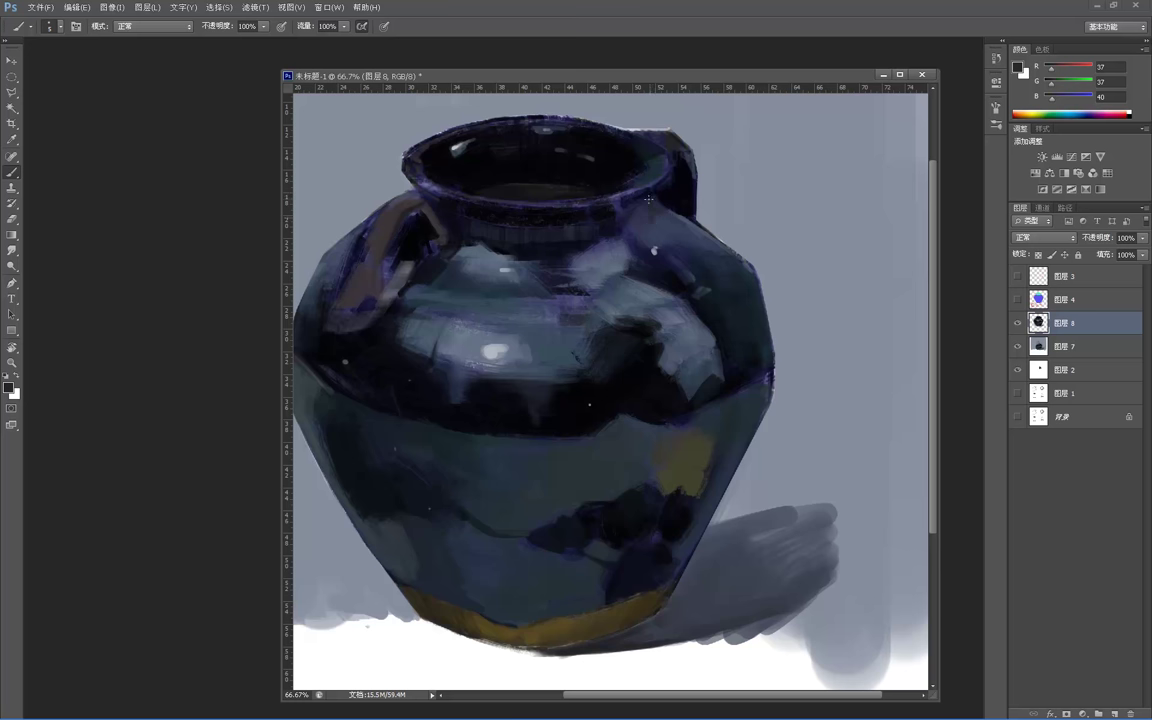
- Darken the base of the neck above the upper shoulder highlights with sampled near-black, RGB 11, 12, 20
{"action": "key", "text": "z"}
{"action": "left_click", "coordinate": [679, 171], "text": "alt"}
{"action": "left_click", "coordinate": [672, 169], "text": "alt"}
{"action": "left_click", "coordinate": [667, 165], "text": "alt"}
{"action": "left_click", "coordinate": [661, 158], "text": "alt"}
{"action": "key", "text": "ctrl+plus"}
{"action": "key", "text": "ctrl+plus"}
{"action": "key", "text": "ctrl+plus"}
{"action": "key", "text": "ctrl+plus"}
{"action": "key", "text": "b"}
{"action": "left_click", "coordinate": [528, 245], "text": "alt"}
{"action": "left_click_drag", "start_coordinate": [590, 270], "coordinate": [581, 274]}
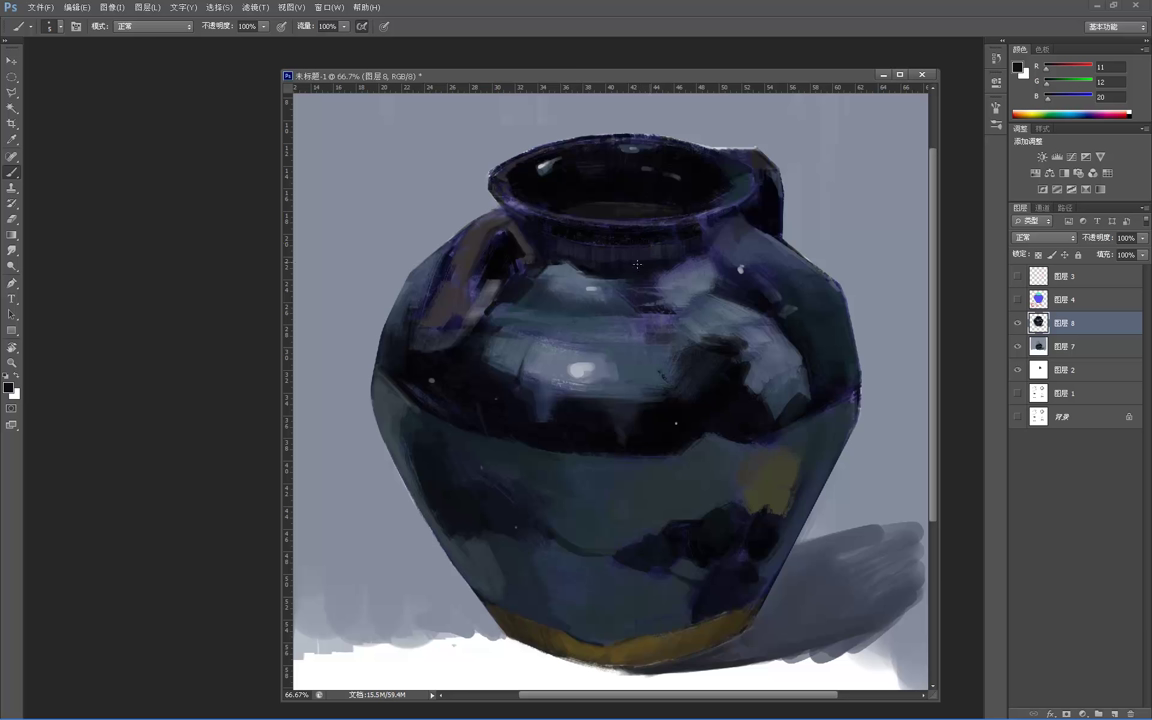
{"action": "left_click", "coordinate": [635, 256], "text": "alt"}
- Tone down the purple patch on the right shoulder below the rim with sampled dark blue, RGB 32, 35, 51
{"action": "left_click", "coordinate": [754, 240], "text": "alt"}
{"action": "left_click", "coordinate": [748, 236], "text": "alt"}
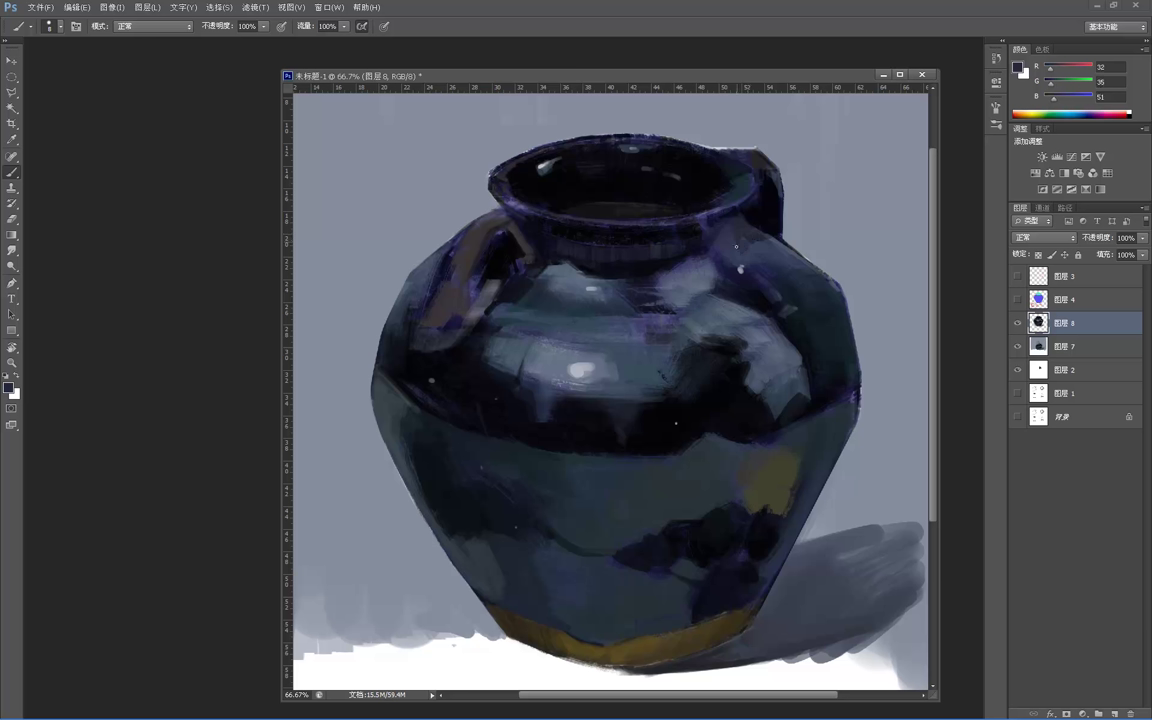
{"action": "key", "text": "z"}
{"action": "left_click", "coordinate": [728, 213], "text": "alt"}
{"action": "left_click", "coordinate": [705, 175], "text": "alt"}
{"action": "left_click", "coordinate": [681, 130], "text": "alt"}
{"action": "left_click", "coordinate": [678, 124], "text": "alt"}
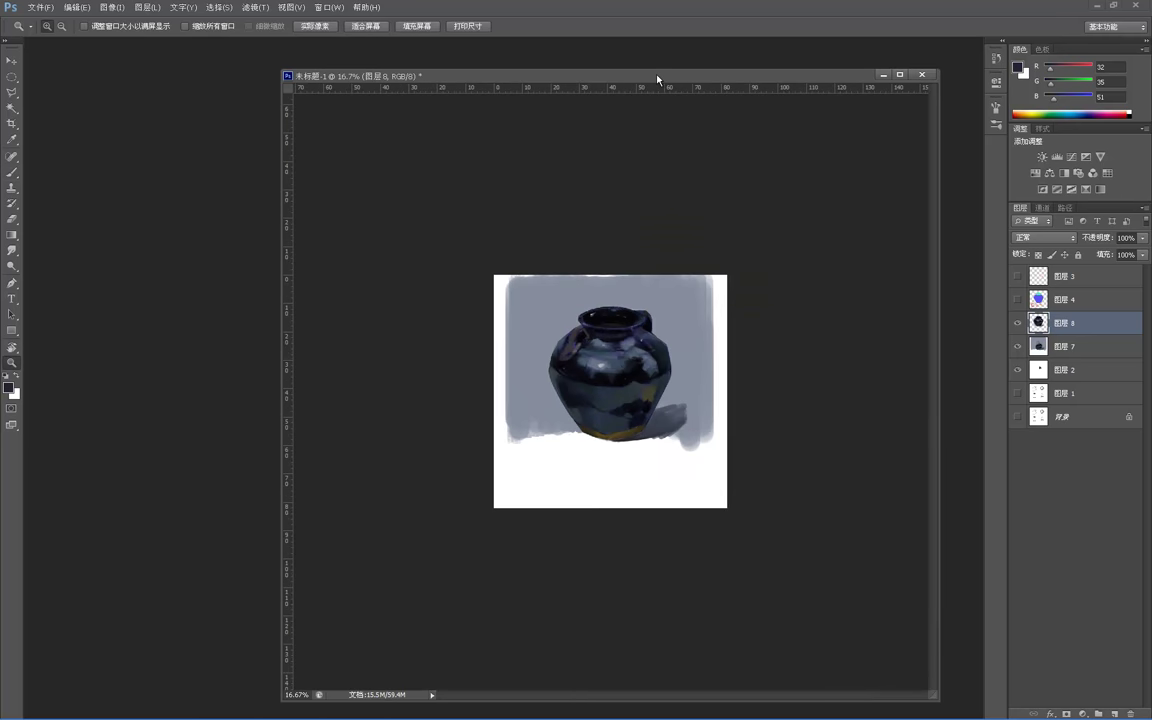
- Enlarge the brush to 25 and paint dark green over the right edge of the yellow patch on the jar's body
{"action": "left_click", "coordinate": [653, 390]}
{"action": "left_click", "coordinate": [654, 392]}
{"action": "left_click_drag", "start_coordinate": [653, 392], "coordinate": [653, 392]}
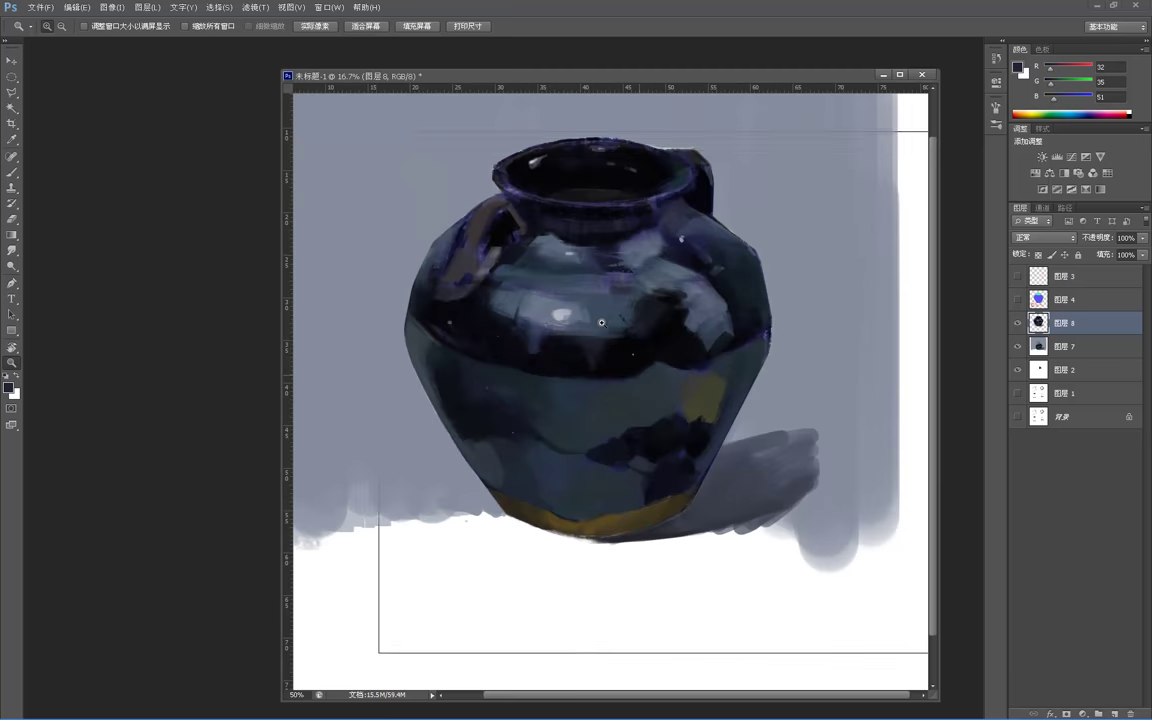
{"action": "key", "text": "b"}
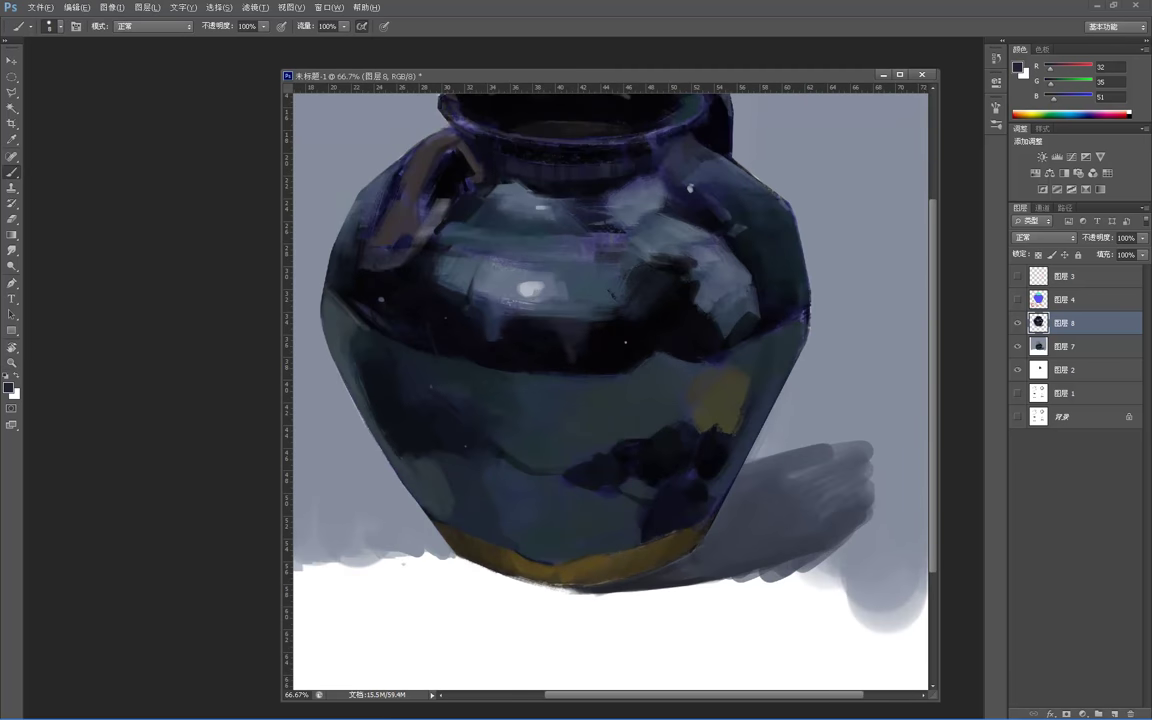
{"action": "key", "text": "bracketright"}
{"action": "key", "text": "bracketright"}
{"action": "key", "text": "bracketright"}
{"action": "key", "text": "bracketright"}
{"action": "key", "text": "bracketright"}
{"action": "left_click_drag", "start_coordinate": [738, 375], "coordinate": [727, 409]}
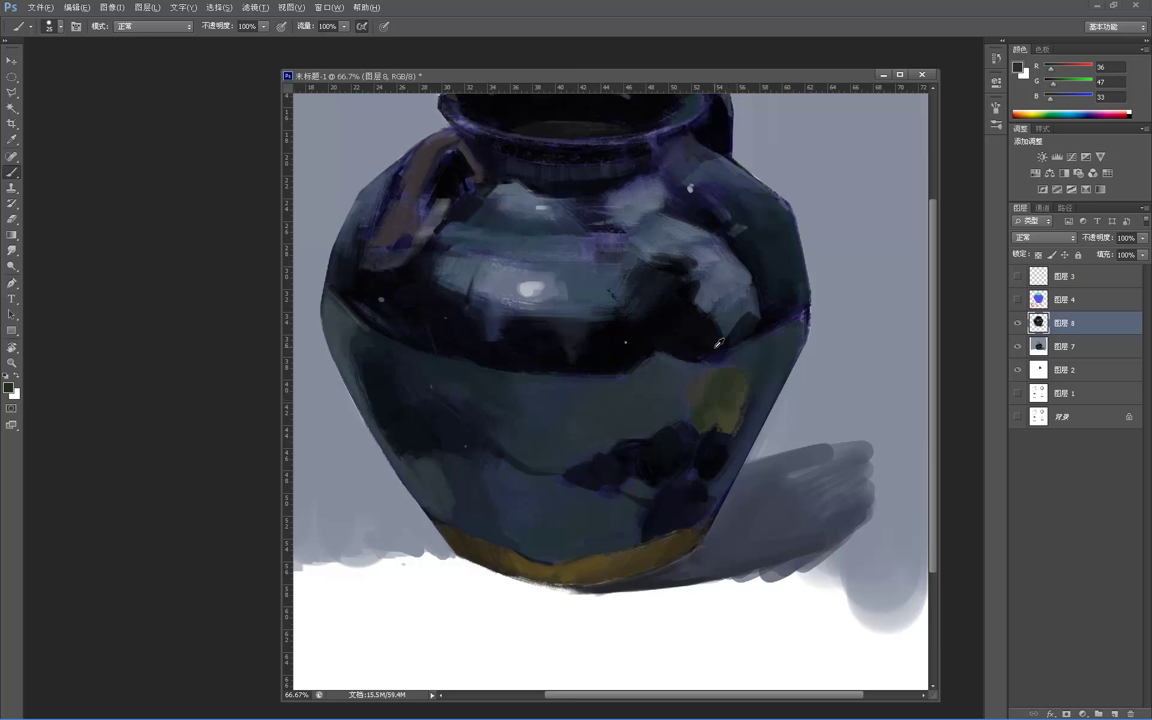
- Sharpen the lower edge of the dark shoulder band on the right with sampled darks such as RGB 7, 7, 12, using a size 10 brush
{"action": "left_click", "coordinate": [760, 325], "text": "alt"}
{"action": "key", "text": "bracketleft"}
{"action": "key", "text": "bracketleft"}
{"action": "key", "text": "bracketleft"}
{"action": "left_click", "coordinate": [735, 357], "text": "alt"}
{"action": "left_click", "coordinate": [712, 359], "text": "alt"}
{"action": "left_click", "coordinate": [718, 360], "text": "alt"}
{"action": "left_click", "coordinate": [775, 324], "text": "alt"}
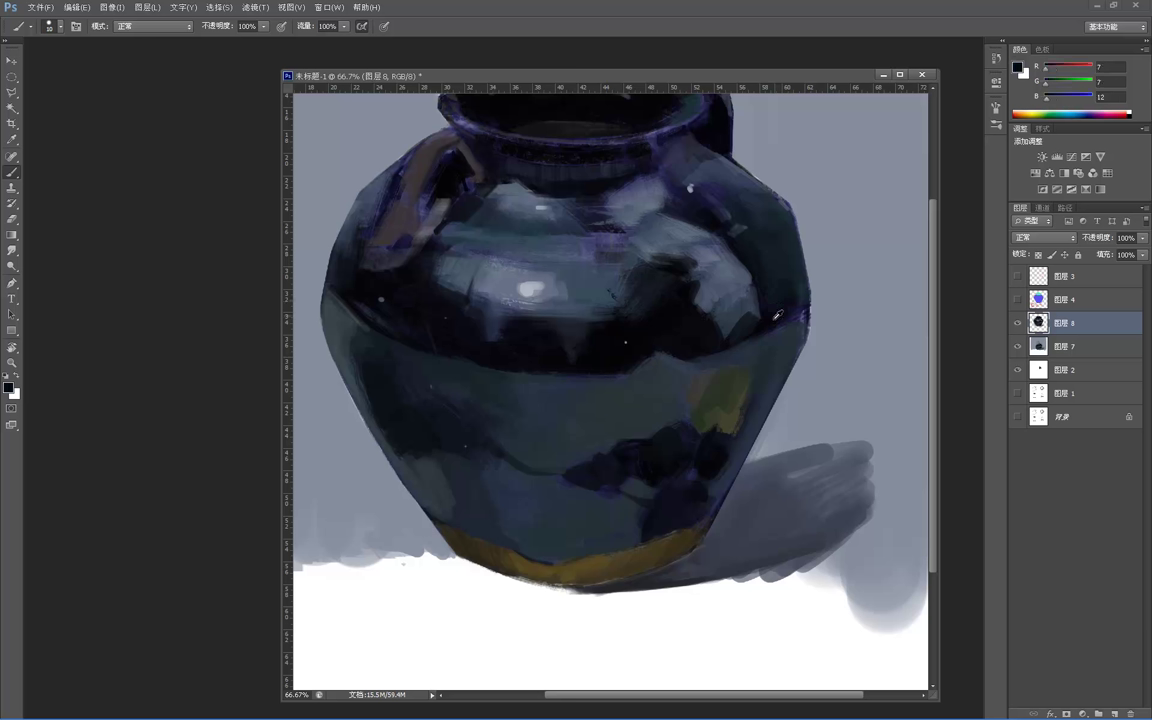
{"action": "left_click", "coordinate": [775, 322], "text": "alt"}
- Paint a dark stroke down the jar's lower right side and blend it with sampled blue-grey, RGB 33, 45, 53
{"action": "left_click_drag", "start_coordinate": [771, 331], "coordinate": [726, 441]}
{"action": "left_click", "coordinate": [776, 340], "text": "alt"}
{"action": "left_click", "coordinate": [772, 344], "text": "alt"}
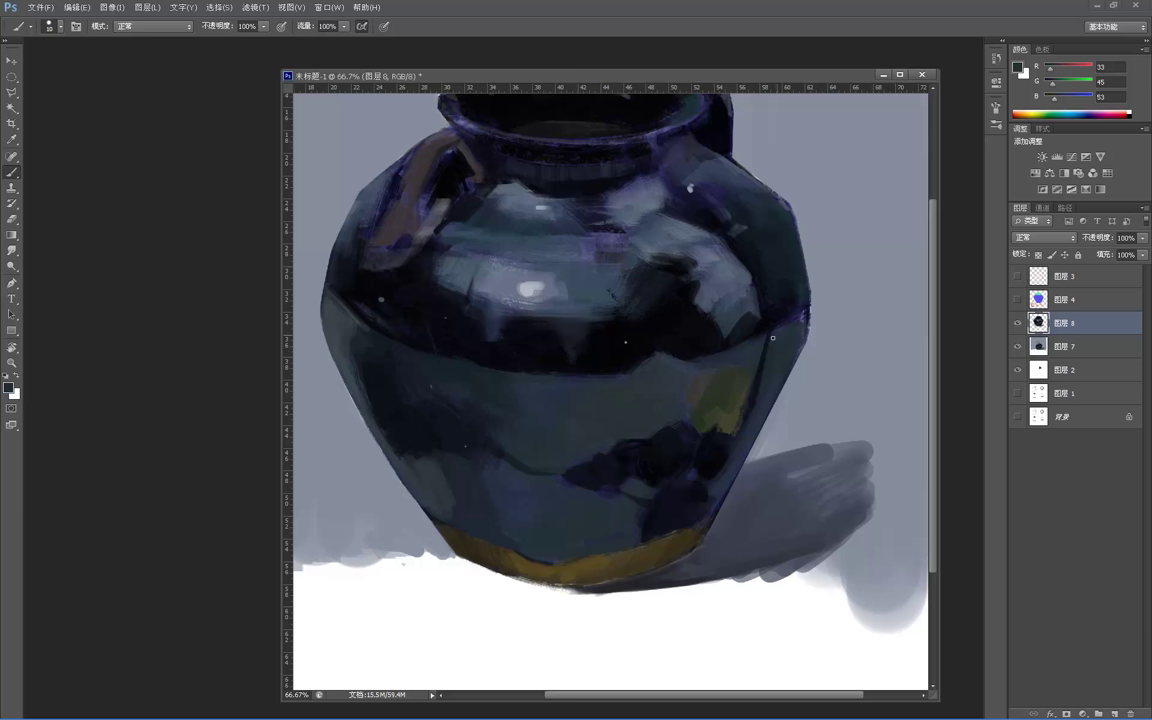
- Clean up the jar's right contour at its widest point with sampled background grey, RGB 133, 141, 157, and undo the last stroke
{"action": "left_click", "coordinate": [722, 291], "text": "alt"}
{"action": "left_click", "coordinate": [812, 312], "text": "alt"}
{"action": "key", "text": "ctrl+alt+z"}
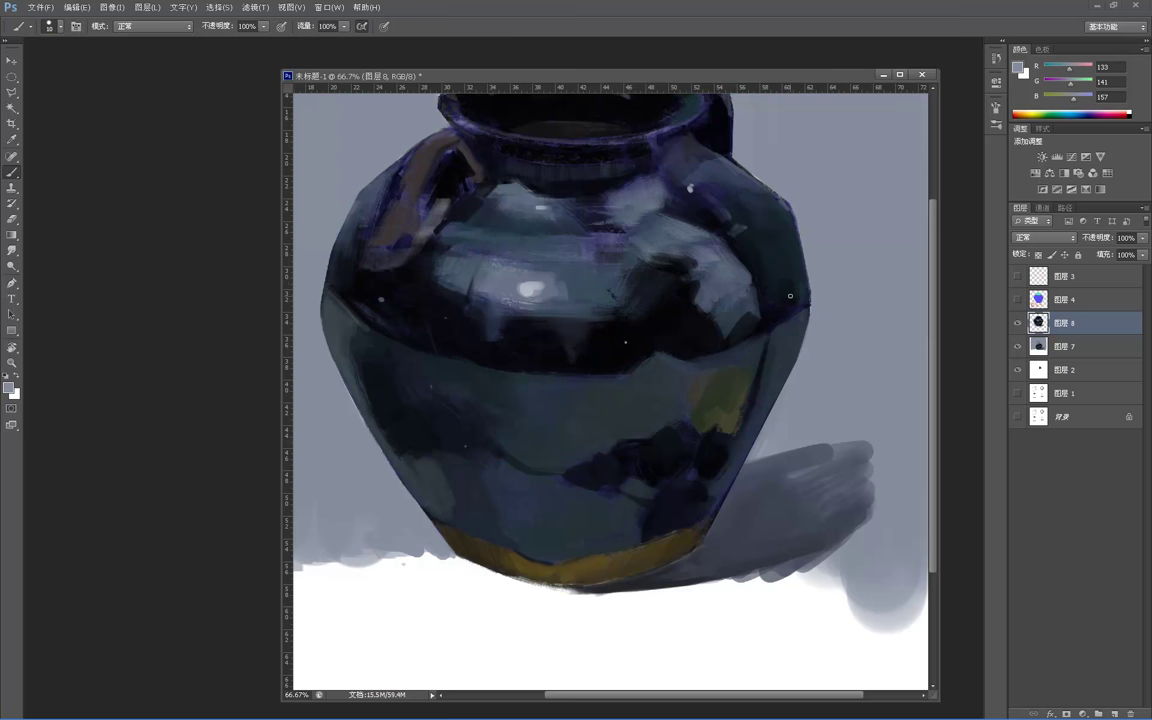
- Draw a closed polygonal selection around the dark teal area at the right shoulder's edge, just above the jar's widest point
{"action": "key", "text": "l"}
{"action": "left_click", "coordinate": [770, 331]}
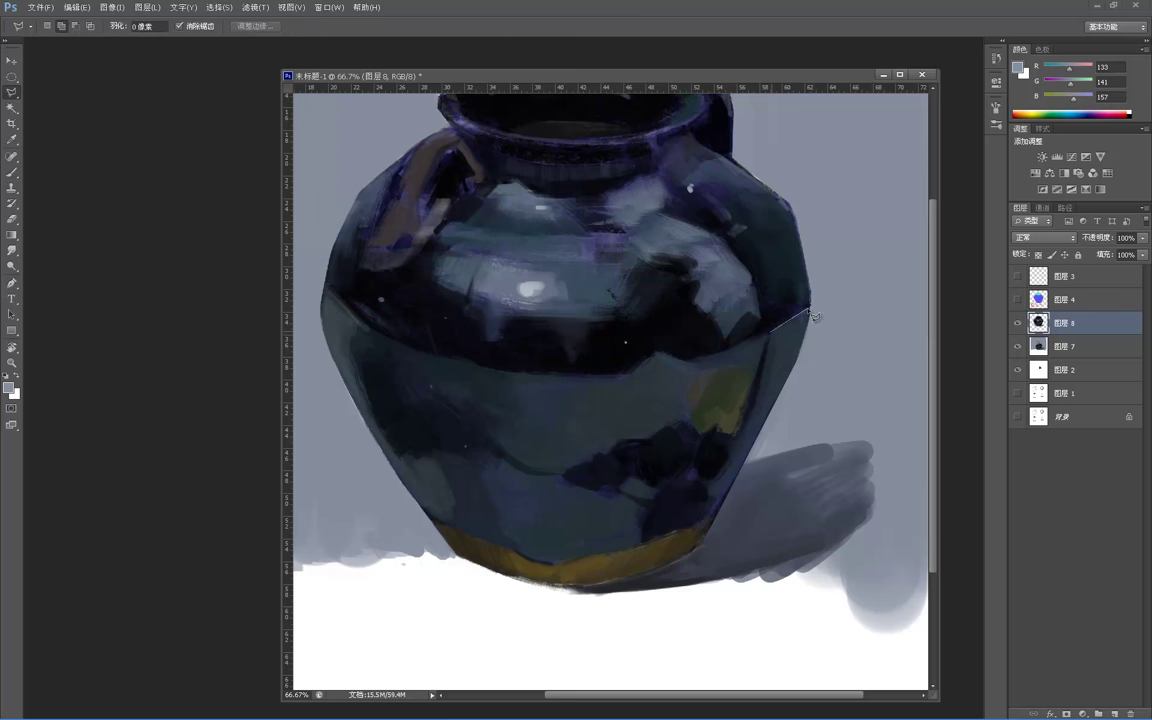
{"action": "left_click", "coordinate": [810, 304]}
{"action": "left_click", "coordinate": [808, 277]}
{"action": "left_click", "coordinate": [789, 235]}
{"action": "left_click", "coordinate": [757, 237]}
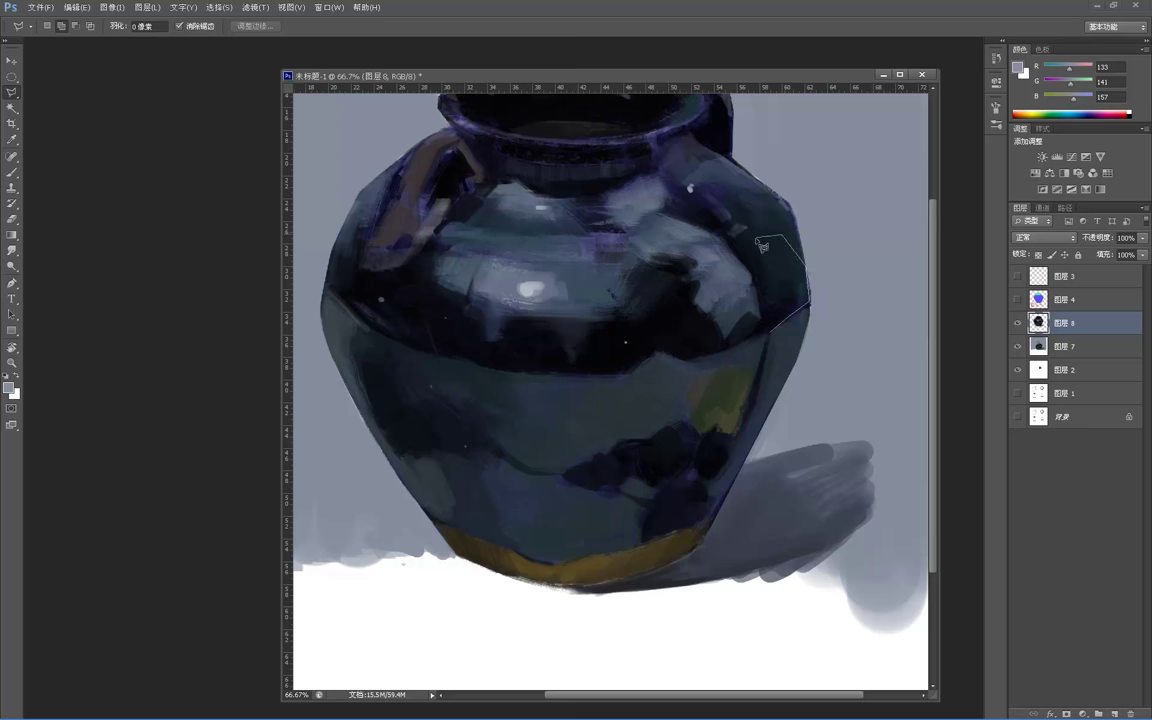
{"action": "left_click", "coordinate": [771, 333]}
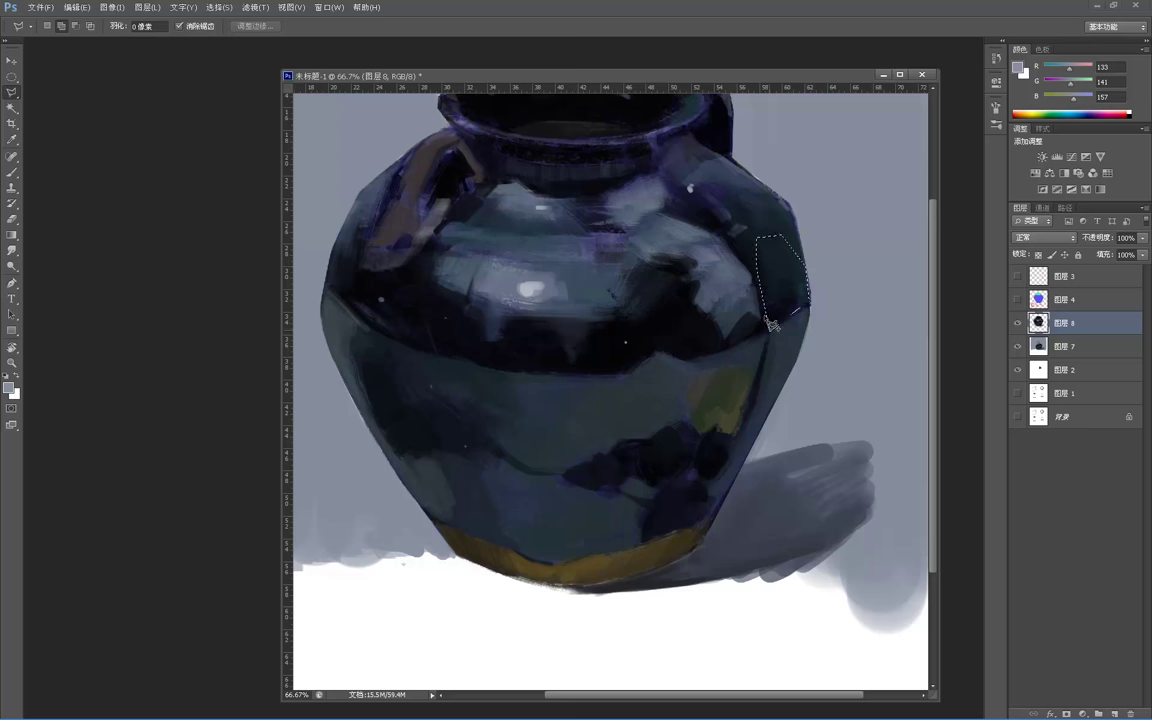
- Place the jar layer in a new group with that layer active, and hide the selection edges
{"action": "key", "text": "b"}
{"action": "left_click", "coordinate": [795, 269], "text": "alt"}
{"action": "key", "text": "ctrl+g"}
{"action": "key", "text": "ctrl+h"}
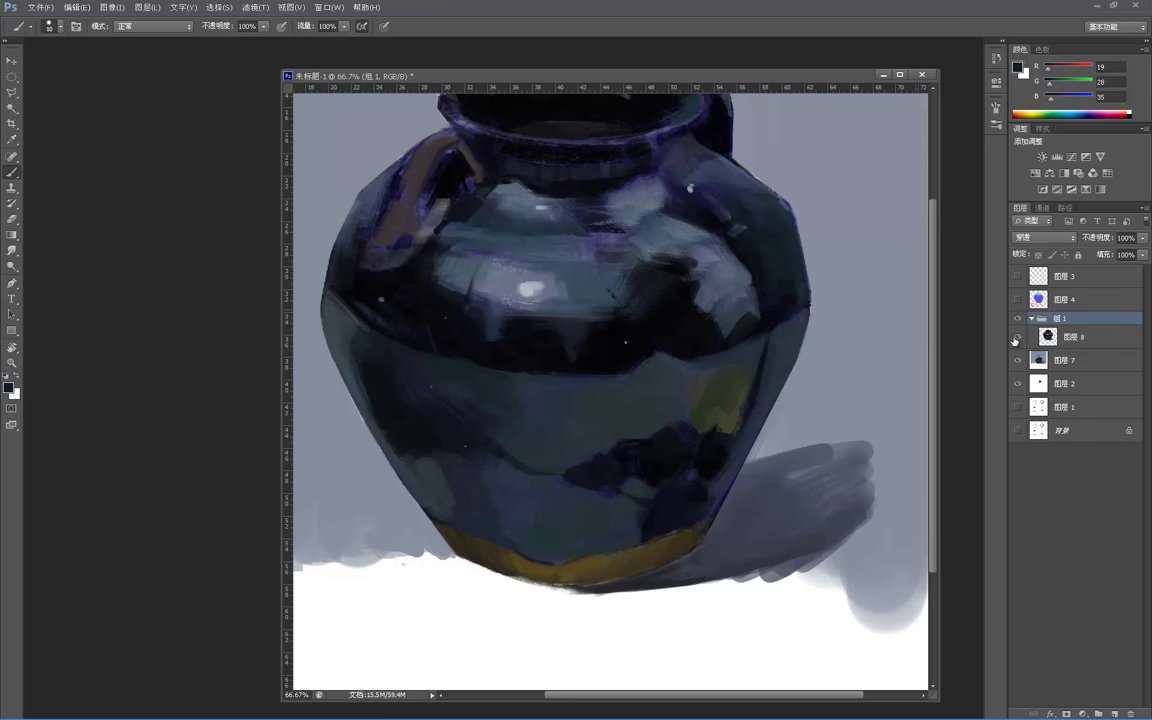
{"action": "key", "text": "alt+bracketleft"}
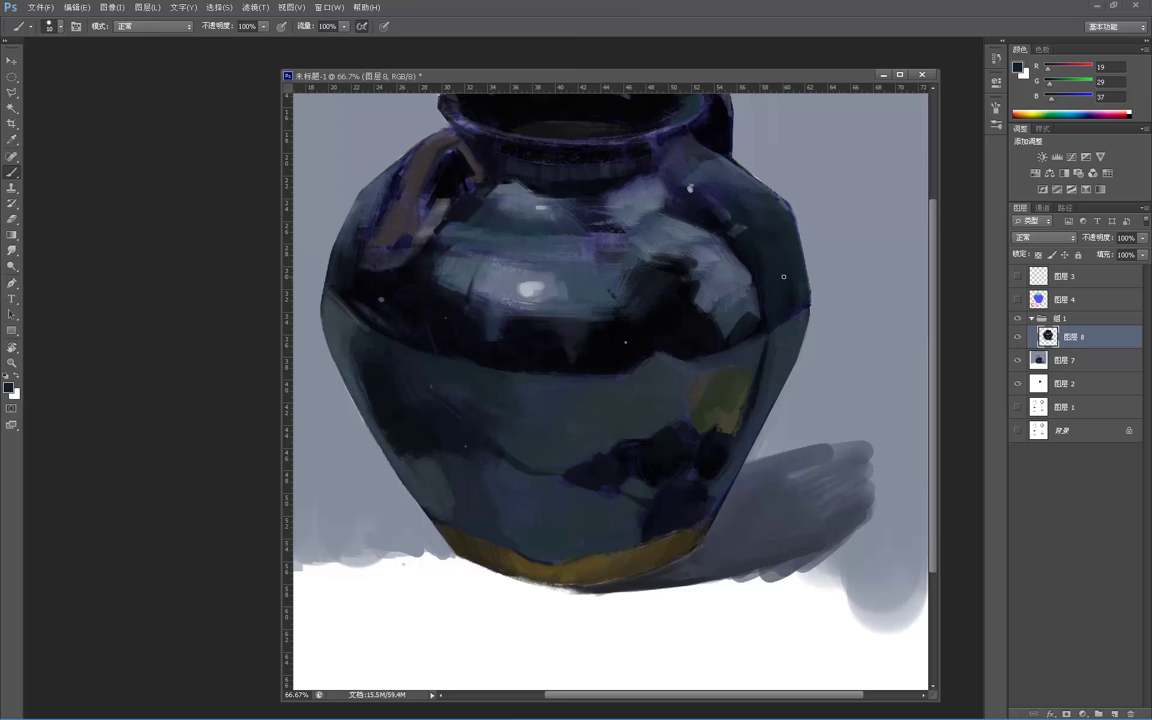
- Outline the shoulder band's lower right edge with a polygonal selection and touch it up with sampled darks such as RGB 16, 24, 34
{"action": "key", "text": "m"}
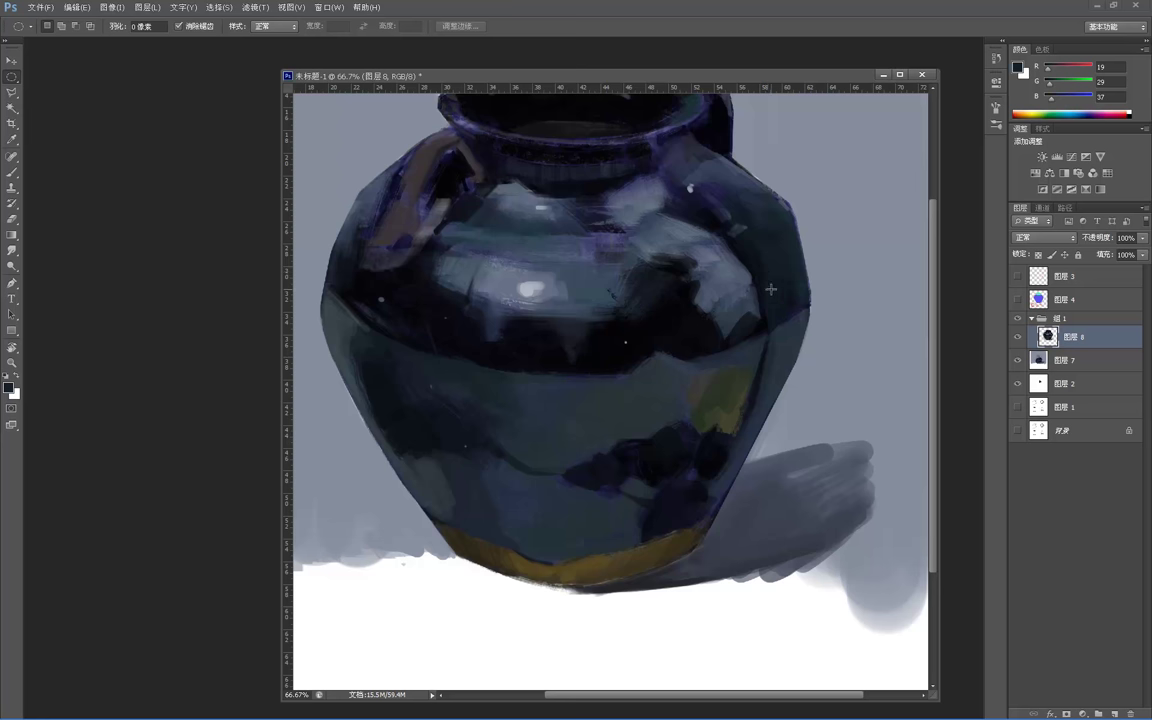
{"action": "key", "text": "l"}
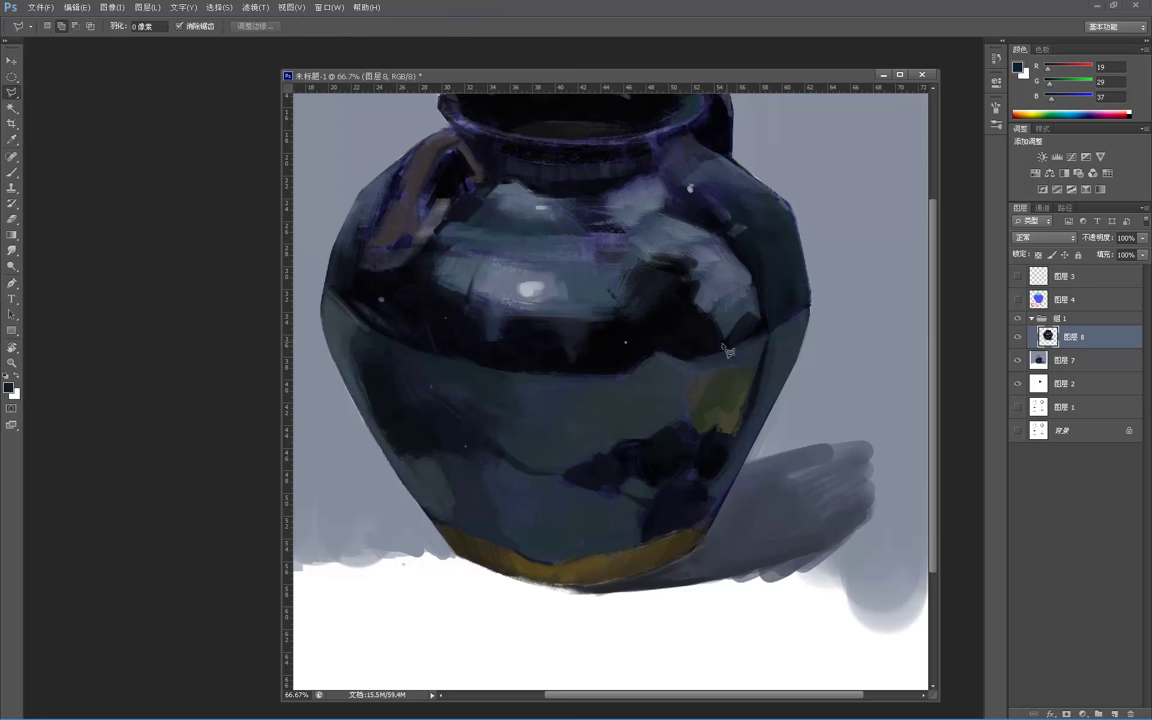
{"action": "left_click", "coordinate": [690, 358]}
{"action": "left_click", "coordinate": [775, 334]}
{"action": "left_click", "coordinate": [770, 297]}
{"action": "left_click", "coordinate": [691, 358]}
{"action": "key", "text": "b"}
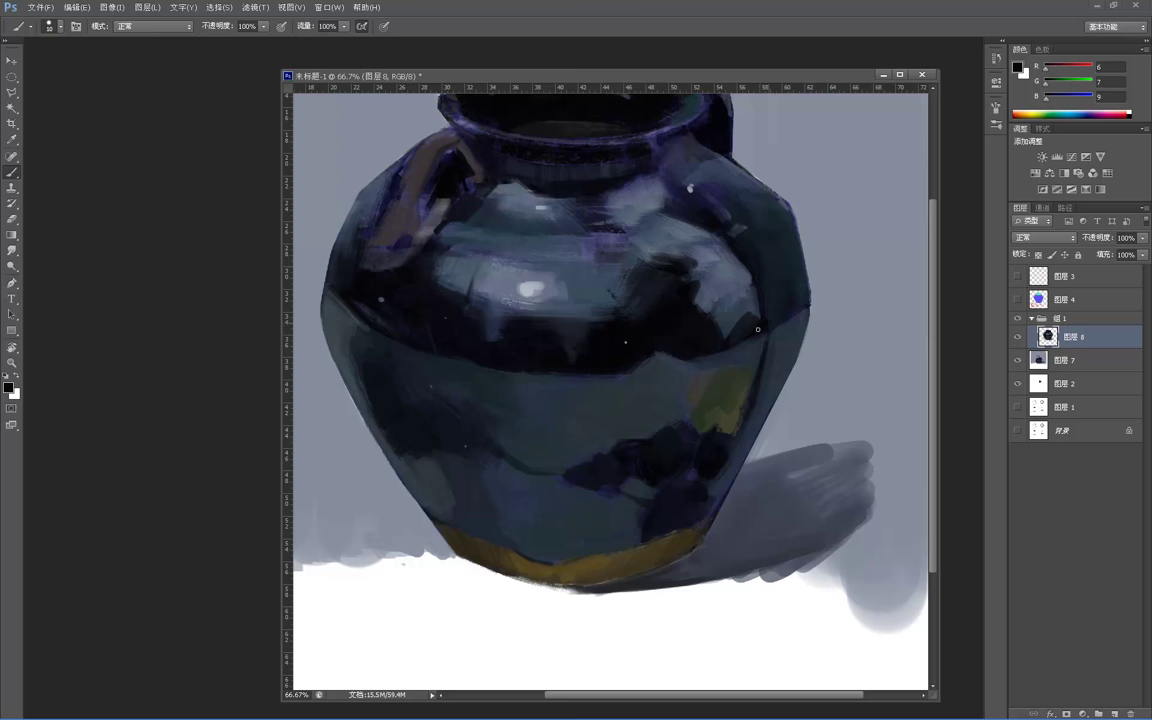
{"action": "left_click", "coordinate": [773, 311], "text": "alt"}
{"action": "key", "text": "m"}
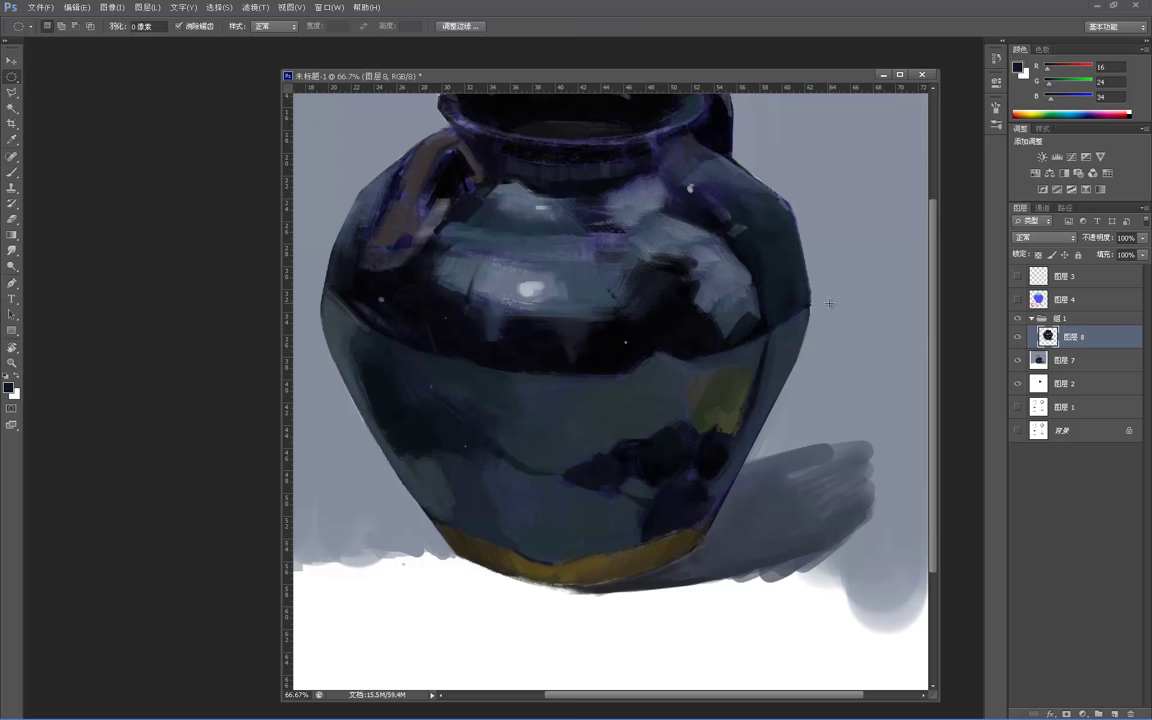
- Blend the teal area along the jar's right shoulder edge with sampled teal, RGB 26, 42, 51
{"action": "key", "text": "b"}
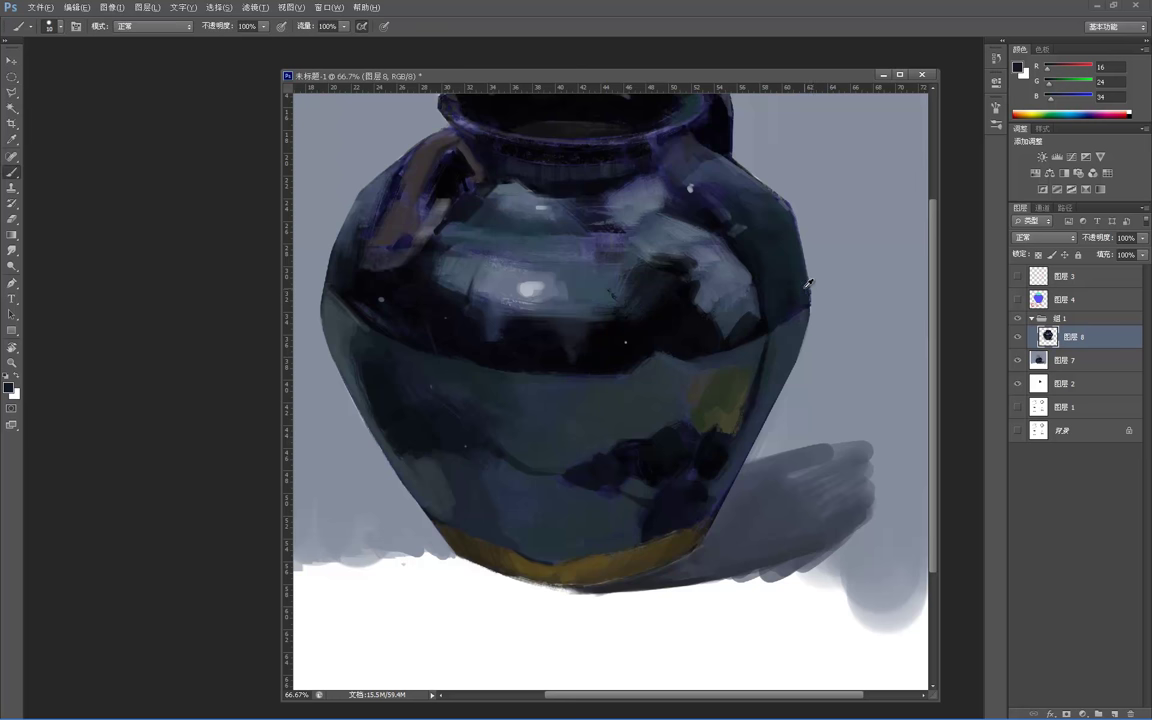
{"action": "left_click", "coordinate": [800, 280], "text": "alt"}
{"action": "left_click", "coordinate": [800, 284], "text": "alt"}
{"action": "key", "text": "z"}
{"action": "left_click", "coordinate": [767, 131], "text": "alt"}
{"action": "left_click", "coordinate": [767, 132], "text": "alt"}
{"action": "left_click", "coordinate": [767, 132], "text": "alt"}
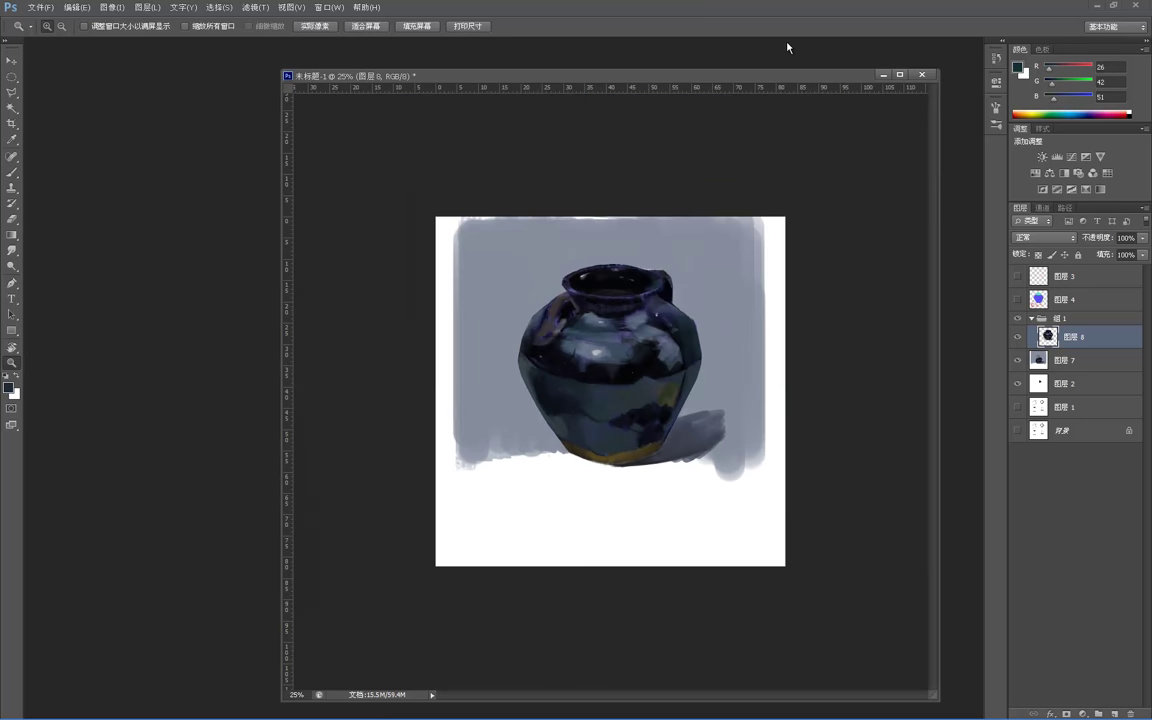
{"action": "left_click", "coordinate": [603, 368]}
{"action": "left_click", "coordinate": [604, 368]}
{"action": "key", "text": "b"}
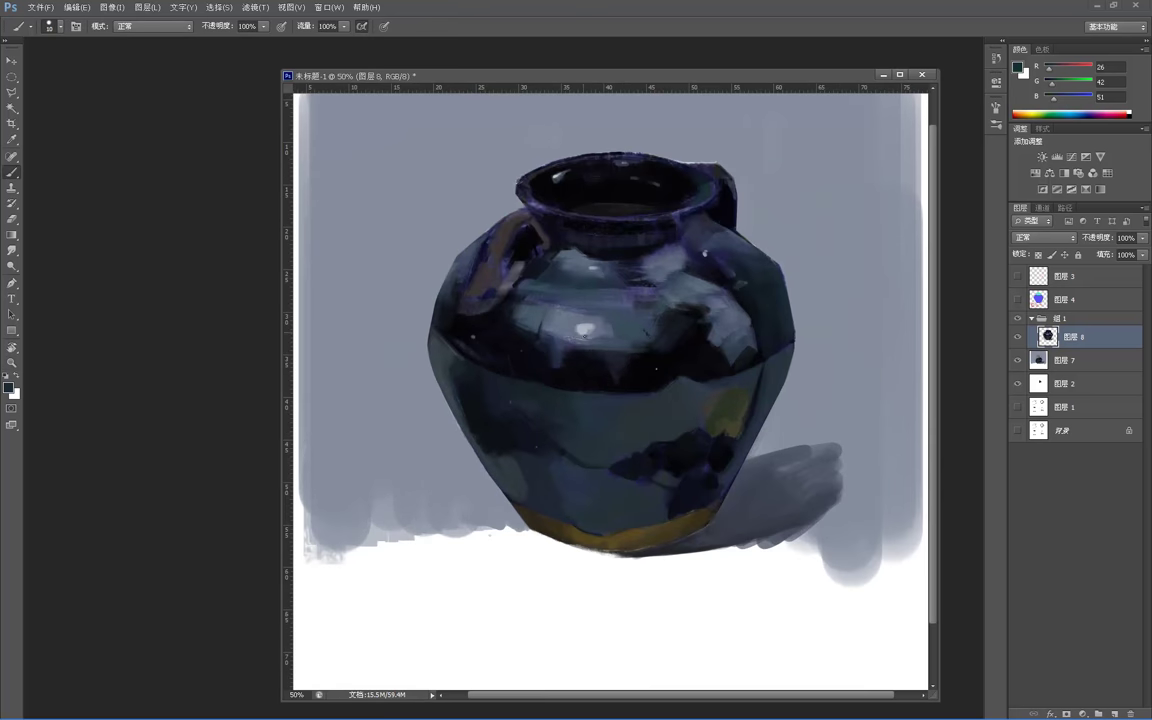
{"action": "key", "text": "ctrl+u"}
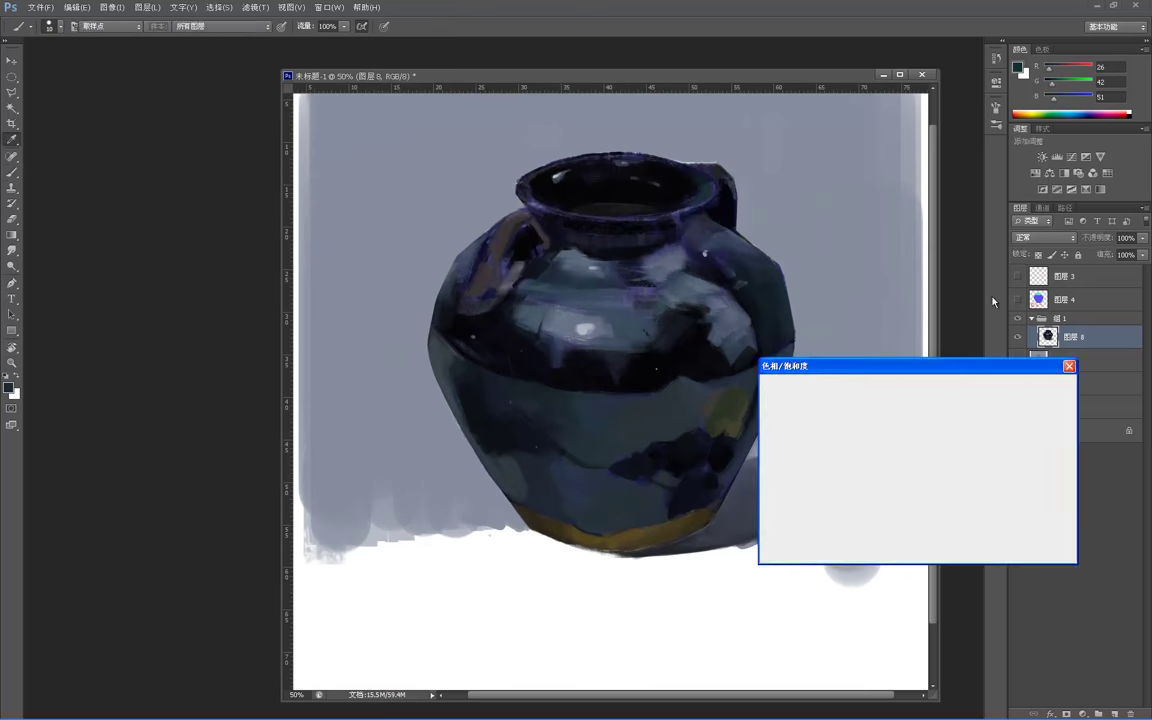
{"action": "left_click", "coordinate": [1040, 403]}
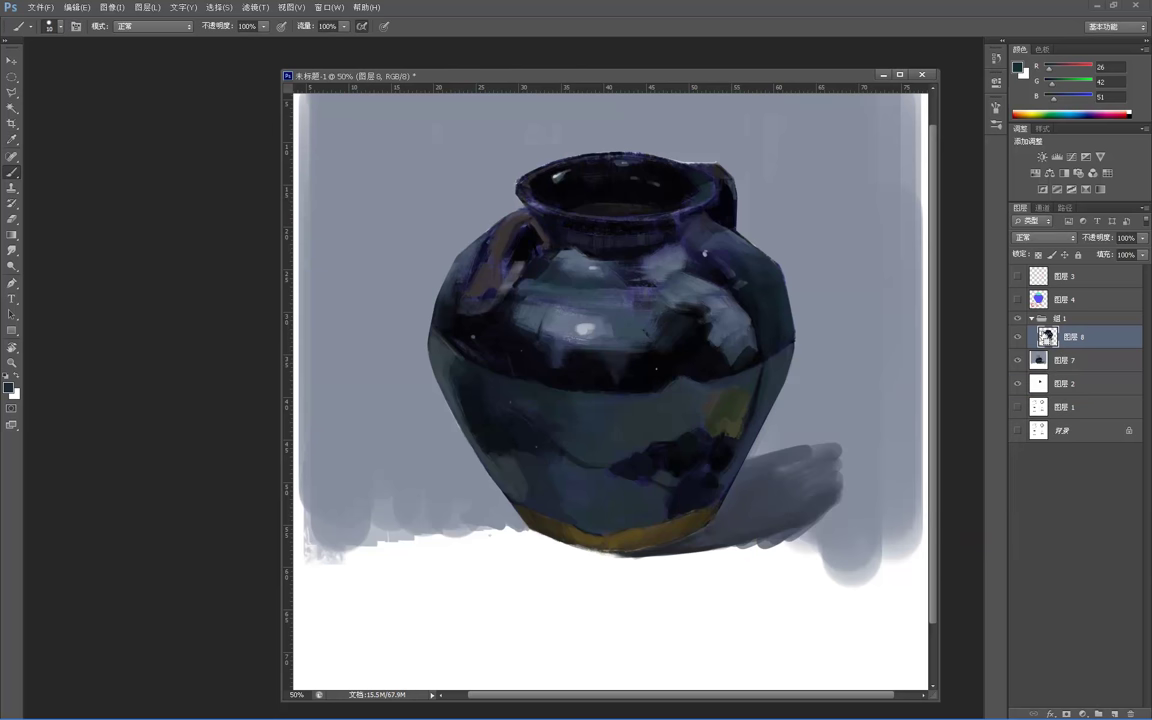
- Choose a foreground-to-transparent linear gradient and set the foreground colour to near-black #000407
{"action": "left_click", "coordinate": [12, 234]}
{"action": "left_click", "coordinate": [88, 28]}
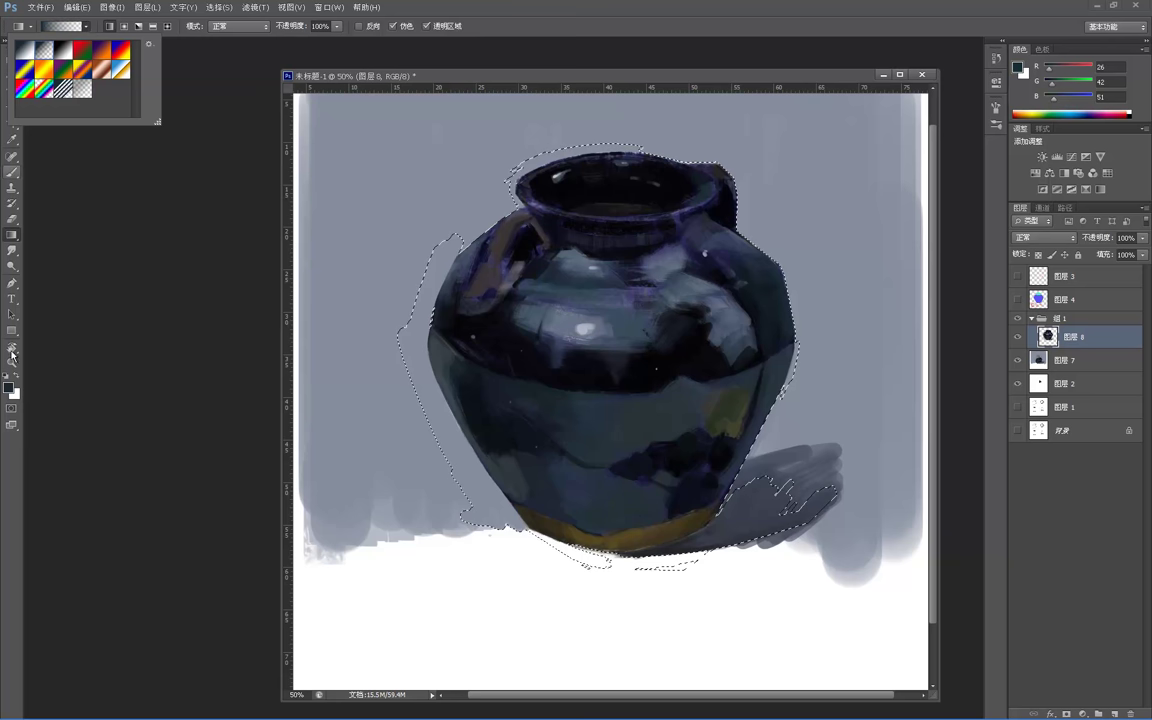
{"action": "left_click", "coordinate": [9, 386]}
{"action": "left_click", "coordinate": [405, 281]}
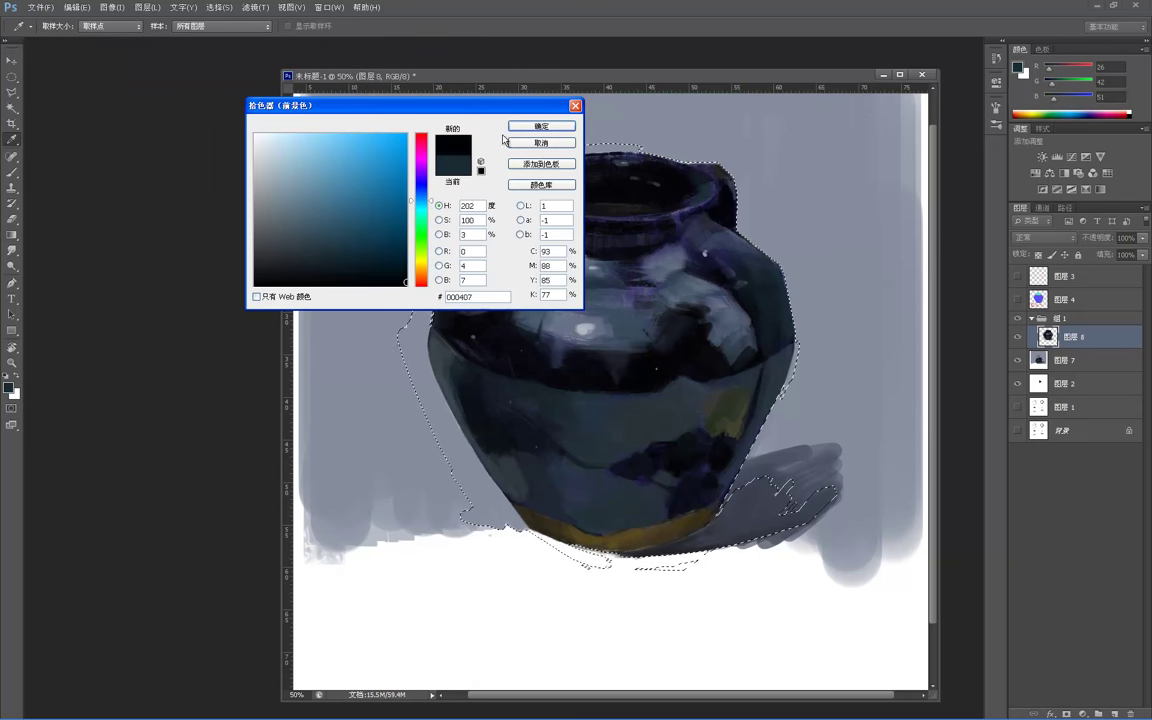
{"action": "left_click", "coordinate": [533, 128]}
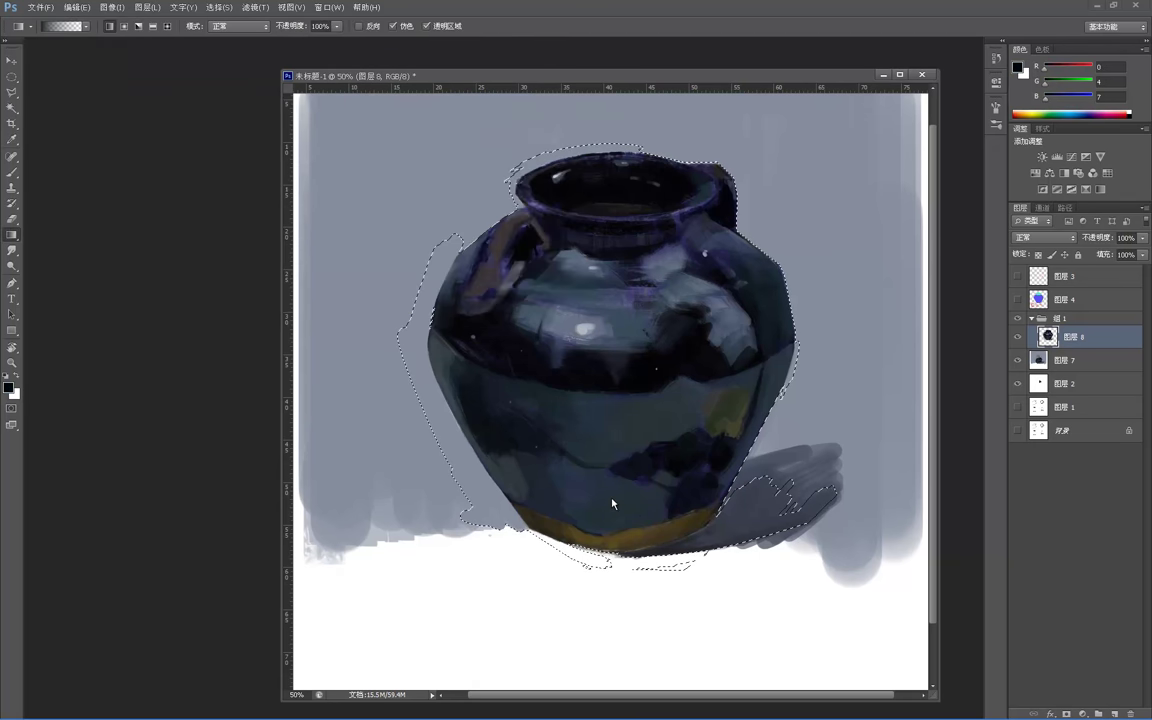
- Try a dark gradient from the jar's base up to its middle directly on the jar layer, and undo it
{"action": "key", "text": "b"}
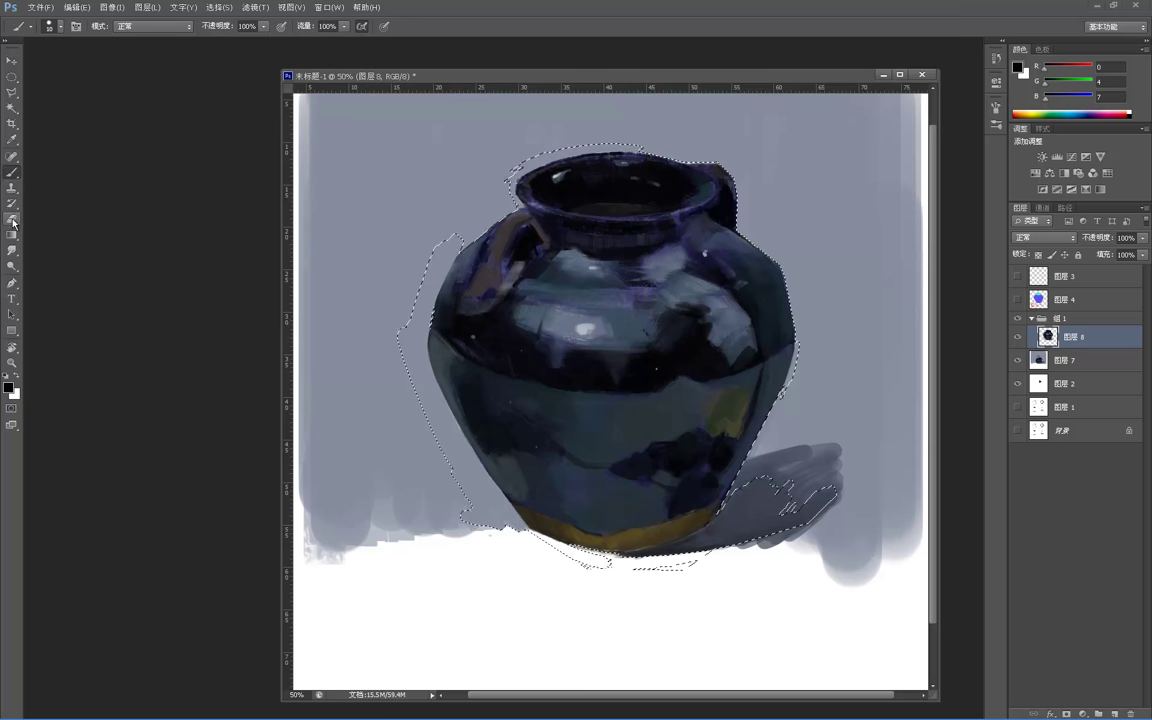
{"action": "left_click", "coordinate": [11, 234]}
{"action": "left_click_drag", "start_coordinate": [611, 552], "coordinate": [613, 401]}
{"action": "key", "text": "ctrl+z"}
{"action": "key", "text": "ctrl+z"}
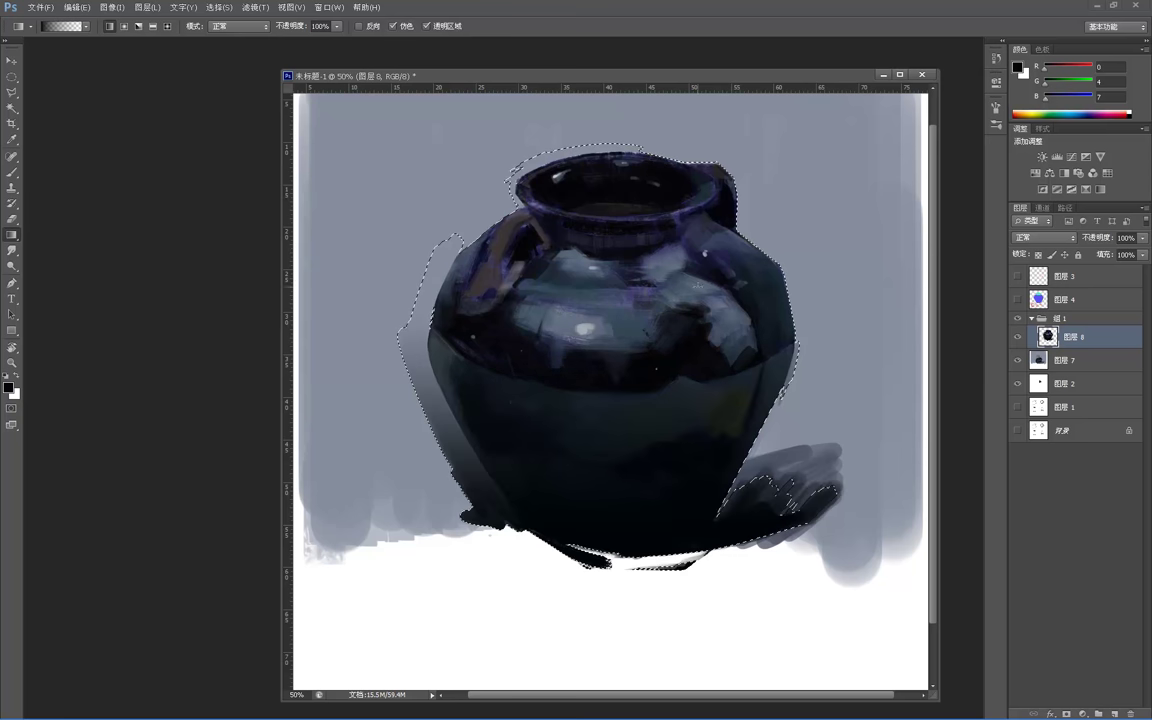
{"action": "key", "text": "ctrl+z"}
- Draw a dark gradient from the jar's base up to its shoulder on a new layer and set that layer's opacity to 63%
{"action": "left_click", "coordinate": [1114, 714]}
{"action": "left_click_drag", "start_coordinate": [636, 563], "coordinate": [630, 275]}
{"action": "left_click_drag", "start_coordinate": [1100, 238], "coordinate": [1075, 246]}
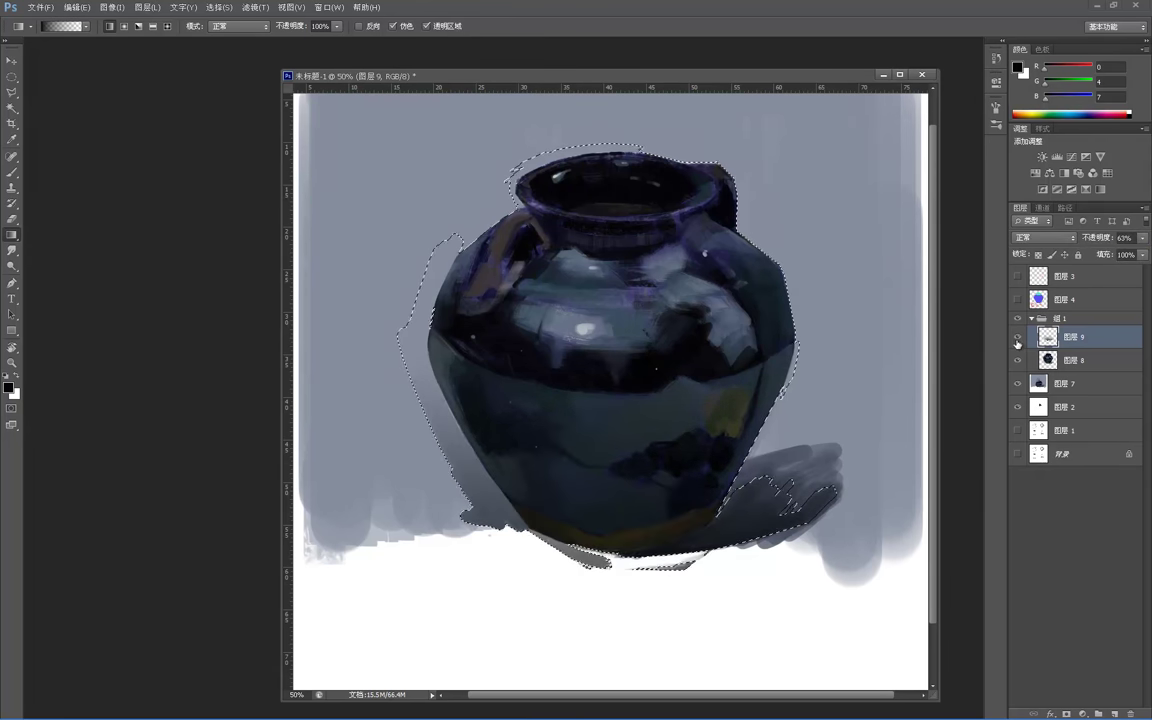
- Check the darkened jar as a whole and remove the selection around it
{"action": "key", "text": "z"}
{"action": "left_click", "coordinate": [818, 394], "text": "alt"}
{"action": "left_click", "coordinate": [818, 382], "text": "alt"}
{"action": "left_click", "coordinate": [818, 368], "text": "alt"}
{"action": "left_click", "coordinate": [608, 308]}
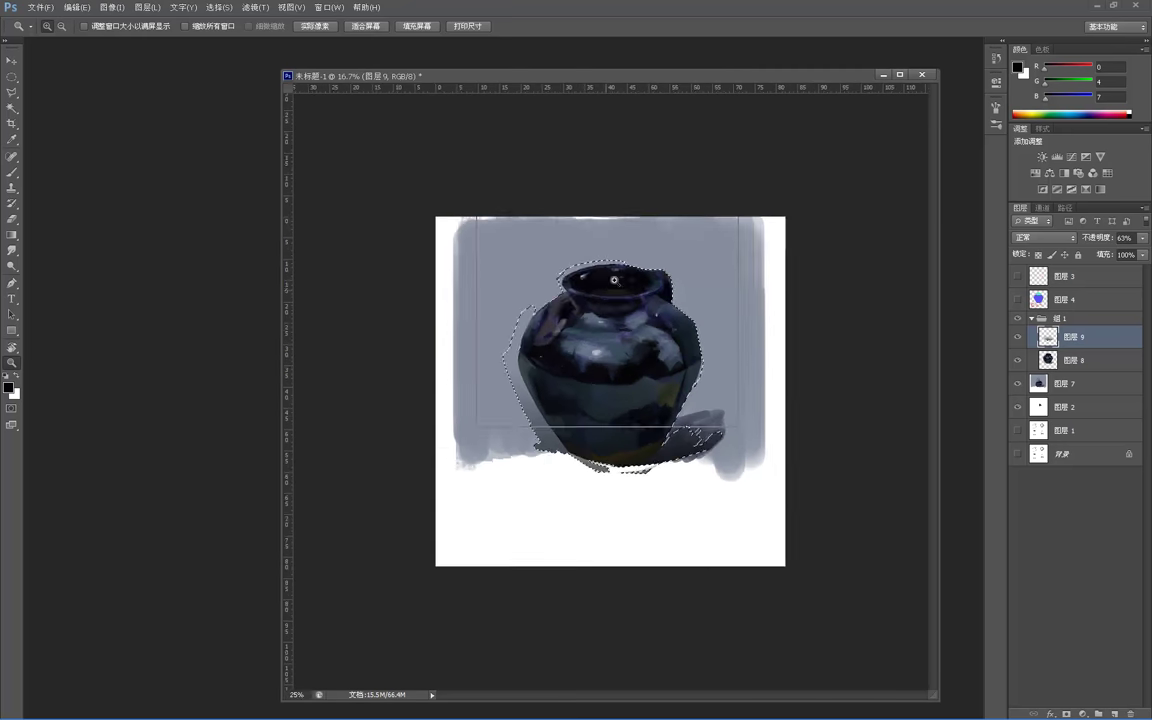
{"action": "left_click", "coordinate": [614, 281]}
{"action": "key", "text": "m"}
{"action": "key", "text": "ctrl+d"}
- Erase the gradient spill outside the jar's lower left contour and below its base with a size 25 eraser
{"action": "key", "text": "z"}
{"action": "left_click", "coordinate": [602, 417]}
{"action": "key", "text": "e"}
{"action": "left_click", "coordinate": [408, 374], "text": "alt"}
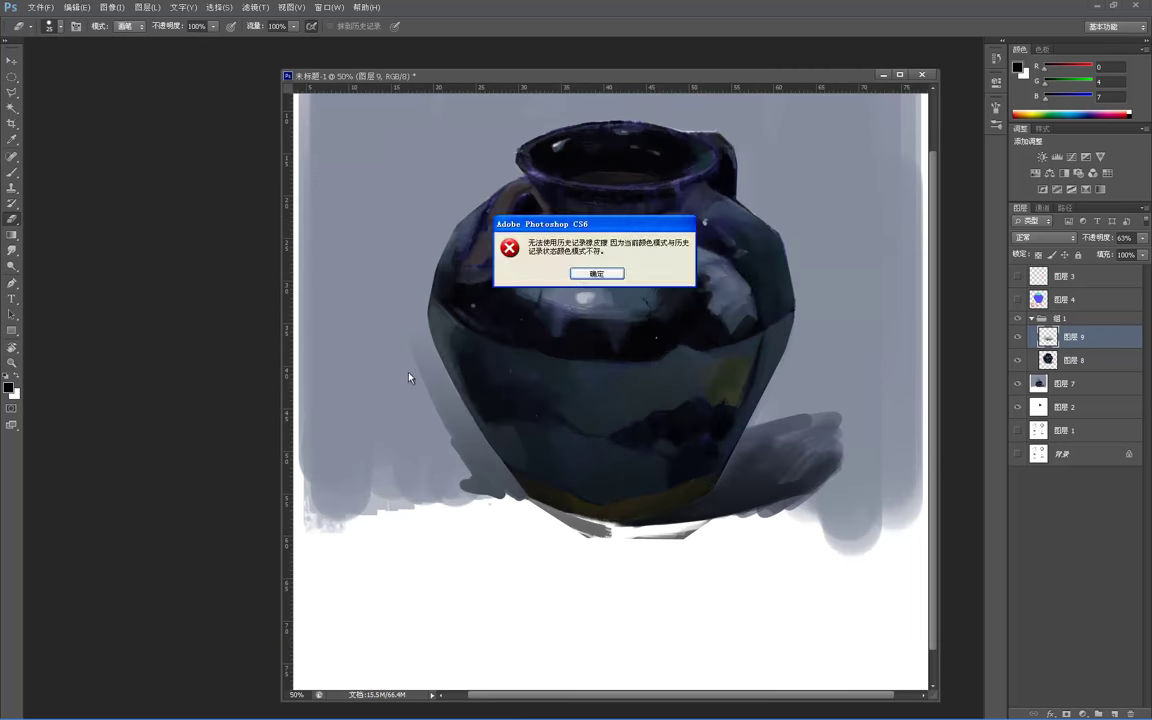
{"action": "left_click", "coordinate": [597, 273]}
{"action": "mouse_move", "coordinate": [446, 427]}
{"action": "left_mouse_down"}
{"action": "mouse_move", "coordinate": [483, 496]}
{"action": "mouse_move", "coordinate": [504, 508]}
{"action": "left_mouse_up"}
{"action": "mouse_move", "coordinate": [432, 380]}
{"action": "left_mouse_down"}
{"action": "mouse_move", "coordinate": [511, 498]}
{"action": "mouse_move", "coordinate": [499, 483]}
{"action": "mouse_move", "coordinate": [608, 542]}
{"action": "left_mouse_up"}
{"action": "mouse_move", "coordinate": [523, 509]}
{"action": "left_mouse_down"}
{"action": "mouse_move", "coordinate": [664, 539]}
{"action": "mouse_move", "coordinate": [649, 540]}
{"action": "mouse_move", "coordinate": [704, 535]}
{"action": "left_mouse_up"}
{"action": "left_click_drag", "start_coordinate": [466, 428], "coordinate": [496, 466]}
{"action": "mouse_move", "coordinate": [452, 400]}
{"action": "left_mouse_down"}
{"action": "mouse_move", "coordinate": [525, 504]}
{"action": "mouse_move", "coordinate": [482, 454]}
{"action": "mouse_move", "coordinate": [492, 497]}
{"action": "left_mouse_up"}
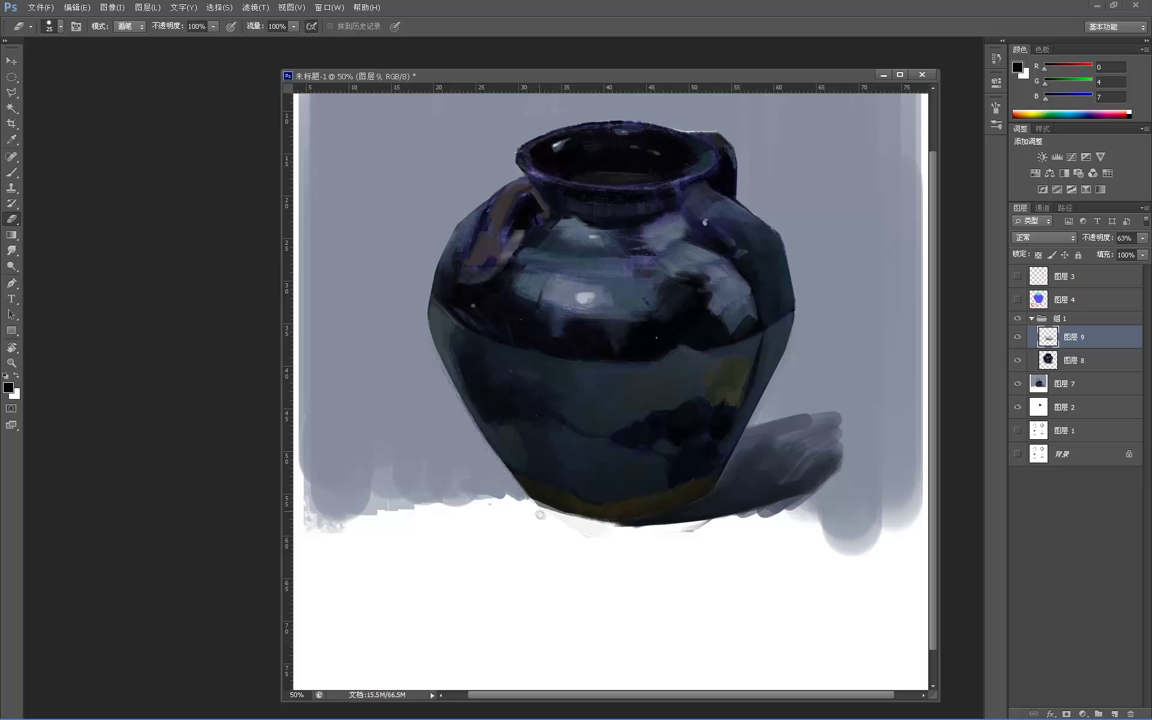
{"action": "left_click_drag", "start_coordinate": [571, 523], "coordinate": [707, 522]}
{"action": "left_click_drag", "start_coordinate": [620, 538], "coordinate": [697, 529]}
- Examine the whole painting at reduced size to judge the darkened lower body and cleaned contour
{"action": "key", "text": "z"}
{"action": "left_click", "coordinate": [702, 473], "text": "alt"}
{"action": "left_click", "coordinate": [657, 425], "text": "alt"}
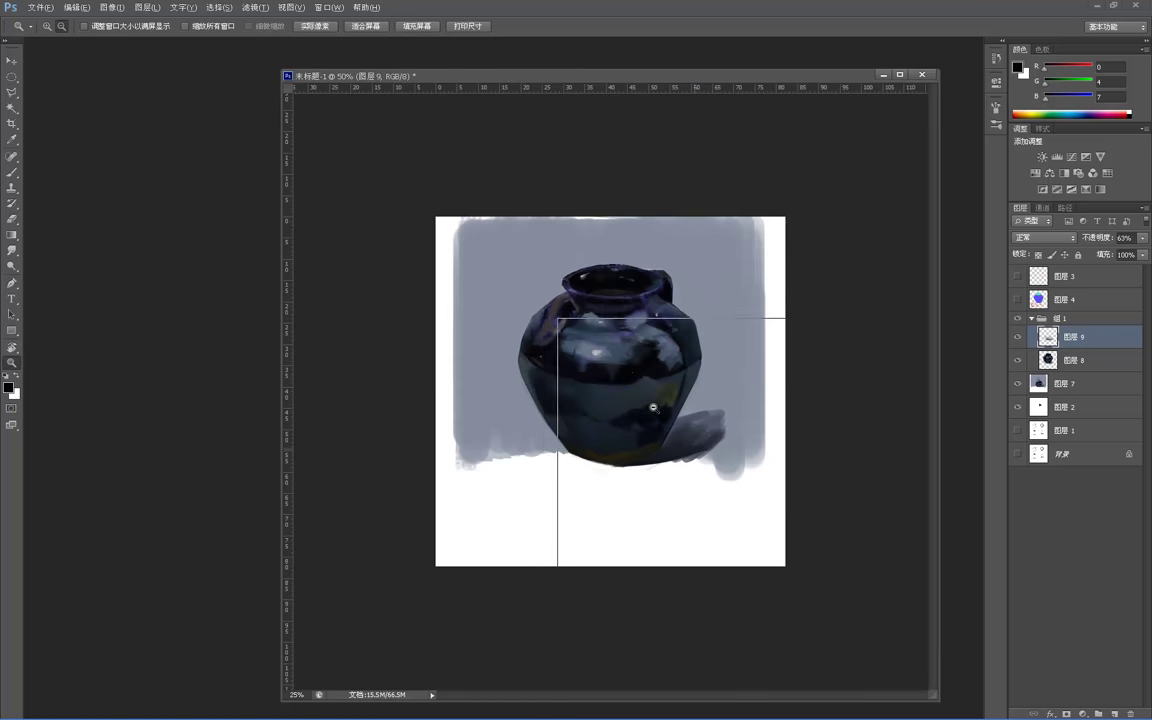
{"action": "left_click", "coordinate": [652, 400], "text": "alt"}
{"action": "left_click", "coordinate": [645, 386]}
{"action": "left_click", "coordinate": [632, 387]}
{"action": "left_click", "coordinate": [623, 388]}
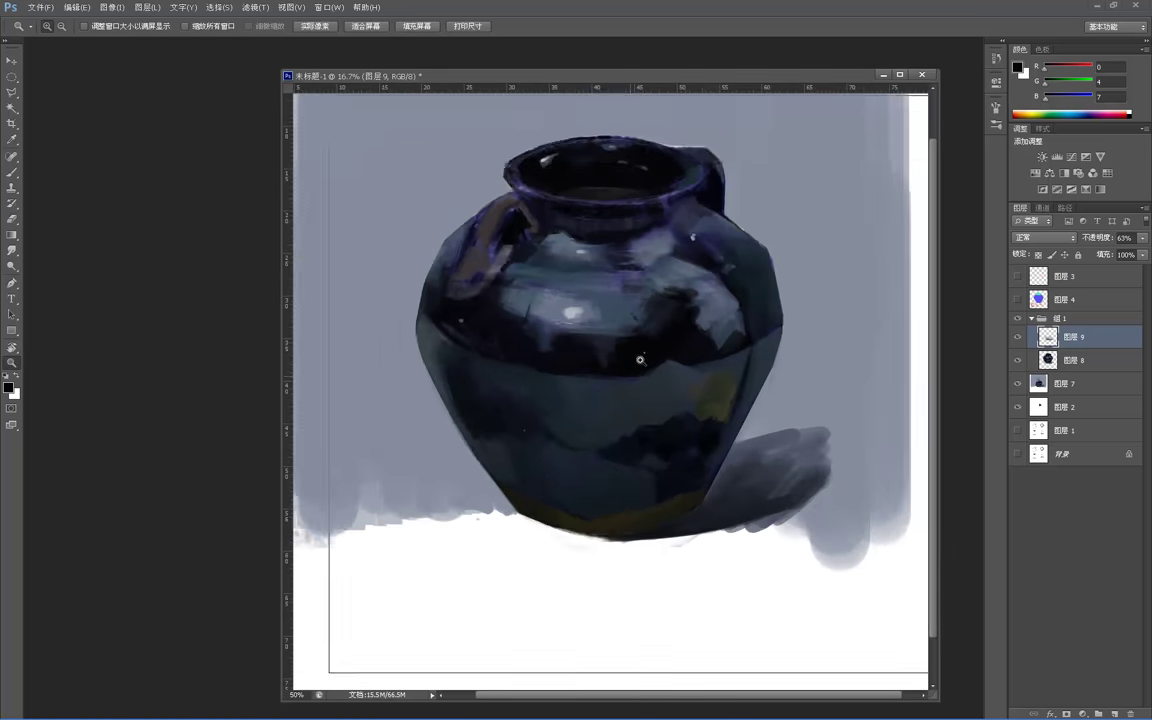
{"action": "left_click", "coordinate": [640, 360]}
- Add a new empty layer above the gradient layer inside the group for further brushwork
{"action": "key", "text": "b"}
{"action": "left_click", "coordinate": [647, 342], "text": "alt"}
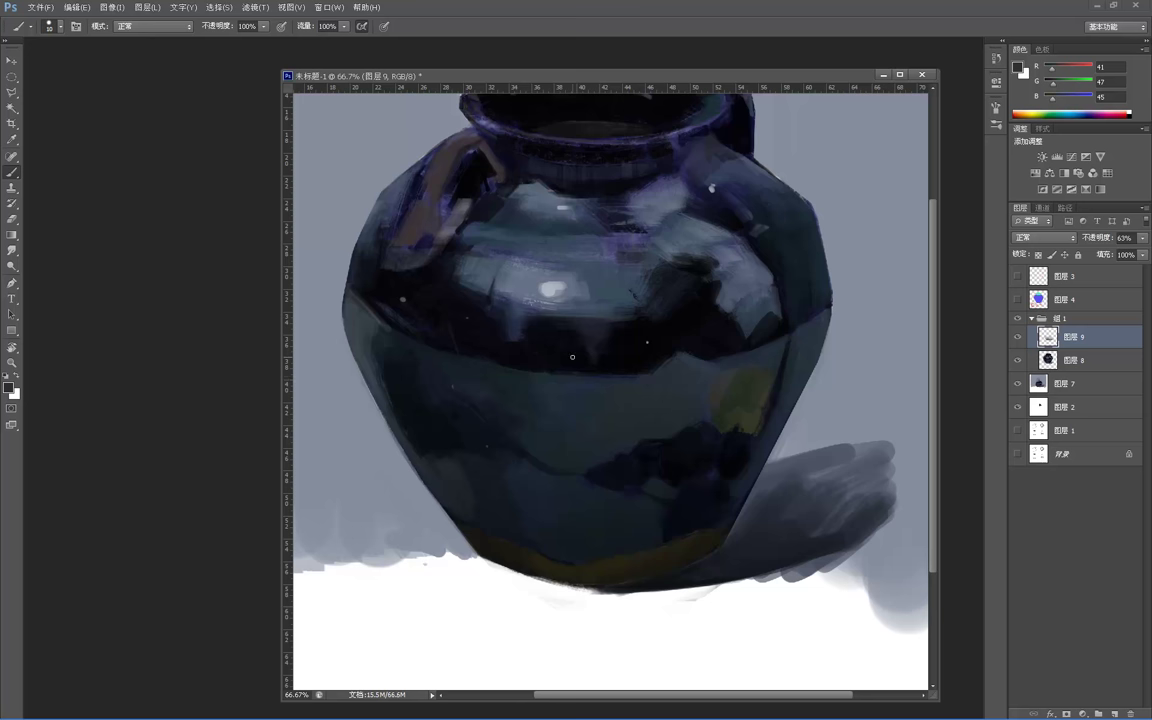
{"action": "left_click", "coordinate": [1015, 639]}
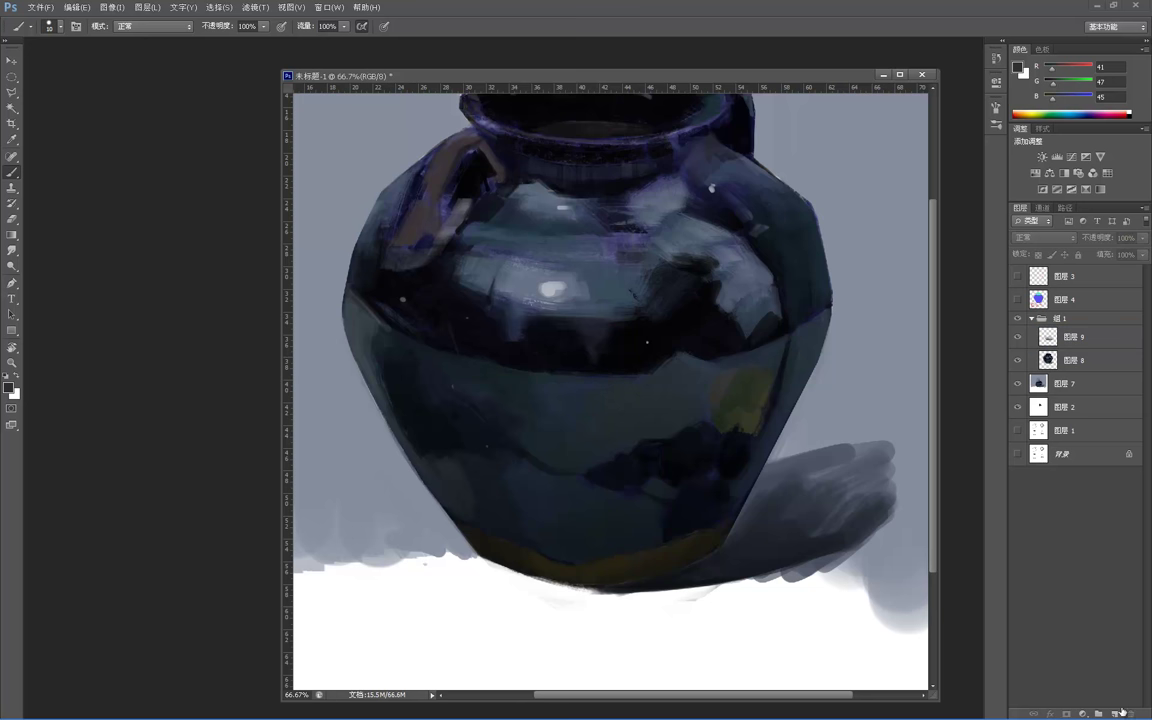
{"action": "left_click", "coordinate": [625, 382]}
{"action": "left_click", "coordinate": [586, 272]}
{"action": "left_click", "coordinate": [1076, 347]}
{"action": "key", "text": "ctrl+shift+alt+n"}
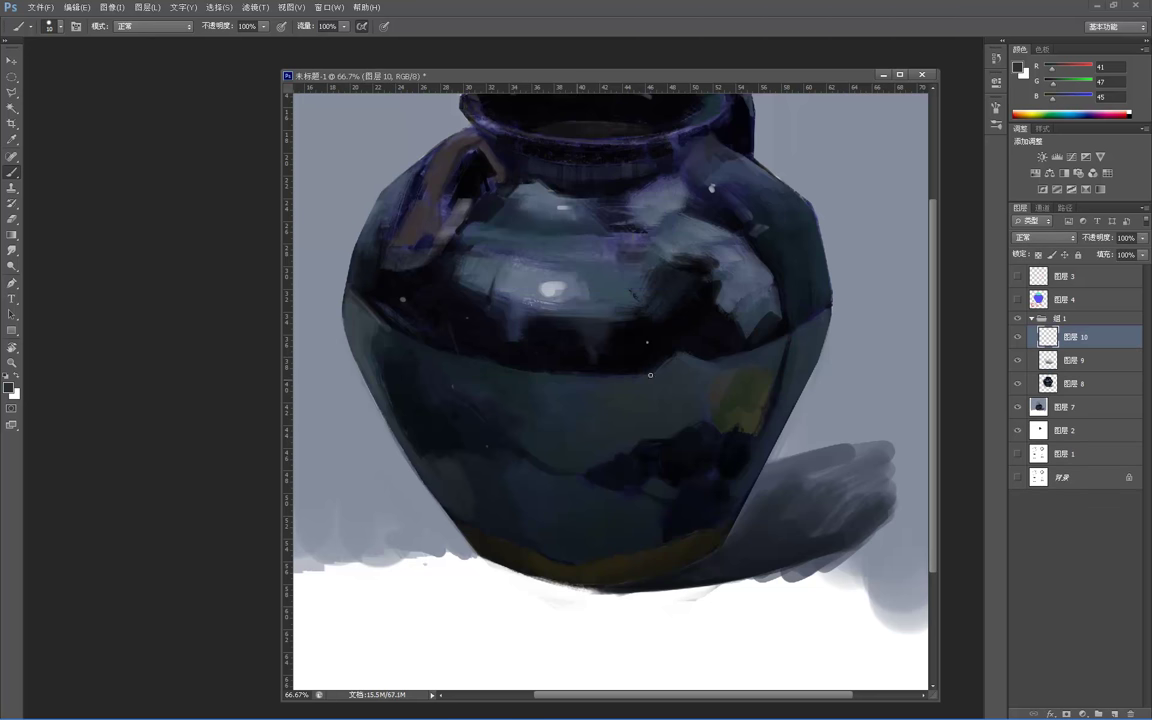
- Darken the left handle's outline and shadows with sampled darks, RGB 3, 3, 6 and 22, 20, 28
{"action": "left_click_drag", "start_coordinate": [506, 176], "coordinate": [645, 240]}
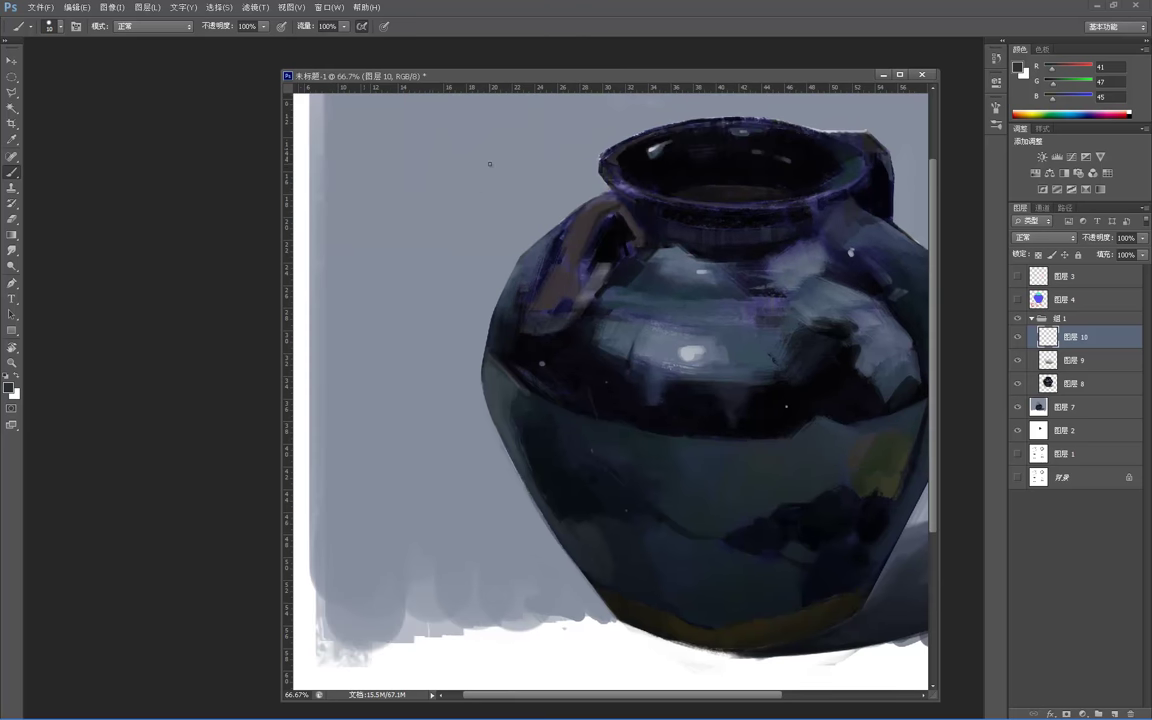
{"action": "left_click", "coordinate": [572, 248], "text": "alt"}
{"action": "left_click", "coordinate": [598, 241], "text": "alt"}
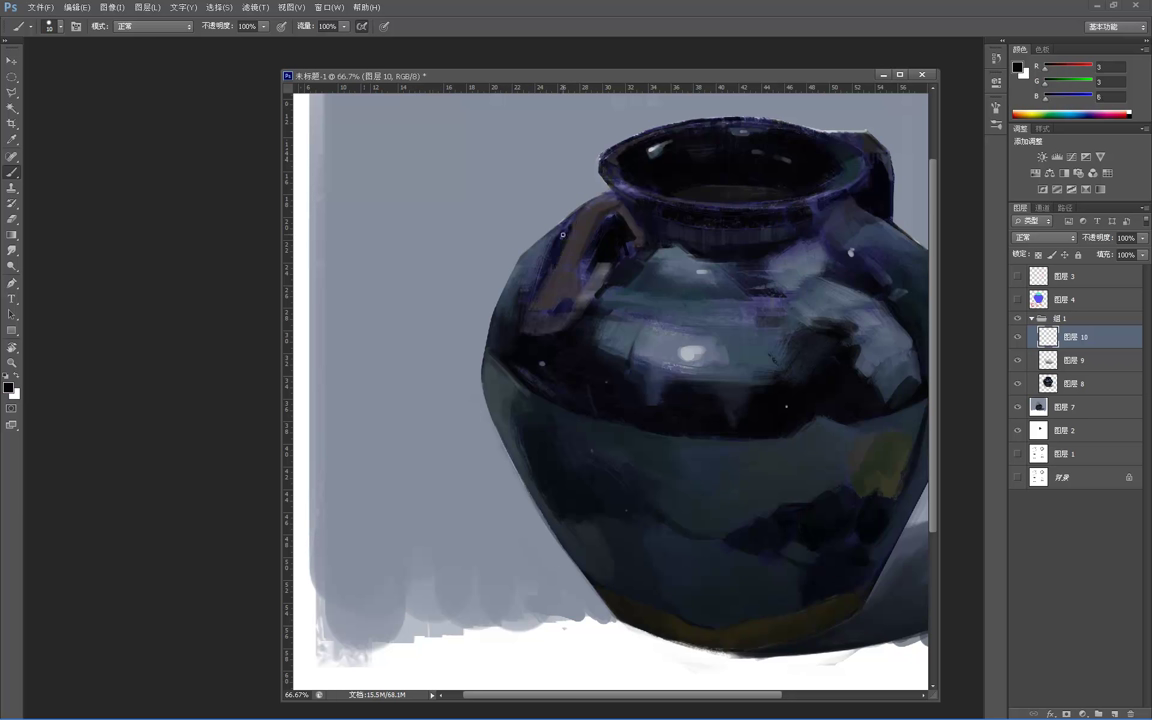
{"action": "left_click", "coordinate": [566, 295], "text": "alt"}
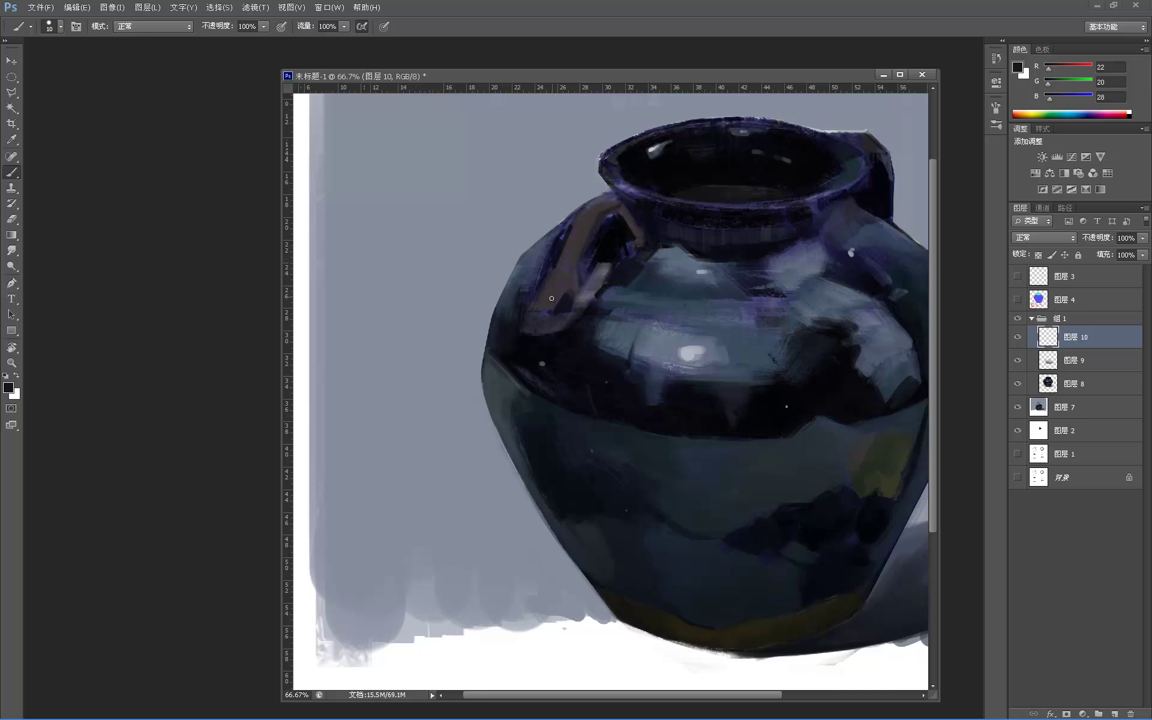
- Paint the left handle's lighter edges and upper end with sampled greys such as RGB 97, 96, 108 and 61, 54, 59
{"action": "left_click", "coordinate": [591, 295], "text": "alt"}
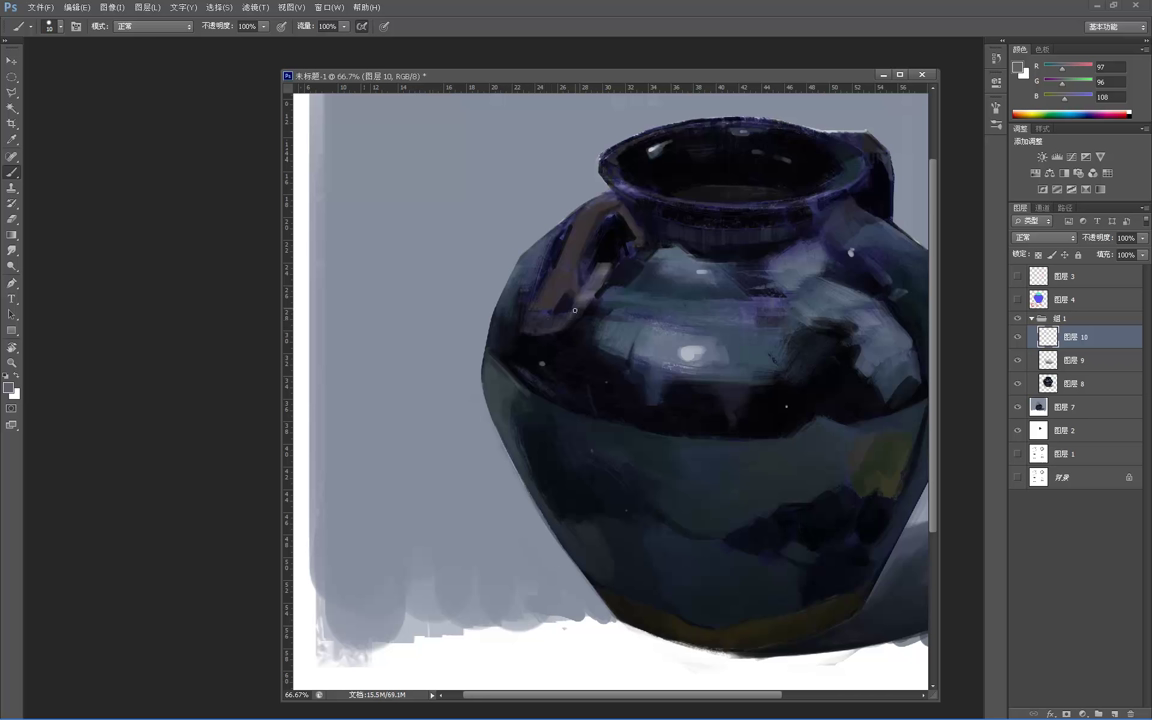
{"action": "mouse_move", "coordinate": [557, 330]}
{"action": "left_mouse_down"}
{"action": "mouse_move", "coordinate": [535, 322]}
{"action": "mouse_move", "coordinate": [539, 286]}
{"action": "left_mouse_up"}
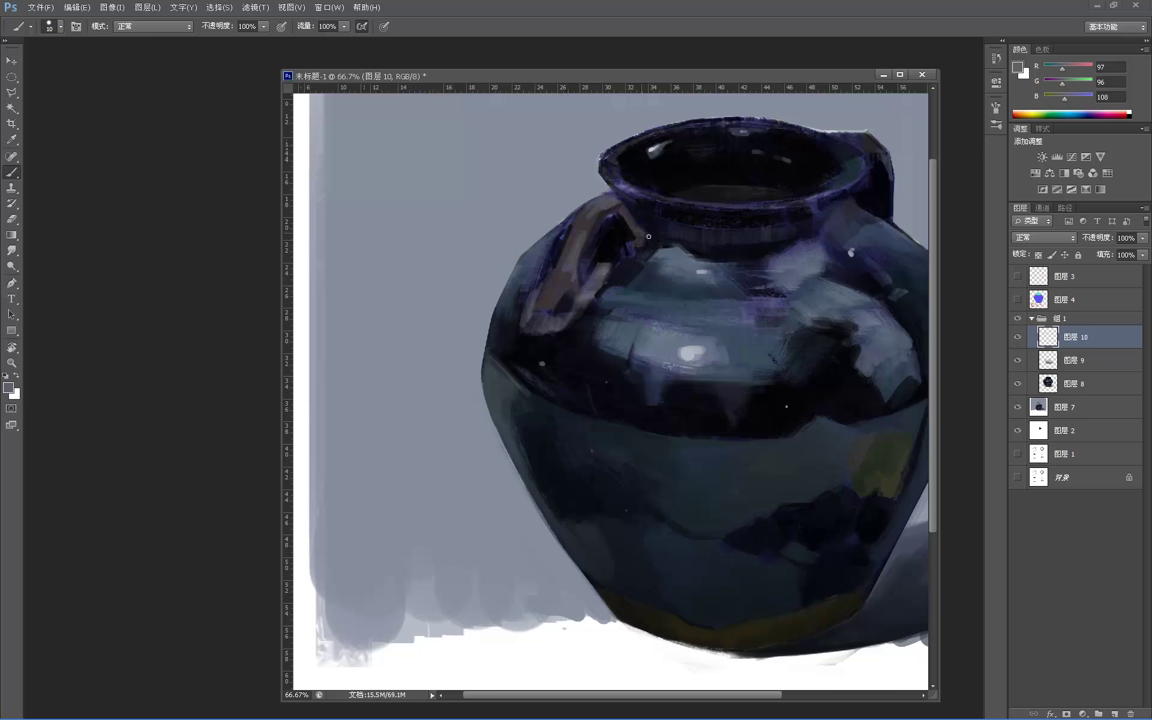
{"action": "left_click", "coordinate": [632, 224], "text": "alt"}
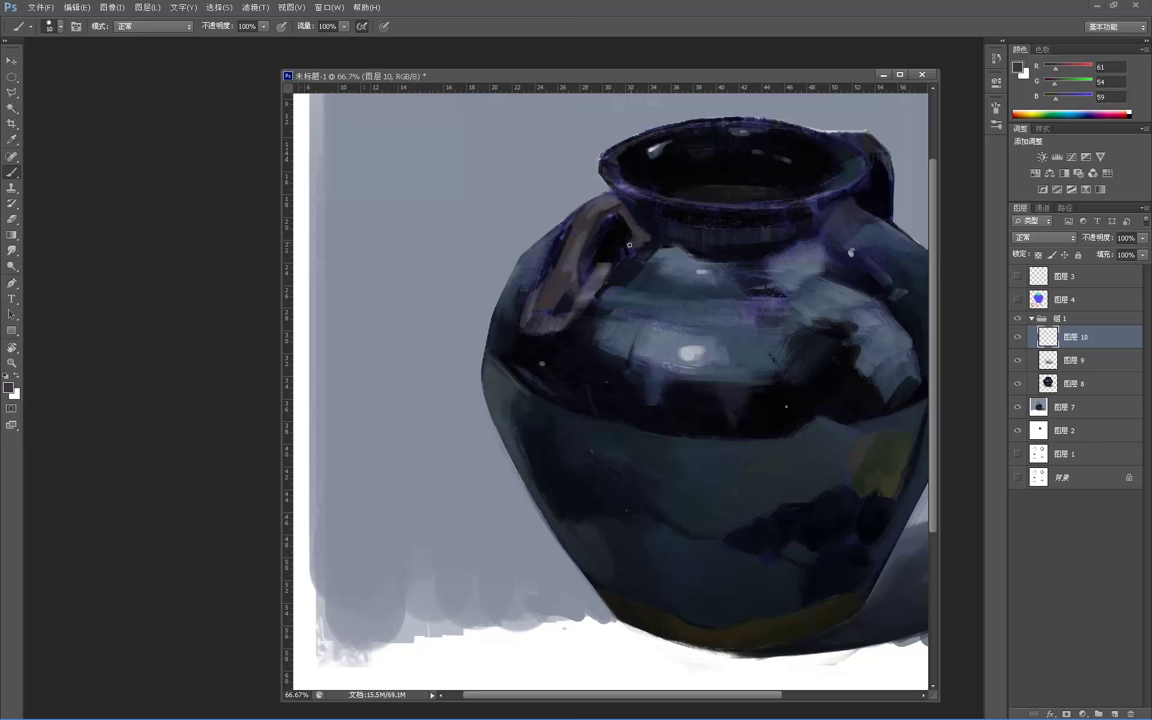
{"action": "left_click", "coordinate": [617, 247], "text": "alt"}
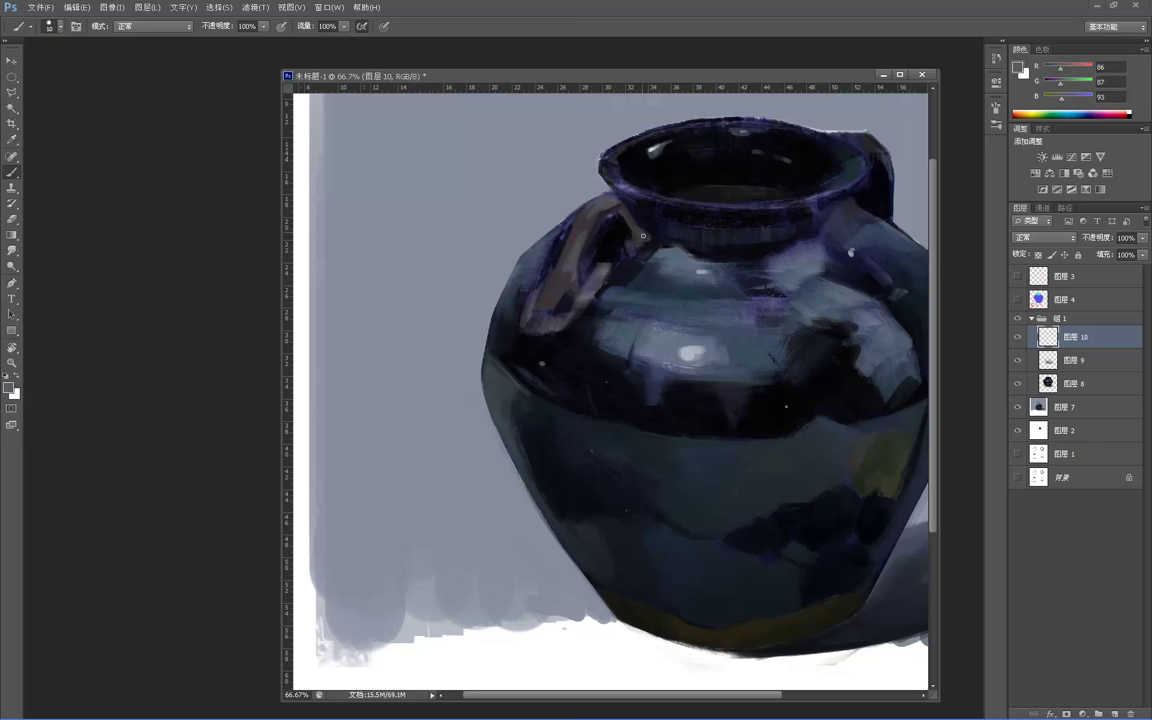
- Examine the repainted left handle against the whole jar, and return to a close view of the jar's upper half
{"action": "key", "text": "z"}
{"action": "left_click", "coordinate": [646, 184], "text": "alt"}
{"action": "left_click", "coordinate": [669, 126], "text": "alt"}
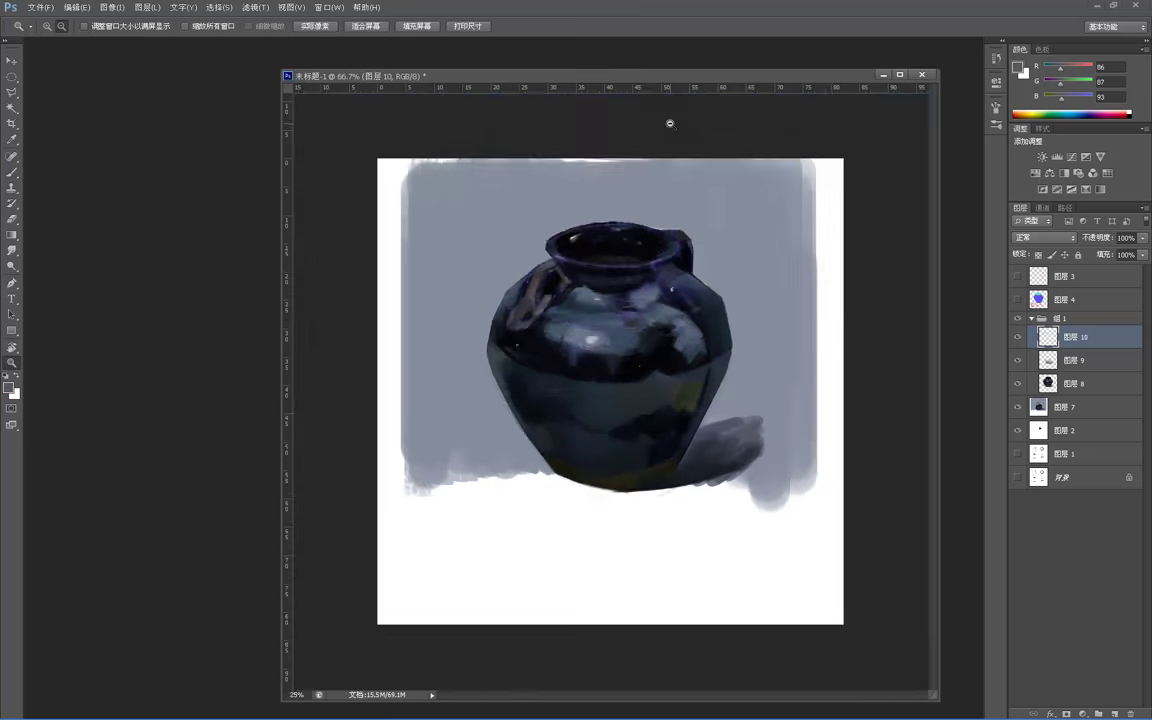
{"action": "left_click", "coordinate": [670, 124], "text": "alt"}
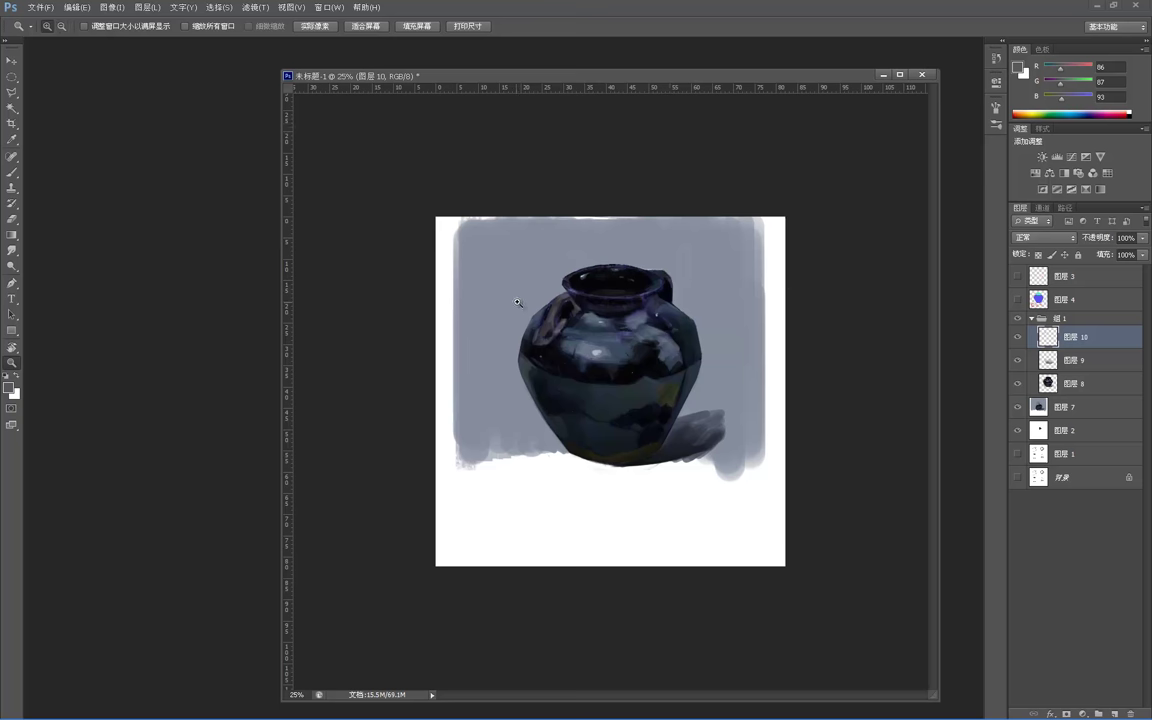
{"action": "left_click", "coordinate": [519, 303]}
{"action": "left_click", "coordinate": [519, 303]}
{"action": "key", "text": "ctrl+plus"}
{"action": "key", "text": "b"}
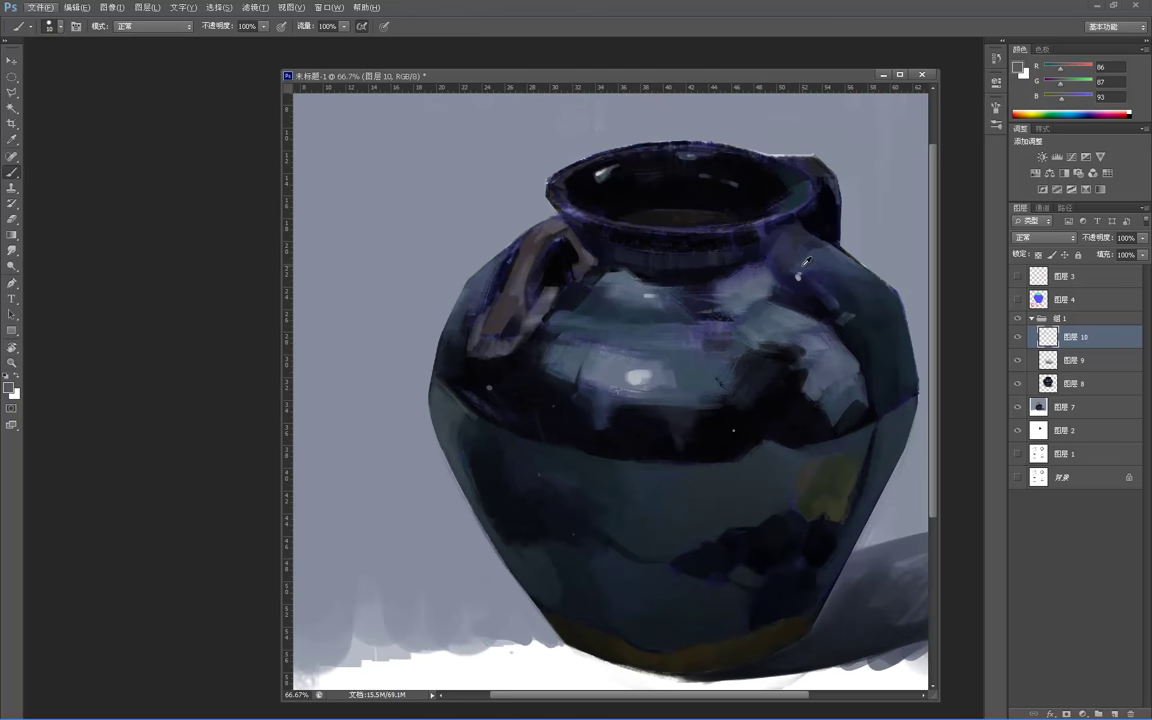
- Refine the jar's neck and right shoulder with sampled darks RGB 14, 14, 25 and 15, 15, 23 and blue-grey 79, 86, 116
{"action": "left_click", "coordinate": [620, 291], "text": "alt"}
{"action": "key", "text": "alt"}
{"action": "left_click_drag", "start_coordinate": [774, 336], "coordinate": [771, 340]}
{"action": "left_click", "coordinate": [804, 306], "text": "alt"}
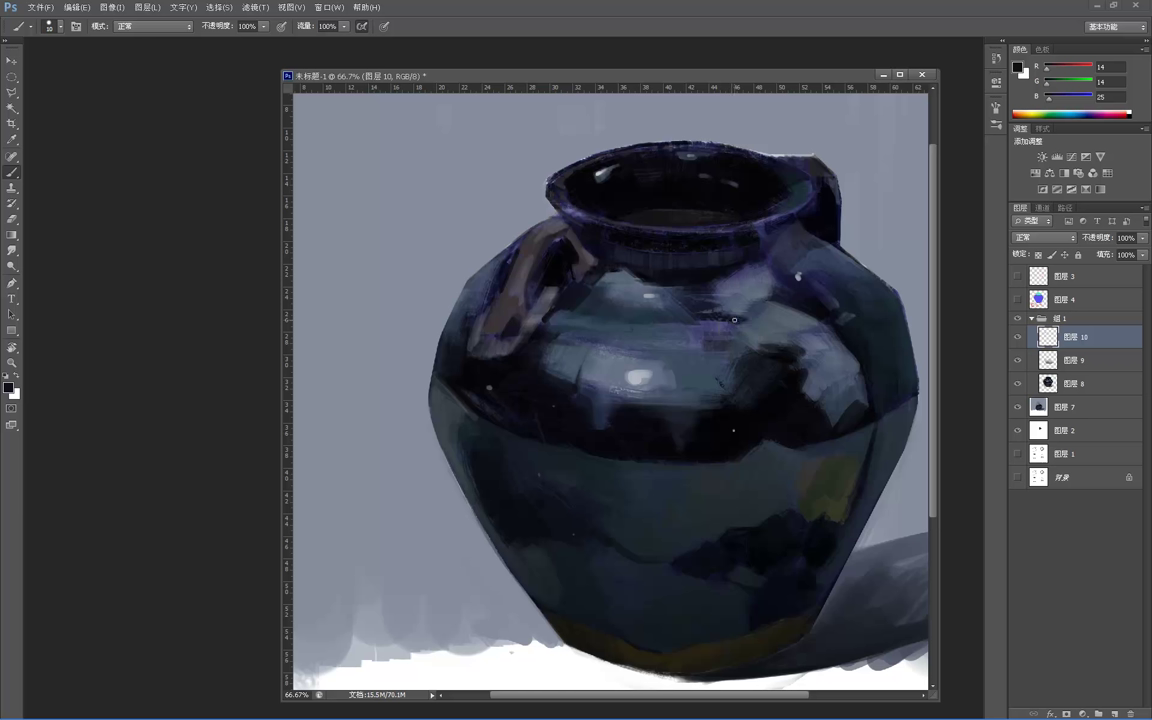
{"action": "left_click", "coordinate": [776, 278], "text": "alt"}
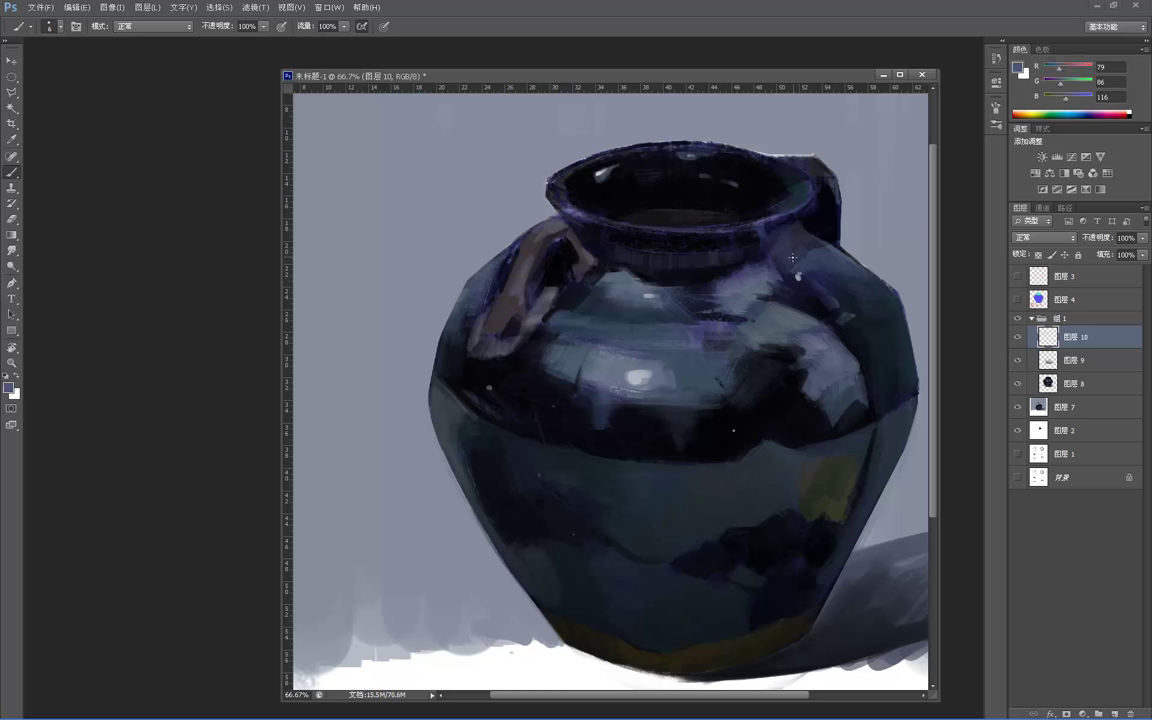
{"action": "left_click", "coordinate": [765, 203], "text": "alt"}
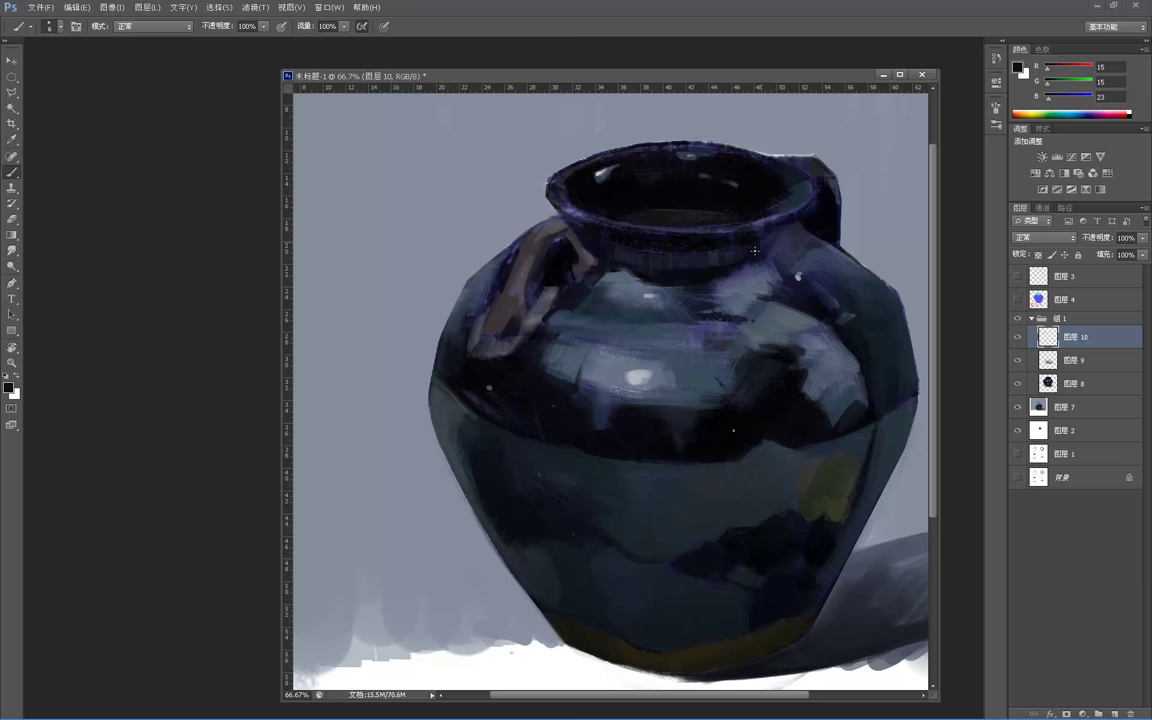
- Touch up the jar's body with sampled dark RGB 22, 33, 39 and its main highlight with light grey 177, 183, 193
{"action": "key", "text": "z"}
{"action": "left_click", "coordinate": [848, 188], "text": "alt"}
{"action": "left_click", "coordinate": [837, 135], "text": "alt"}
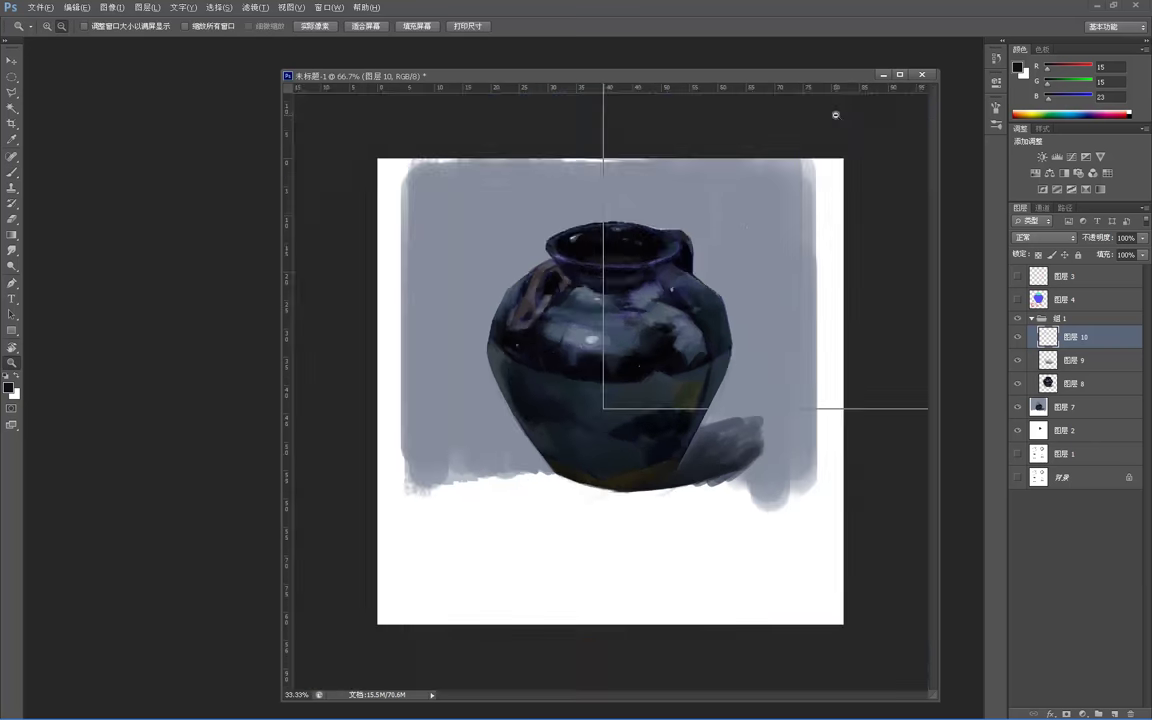
{"action": "left_click", "coordinate": [836, 114], "text": "alt"}
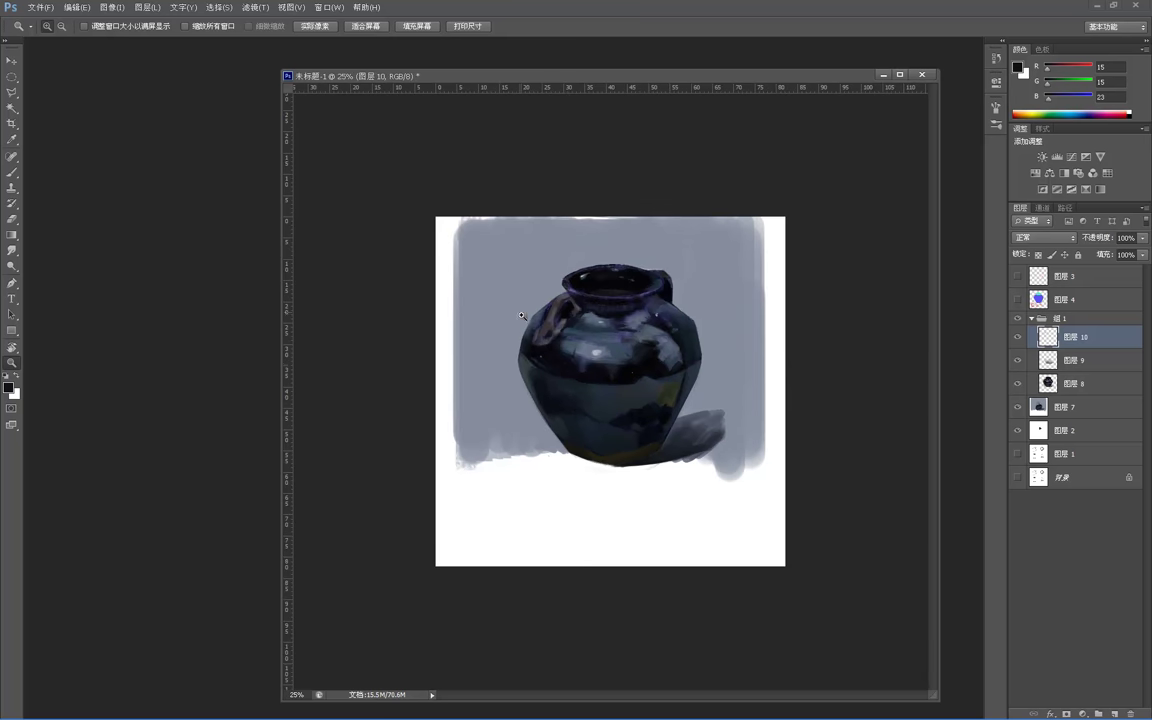
{"action": "left_click", "coordinate": [576, 366]}
{"action": "left_click", "coordinate": [555, 407], "text": "alt"}
{"action": "left_click", "coordinate": [579, 427], "text": "alt"}
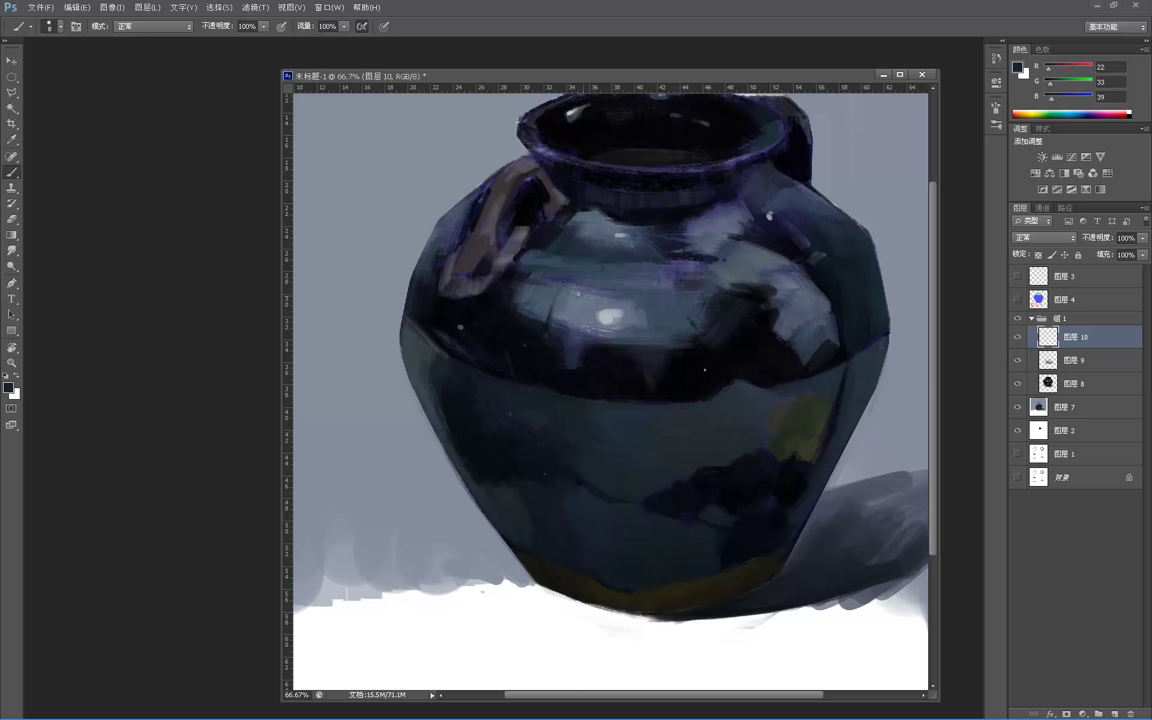
{"action": "left_click", "coordinate": [604, 311], "text": "alt"}
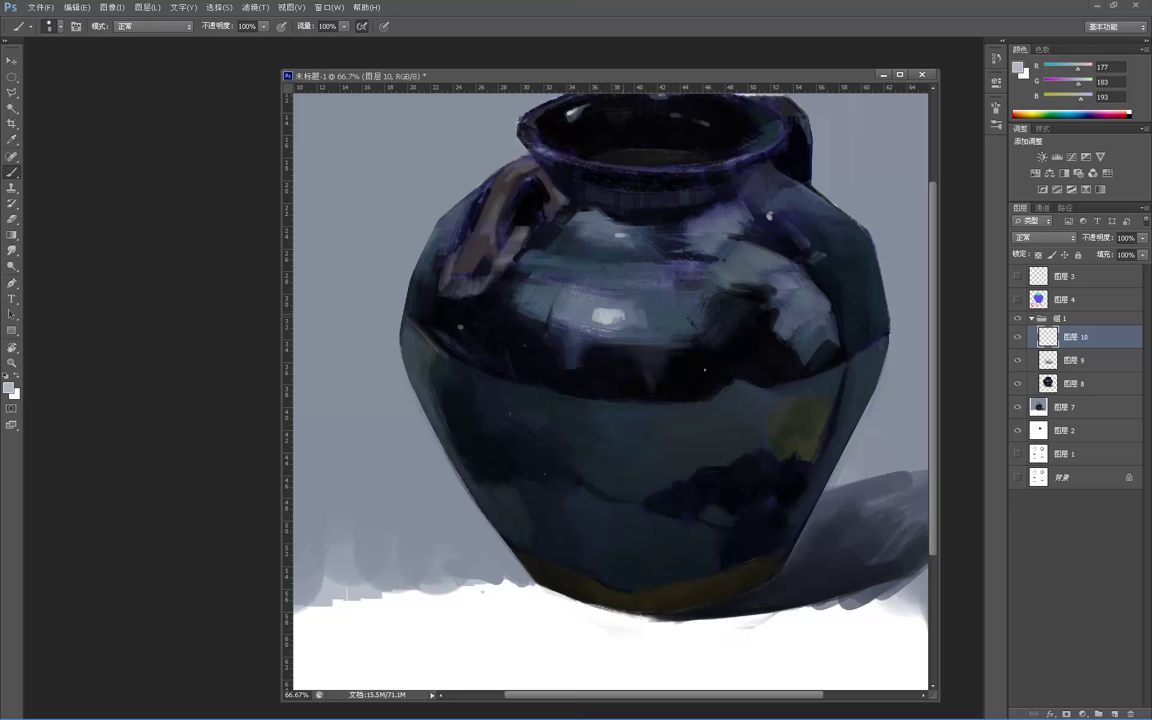
- Sample the brown band at the jar's base and set the foreground colour to a lighter brown, 7c6542
{"action": "key", "text": "z"}
{"action": "left_click", "coordinate": [634, 265], "text": "alt"}
{"action": "left_click", "coordinate": [634, 265], "text": "alt"}
{"action": "left_click", "coordinate": [634, 265], "text": "alt"}
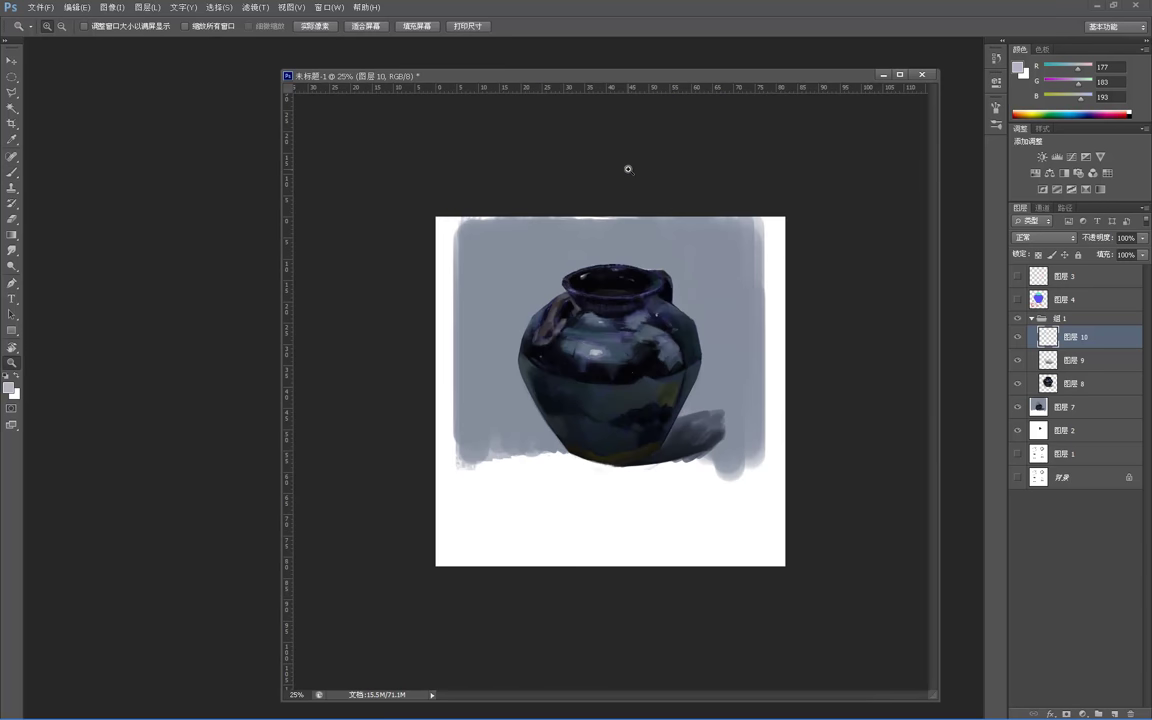
{"action": "left_click", "coordinate": [608, 391]}
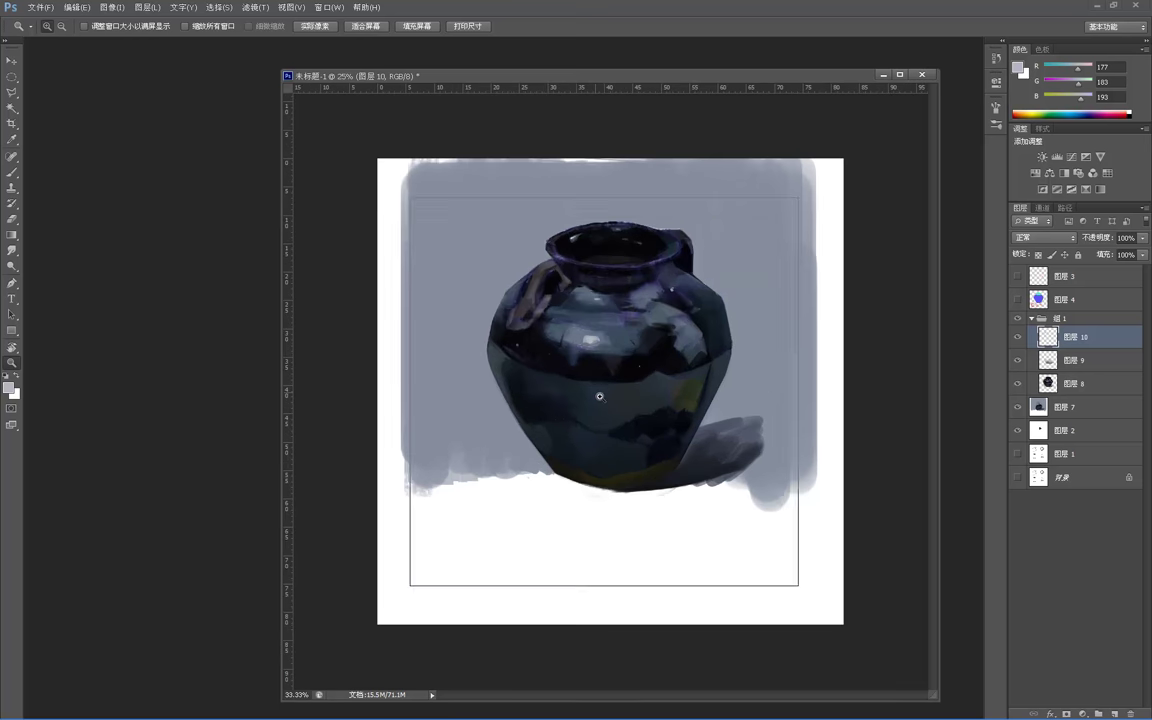
{"action": "left_click", "coordinate": [602, 394]}
{"action": "left_click", "coordinate": [602, 394]}
{"action": "left_click", "coordinate": [559, 456]}
{"action": "key", "text": "b"}
{"action": "left_click", "coordinate": [555, 605], "text": "alt"}
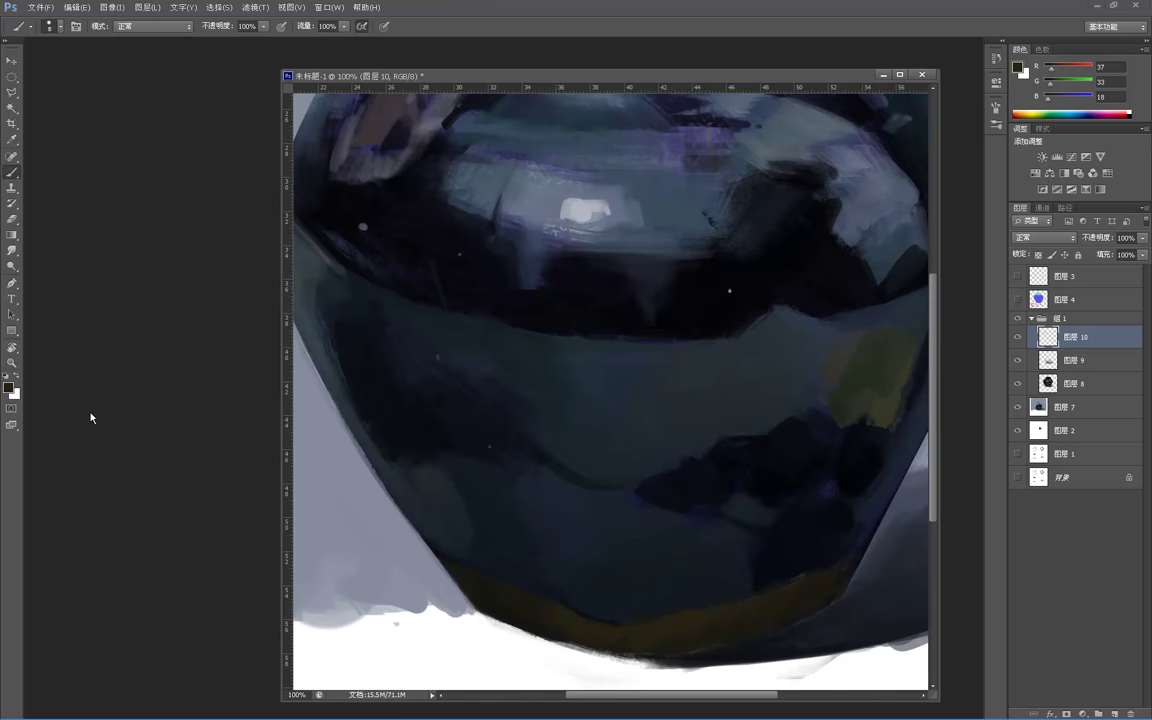
{"action": "left_click", "coordinate": [9, 387]}
{"action": "left_click_drag", "start_coordinate": [328, 255], "coordinate": [326, 212]}
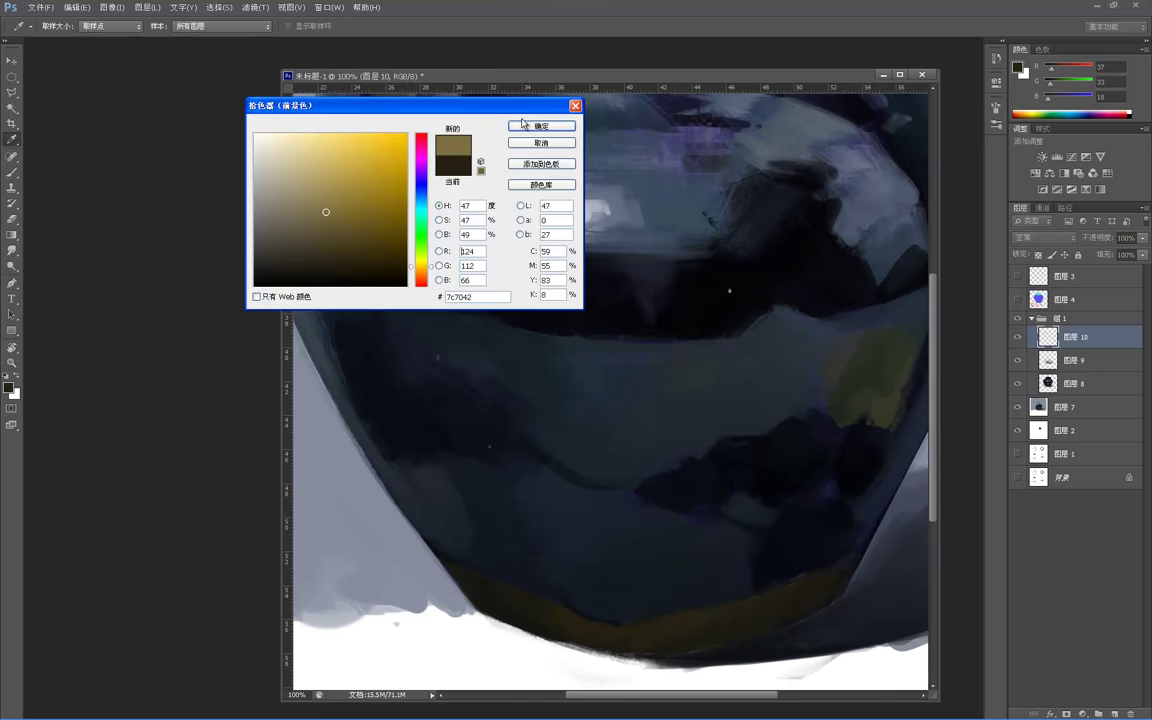
{"action": "left_click_drag", "start_coordinate": [430, 267], "coordinate": [431, 271]}
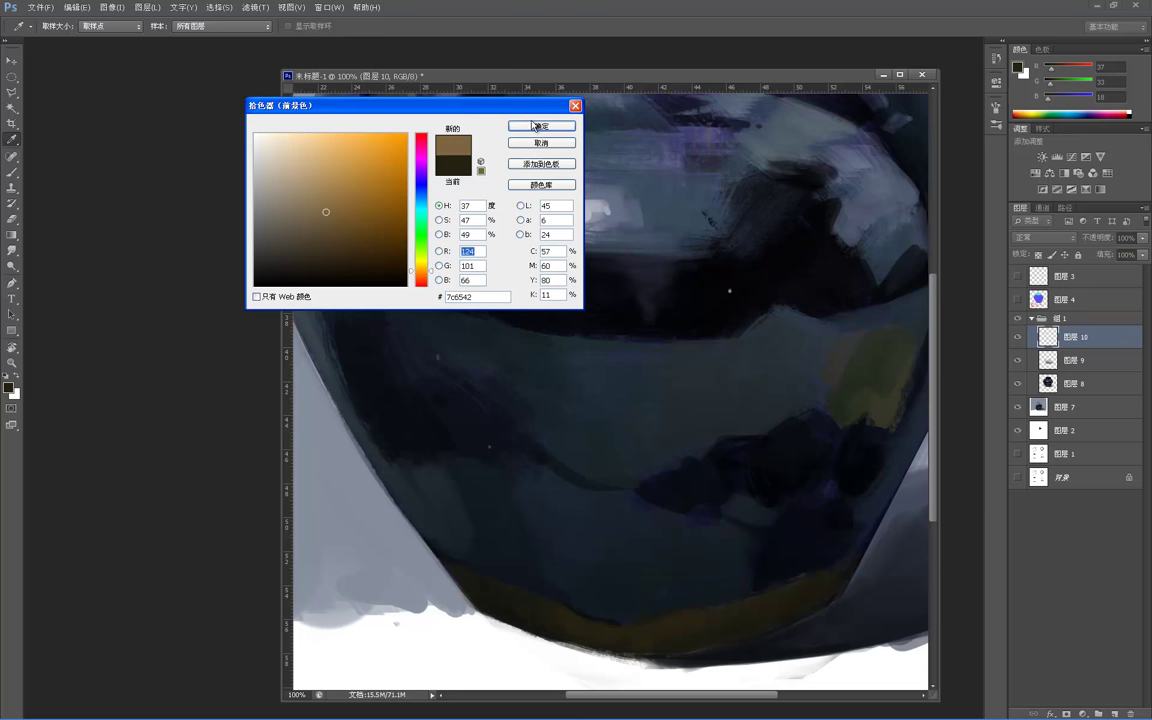
{"action": "left_click", "coordinate": [533, 125]}
- Paint the left part of the jar's brown base band with the lighter brown and sampled RGB 54, 46, 31
{"action": "left_click_drag", "start_coordinate": [531, 444], "coordinate": [495, 413]}
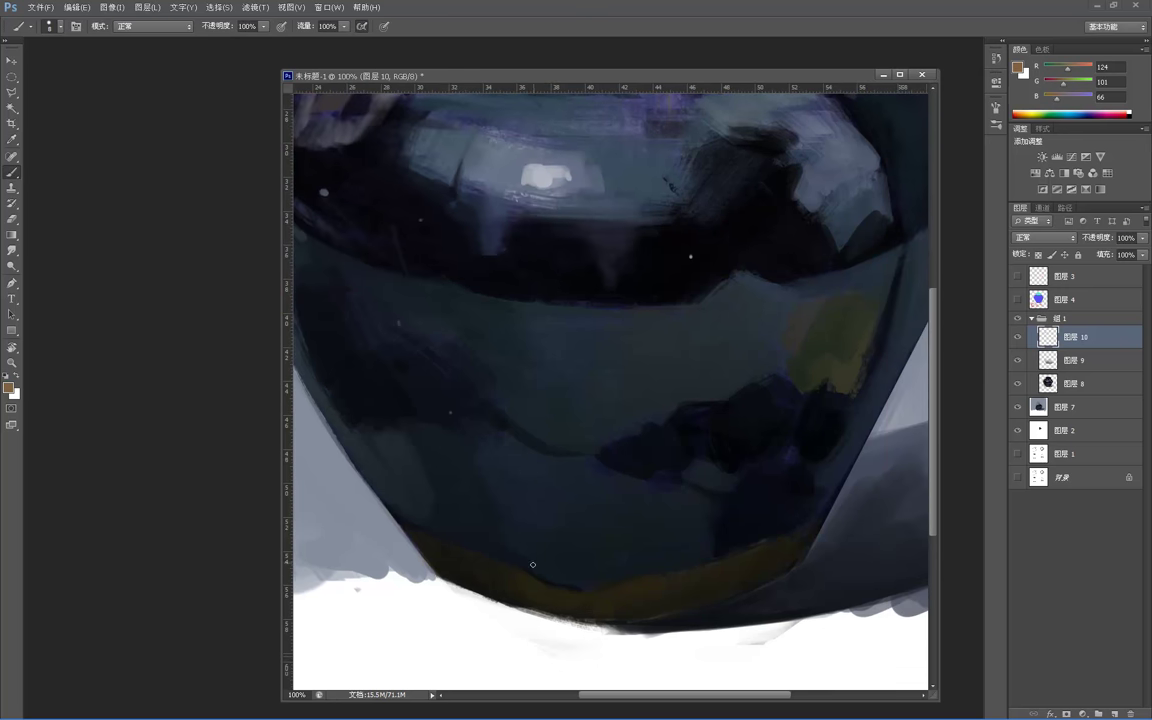
{"action": "left_click_drag", "start_coordinate": [525, 574], "coordinate": [457, 548]}
{"action": "left_click", "coordinate": [459, 550], "text": "alt"}
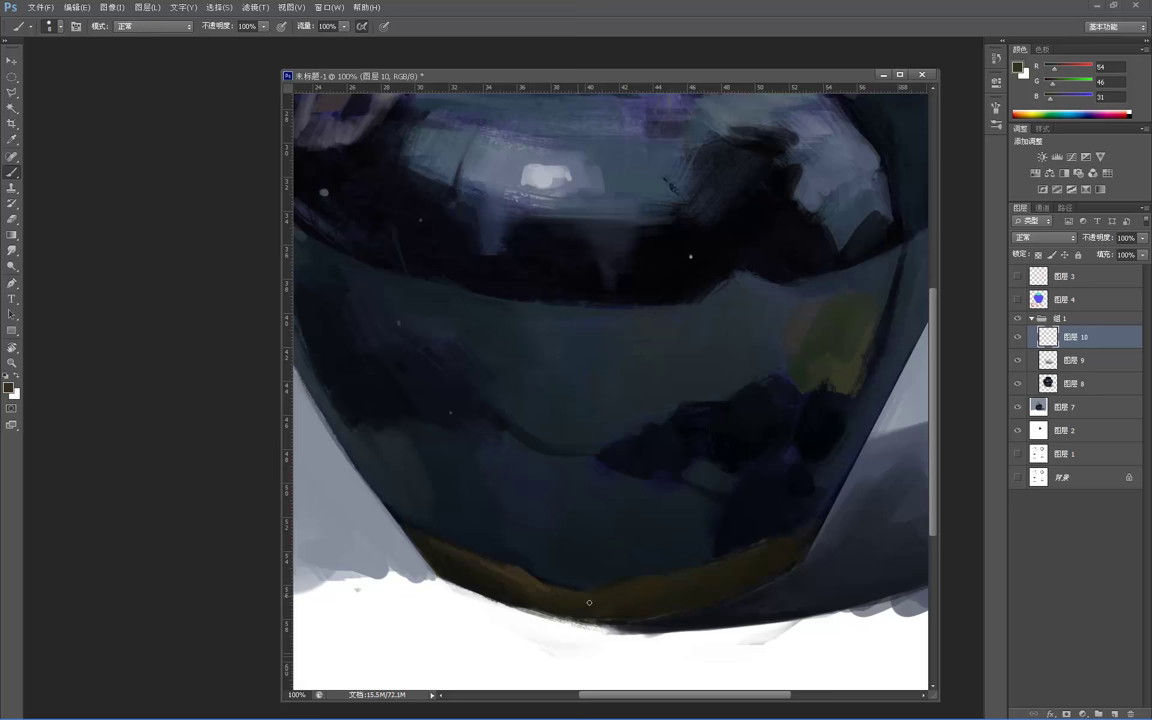
- Clean up the dark band around the jar's shoulder with sampled near-blacks such as RGB 10, 10, 18 and 6, 6, 10
{"action": "key", "text": "z"}
{"action": "left_click", "coordinate": [579, 548], "text": "alt"}
{"action": "left_click", "coordinate": [611, 548], "text": "alt"}
{"action": "left_click", "coordinate": [630, 556], "text": "alt"}
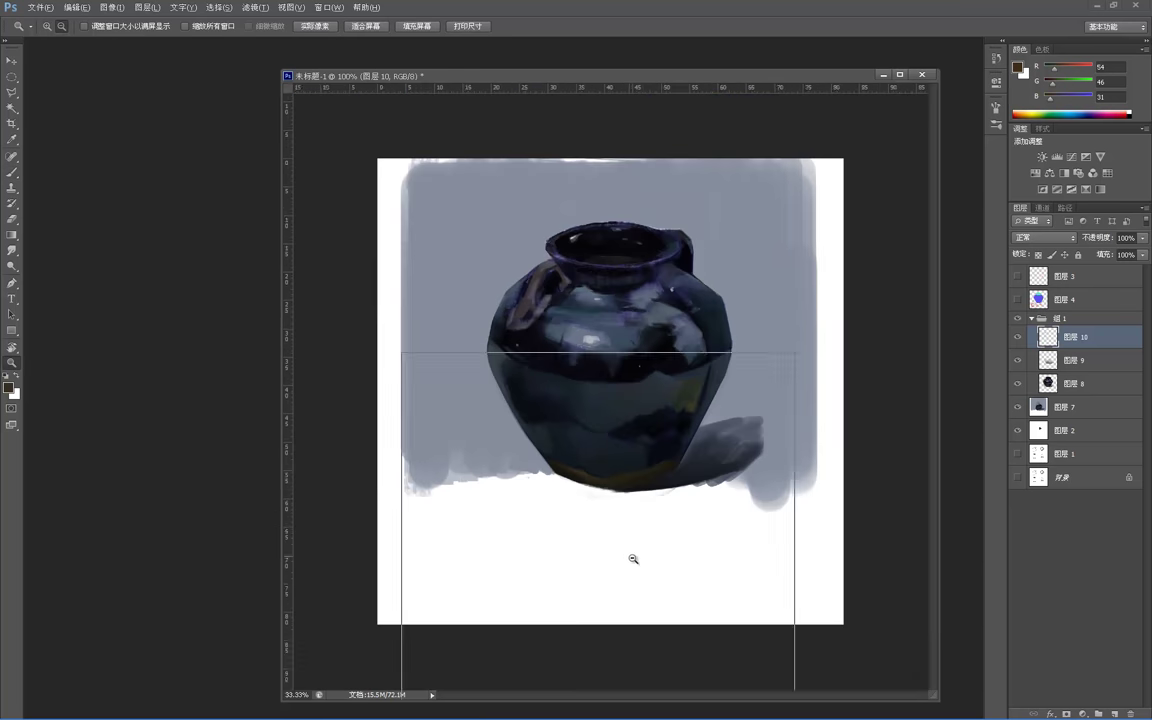
{"action": "left_click", "coordinate": [633, 558], "text": "alt"}
{"action": "left_click", "coordinate": [645, 534], "text": "alt"}
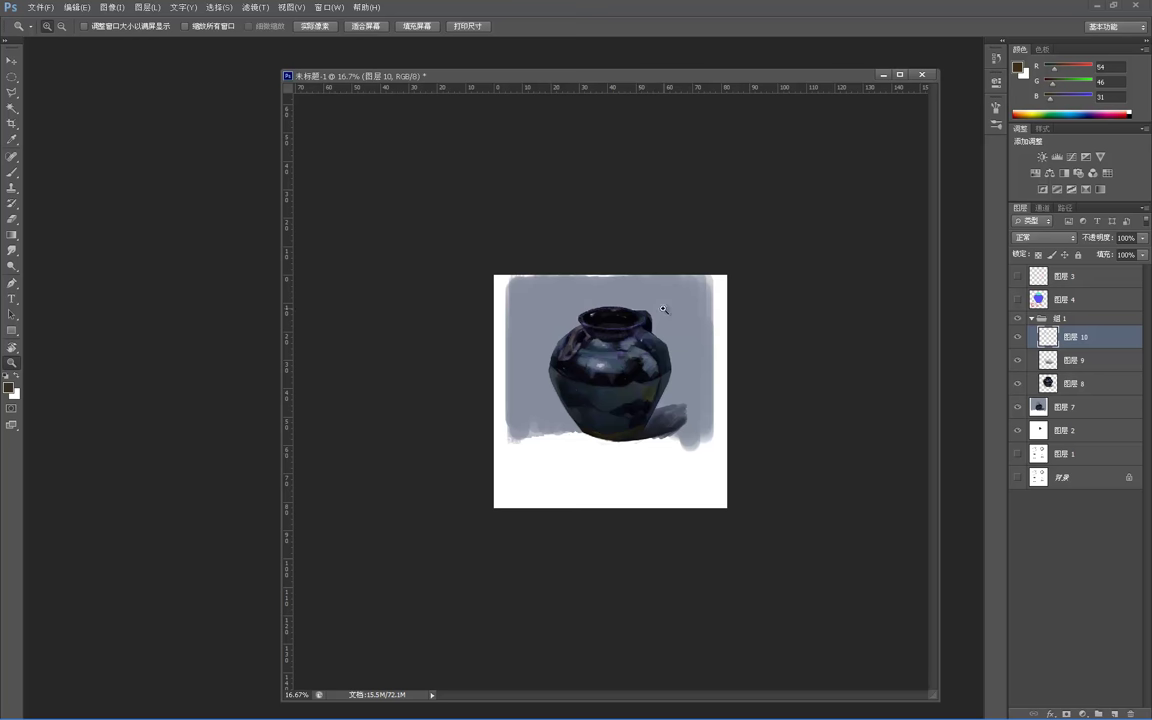
{"action": "scroll", "coordinate": [655, 298], "scroll_direction": "up", "scroll_amount": 4}
{"action": "key", "text": "b"}
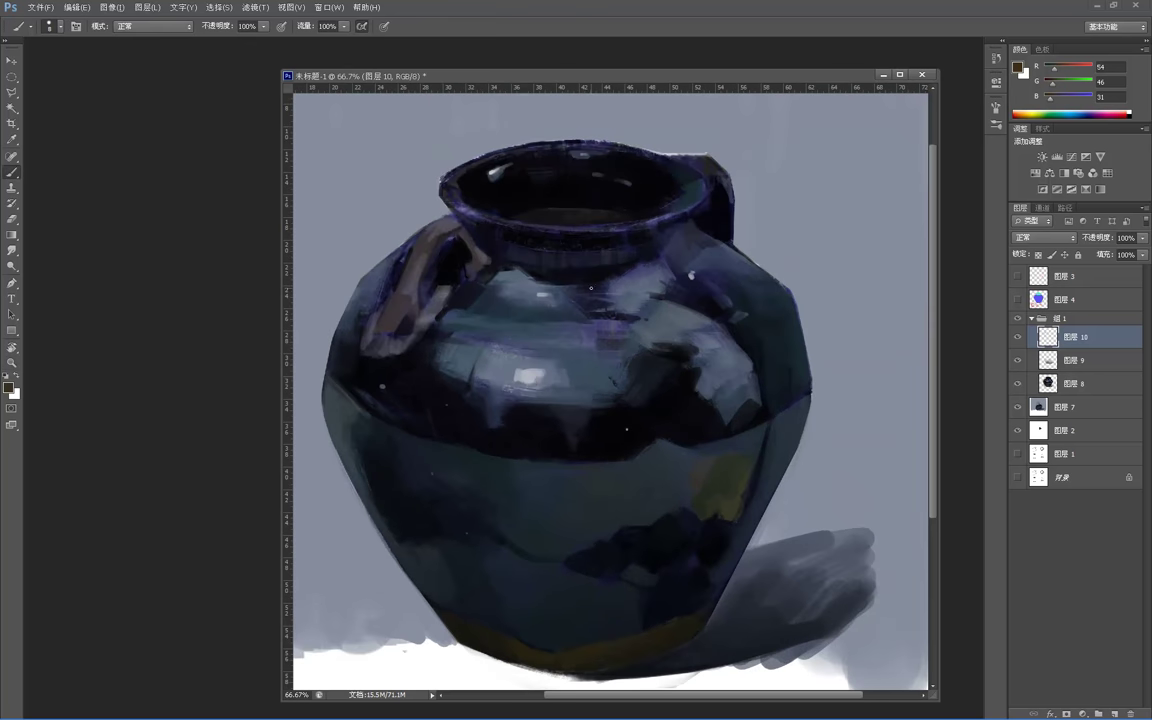
{"action": "left_click", "coordinate": [520, 410], "text": "alt"}
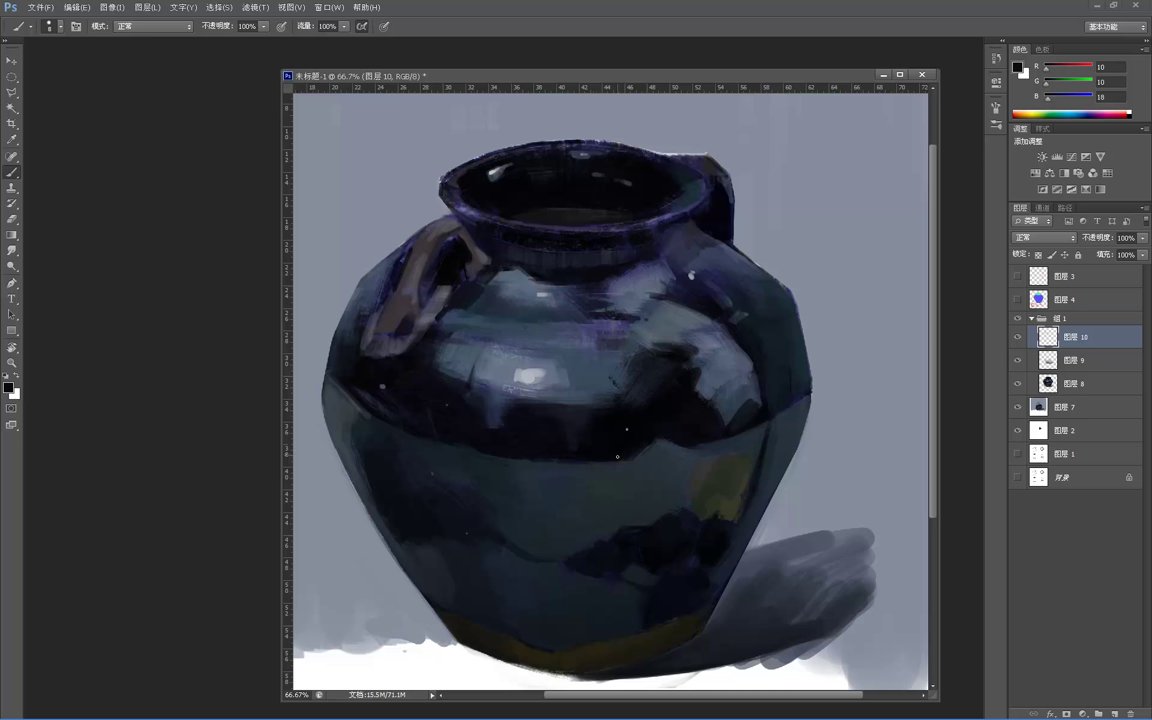
{"action": "left_click", "coordinate": [600, 474], "text": "alt"}
{"action": "left_click", "coordinate": [580, 449], "text": "alt"}
- Refine the jar's left contour and shoulder edge with sampled blues RGB 31, 36, 54 and 47, 59, 77
{"action": "key", "text": "z"}
{"action": "left_click", "coordinate": [625, 406]}
{"action": "left_click", "coordinate": [644, 406], "text": "alt"}
{"action": "left_click", "coordinate": [657, 409], "text": "alt"}
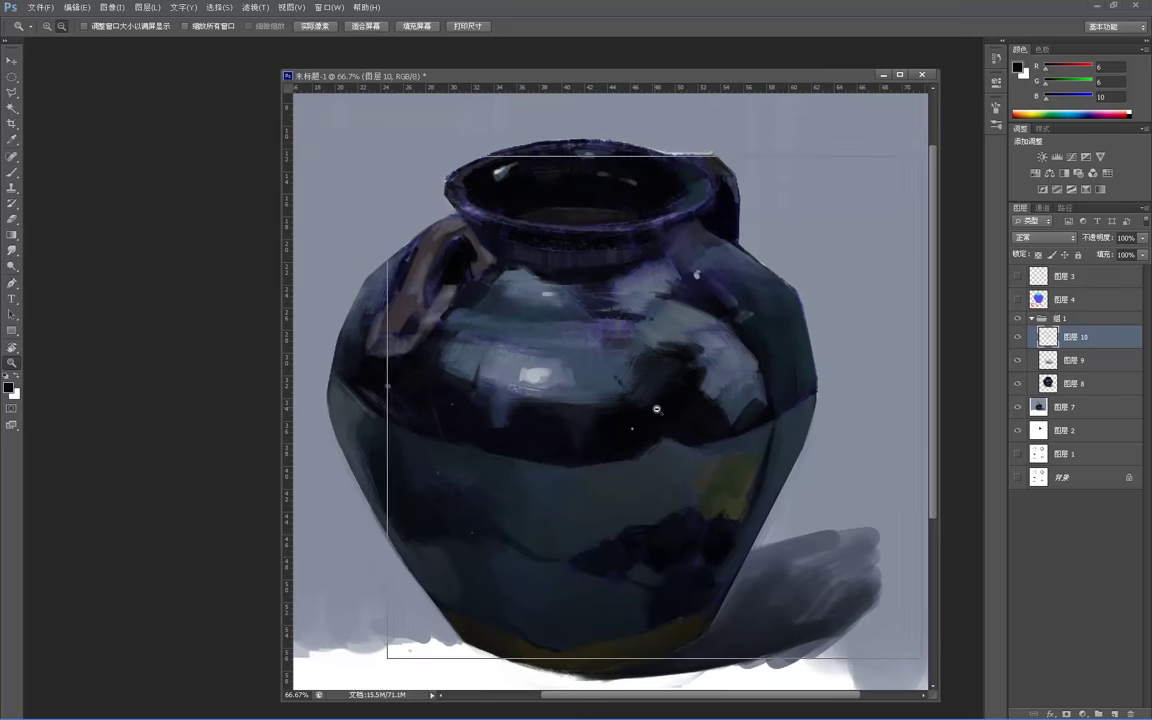
{"action": "left_click", "coordinate": [657, 408], "text": "alt"}
{"action": "left_click", "coordinate": [657, 406], "text": "alt"}
{"action": "left_click", "coordinate": [552, 356]}
{"action": "left_click", "coordinate": [538, 350]}
{"action": "left_click", "coordinate": [476, 329]}
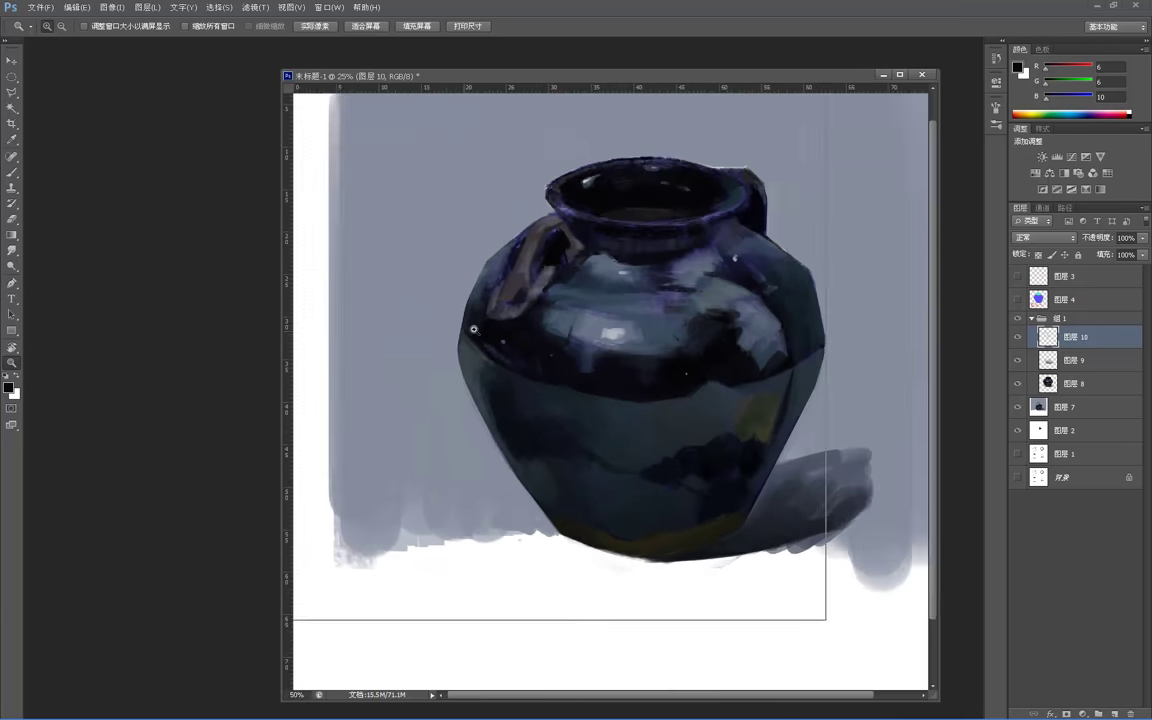
{"action": "key", "text": "b"}
{"action": "left_click", "coordinate": [484, 354], "text": "alt"}
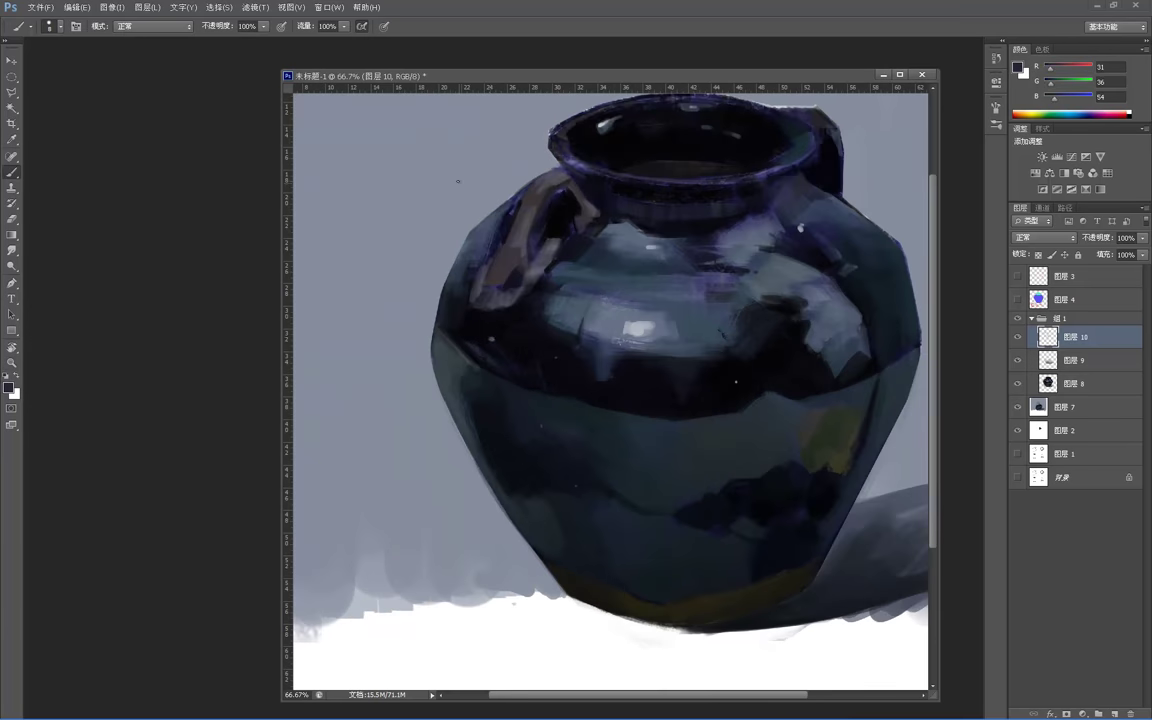
{"action": "left_click", "coordinate": [456, 268], "text": "alt"}
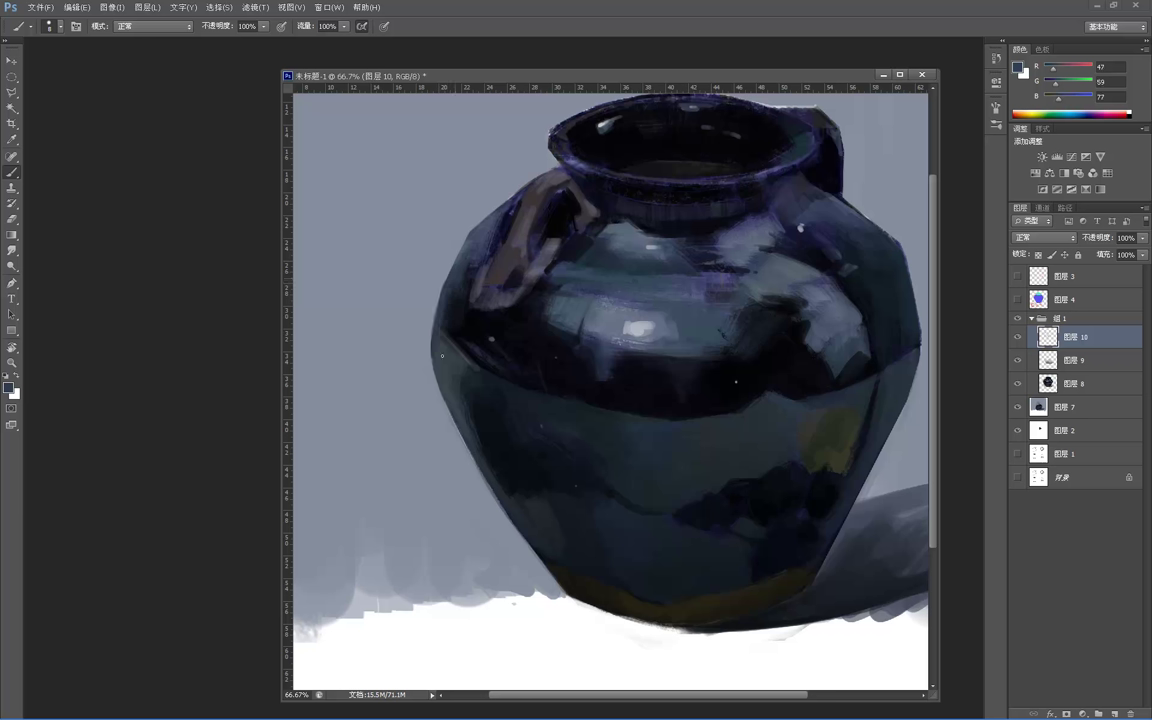
- Trim the jar's right shoulder contour into a smoother curve with the sampled background grey RGB 134, 142, 158
{"action": "key", "text": "z"}
{"action": "left_click", "coordinate": [474, 211], "text": "alt"}
{"action": "left_click", "coordinate": [472, 207], "text": "alt"}
{"action": "left_click", "coordinate": [443, 111], "text": "alt"}
{"action": "left_click", "coordinate": [444, 112], "text": "alt"}
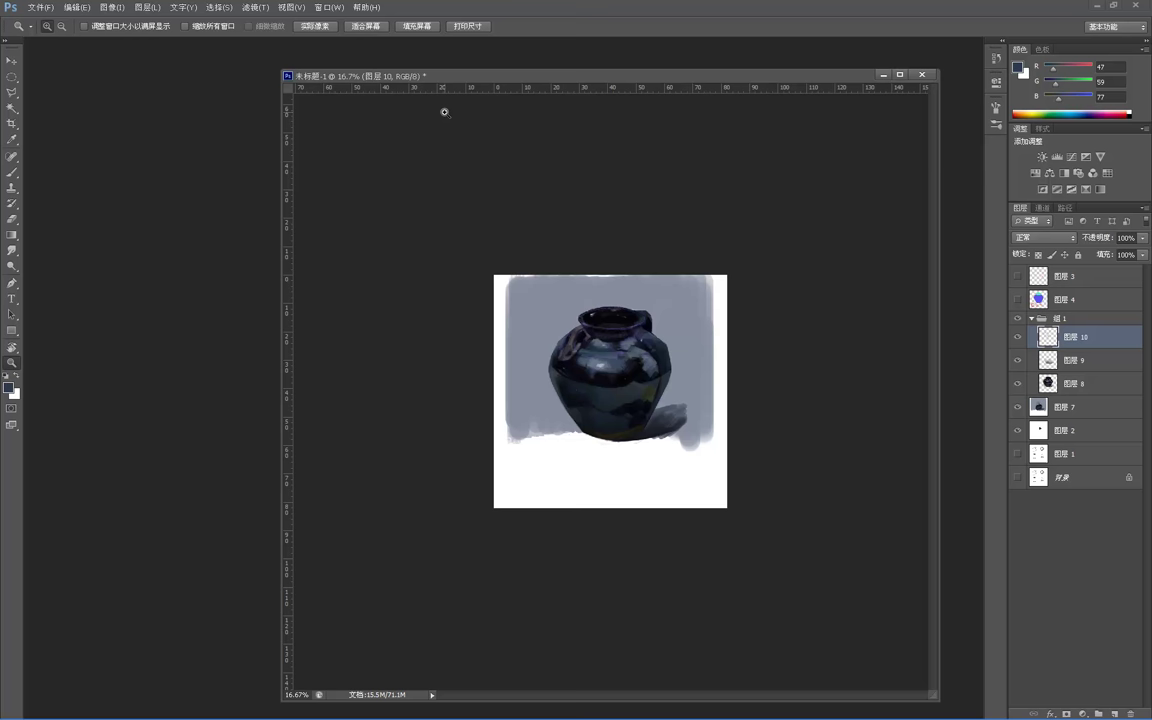
{"action": "left_click", "coordinate": [682, 334]}
{"action": "left_click", "coordinate": [681, 332]}
{"action": "left_click", "coordinate": [679, 324]}
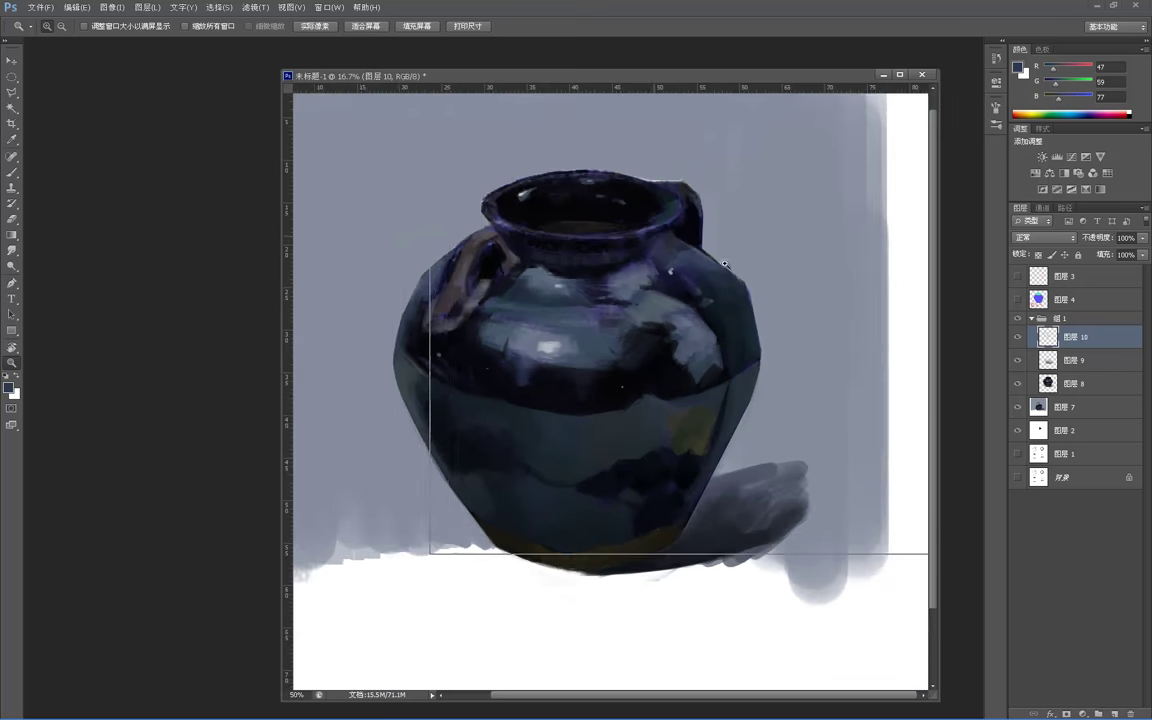
{"action": "left_click", "coordinate": [721, 266]}
{"action": "key", "text": "b"}
{"action": "left_click", "coordinate": [757, 258], "text": "alt"}
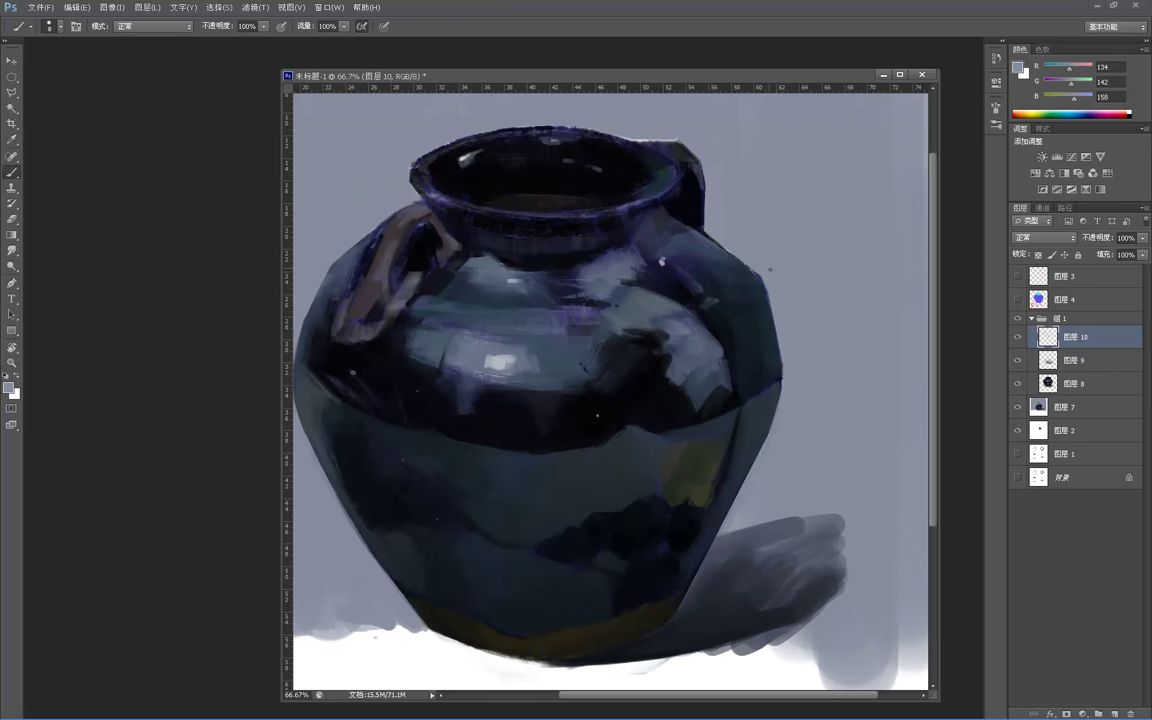
{"action": "left_click_drag", "start_coordinate": [749, 267], "coordinate": [773, 315]}
{"action": "left_click_drag", "start_coordinate": [751, 269], "coordinate": [775, 329]}
{"action": "left_click_drag", "start_coordinate": [784, 361], "coordinate": [780, 394]}
- Smooth the jar's left shoulder contour with the background grey RGB 133, 141, 157
{"action": "key", "text": "z"}
{"action": "left_click", "coordinate": [790, 301], "text": "alt"}
{"action": "left_click", "coordinate": [756, 247], "text": "alt"}
{"action": "left_click", "coordinate": [745, 248], "text": "alt"}
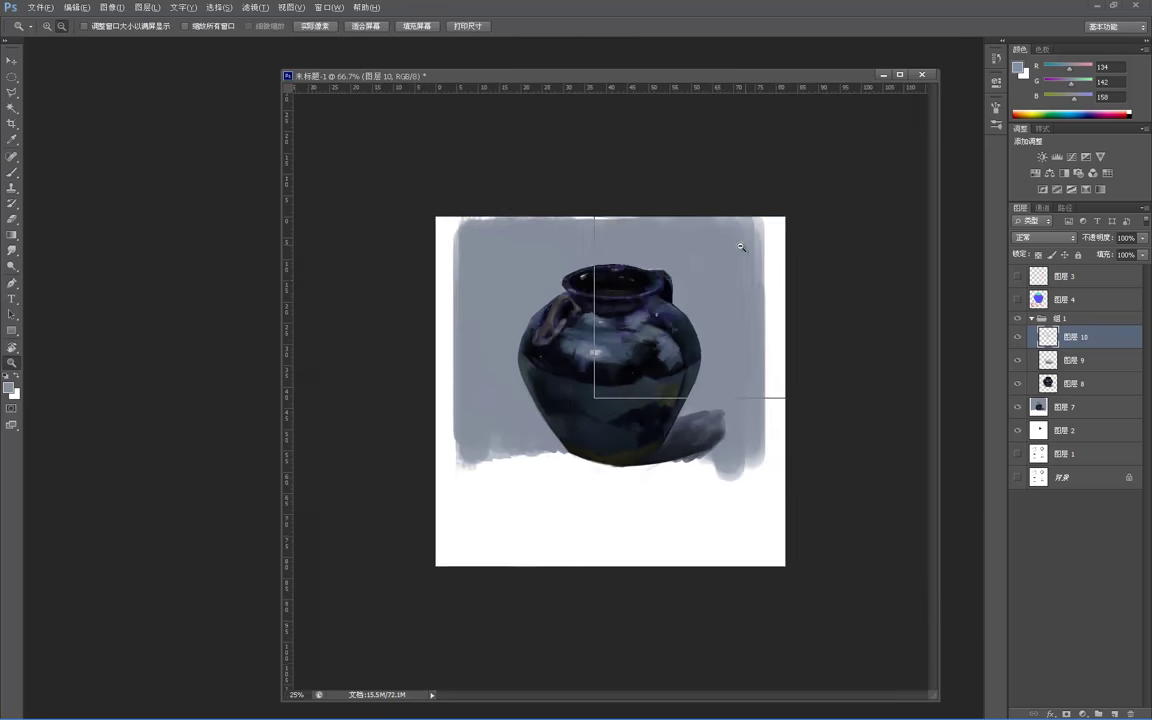
{"action": "left_click", "coordinate": [742, 249], "text": "alt"}
{"action": "left_click", "coordinate": [562, 330]}
{"action": "left_click", "coordinate": [552, 332]}
{"action": "left_click", "coordinate": [545, 333]}
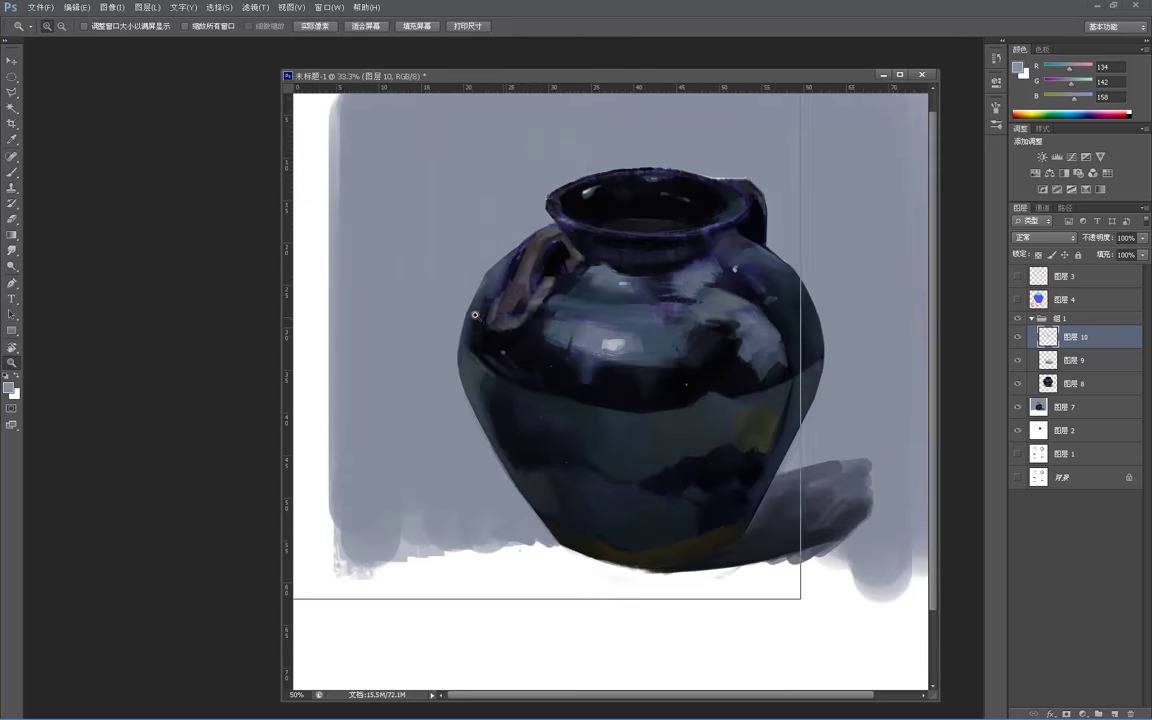
{"action": "left_click", "coordinate": [512, 337]}
{"action": "left_click", "coordinate": [482, 335]}
{"action": "key", "text": "b"}
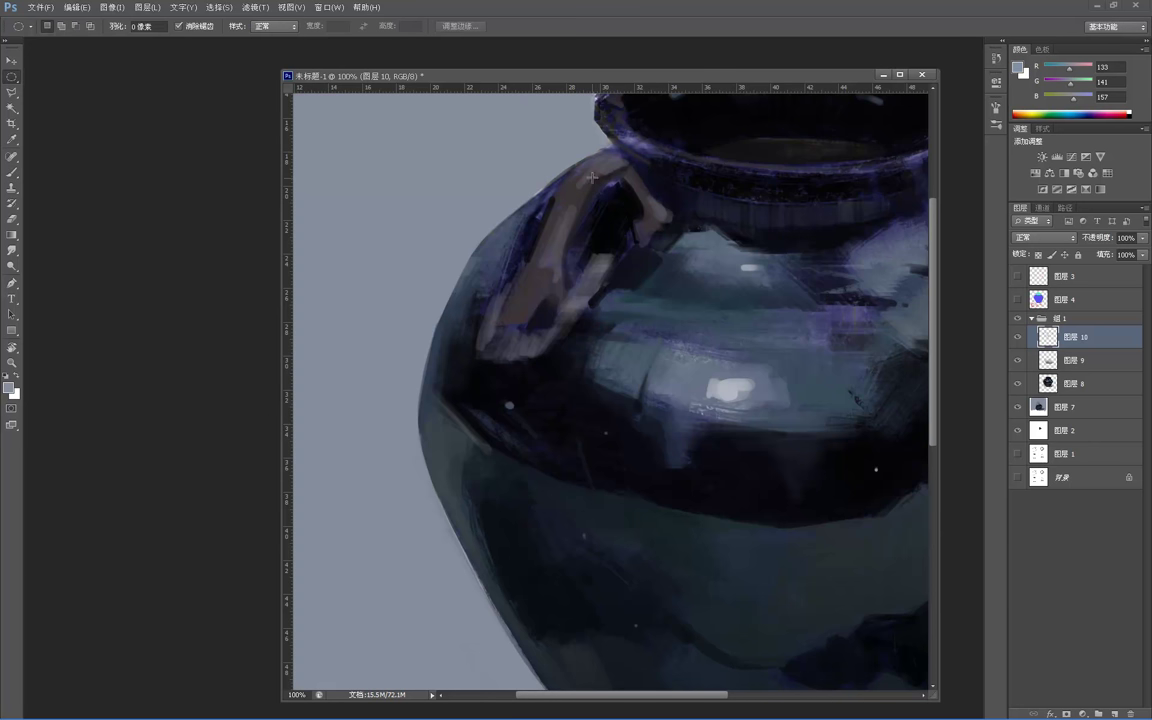
- Select the left handle's shape with the Polygonal Lasso, following its outer and inner edges, and hide the selection outline
{"action": "key", "text": "l"}
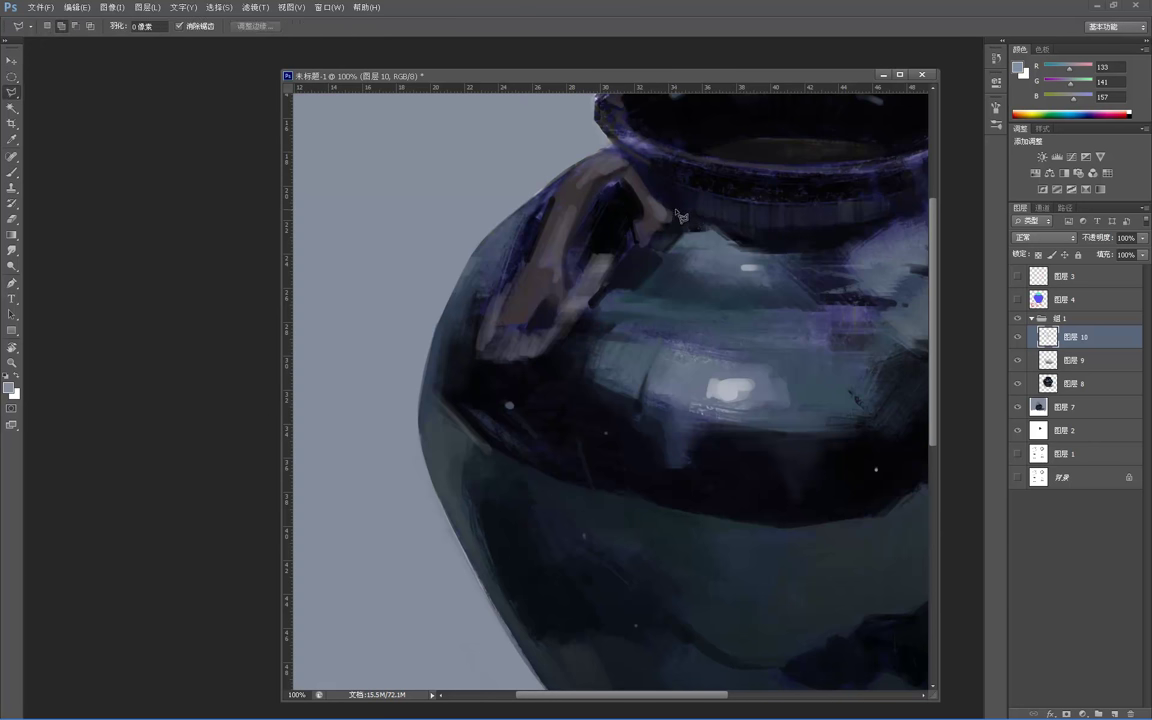
{"action": "left_click", "coordinate": [671, 213]}
{"action": "left_click", "coordinate": [627, 160]}
{"action": "left_click", "coordinate": [603, 150]}
{"action": "left_click", "coordinate": [565, 171]}
{"action": "left_click", "coordinate": [497, 294]}
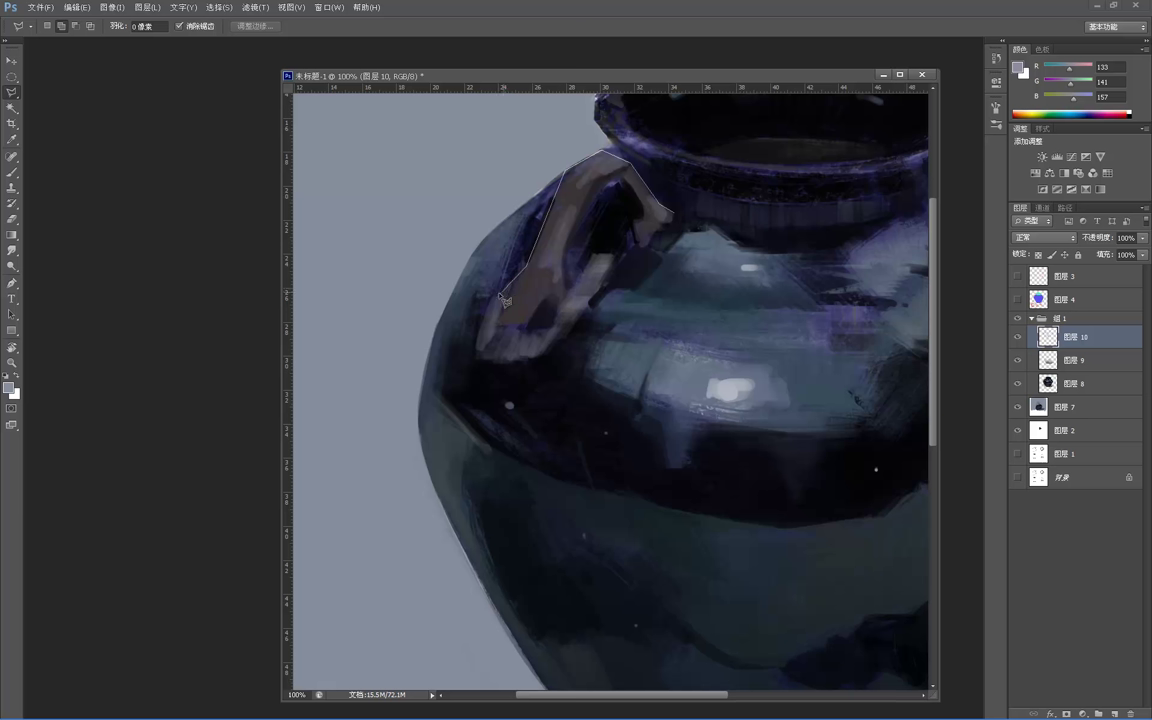
{"action": "left_click", "coordinate": [473, 364]}
{"action": "left_click", "coordinate": [553, 352]}
{"action": "left_click", "coordinate": [556, 349]}
{"action": "left_click", "coordinate": [604, 299]}
{"action": "left_click", "coordinate": [595, 302]}
{"action": "left_click", "coordinate": [614, 254]}
{"action": "left_click", "coordinate": [596, 253]}
{"action": "left_click", "coordinate": [583, 284]}
{"action": "left_click", "coordinate": [571, 291]}
{"action": "left_click", "coordinate": [569, 250]}
{"action": "left_click", "coordinate": [604, 184]}
{"action": "left_click", "coordinate": [618, 178]}
{"action": "left_click", "coordinate": [642, 203]}
{"action": "left_click", "coordinate": [634, 232]}
{"action": "left_click", "coordinate": [640, 248]}
{"action": "left_click", "coordinate": [664, 224]}
{"action": "left_click", "coordinate": [675, 214]}
{"action": "key", "text": "ctrl+h"}
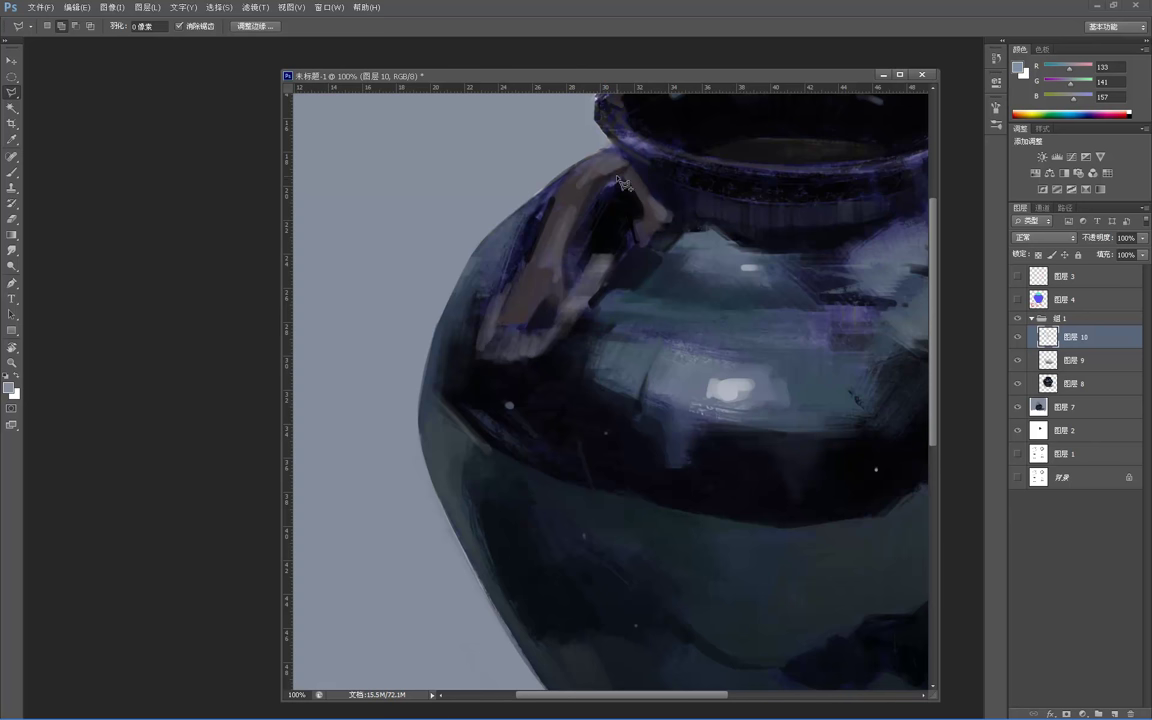
- Shade the selected handle's upper inner edge with sampled RGB 40, 37, 46, using the 50 px flat brush tip reduced to 25 px
{"action": "key", "text": "b"}
{"action": "left_click", "coordinate": [631, 160], "text": "alt"}
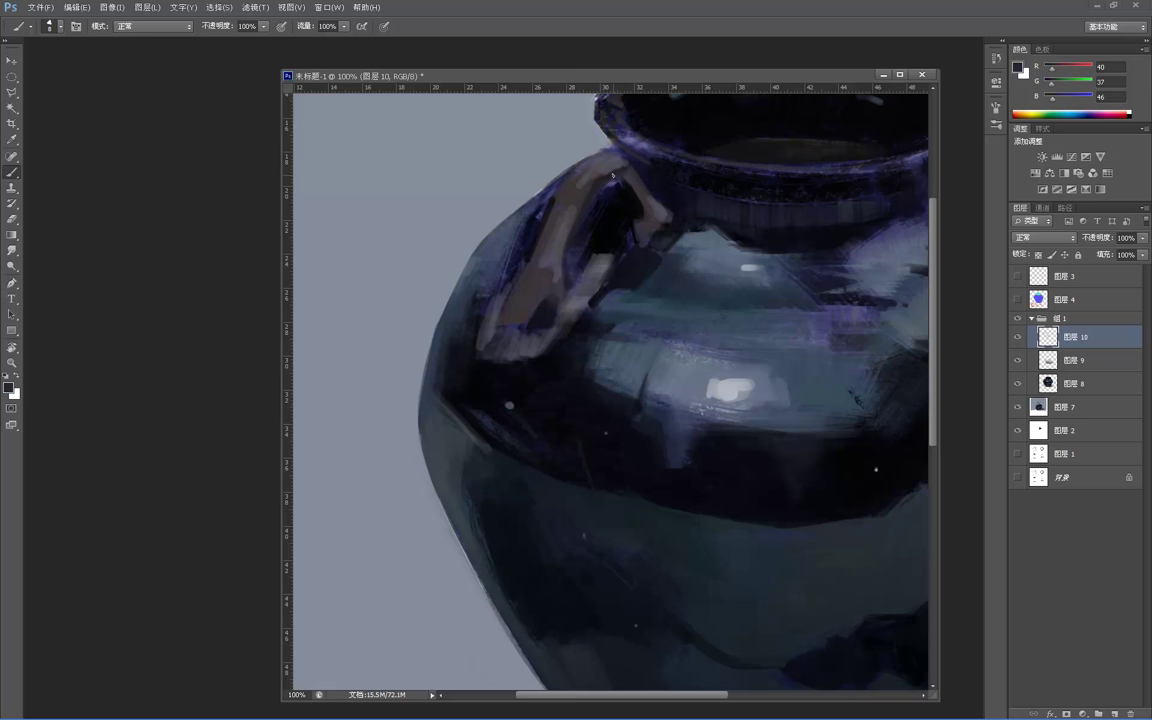
{"action": "right_click", "coordinate": [716, 328]}
{"action": "left_click", "coordinate": [756, 409]}
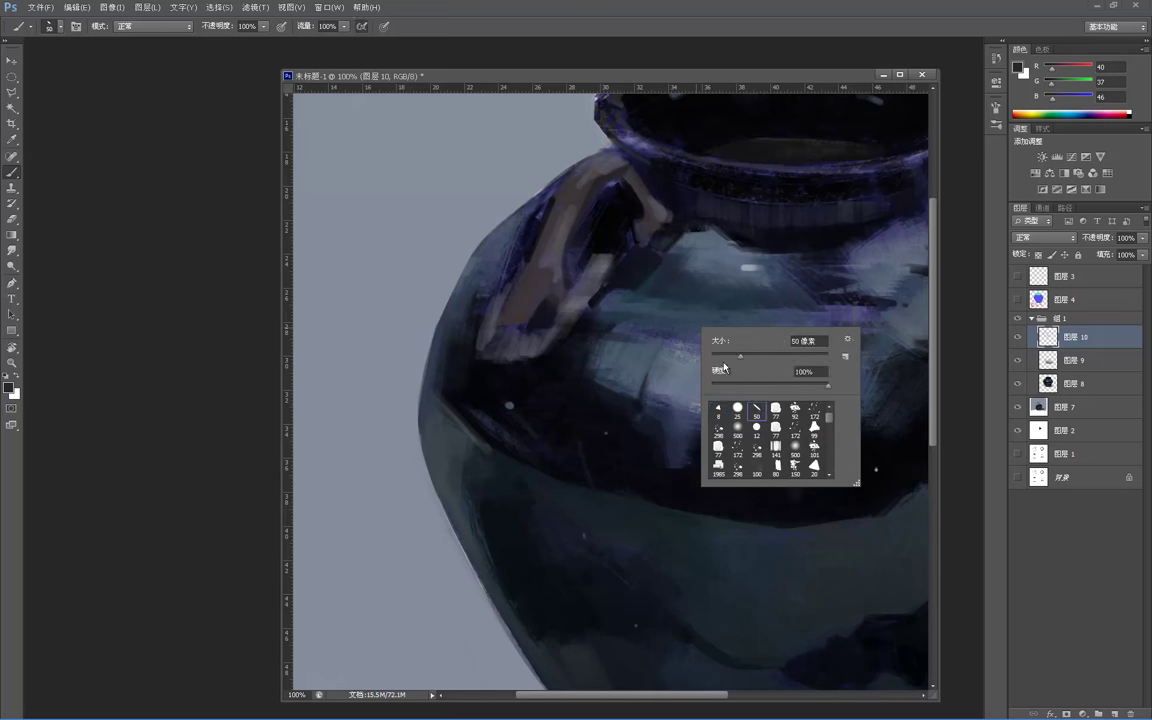
{"action": "left_click", "coordinate": [616, 175]}
{"action": "key", "text": "["}
{"action": "key", "text": "["}
{"action": "key", "text": "["}
{"action": "key", "text": "["}
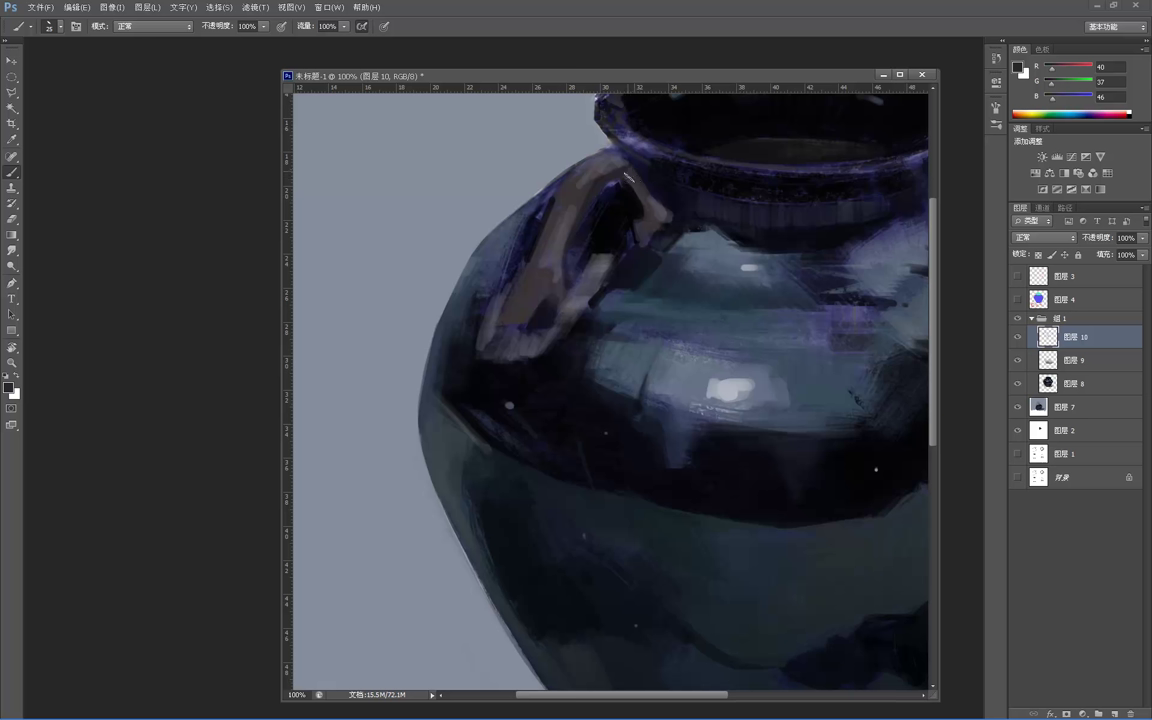
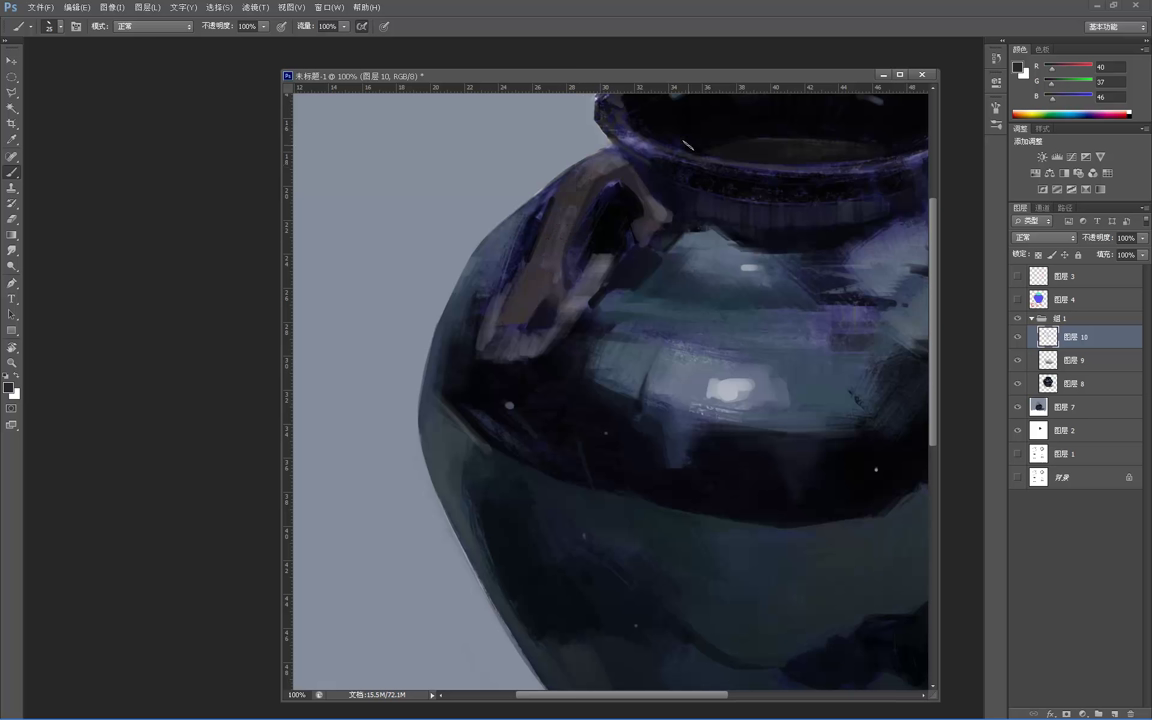
- Model the left handle's front face with sampled browns, from light RGB 144, 127, 111 to dark RGB 62, 55, 57
{"action": "left_click", "coordinate": [657, 213], "text": "alt"}
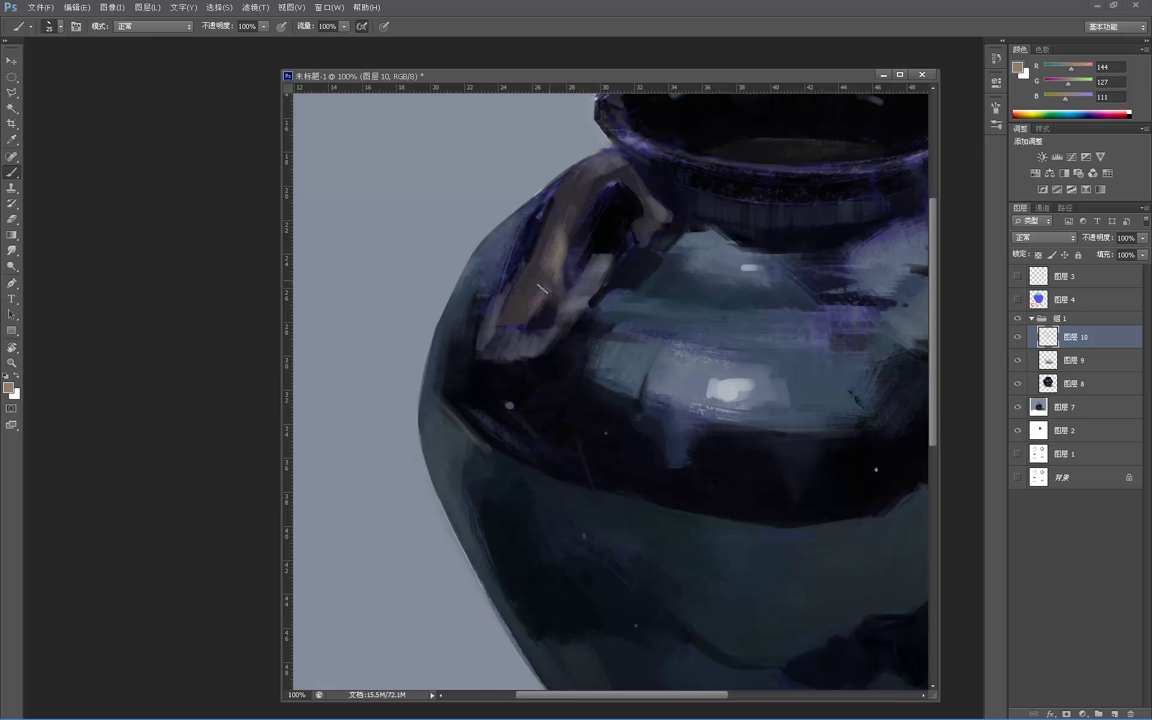
{"action": "left_click", "coordinate": [552, 262], "text": "alt"}
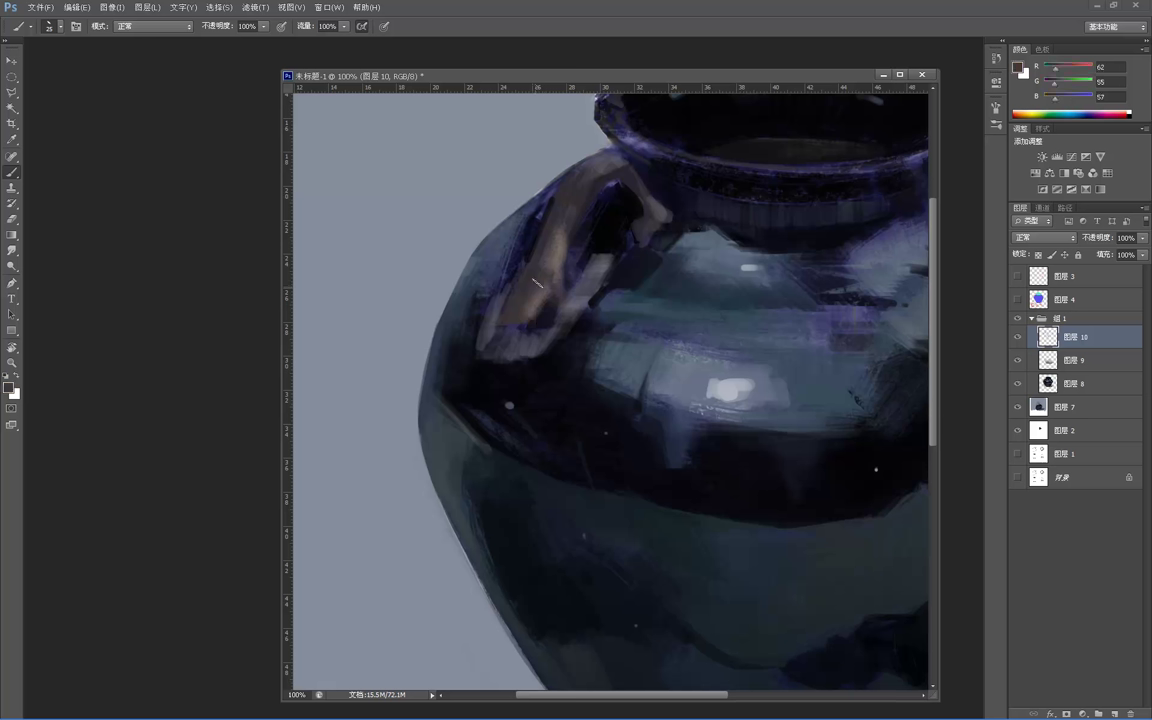
{"action": "left_click", "coordinate": [562, 265], "text": "alt"}
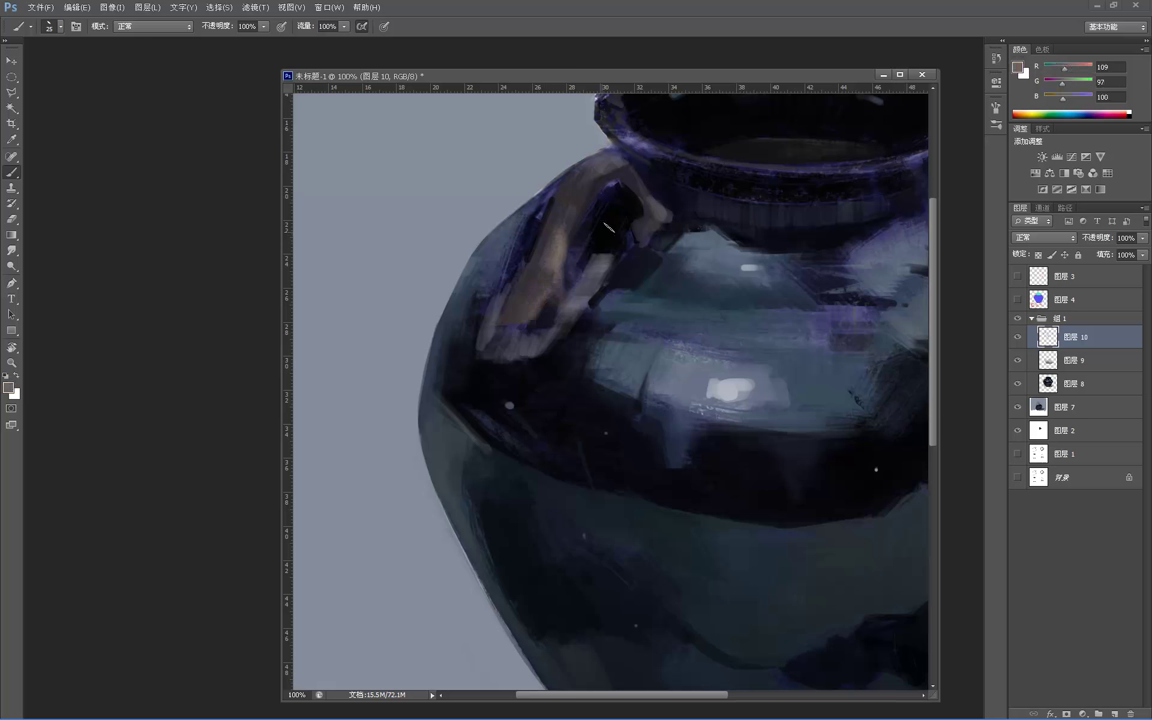
- Sharpen the left handle's upper end where it meets the neck with RGB 109, 97, 100, and trim its tip with a sampled dark tone
{"action": "key", "text": "z"}
{"action": "left_click", "coordinate": [617, 215], "text": "alt"}
{"action": "left_click", "coordinate": [598, 180], "text": "alt"}
{"action": "left_click", "coordinate": [528, 174], "text": "alt"}
{"action": "left_click", "coordinate": [556, 280]}
{"action": "left_click", "coordinate": [557, 280]}
{"action": "left_click", "coordinate": [556, 280]}
{"action": "left_click", "coordinate": [557, 280]}
{"action": "key", "text": "b"}
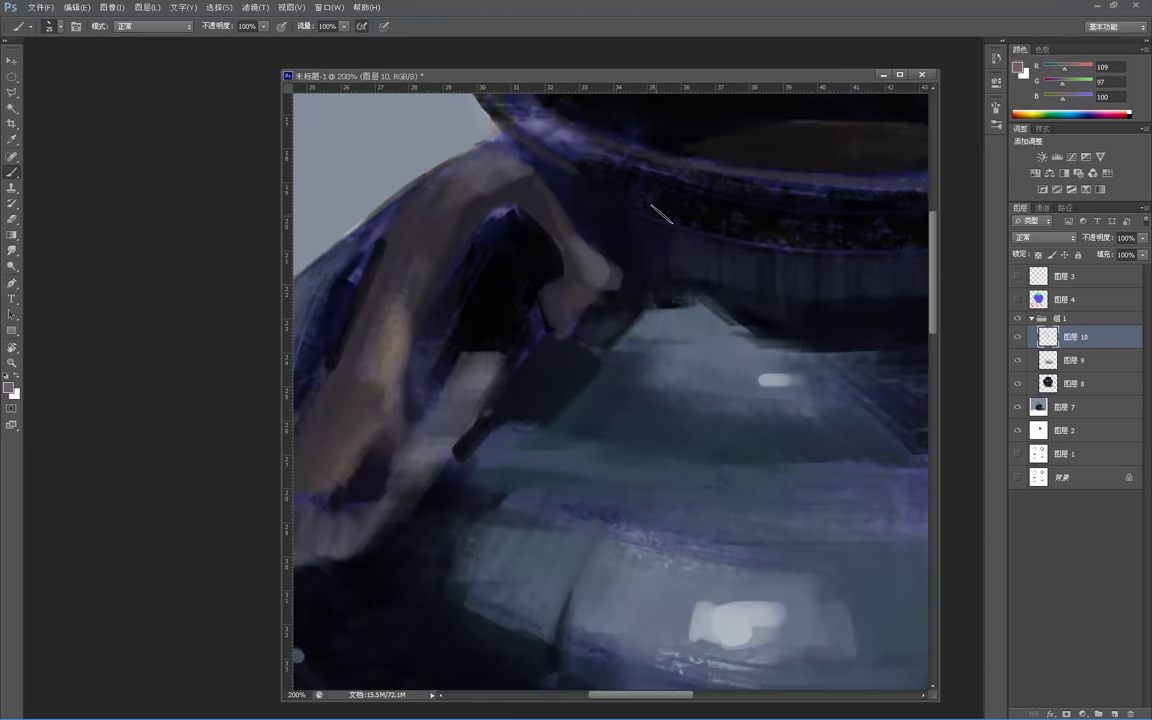
{"action": "mouse_move", "coordinate": [538, 209]}
{"action": "left_mouse_down"}
{"action": "mouse_move", "coordinate": [567, 225]}
{"action": "mouse_move", "coordinate": [540, 165]}
{"action": "mouse_move", "coordinate": [536, 184]}
{"action": "mouse_move", "coordinate": [525, 151]}
{"action": "left_mouse_up"}
{"action": "mouse_move", "coordinate": [573, 204]}
{"action": "left_mouse_down"}
{"action": "mouse_move", "coordinate": [565, 236]}
{"action": "mouse_move", "coordinate": [575, 226]}
{"action": "mouse_move", "coordinate": [585, 270]}
{"action": "mouse_move", "coordinate": [593, 234]}
{"action": "mouse_move", "coordinate": [588, 294]}
{"action": "mouse_move", "coordinate": [617, 252]}
{"action": "mouse_move", "coordinate": [620, 294]}
{"action": "left_mouse_up"}
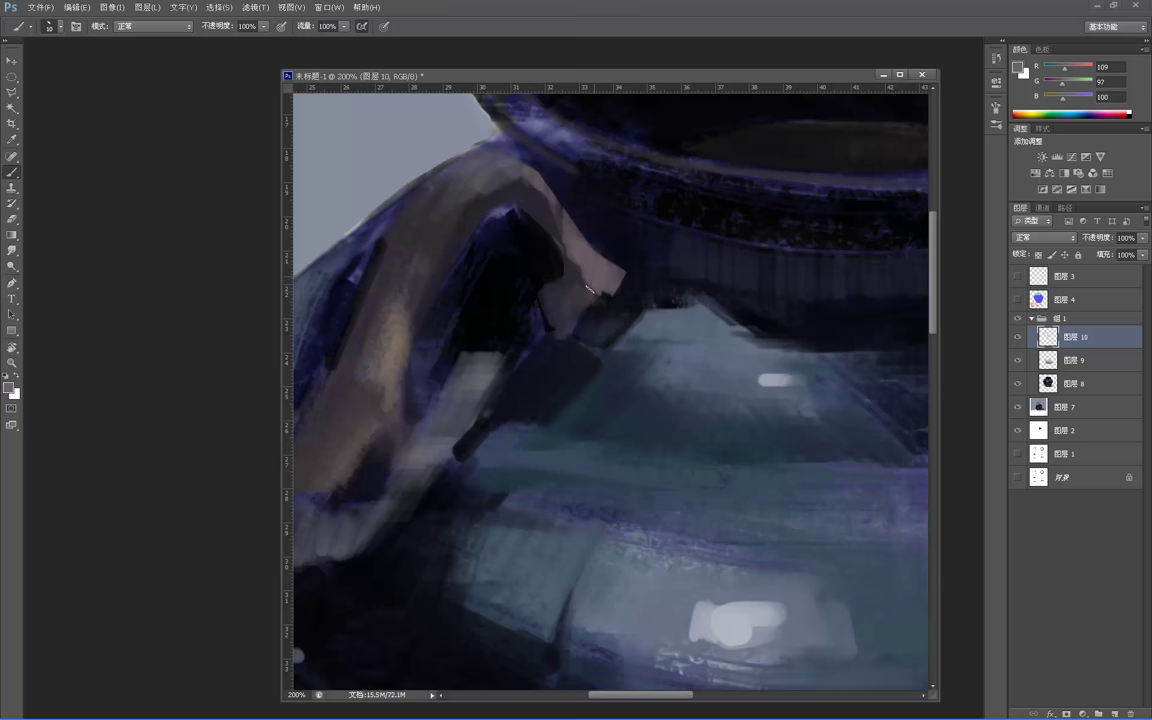
{"action": "left_click", "coordinate": [632, 243], "text": "alt"}
{"action": "mouse_move", "coordinate": [629, 289]}
{"action": "left_mouse_down"}
{"action": "mouse_move", "coordinate": [626, 269]}
{"action": "mouse_move", "coordinate": [613, 291]}
{"action": "left_mouse_up"}
- Blend the left handle's surface with the sampled grey-browns RGB 101, 92, 96 and RGB 91, 81, 87
{"action": "key", "text": "ctrl+space"}
{"action": "left_click", "coordinate": [639, 234]}
{"action": "left_click", "coordinate": [640, 229], "text": "alt"}
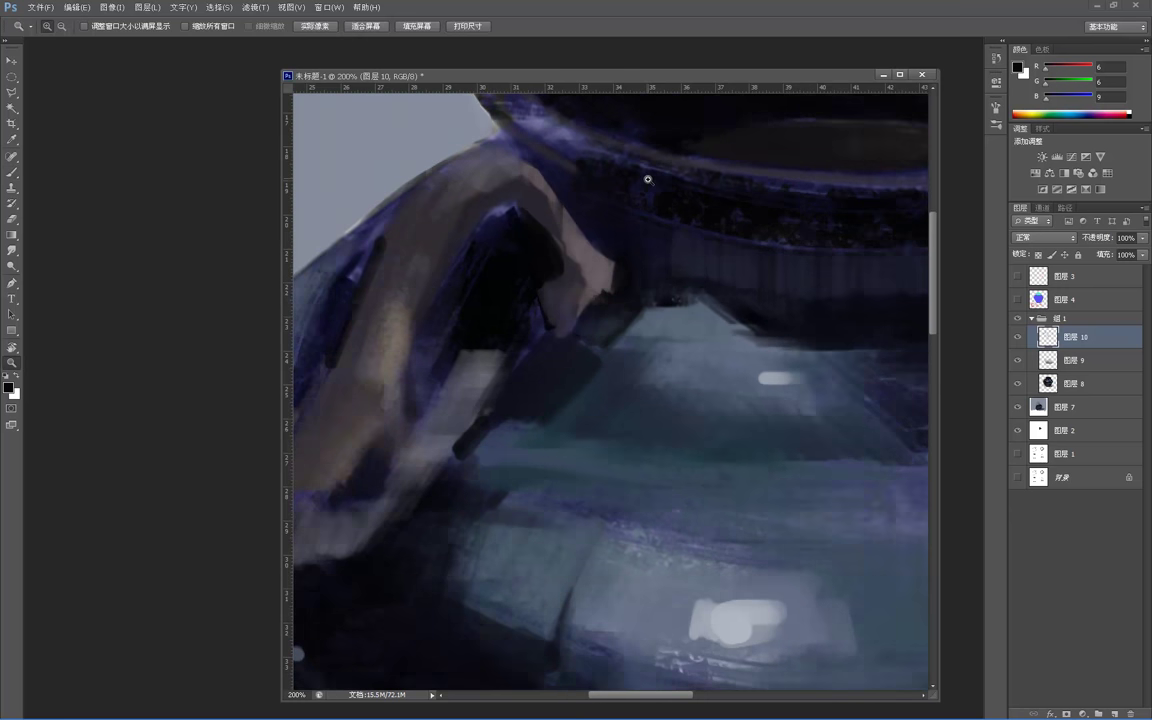
{"action": "left_click", "coordinate": [648, 179], "text": "alt"}
{"action": "left_click", "coordinate": [562, 265], "text": "alt"}
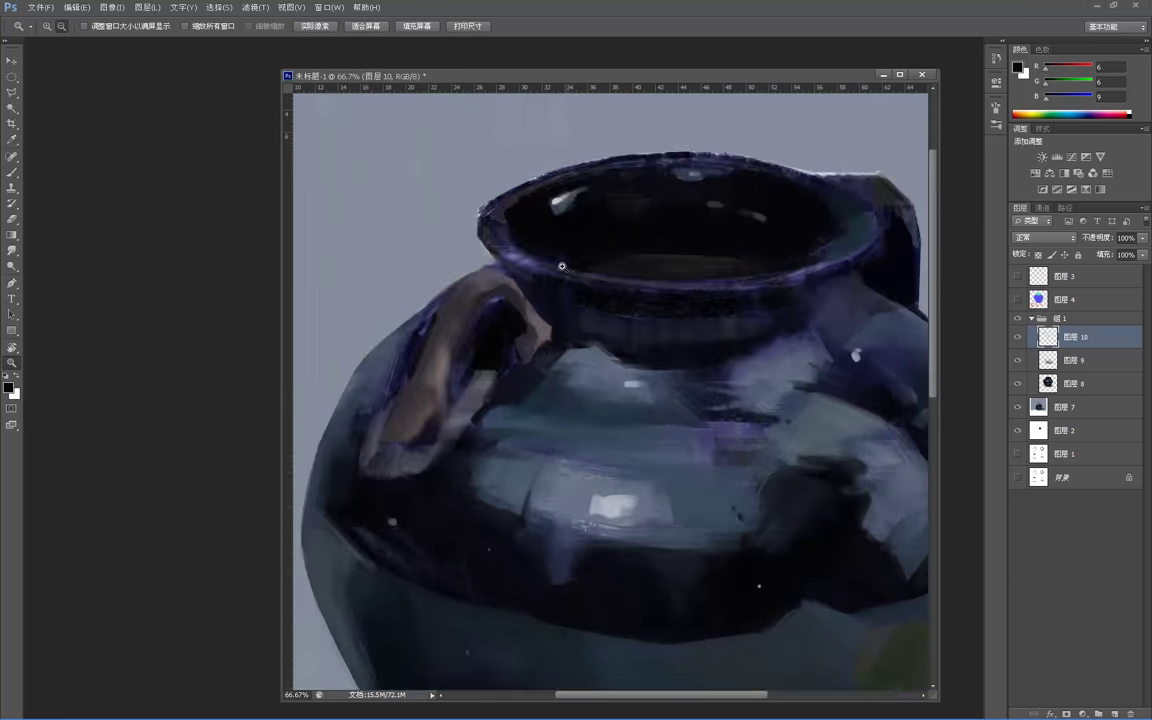
{"action": "left_click", "coordinate": [563, 294], "text": "alt"}
{"action": "left_click", "coordinate": [571, 288], "text": "alt"}
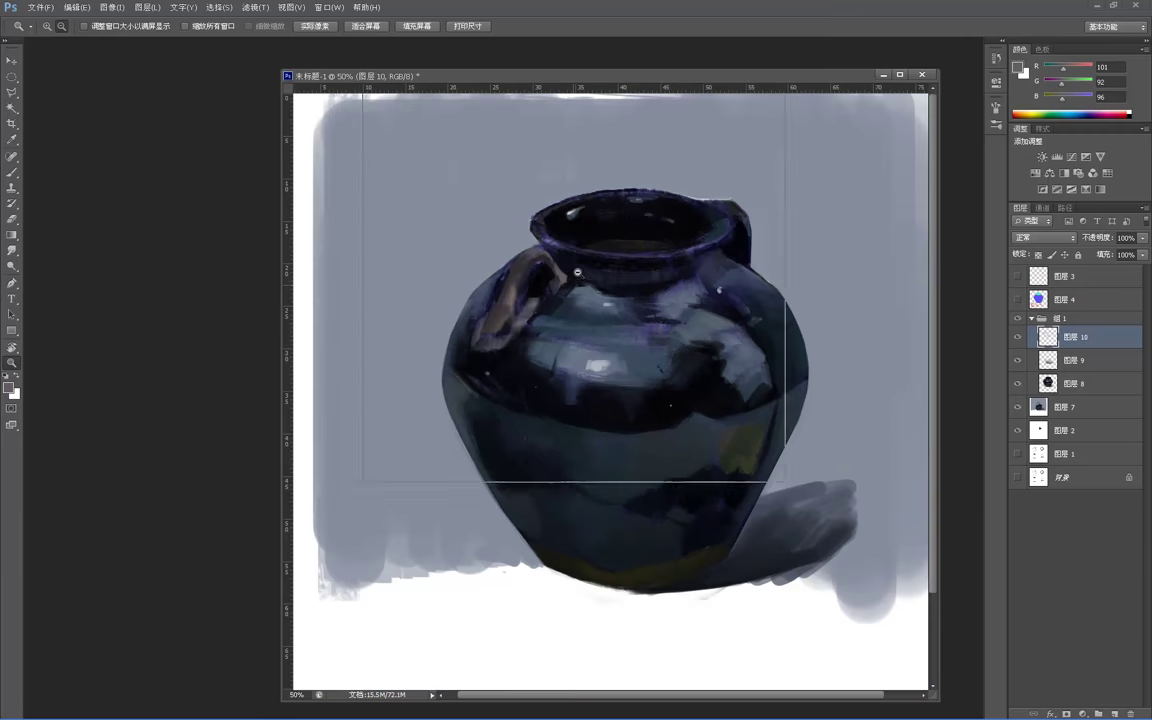
{"action": "left_click", "coordinate": [578, 272], "text": "alt"}
{"action": "left_click", "coordinate": [610, 242], "text": "alt"}
{"action": "left_click", "coordinate": [608, 254], "text": "alt"}
{"action": "left_click", "coordinate": [607, 258]}
{"action": "left_click", "coordinate": [609, 261]}
{"action": "left_click", "coordinate": [590, 246]}
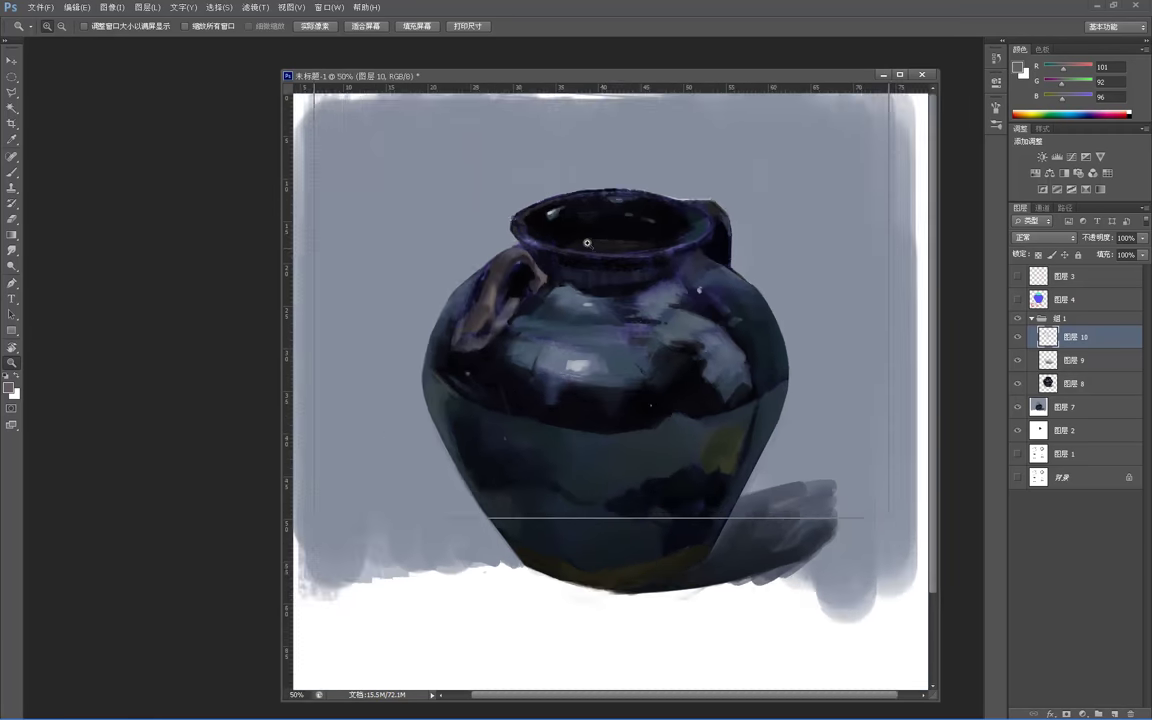
{"action": "left_click", "coordinate": [587, 243]}
{"action": "left_click", "coordinate": [444, 238], "text": "alt"}
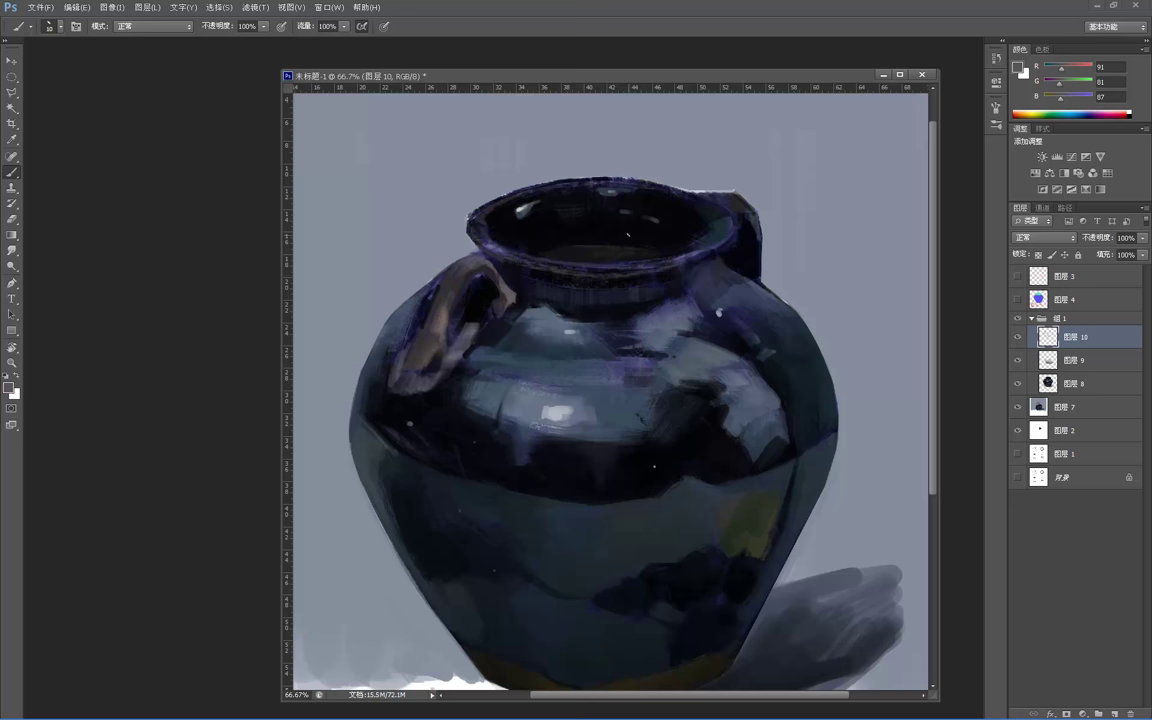
- Examine the whole jar at reduced size to judge its overall values and the reworked left handle
{"action": "key", "text": "z"}
{"action": "left_click", "coordinate": [636, 230], "text": "alt"}
{"action": "left_click", "coordinate": [637, 231], "text": "alt"}
{"action": "left_click", "coordinate": [636, 229], "text": "alt"}
{"action": "left_click", "coordinate": [625, 206], "text": "alt"}
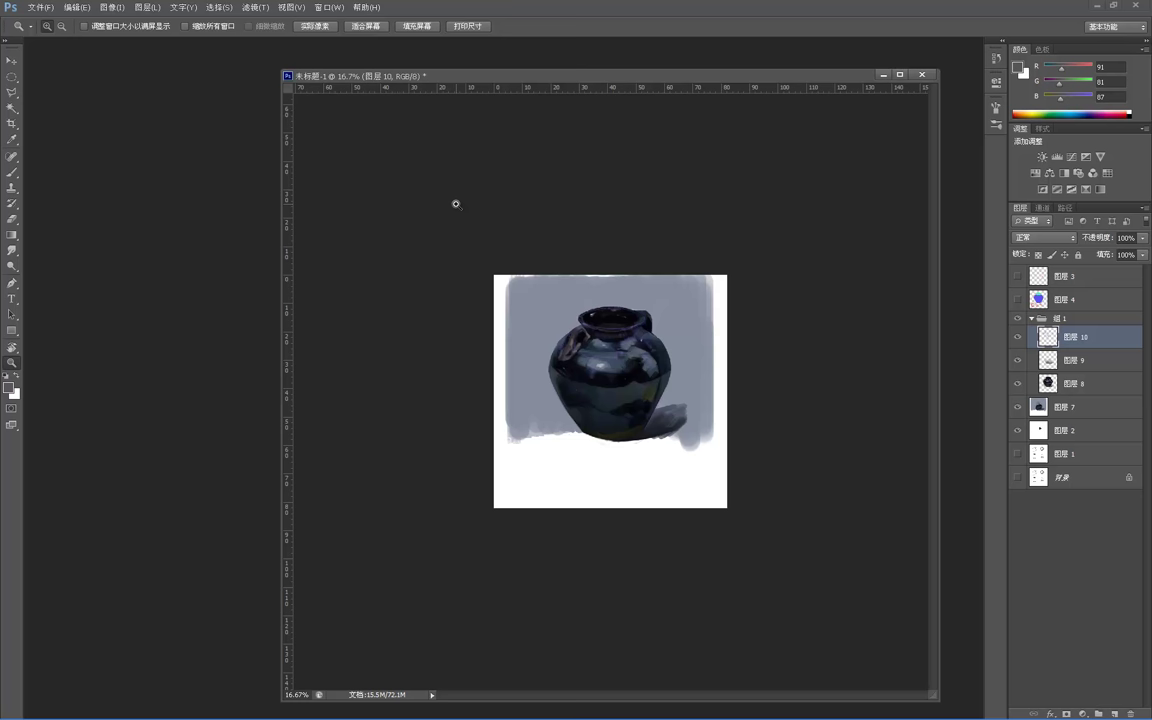
{"action": "left_click", "coordinate": [590, 337]}
{"action": "left_click", "coordinate": [566, 310]}
{"action": "left_click", "coordinate": [564, 307]}
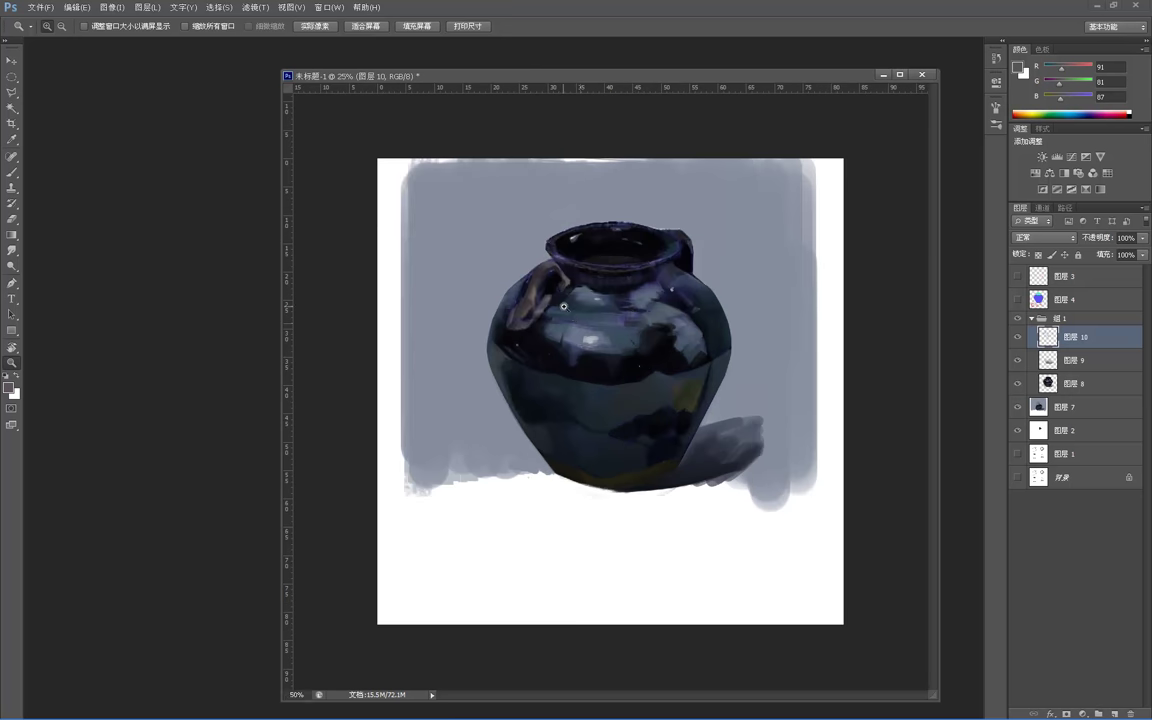
{"action": "key", "text": "b"}
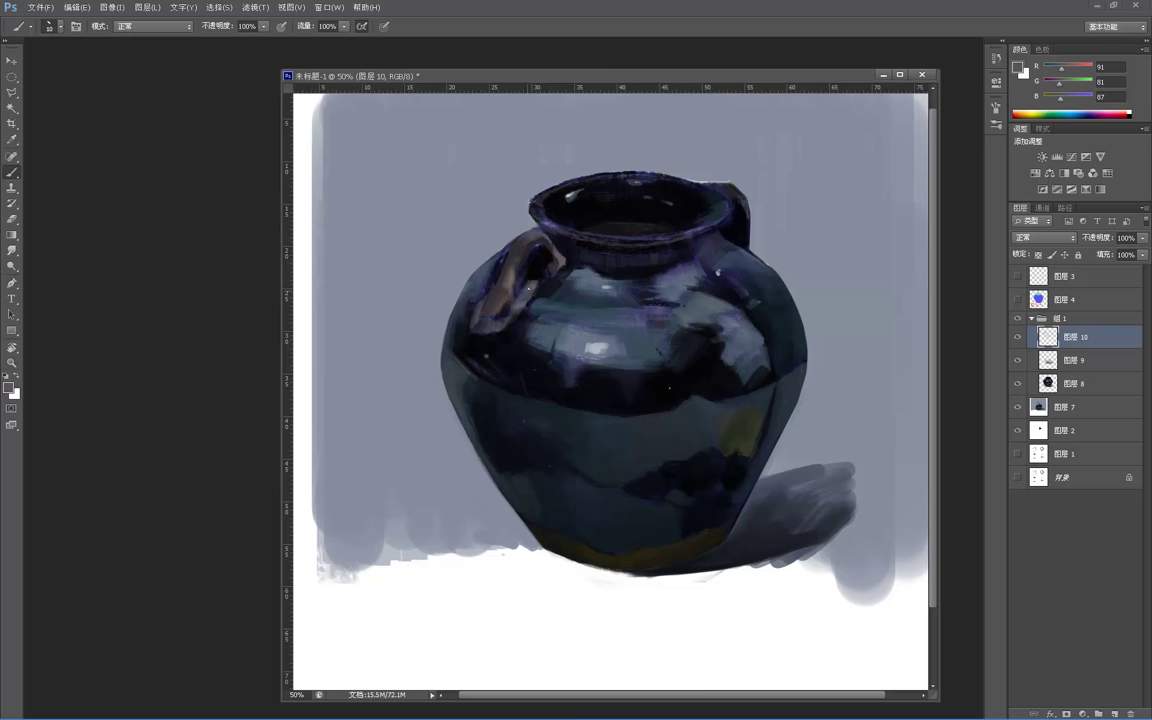
- Deepen the shadow on the jar's lower left body with sampled near-black RGB 3, 3, 4 and a larger brush tip
{"action": "left_click", "coordinate": [509, 230], "text": "alt"}
{"action": "left_click", "coordinate": [480, 246], "text": "alt"}
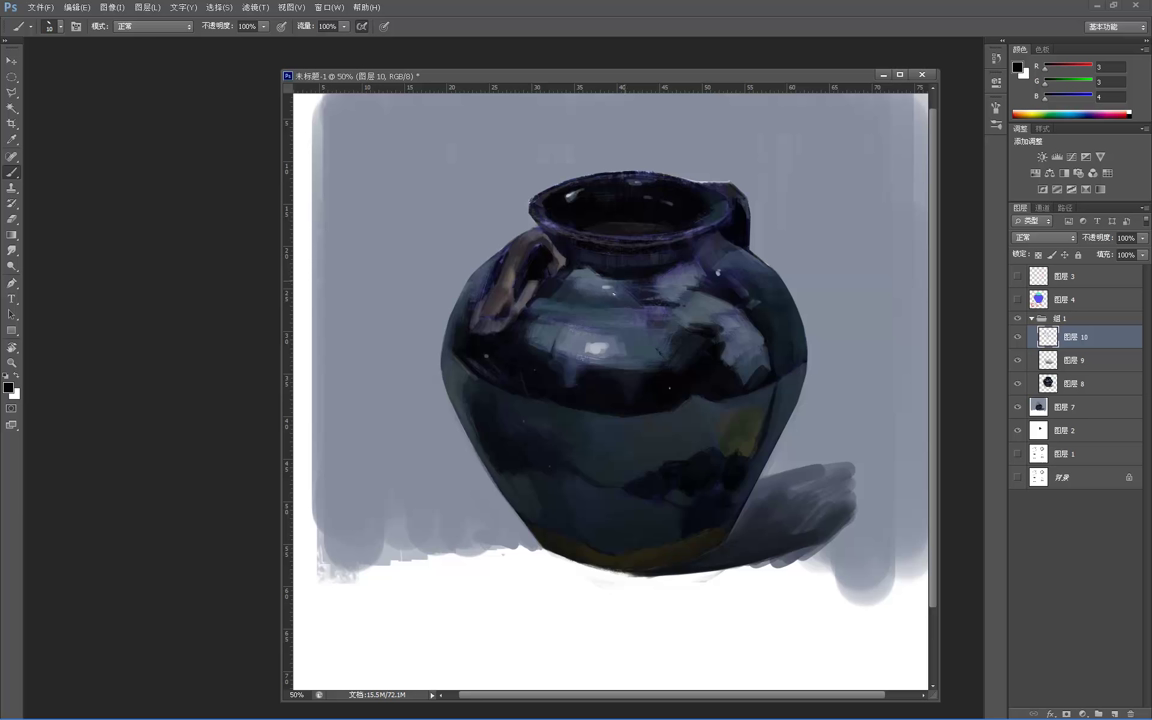
{"action": "key", "text": "bracketright"}
{"action": "key", "text": "bracketright"}
{"action": "key", "text": "bracketright"}
{"action": "left_click_drag", "start_coordinate": [545, 504], "coordinate": [557, 499]}
{"action": "key", "text": "z"}
{"action": "left_click", "coordinate": [622, 362], "text": "alt"}
{"action": "left_click", "coordinate": [622, 336], "text": "alt"}
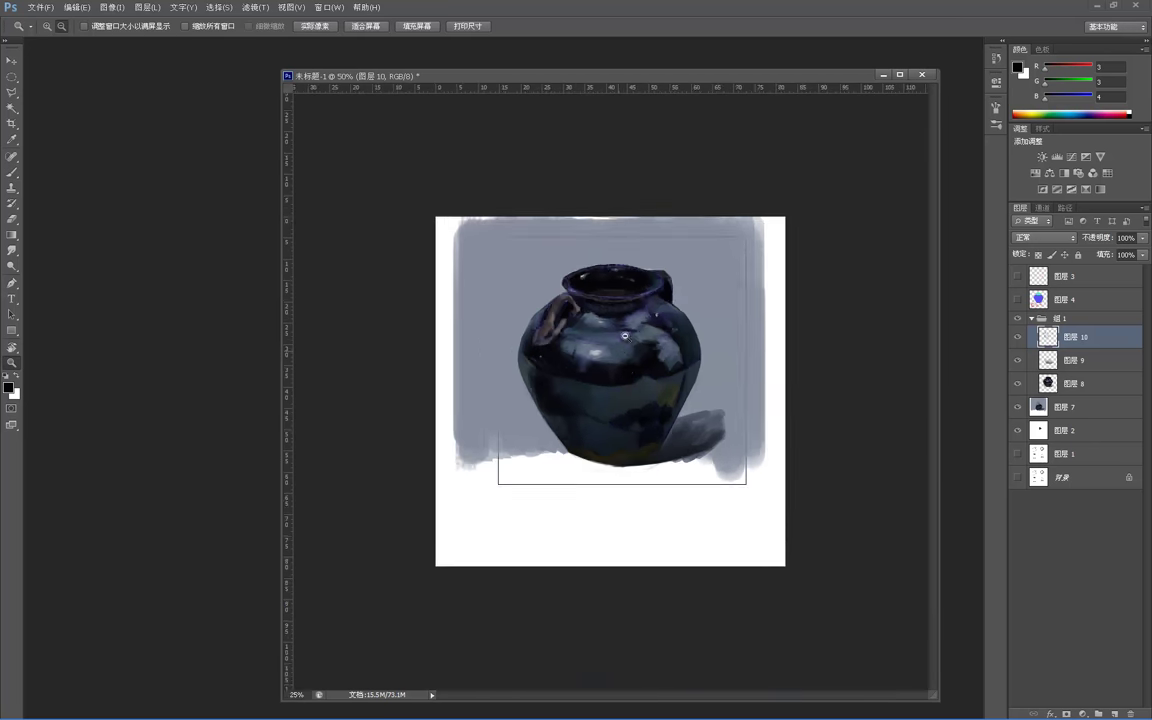
{"action": "left_click", "coordinate": [624, 337], "text": "alt"}
{"action": "left_click", "coordinate": [633, 365], "text": "alt"}
{"action": "left_click", "coordinate": [641, 377]}
{"action": "left_click", "coordinate": [643, 365]}
{"action": "left_click", "coordinate": [643, 366]}
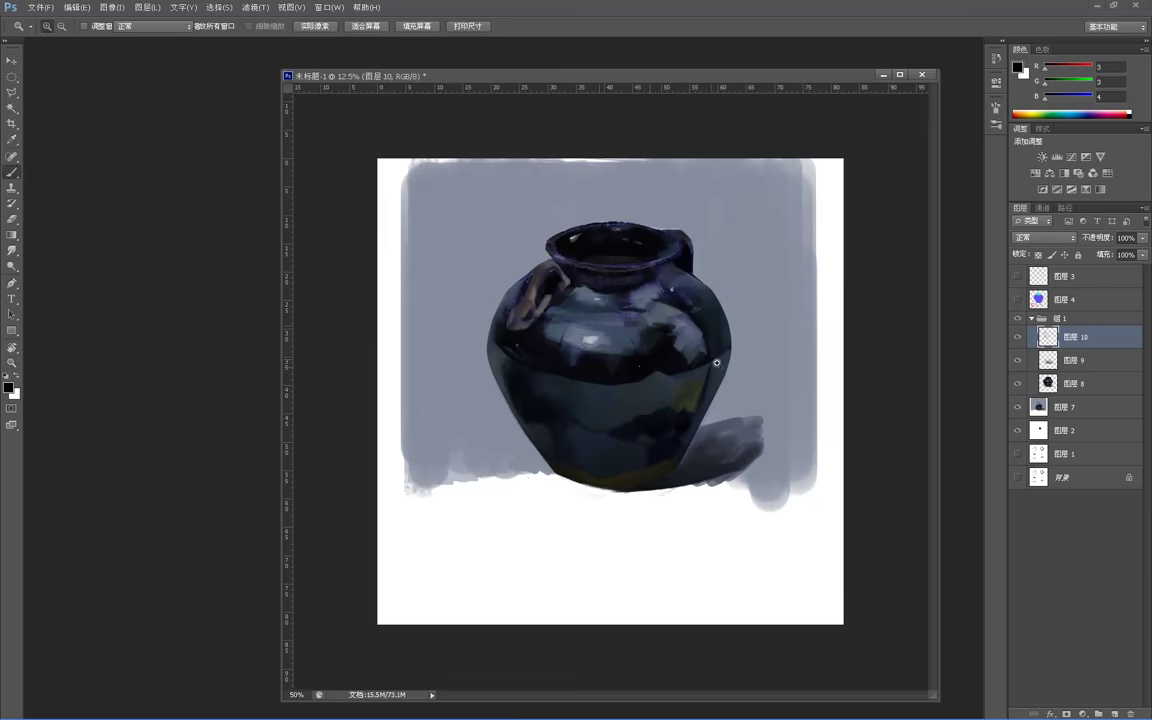
{"action": "left_click", "coordinate": [643, 367]}
{"action": "key", "text": "b"}
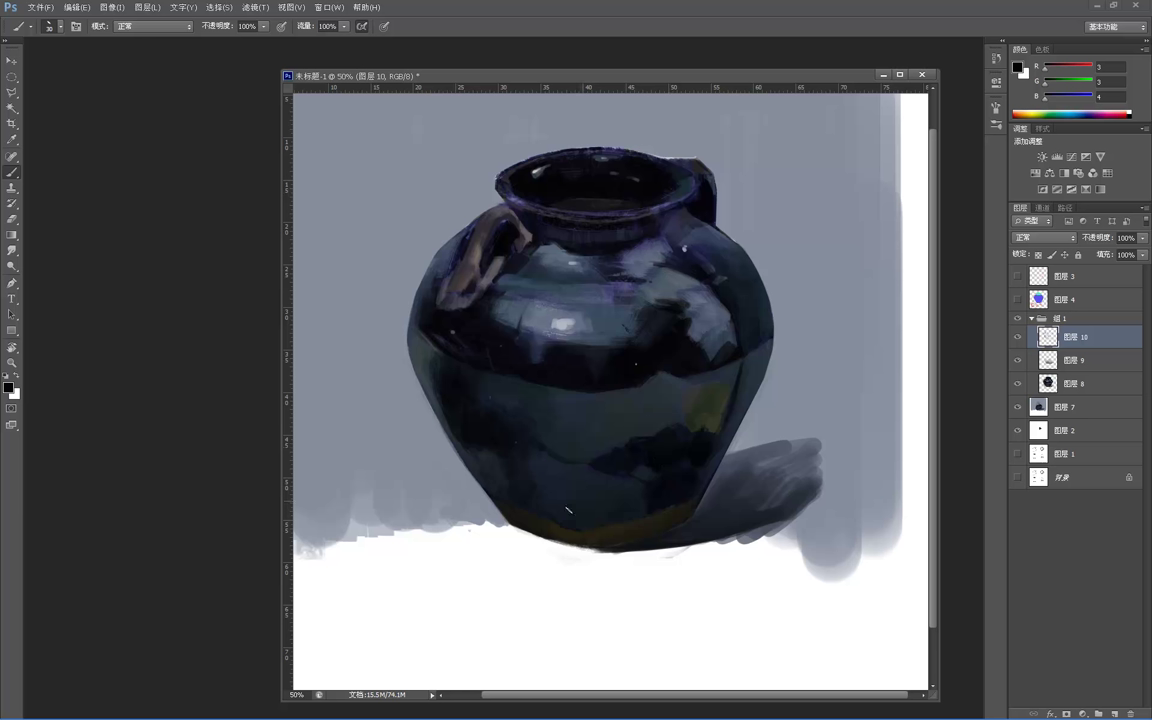
- Lighten the outer edge of the right handle behind the rim with a sampled dark blue-grey
{"action": "key", "text": "z"}
{"action": "left_click", "coordinate": [684, 402], "text": "alt"}
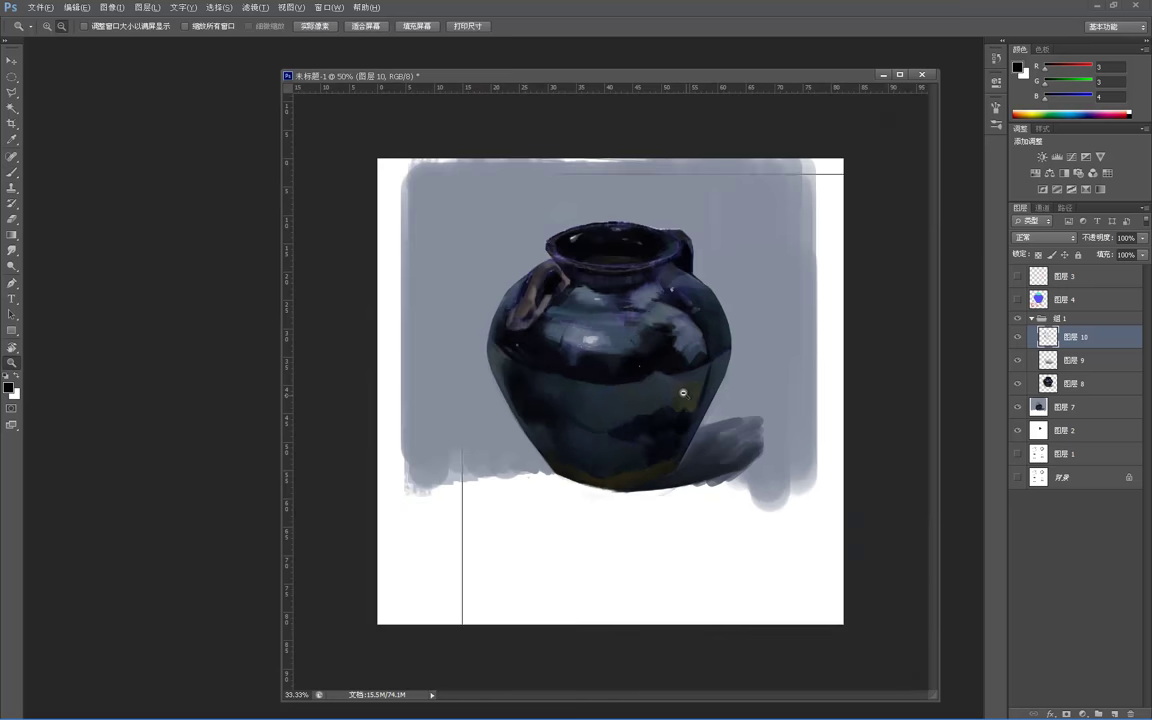
{"action": "left_click", "coordinate": [684, 394], "text": "alt"}
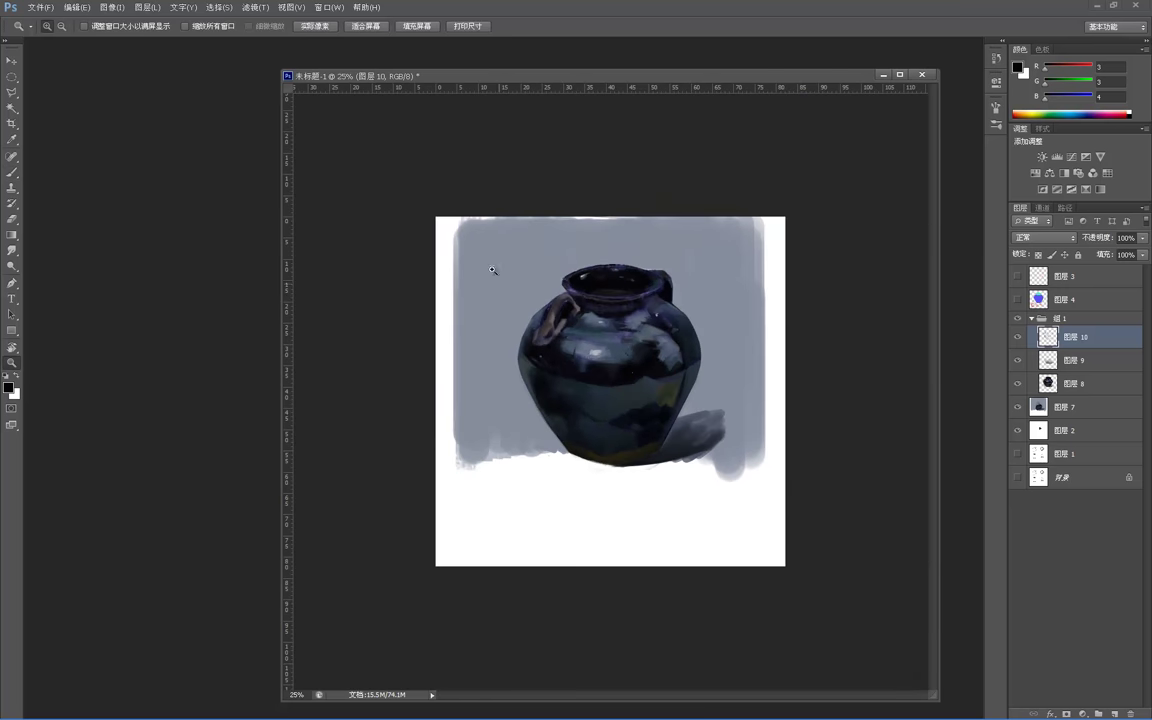
{"action": "key", "text": "b"}
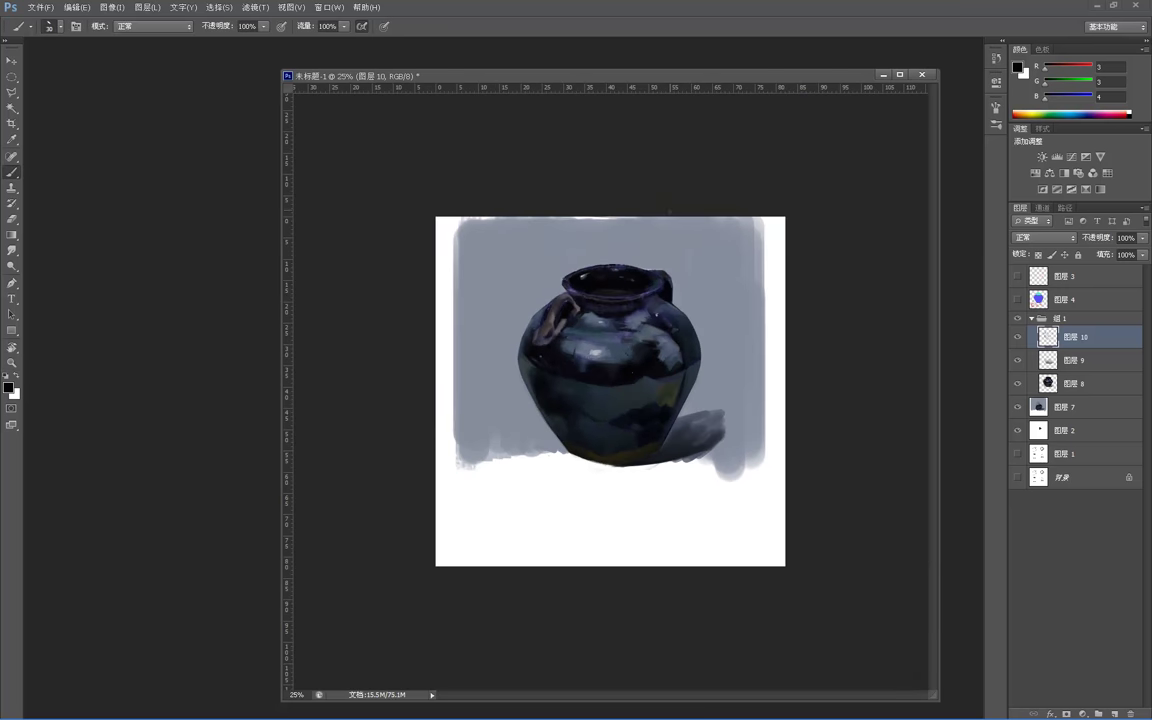
{"action": "key", "text": "z"}
{"action": "left_click", "coordinate": [694, 285]}
{"action": "key", "text": "b"}
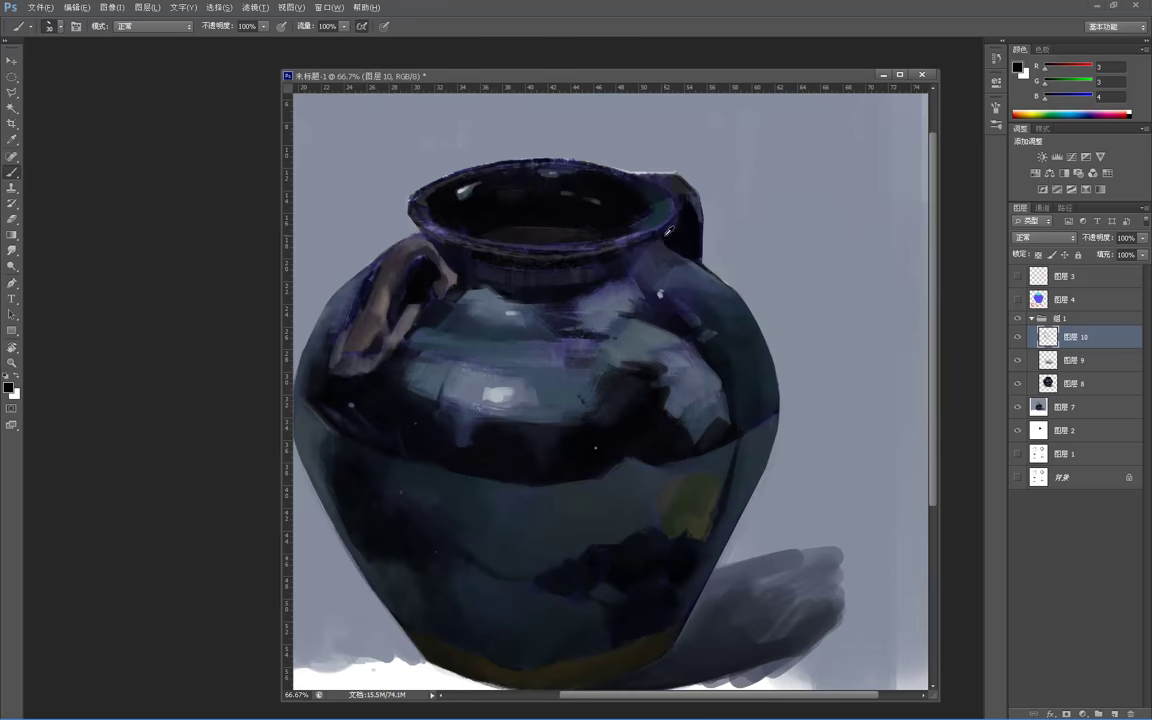
{"action": "left_click", "coordinate": [683, 227], "text": "alt"}
{"action": "left_click", "coordinate": [695, 217], "text": "alt"}
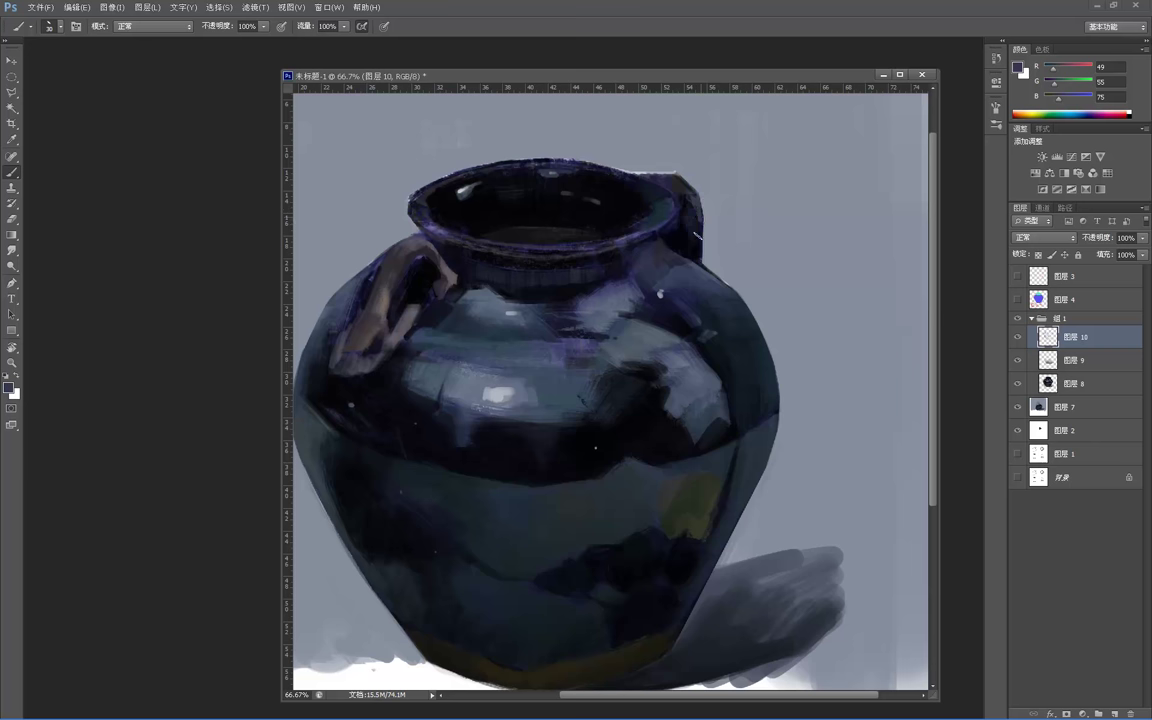
- Even out the lower edge of the dark shoulder band beside the olive patch, using sampled RGB 36, 45, 49 and near-black
{"action": "key", "text": "z"}
{"action": "left_click", "coordinate": [735, 239], "text": "alt"}
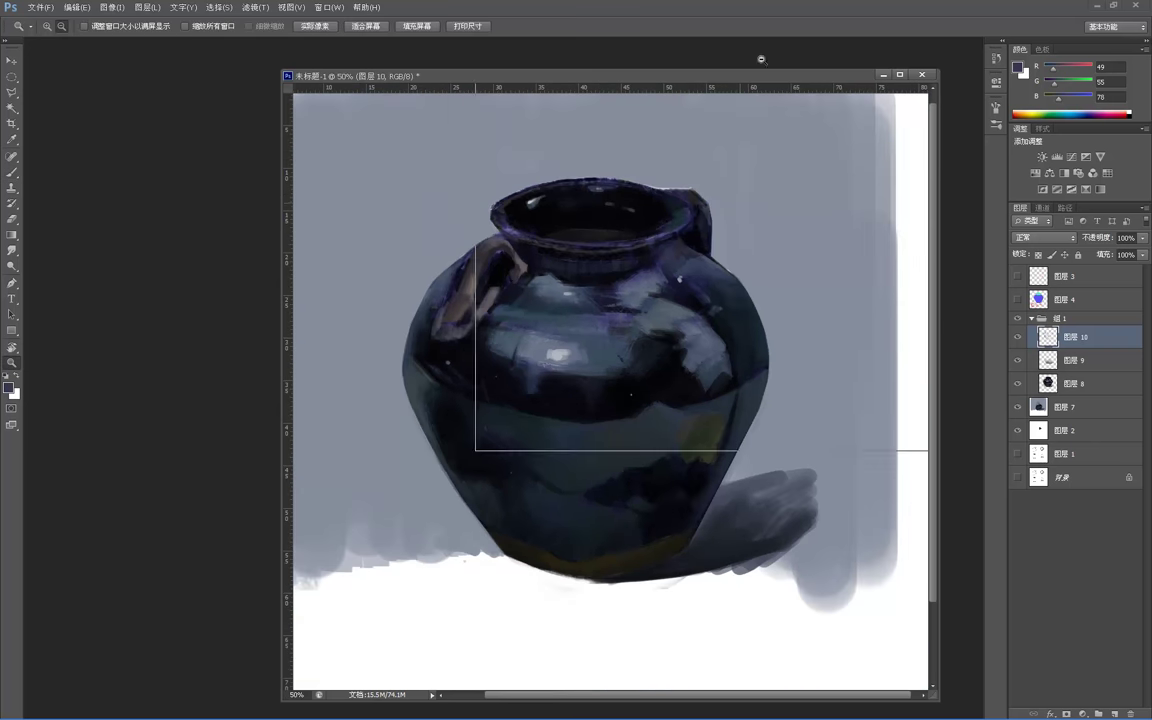
{"action": "left_click", "coordinate": [733, 197], "text": "alt"}
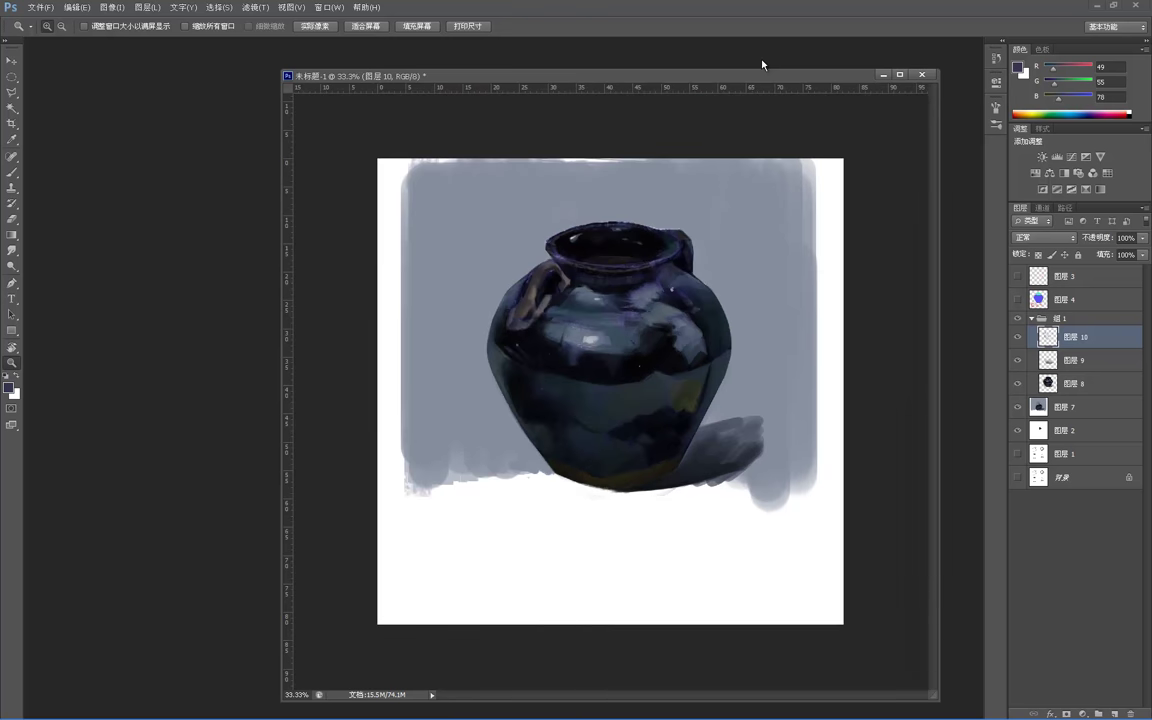
{"action": "left_click", "coordinate": [784, 413]}
{"action": "left_click", "coordinate": [751, 401]}
{"action": "key", "text": "b"}
{"action": "left_click", "coordinate": [781, 351], "text": "alt"}
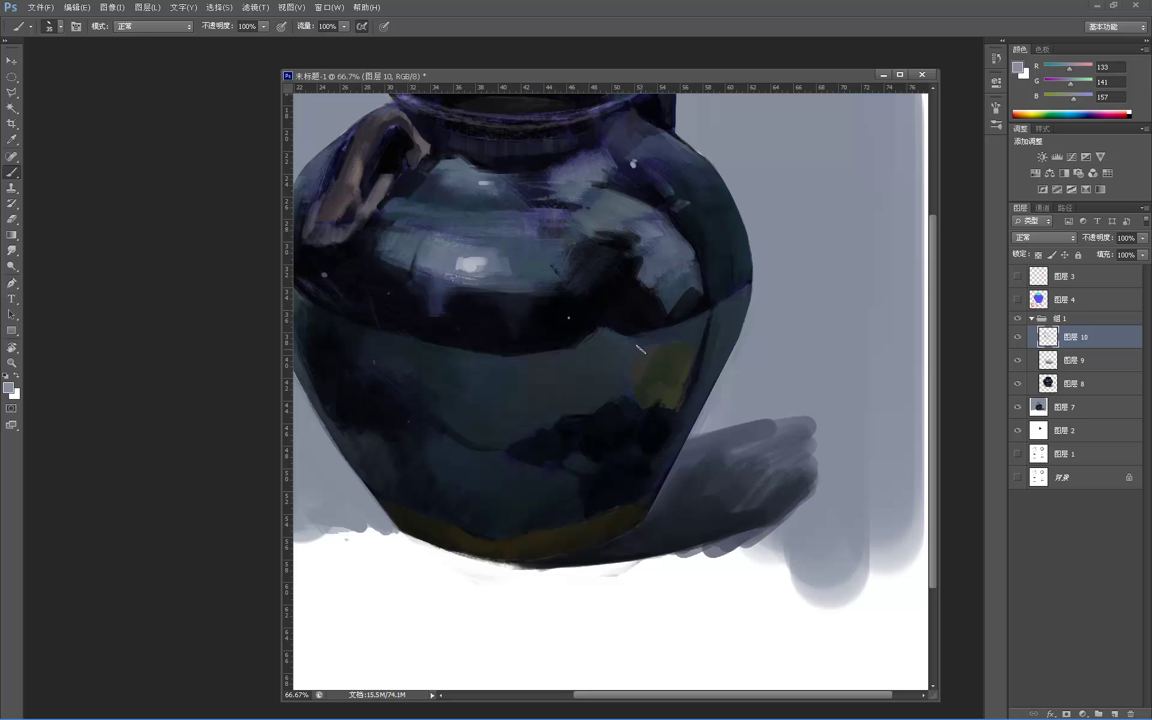
{"action": "left_click", "coordinate": [600, 367], "text": "alt"}
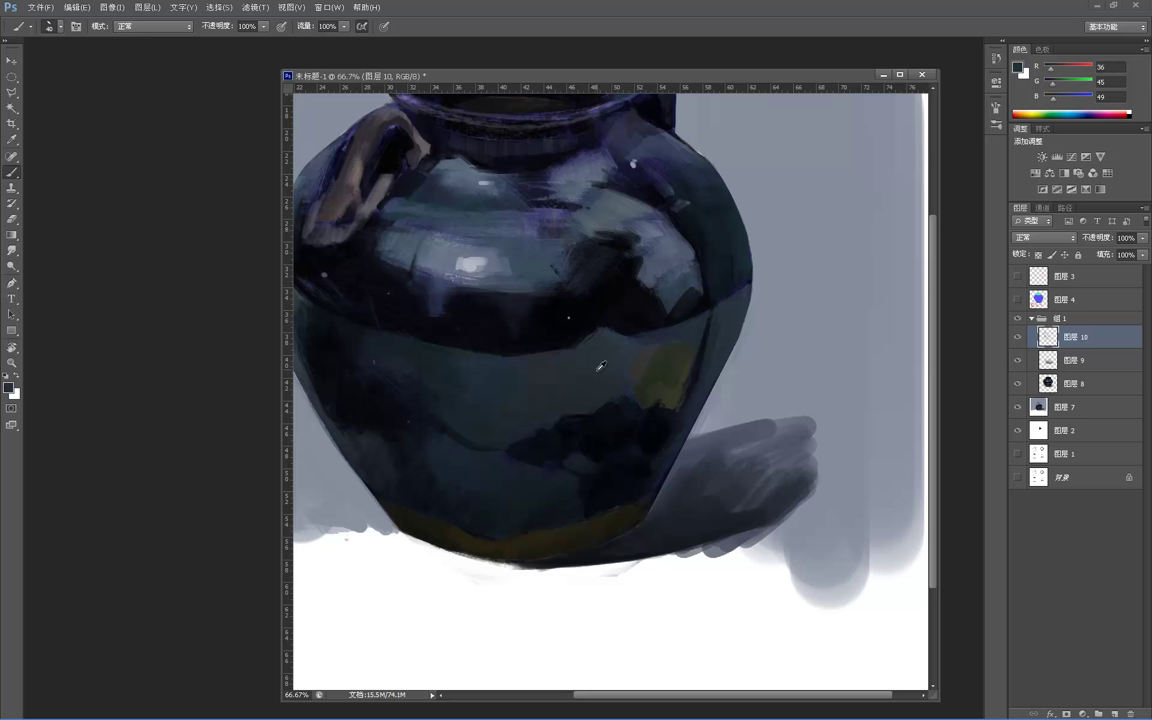
{"action": "left_click", "coordinate": [549, 280], "text": "alt"}
{"action": "left_click", "coordinate": [607, 294], "text": "alt"}
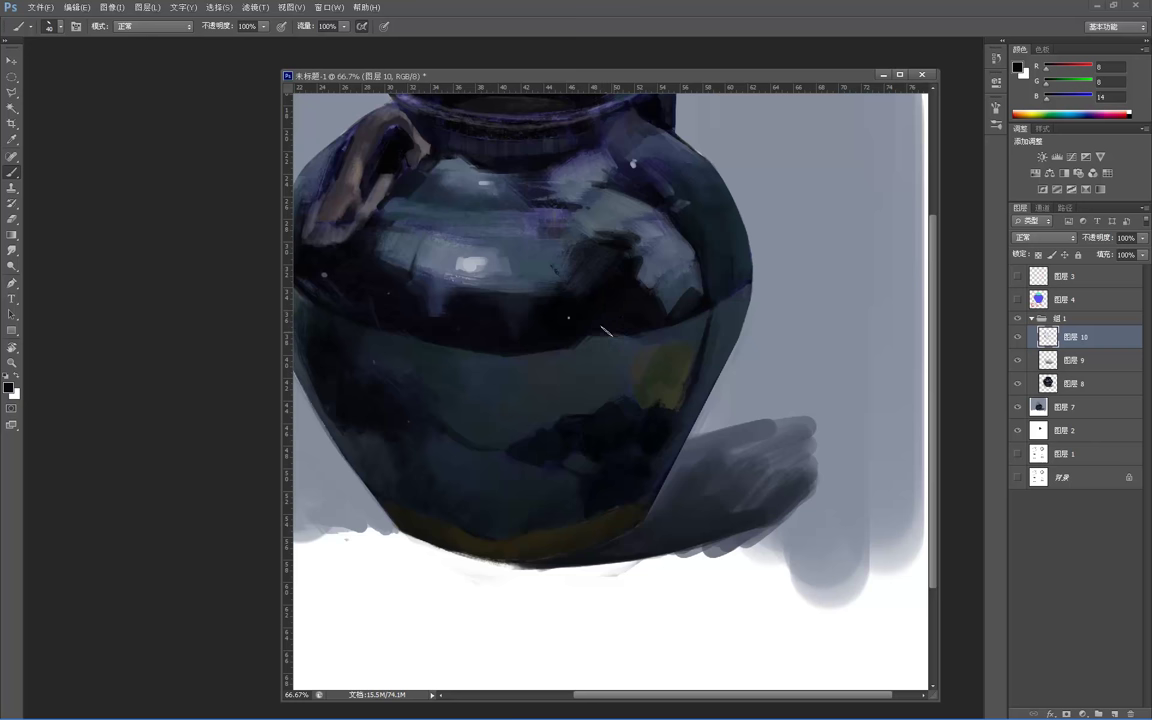
- Retouch the jar's body just below the dark shoulder band with a sampled dark blue-grey
{"action": "key", "text": "z"}
{"action": "left_click", "coordinate": [558, 270], "text": "alt"}
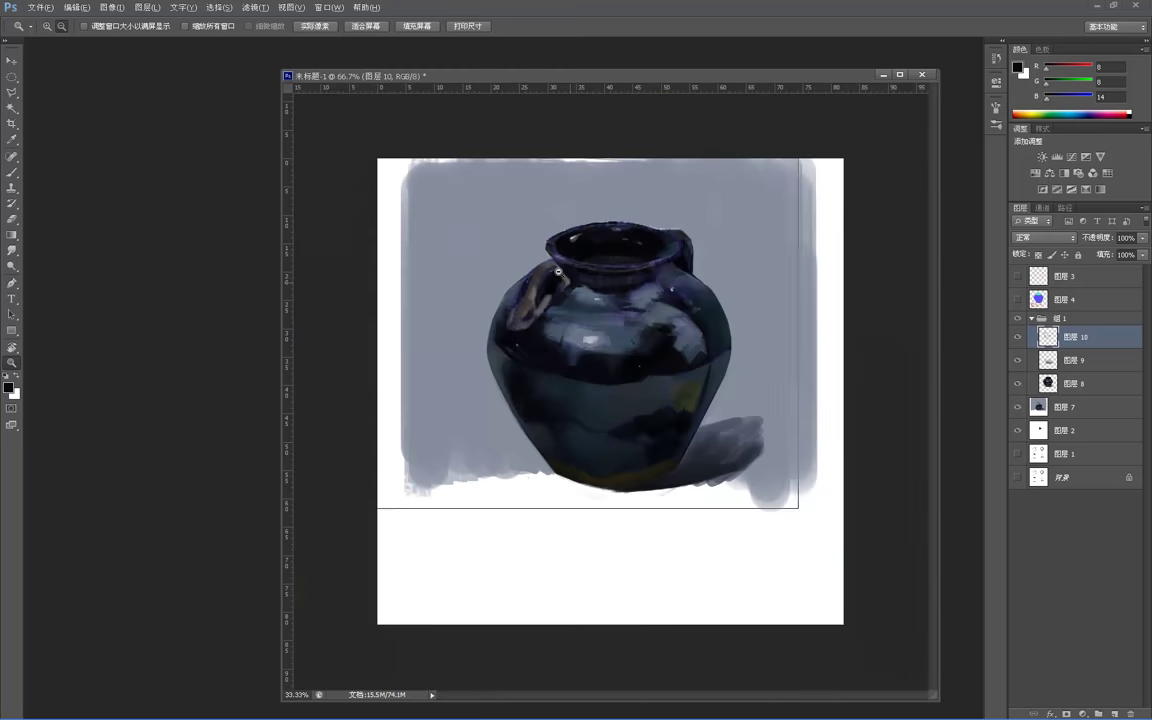
{"action": "left_click", "coordinate": [558, 271], "text": "alt"}
{"action": "left_click", "coordinate": [452, 149], "text": "alt"}
{"action": "left_click", "coordinate": [581, 368]}
{"action": "left_click", "coordinate": [588, 375]}
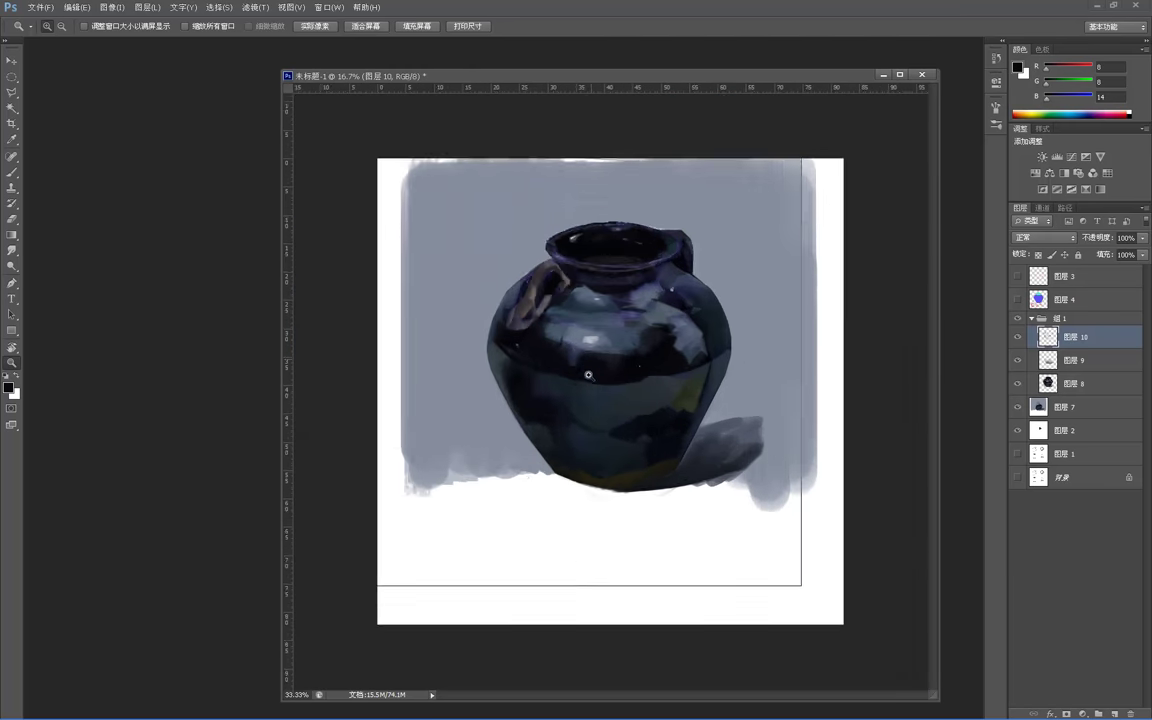
{"action": "left_click", "coordinate": [588, 375]}
{"action": "key", "text": "b"}
{"action": "left_click", "coordinate": [637, 421], "text": "alt"}
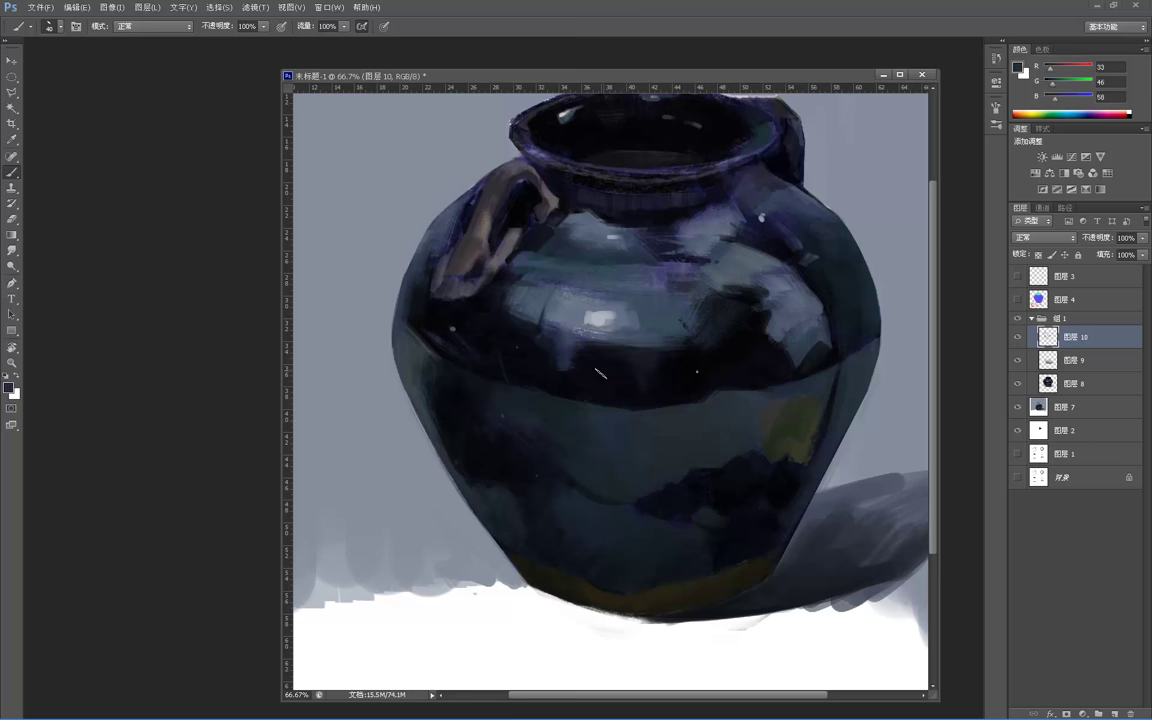
- Strengthen the main shoulder highlight and its left end with the sampled light greys RGB 177, 183, 193 and RGB 154, 162, 175
{"action": "key", "text": "z"}
{"action": "key", "text": "ctrl+minus"}
{"action": "key", "text": "ctrl+minus"}
{"action": "key", "text": "ctrl+minus"}
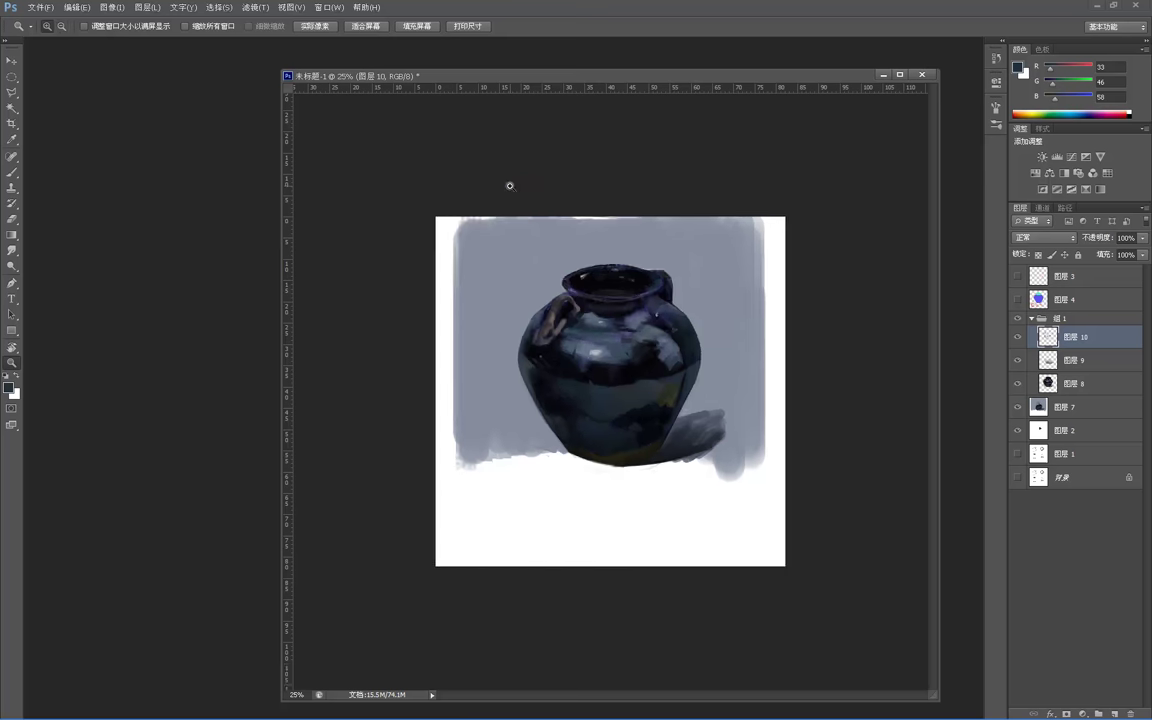
{"action": "left_click", "coordinate": [584, 338]}
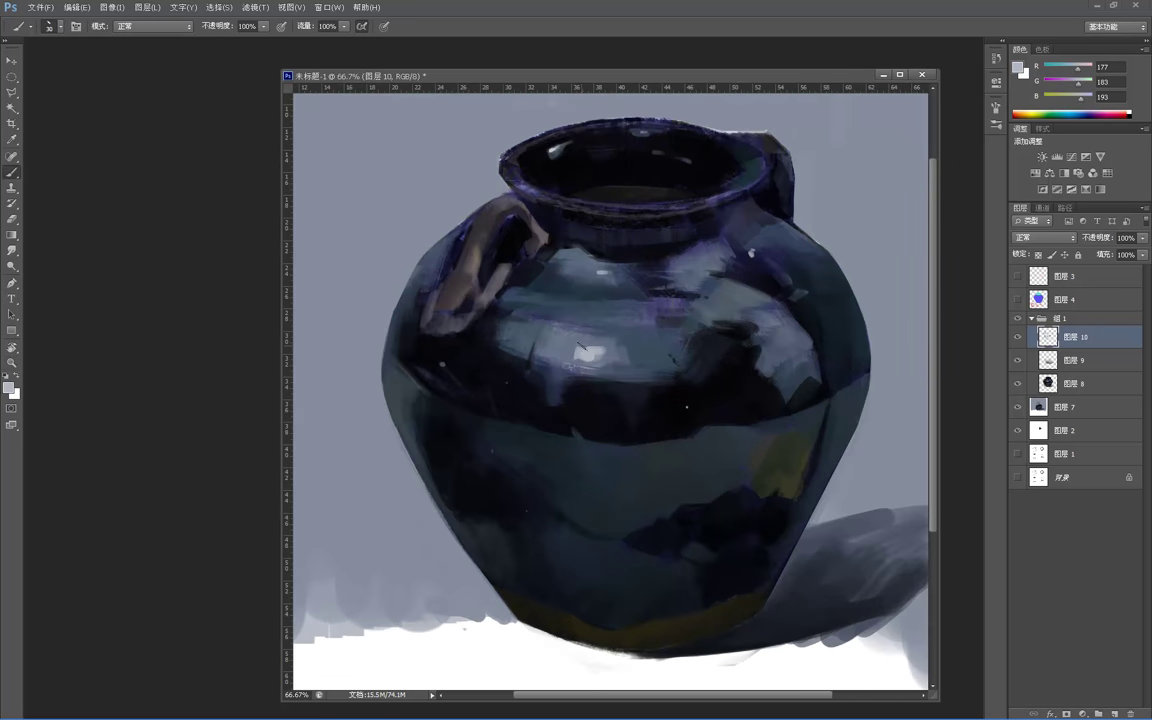
{"action": "left_click", "coordinate": [587, 346], "text": "alt"}
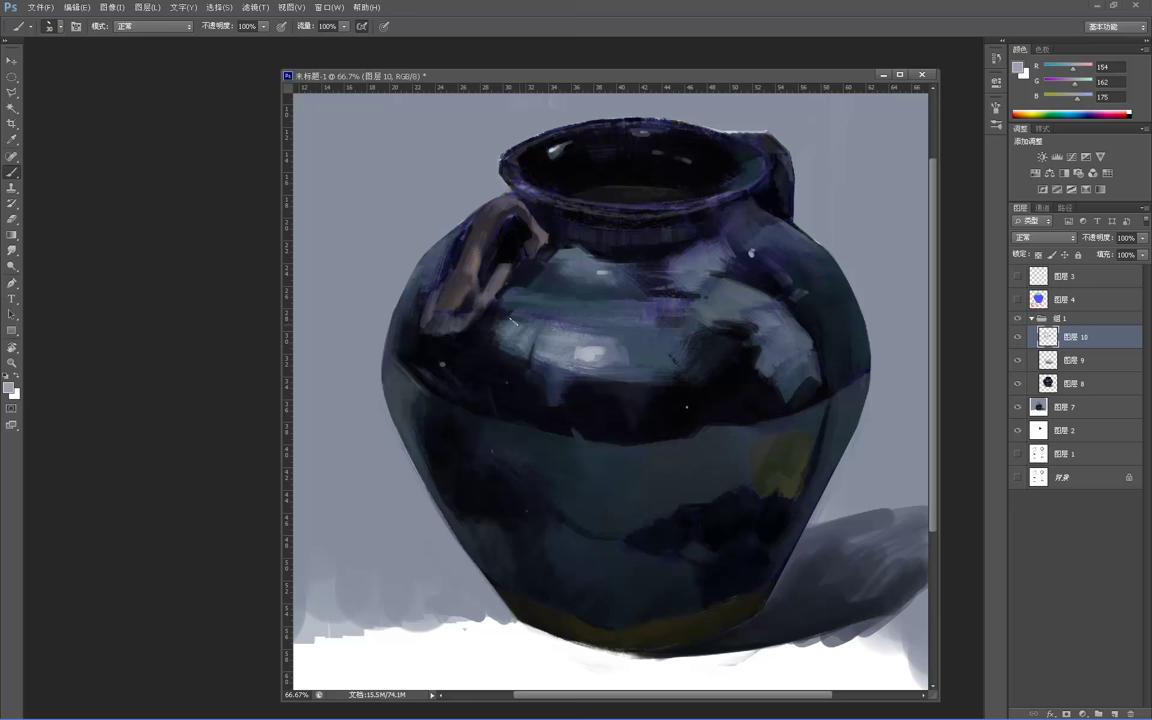
{"action": "key", "text": "z"}
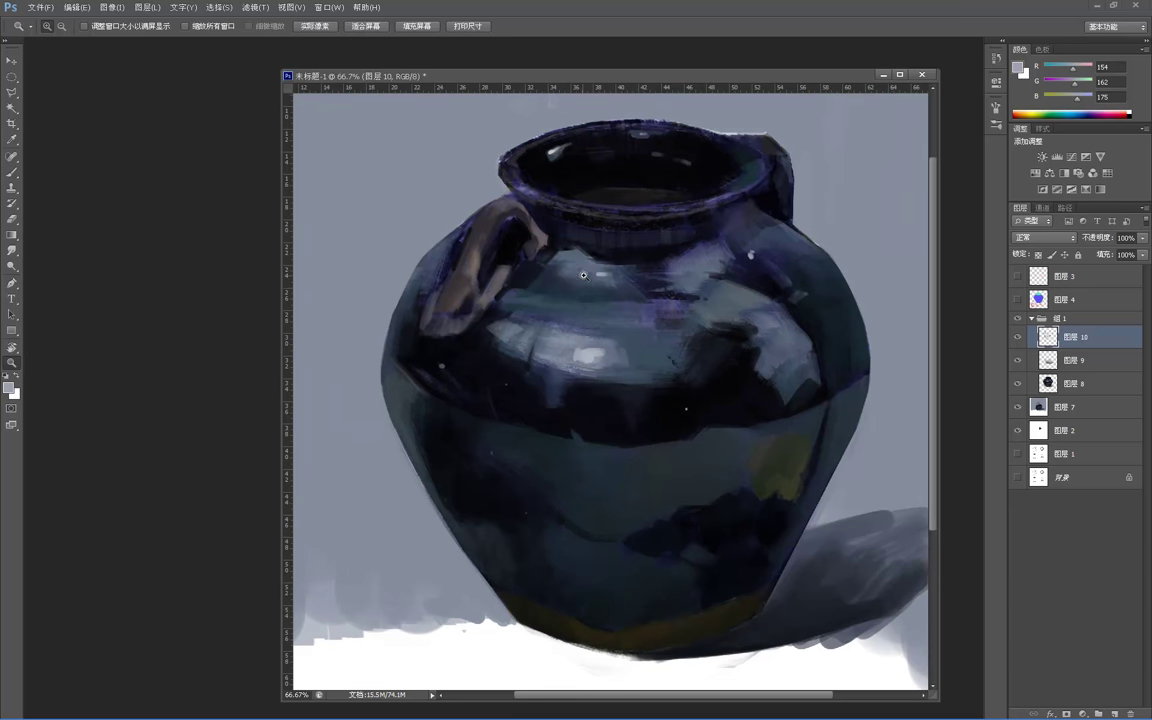
{"action": "key", "text": "b"}
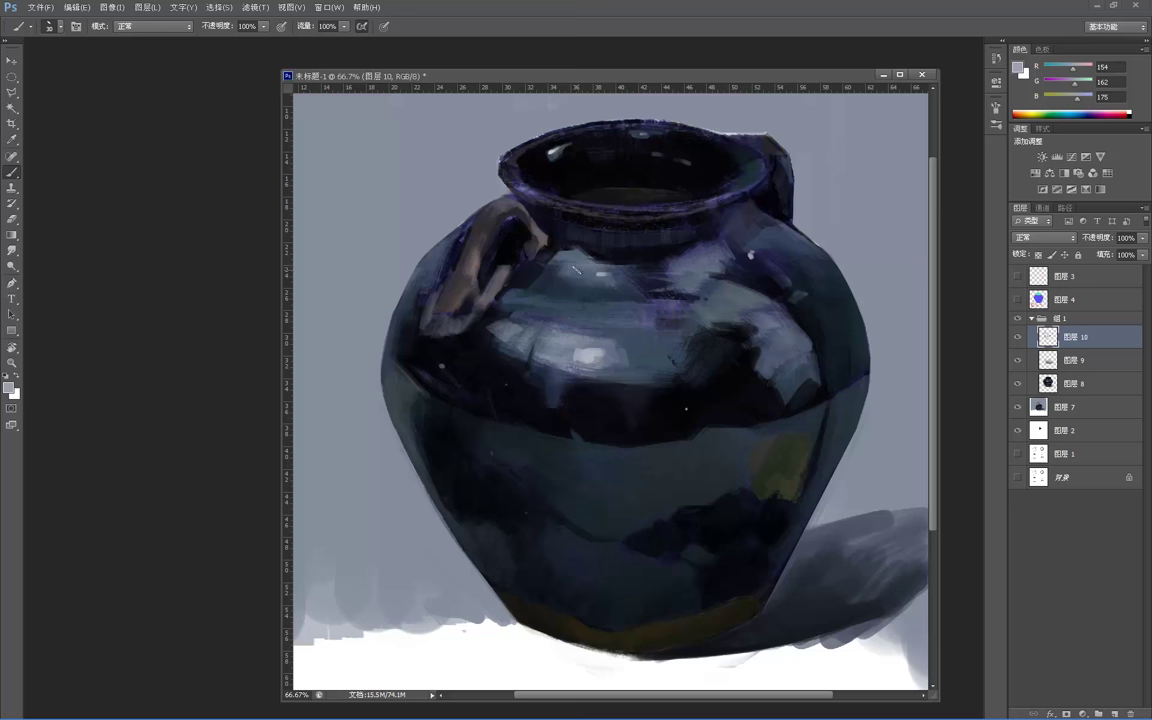
- Examine the whole jar at reduced scale to judge how the strengthened shoulder highlights read against the dark glaze
{"action": "key", "text": "z"}
{"action": "left_click", "coordinate": [590, 273], "text": "alt"}
{"action": "left_click", "coordinate": [580, 269], "text": "alt"}
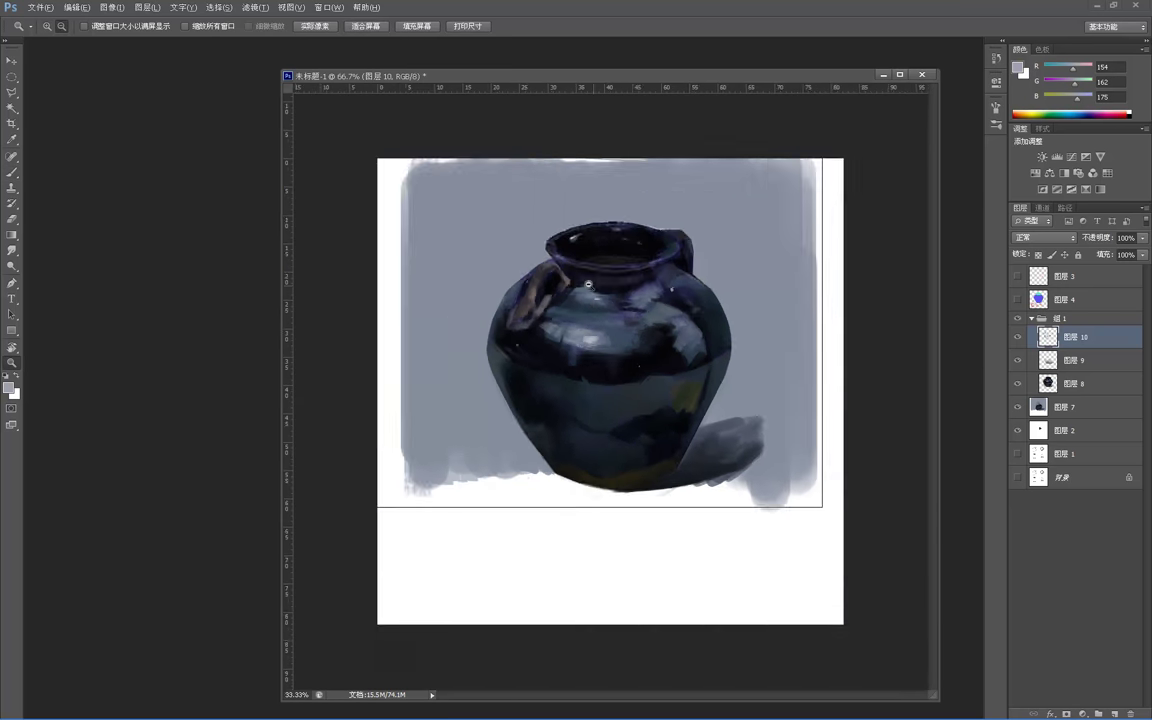
{"action": "left_click", "coordinate": [570, 265], "text": "alt"}
{"action": "left_click", "coordinate": [567, 264], "text": "alt"}
{"action": "left_click", "coordinate": [567, 264], "text": "alt"}
{"action": "left_click", "coordinate": [561, 256], "text": "alt"}
{"action": "left_click", "coordinate": [622, 309]}
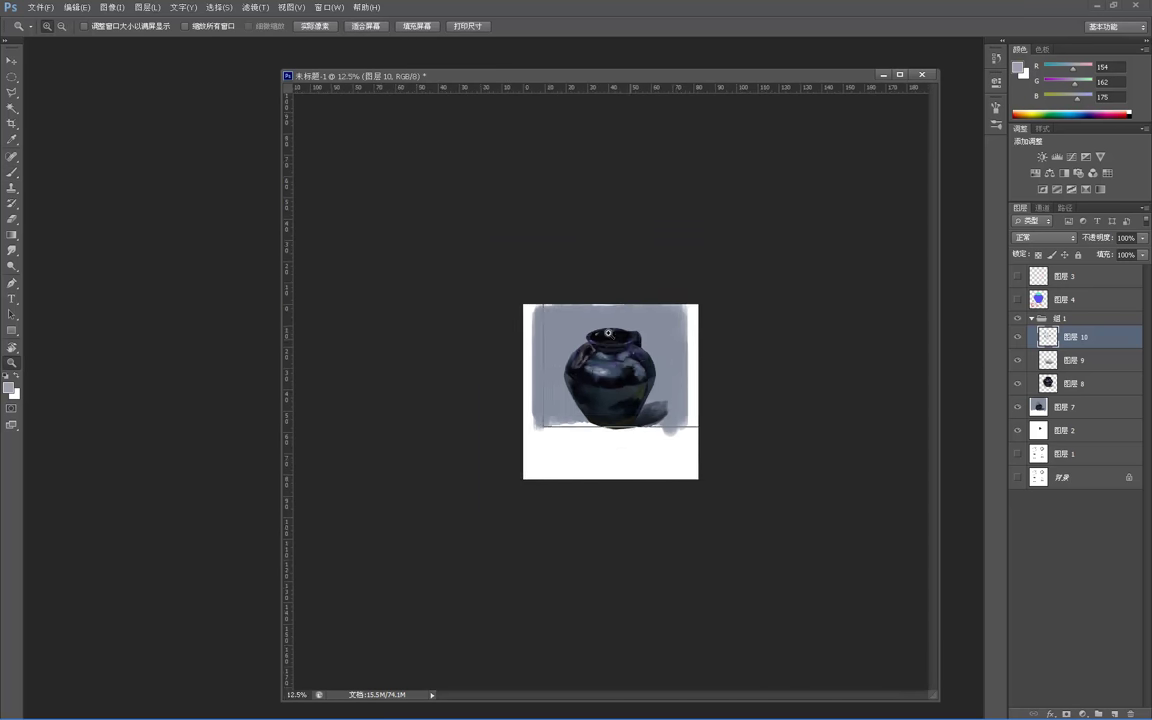
{"action": "left_click", "coordinate": [607, 329]}
{"action": "left_click", "coordinate": [603, 315]}
{"action": "left_click", "coordinate": [600, 300]}
{"action": "left_click", "coordinate": [600, 298]}
{"action": "left_click", "coordinate": [600, 298]}
{"action": "key", "text": "b"}
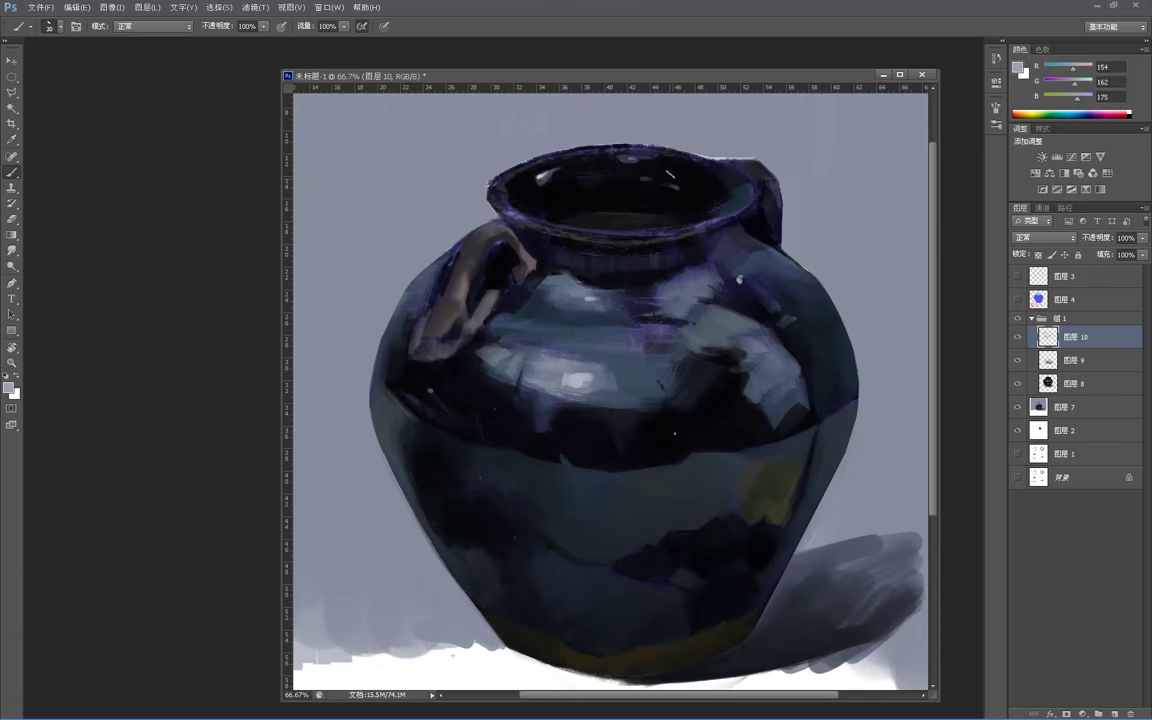
- Add small light highlights on the jar's back rim and the right part of the front rim with light grey RGB 154, 162, 175
{"action": "left_click_drag", "start_coordinate": [671, 153], "coordinate": [672, 161]}
{"action": "key", "text": "z"}
{"action": "left_click", "coordinate": [603, 219], "text": "alt"}
{"action": "left_click", "coordinate": [577, 200], "text": "alt"}
{"action": "left_click", "coordinate": [576, 192], "text": "alt"}
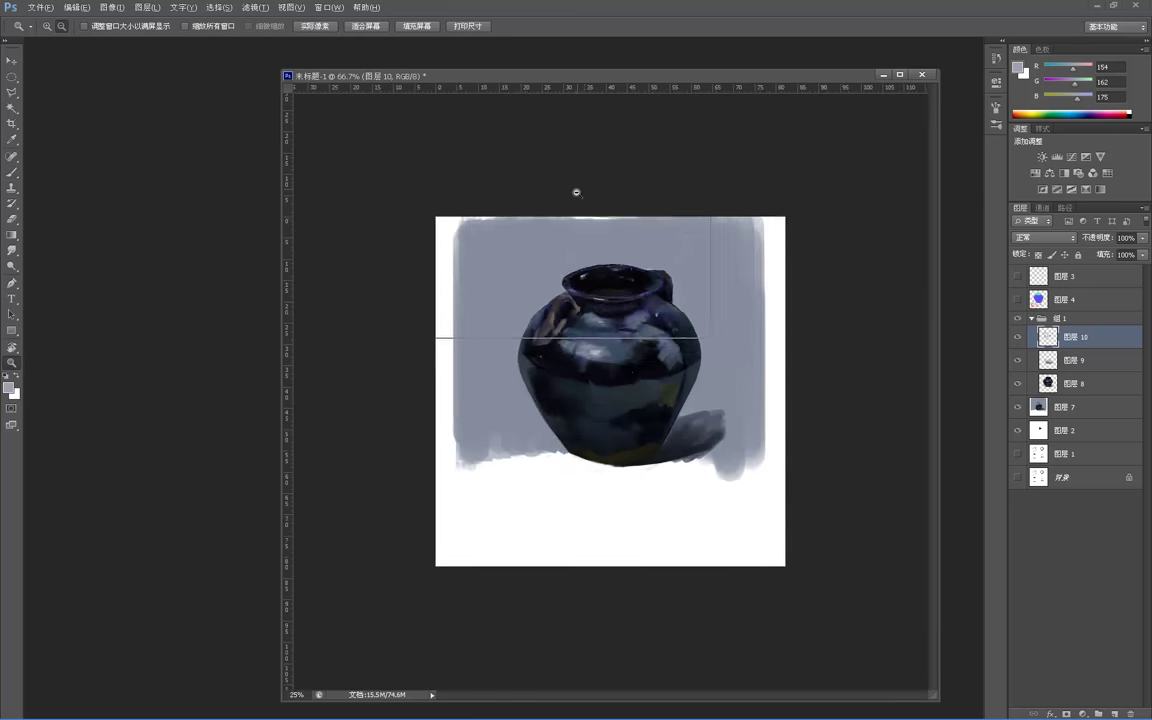
{"action": "left_click", "coordinate": [576, 192], "text": "alt"}
{"action": "left_click", "coordinate": [590, 208], "text": "alt"}
{"action": "mouse_move", "coordinate": [617, 242]}
{"action": "left_mouse_down"}
{"action": "mouse_move", "coordinate": [633, 243]}
{"action": "mouse_move", "coordinate": [656, 211]}
{"action": "left_mouse_up"}
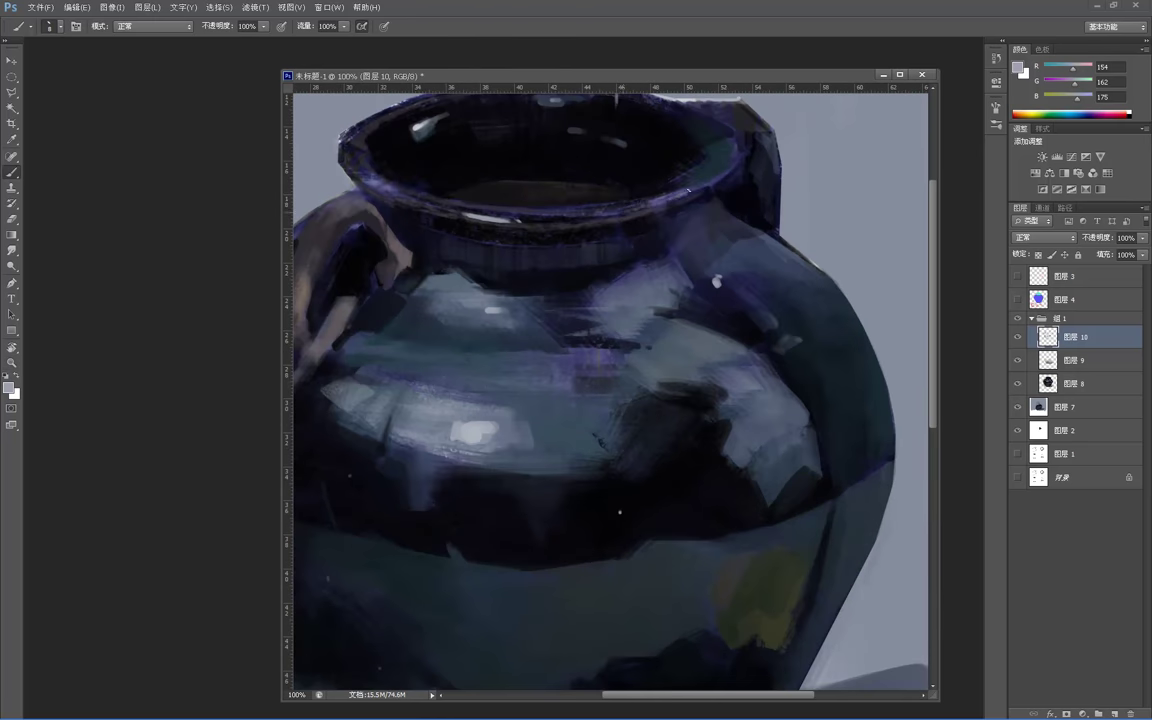
{"action": "left_click_drag", "start_coordinate": [682, 194], "coordinate": [651, 203]}
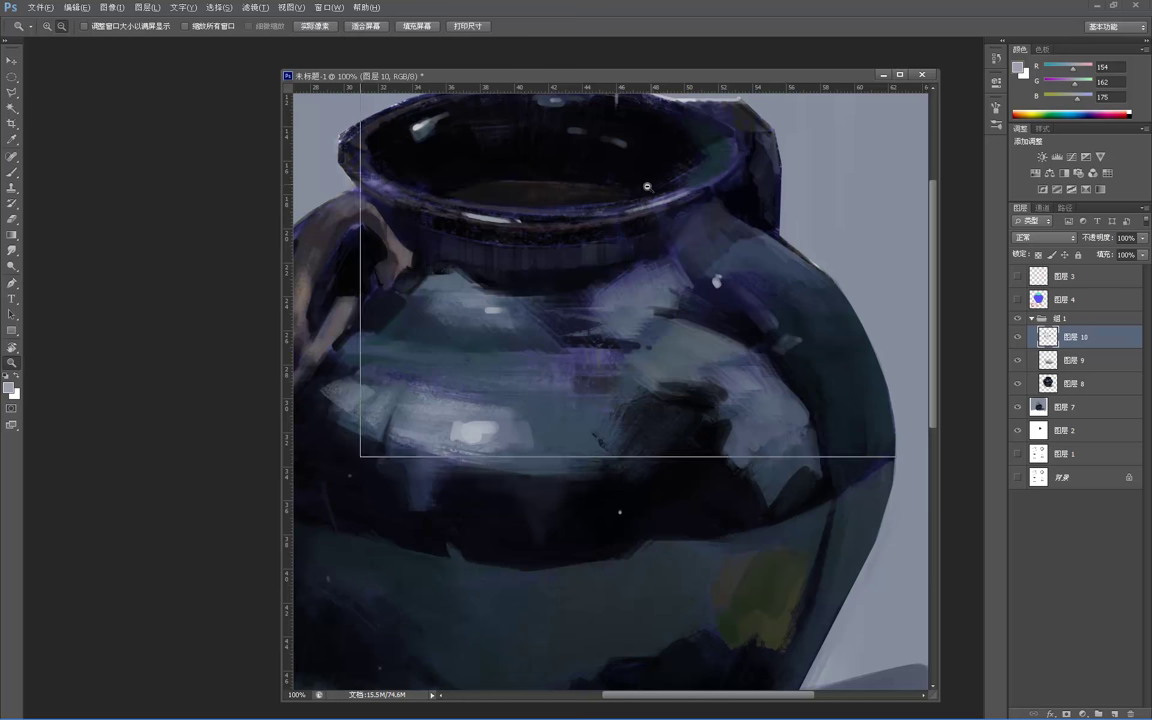
- Paint over the white edge along the back rim and the top of the right handle with sampled background grey RGB 133, 141, 157
{"action": "left_click", "coordinate": [645, 186], "text": "alt"}
{"action": "left_click", "coordinate": [630, 188], "text": "alt"}
{"action": "left_click", "coordinate": [611, 184], "text": "alt"}
{"action": "left_click", "coordinate": [608, 182], "text": "alt"}
{"action": "left_click", "coordinate": [566, 119], "text": "alt"}
{"action": "left_click", "coordinate": [566, 119]}
{"action": "scroll", "coordinate": [708, 221], "scroll_direction": "up", "scroll_amount": 5}
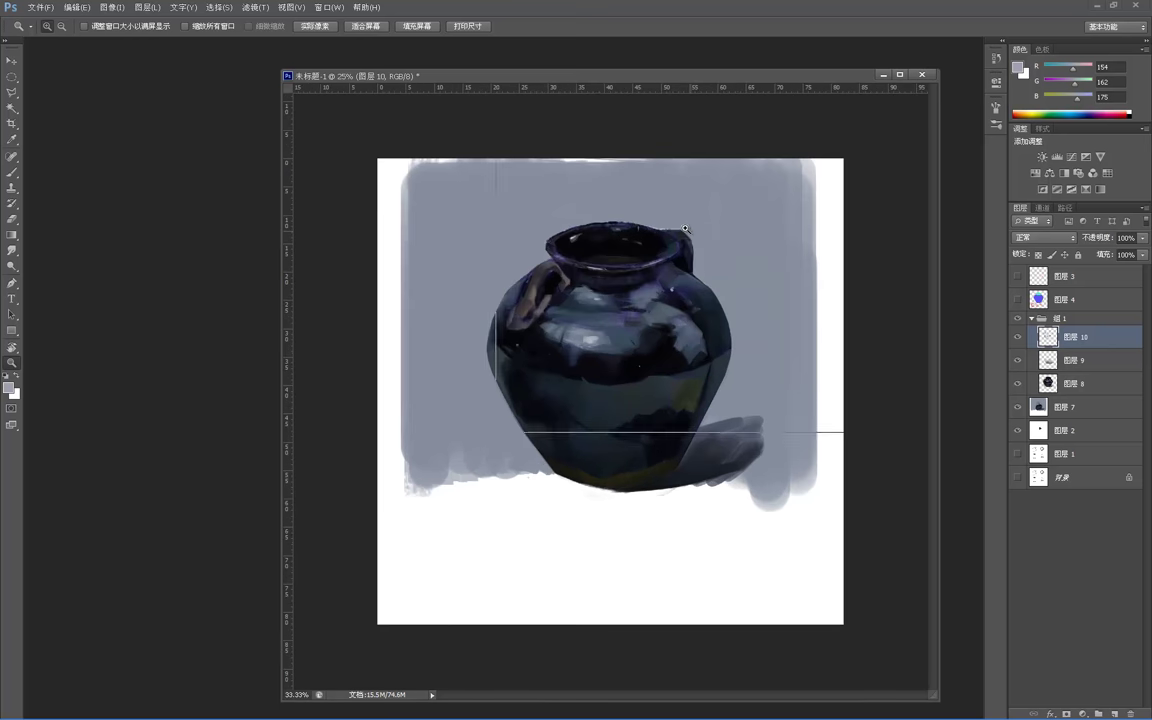
{"action": "key", "text": "b"}
{"action": "left_click", "coordinate": [631, 160], "text": "alt"}
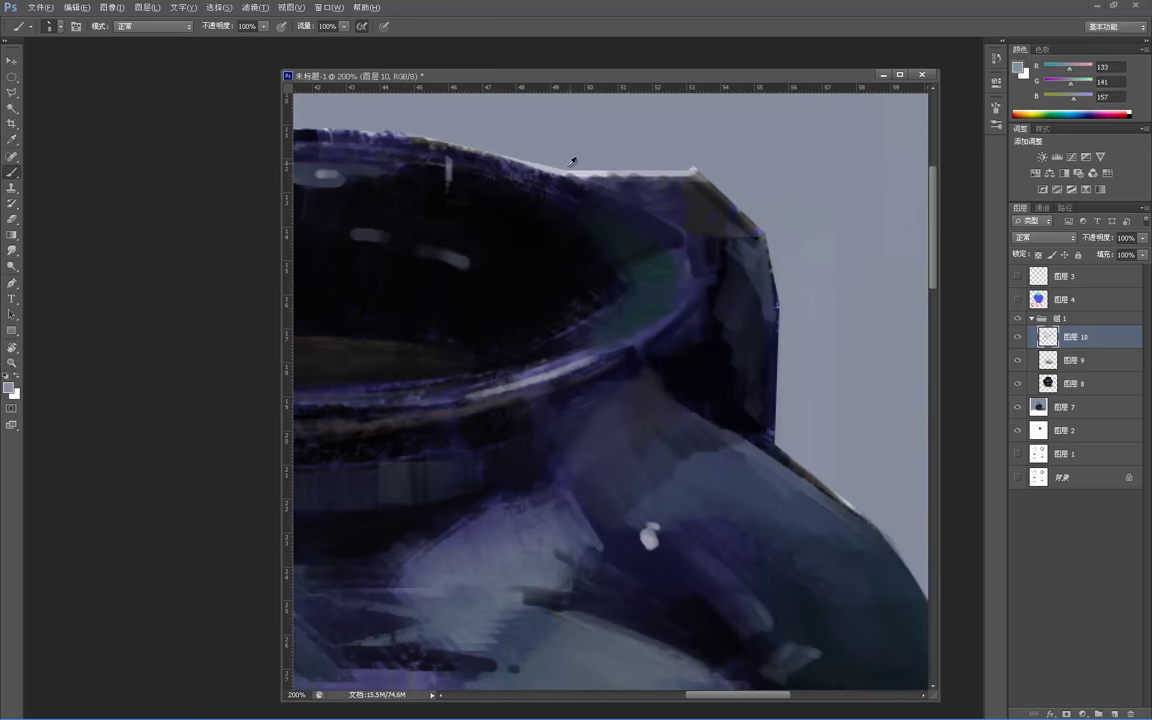
{"action": "left_click_drag", "start_coordinate": [484, 146], "coordinate": [553, 167]}
{"action": "mouse_move", "coordinate": [676, 165]}
{"action": "left_mouse_down"}
{"action": "mouse_move", "coordinate": [594, 174]}
{"action": "mouse_move", "coordinate": [693, 172]}
{"action": "left_mouse_up"}
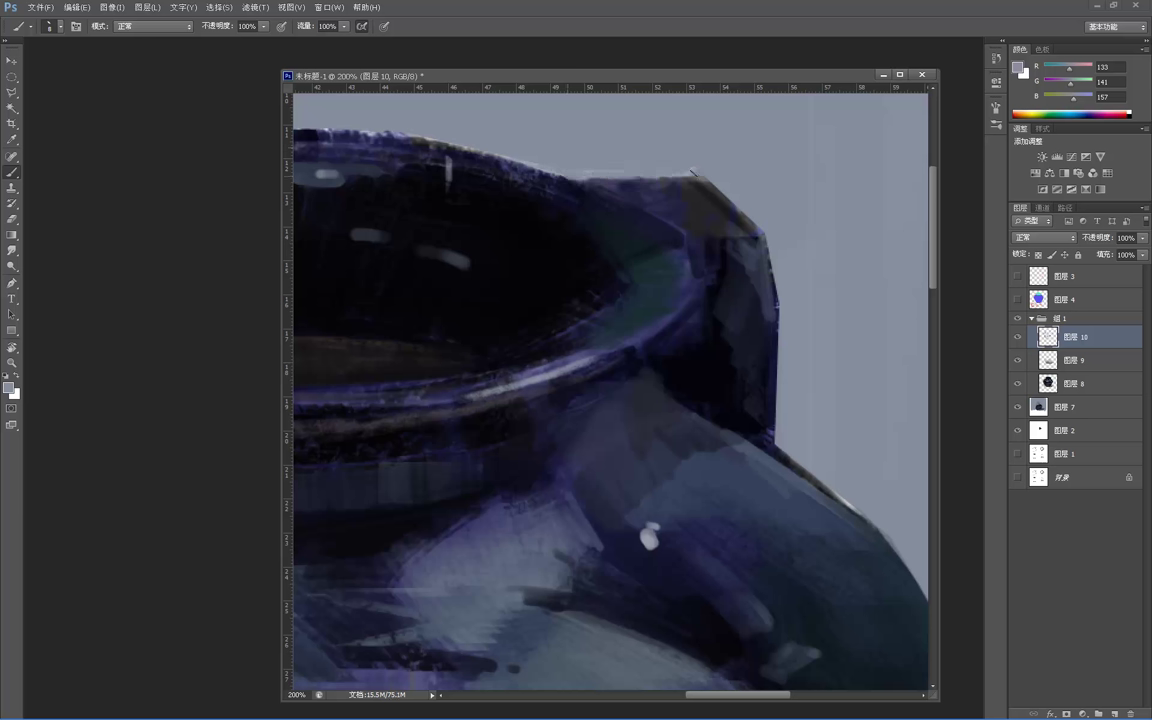
- Refine the right inner wall of the jar's mouth with sampled teal RGB 26, 46, 51 and near-blacks RGB 4, 4, 11 and 4, 4, 8
{"action": "key", "text": "z"}
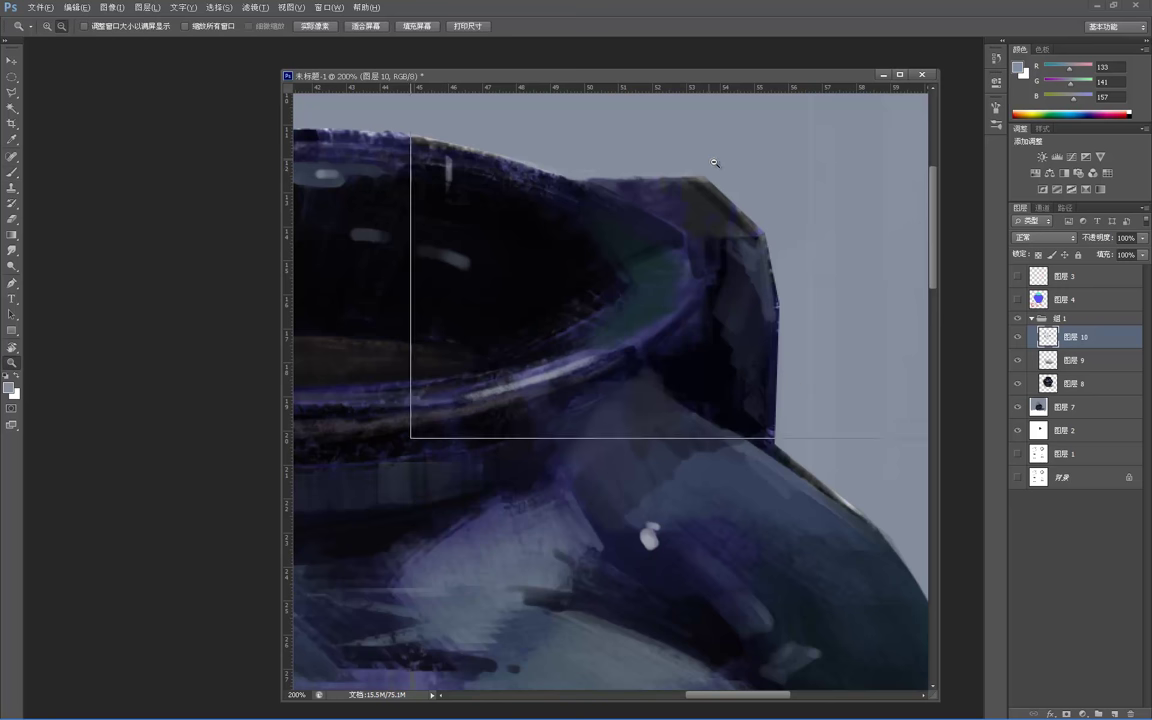
{"action": "left_click", "coordinate": [715, 163], "text": "alt"}
{"action": "left_click", "coordinate": [715, 163], "text": "alt"}
{"action": "key", "text": "b"}
{"action": "left_click", "coordinate": [694, 198], "text": "alt"}
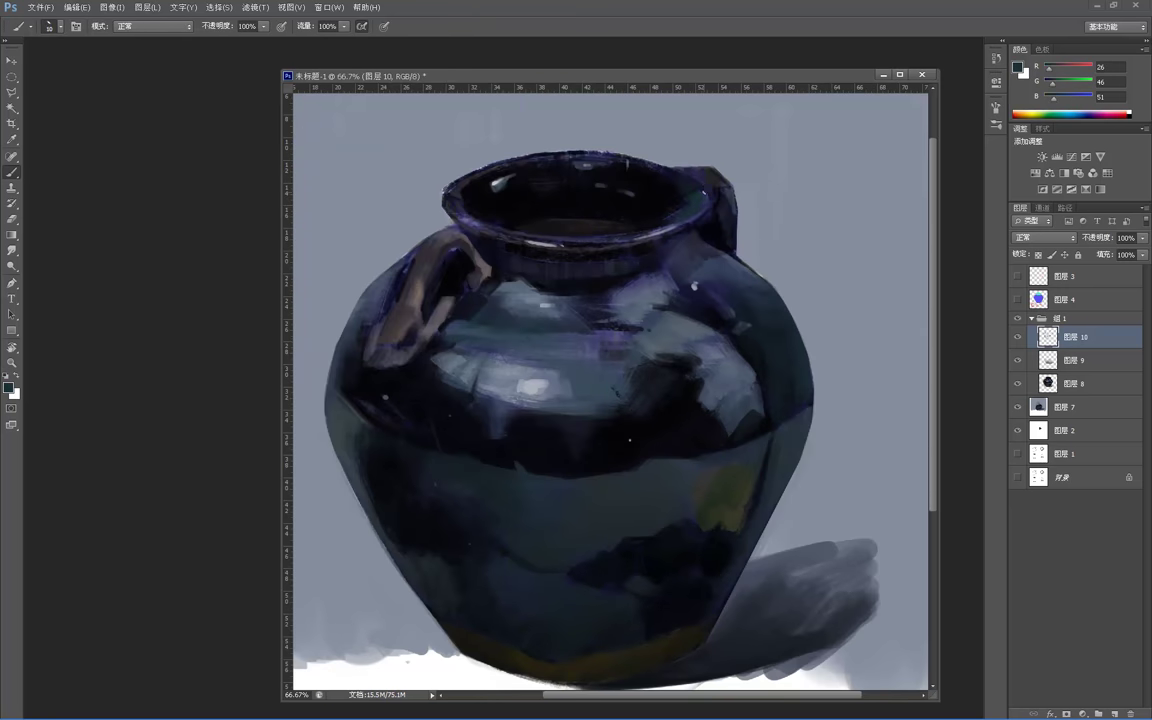
{"action": "left_click", "coordinate": [713, 220], "text": "alt"}
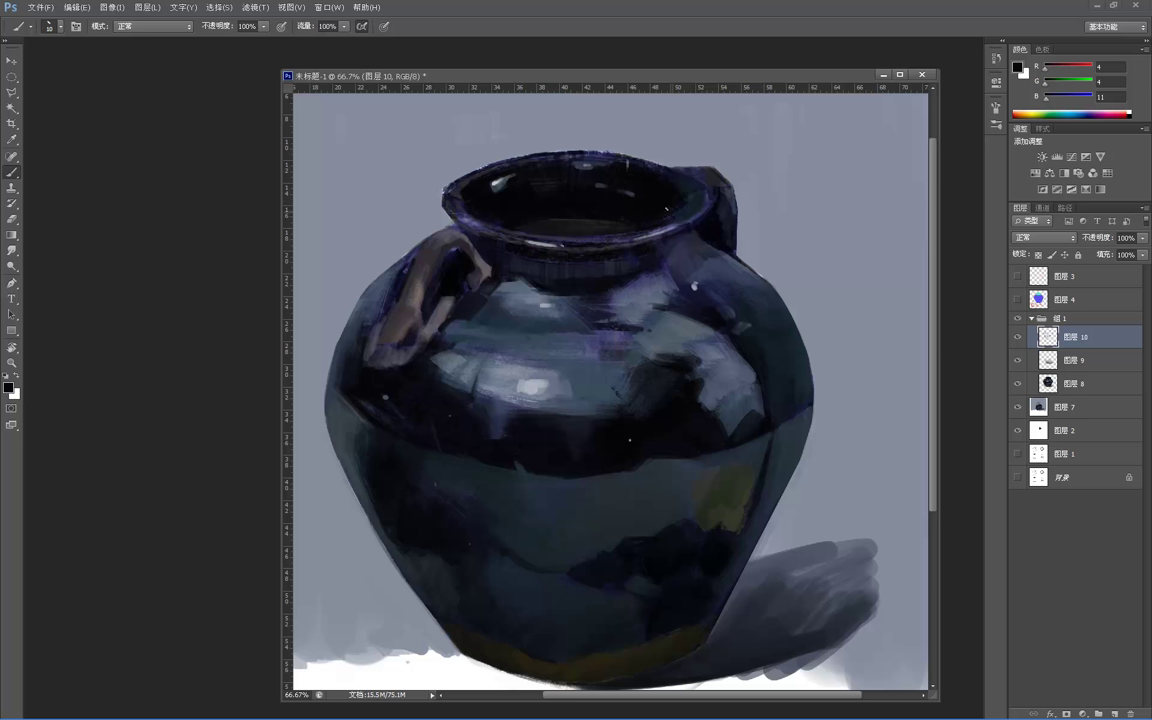
{"action": "left_click", "coordinate": [691, 197], "text": "alt"}
{"action": "left_click", "coordinate": [690, 195], "text": "alt"}
{"action": "left_click", "coordinate": [644, 175], "text": "alt"}
{"action": "left_click", "coordinate": [656, 187], "text": "alt"}
- Touch up the back edge of the jar's rim with the sampled dark blue-grey RGB 41, 48, 63
{"action": "key", "text": "z"}
{"action": "left_click_drag", "start_coordinate": [728, 162], "coordinate": [721, 153]}
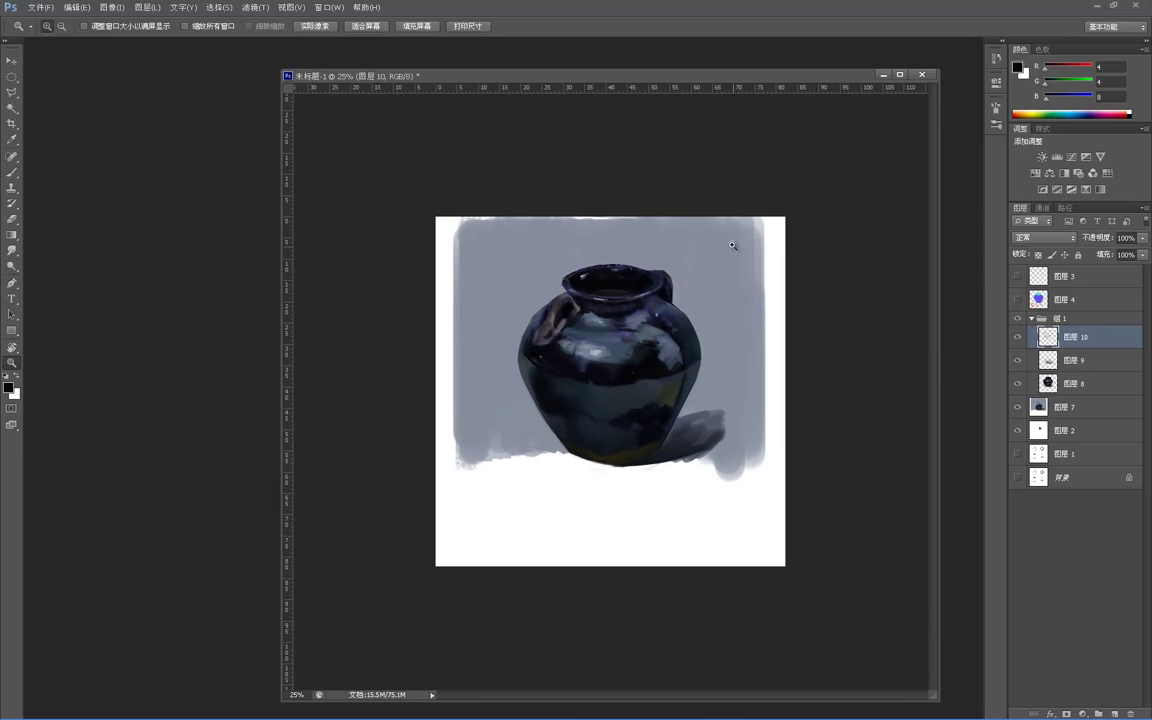
{"action": "left_click", "coordinate": [659, 239]}
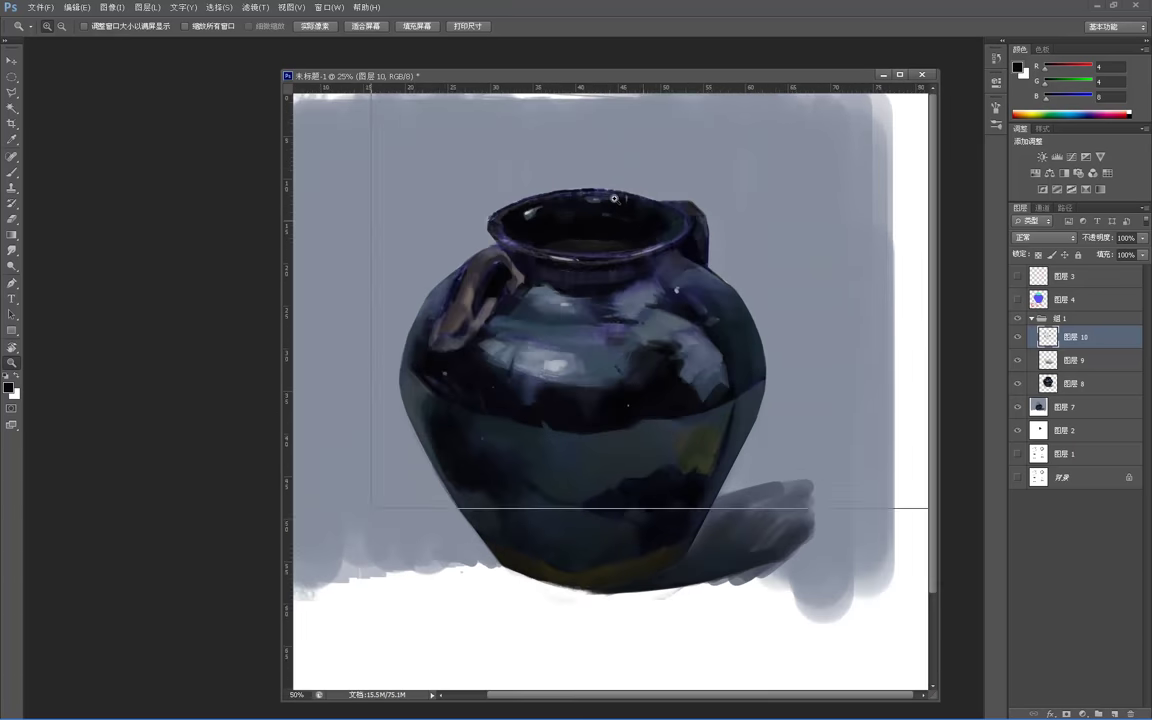
{"action": "left_click", "coordinate": [659, 238]}
{"action": "key", "text": "b"}
{"action": "left_click", "coordinate": [594, 181], "text": "alt"}
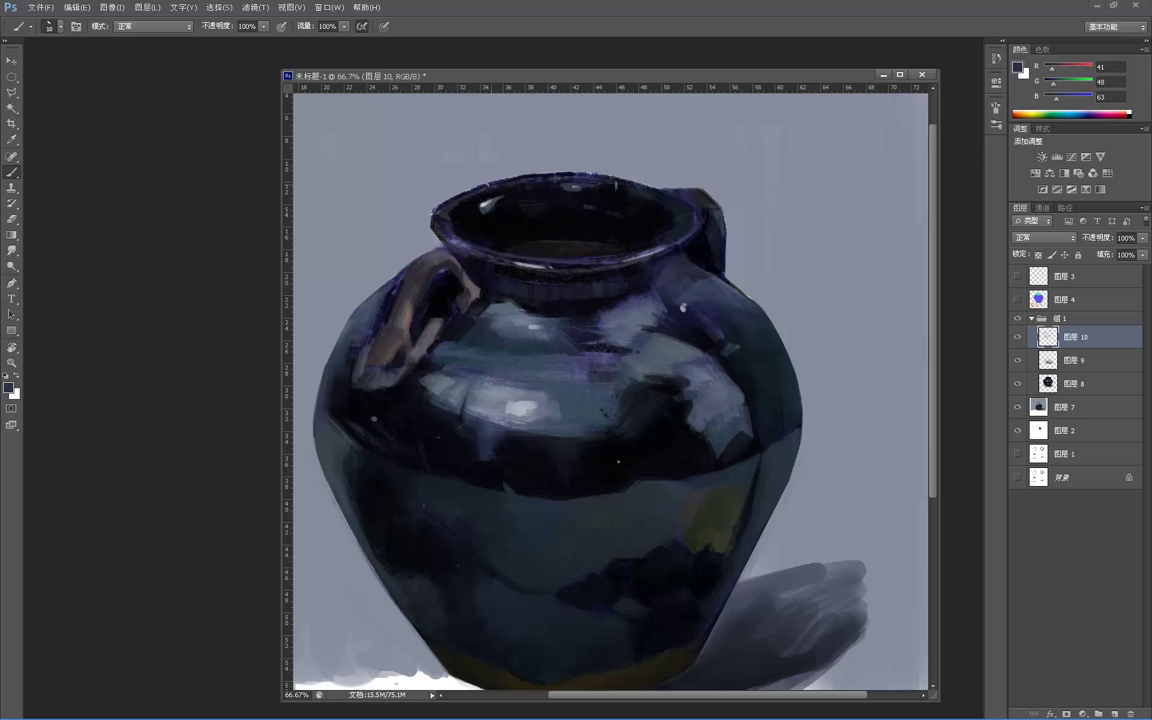
- Add thin highlight strokes to the right shoulder reflection with the sampled light grey RGB 153, 157, 170
{"action": "left_click", "coordinate": [557, 262], "text": "alt"}
{"action": "left_click", "coordinate": [684, 307], "text": "alt"}
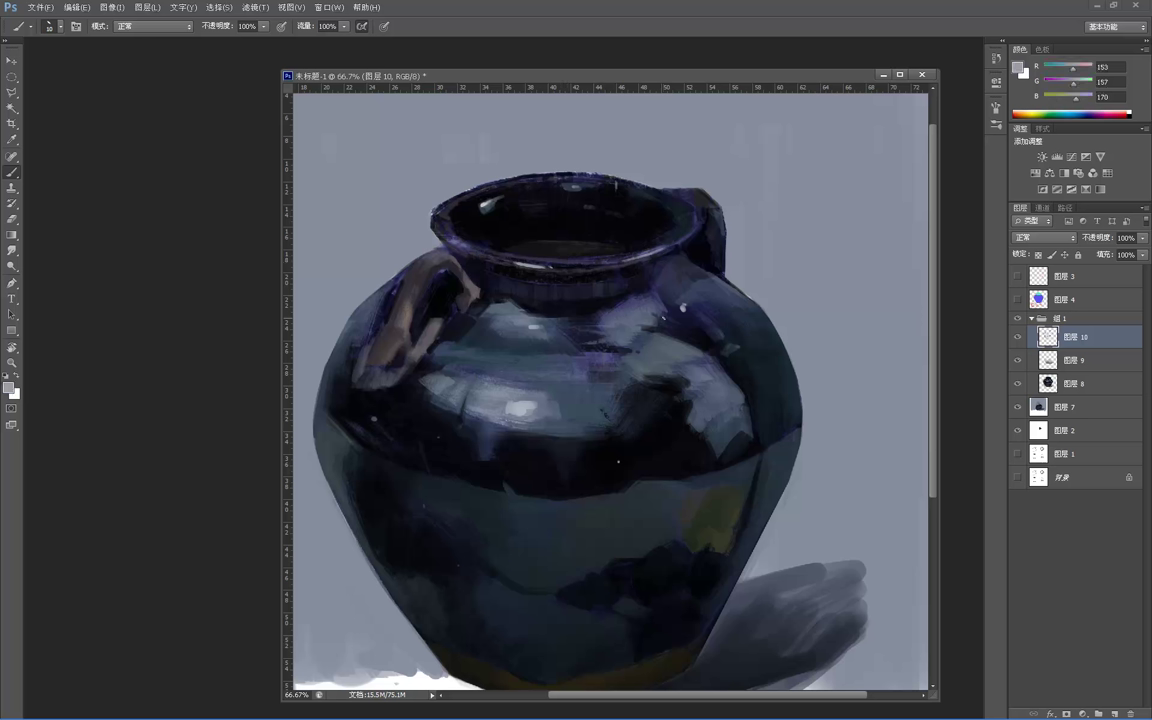
{"action": "left_click_drag", "start_coordinate": [652, 329], "coordinate": [670, 331]}
{"action": "left_click_drag", "start_coordinate": [676, 377], "coordinate": [687, 382]}
- Retouch the dark glaze around the right shoulder reflection with the sampled dark blue RGB 19, 29, 37
{"action": "key", "text": "alt+space"}
{"action": "left_click", "coordinate": [635, 289], "text": "alt"}
{"action": "left_click", "coordinate": [635, 290], "text": "alt"}
{"action": "left_click", "coordinate": [635, 290], "text": "alt"}
{"action": "left_click", "coordinate": [631, 285], "text": "alt"}
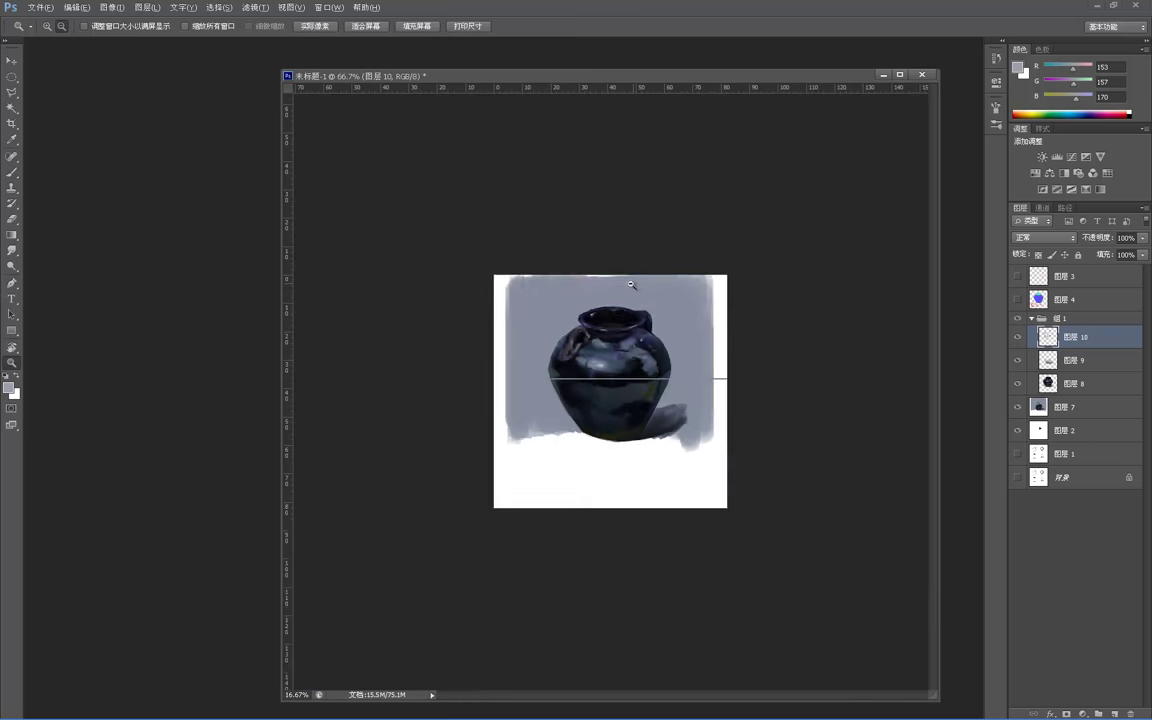
{"action": "left_click", "coordinate": [583, 306]}
{"action": "left_click", "coordinate": [668, 342]}
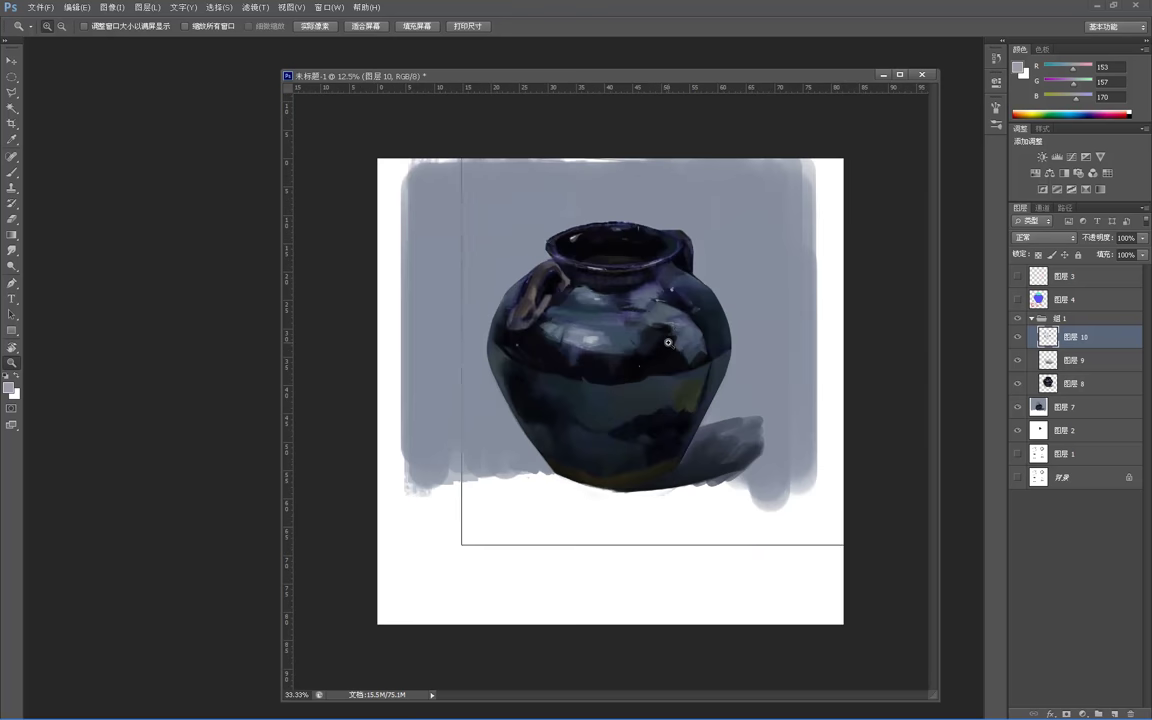
{"action": "left_click", "coordinate": [666, 342]}
{"action": "left_click", "coordinate": [665, 341]}
{"action": "left_click", "coordinate": [764, 296], "text": "alt"}
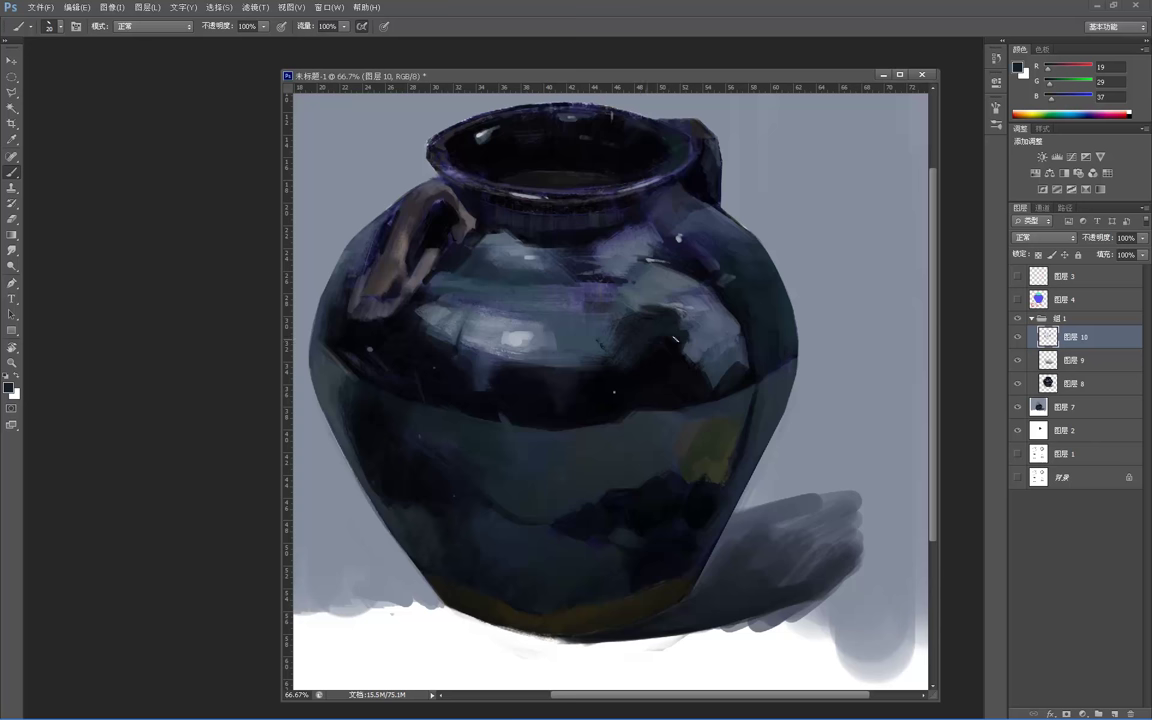
- Deepen the dark shape between the two shoulder reflections with sampled near-black tones, including RGB 5, 5, 7
{"action": "key", "text": "z"}
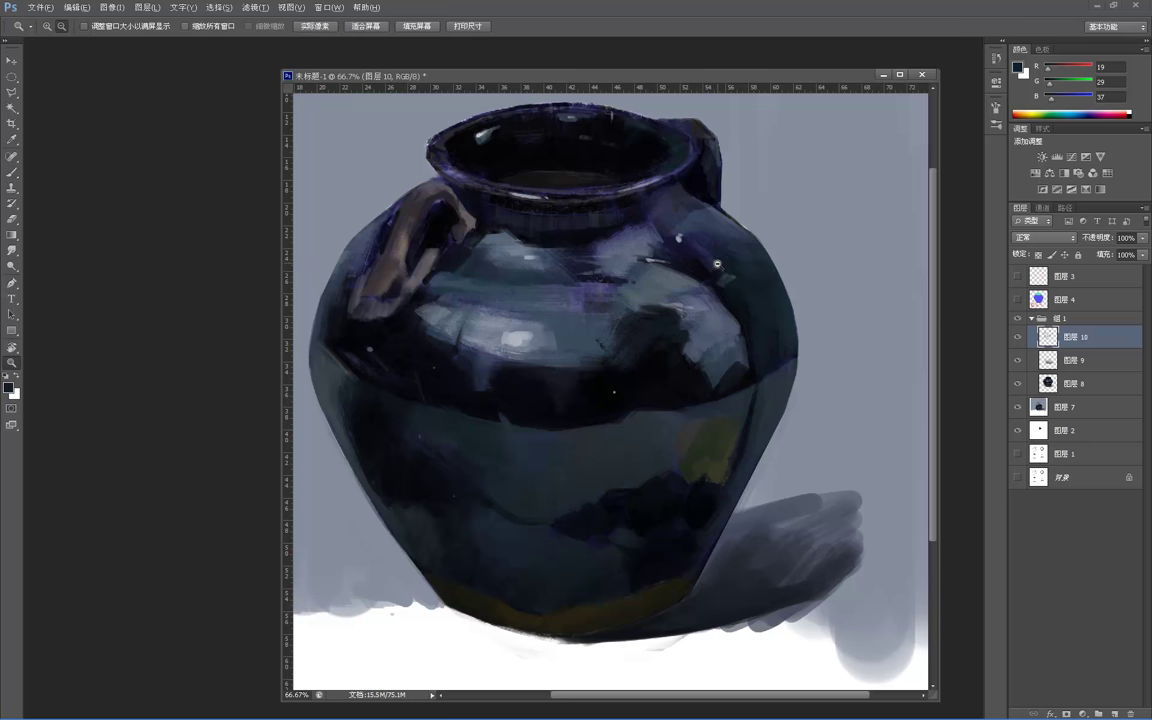
{"action": "left_click", "coordinate": [719, 264], "text": "alt"}
{"action": "left_click", "coordinate": [719, 264], "text": "alt"}
{"action": "left_click", "coordinate": [719, 258], "text": "alt"}
{"action": "left_click", "coordinate": [661, 342]}
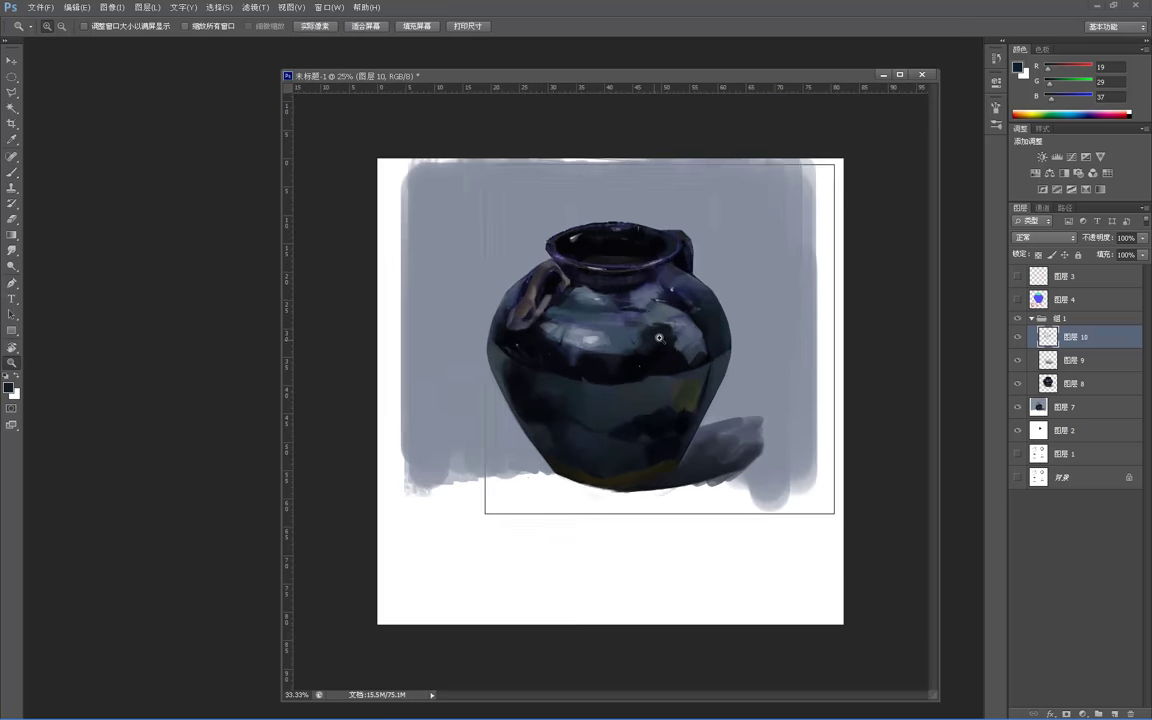
{"action": "left_click", "coordinate": [658, 337]}
{"action": "left_click", "coordinate": [657, 335]}
{"action": "left_click", "coordinate": [656, 334]}
{"action": "key", "text": "b"}
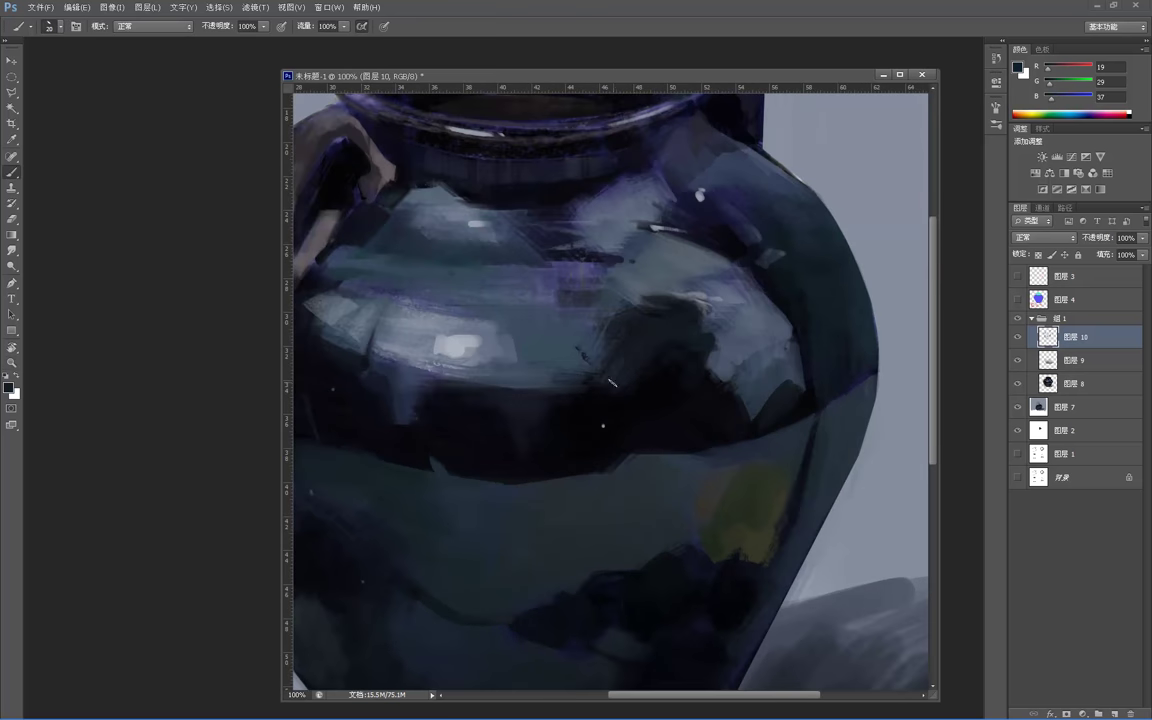
{"action": "left_click", "coordinate": [660, 389], "text": "alt"}
{"action": "left_click", "coordinate": [655, 430], "text": "alt"}
{"action": "left_click", "coordinate": [647, 387], "text": "alt"}
{"action": "left_click", "coordinate": [649, 379], "text": "alt"}
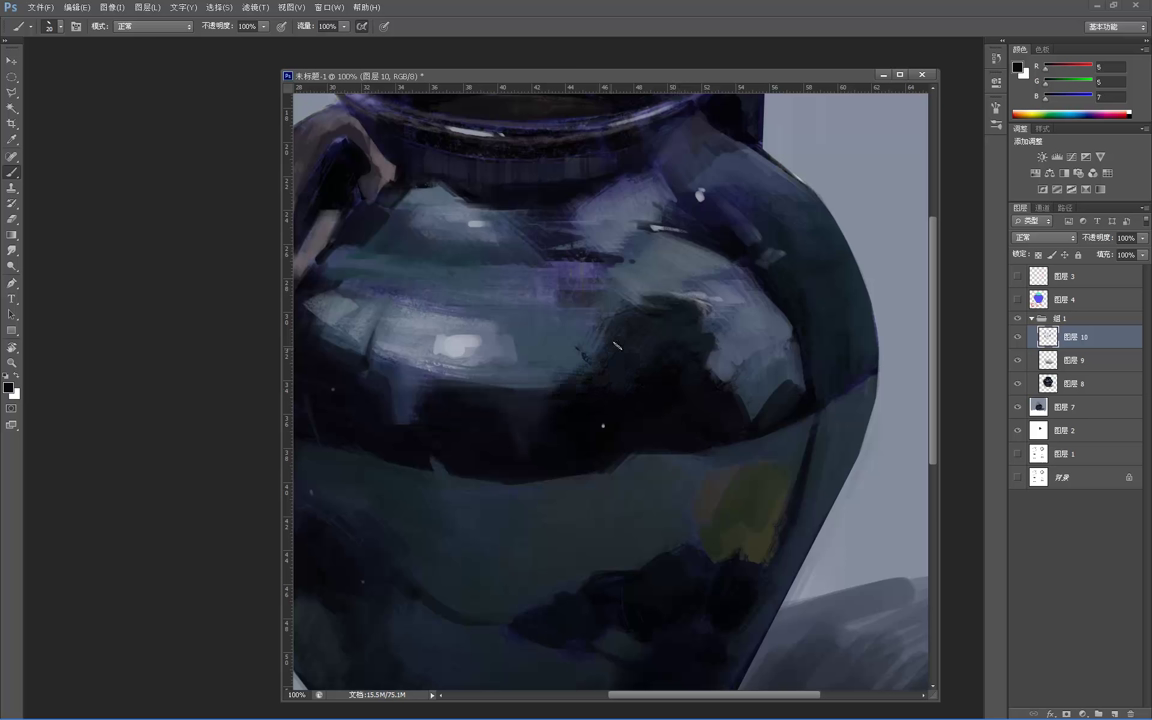
- Blend the dark shape's left edge into the main highlight with sampled RGB 54, 76, 87, RGB 18, 22, 28 and RGB 41, 57, 66
{"action": "left_click", "coordinate": [578, 352], "text": "alt"}
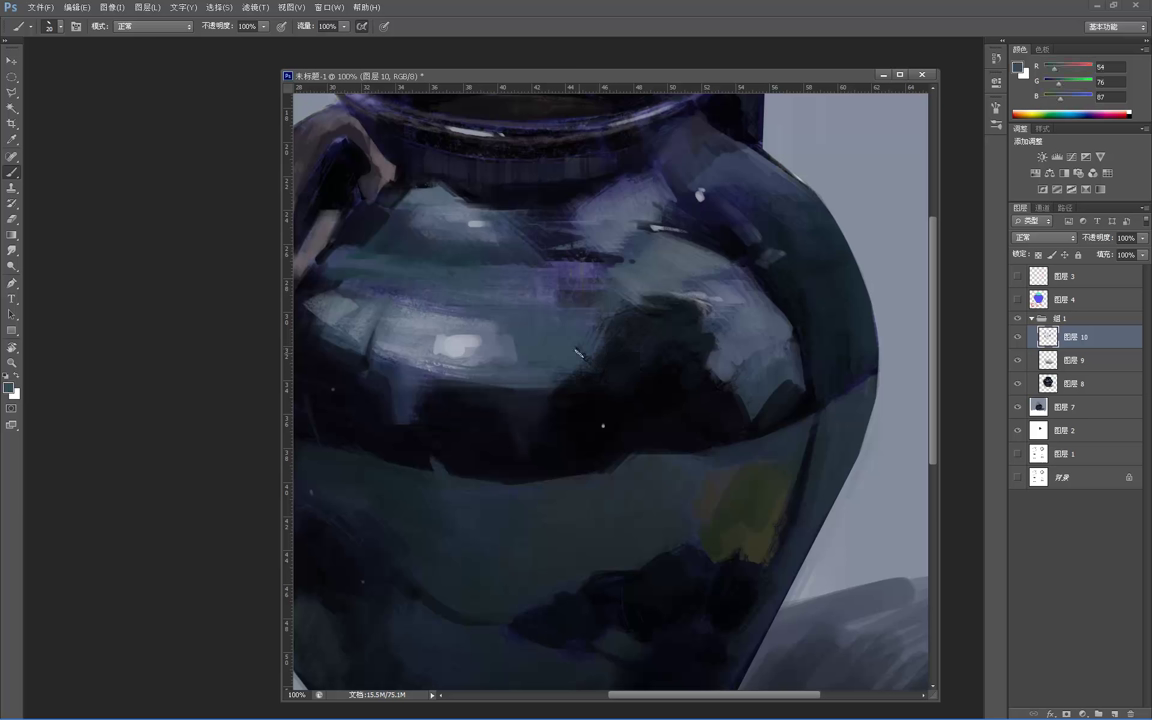
{"action": "left_click", "coordinate": [592, 367], "text": "alt"}
{"action": "left_click", "coordinate": [598, 348], "text": "alt"}
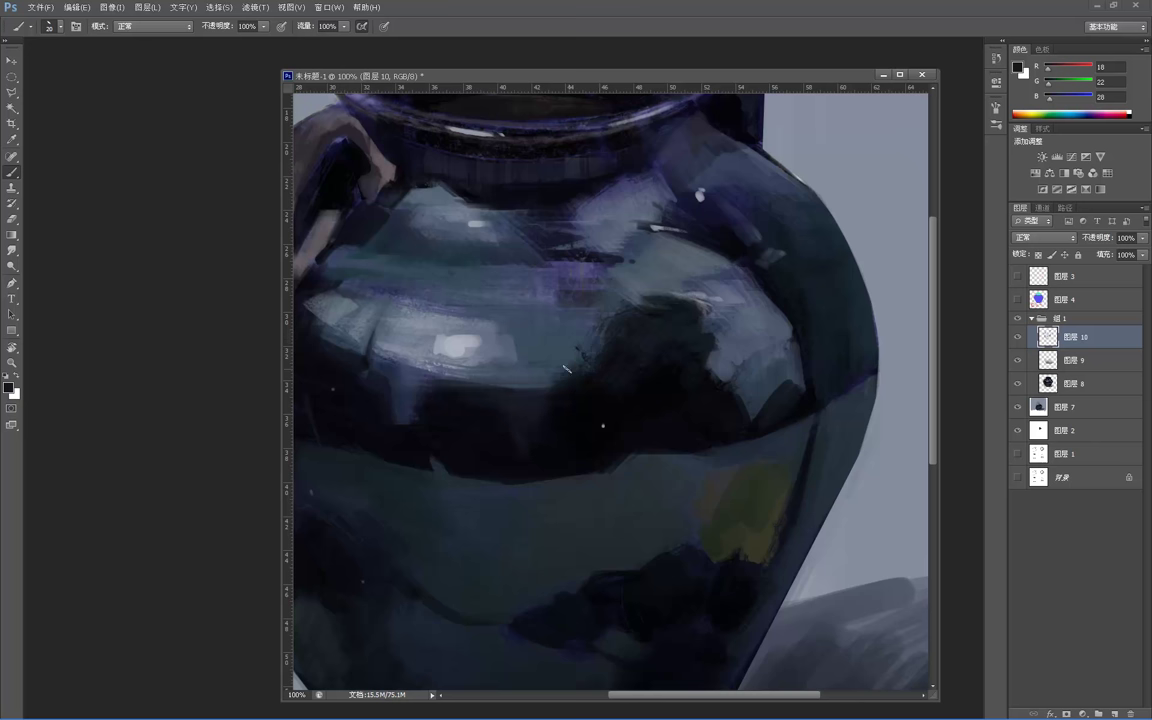
{"action": "left_click", "coordinate": [598, 338], "text": "alt"}
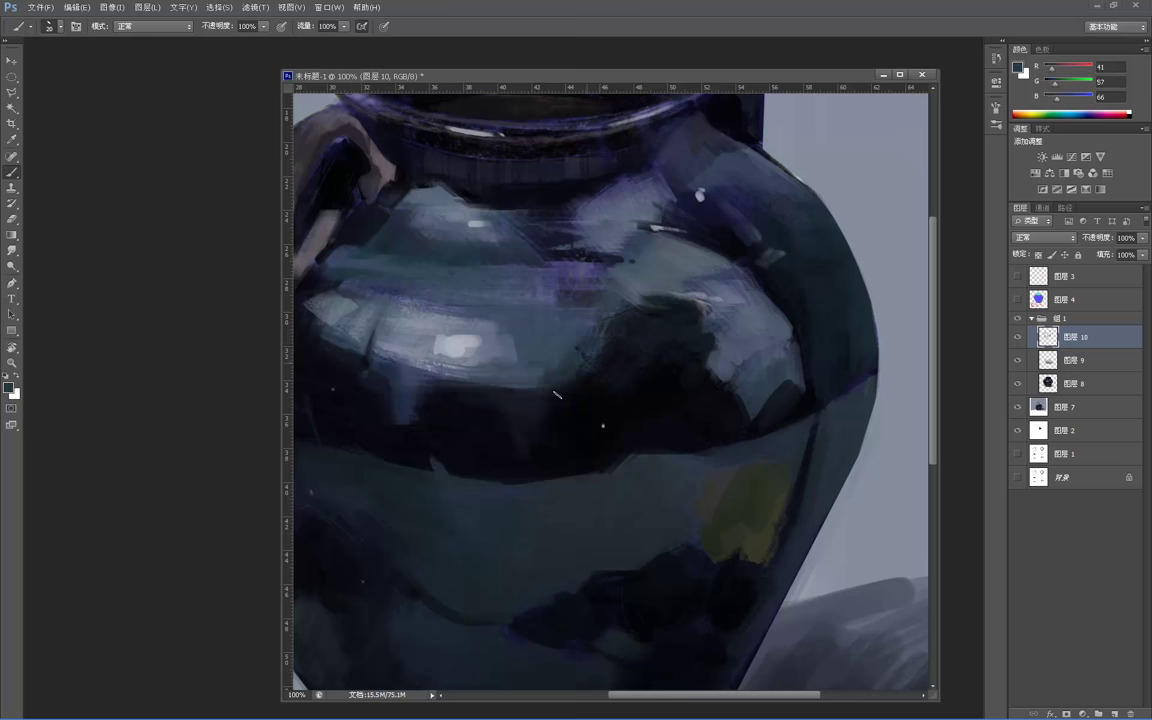
{"action": "left_click", "coordinate": [595, 385], "text": "alt"}
- Touch up the right part of the dark shoulder band with the sampled near-black RGB 6, 6, 9
{"action": "key", "text": "alt+space"}
{"action": "left_click", "coordinate": [670, 327], "text": "alt"}
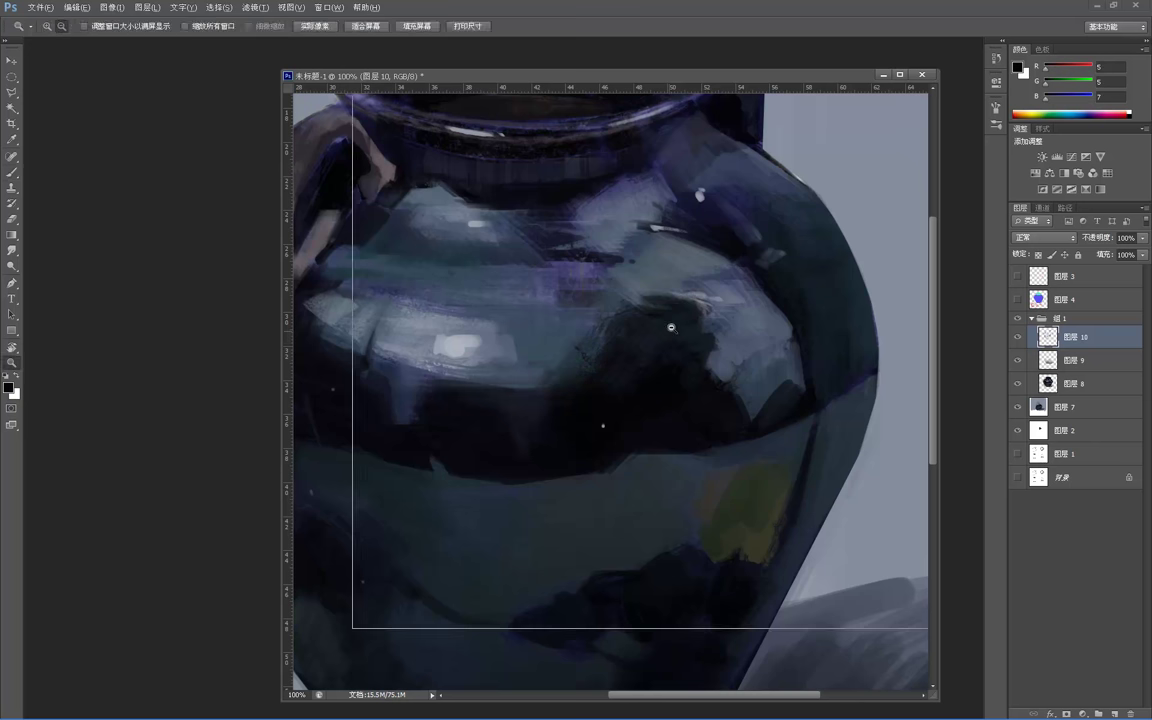
{"action": "left_click", "coordinate": [669, 298], "text": "alt"}
{"action": "left_click", "coordinate": [669, 298], "text": "alt"}
{"action": "left_click", "coordinate": [597, 501], "text": "alt"}
{"action": "left_click", "coordinate": [577, 498], "text": "alt"}
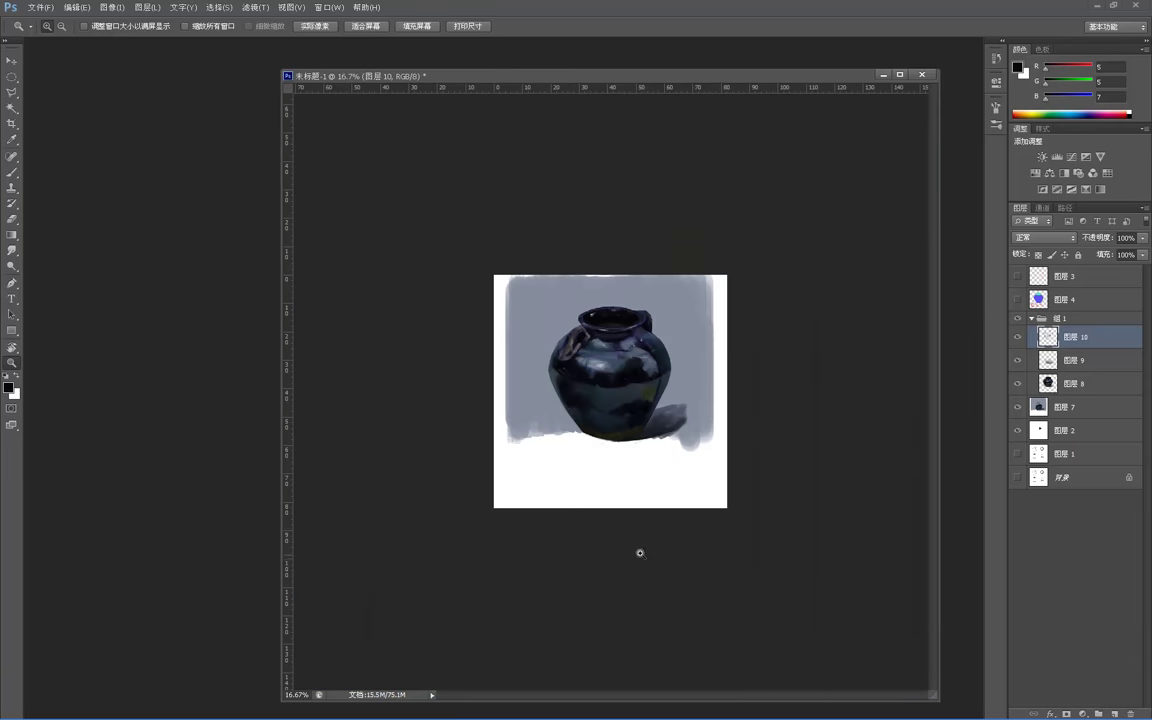
{"action": "key", "text": "ctrl+plus"}
{"action": "key", "text": "ctrl+plus"}
{"action": "key", "text": "ctrl+plus"}
{"action": "key", "text": "ctrl+plus"}
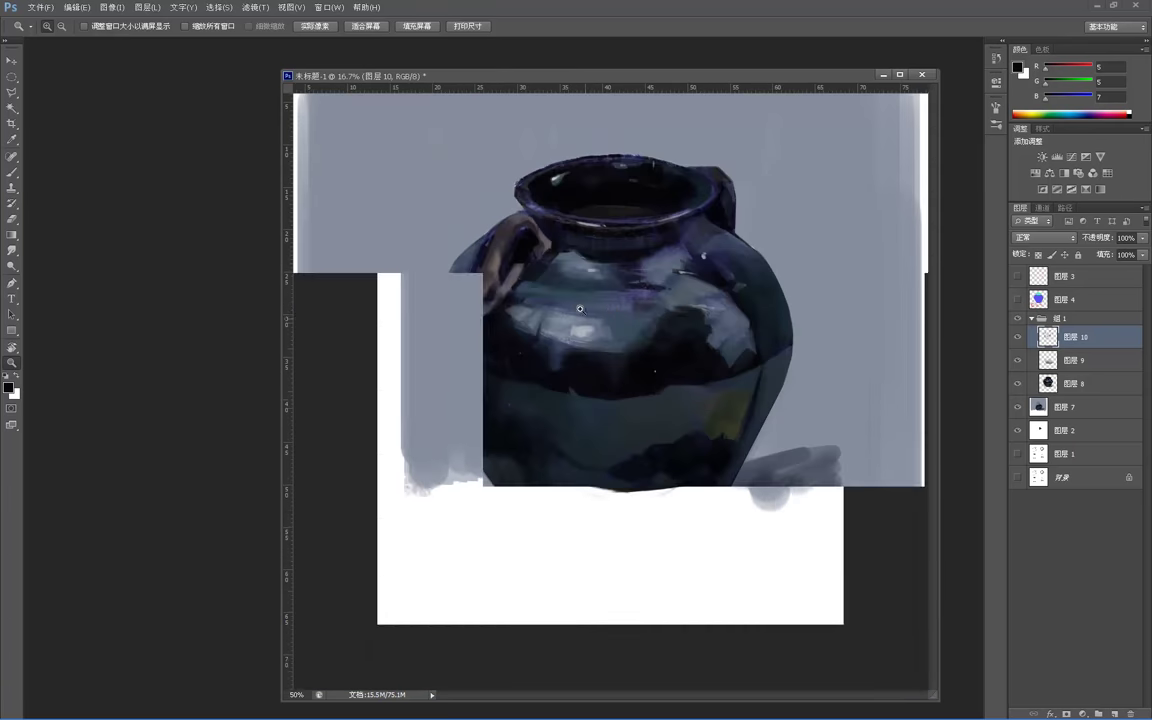
{"action": "key", "text": "b"}
{"action": "left_click", "coordinate": [659, 358], "text": "alt"}
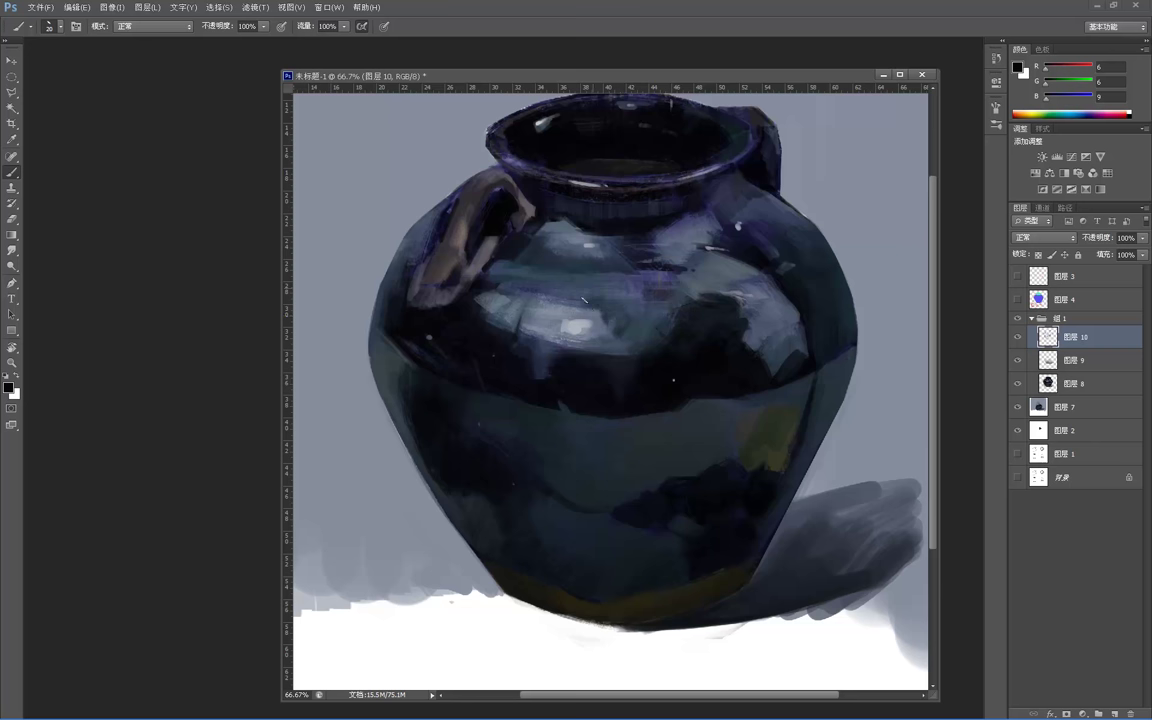
- Paint a small dark spot on the body below the shoulder band, beside the olive patch, with near-black RGB 6, 6, 9
{"action": "key", "text": "z"}
{"action": "left_click", "coordinate": [725, 292], "text": "alt"}
{"action": "left_click", "coordinate": [723, 285], "text": "alt"}
{"action": "left_click", "coordinate": [718, 225], "text": "alt"}
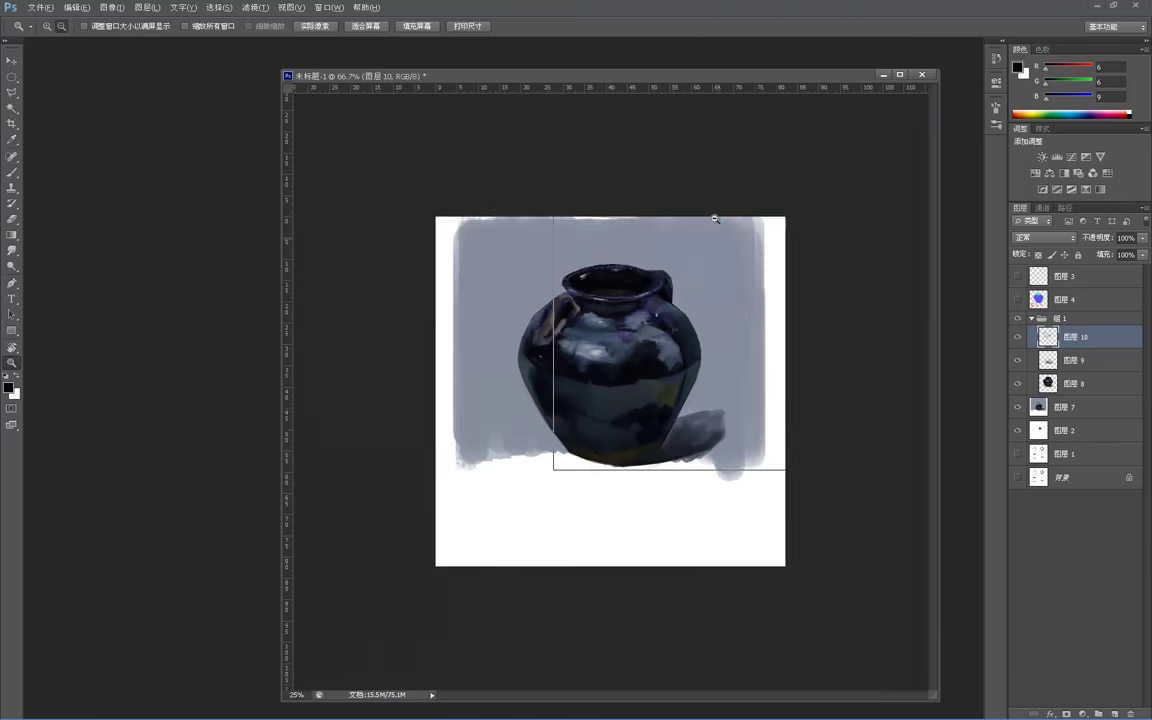
{"action": "left_click", "coordinate": [702, 312], "text": "alt"}
{"action": "left_click", "coordinate": [653, 357]}
{"action": "left_click", "coordinate": [653, 356]}
{"action": "left_click", "coordinate": [654, 355]}
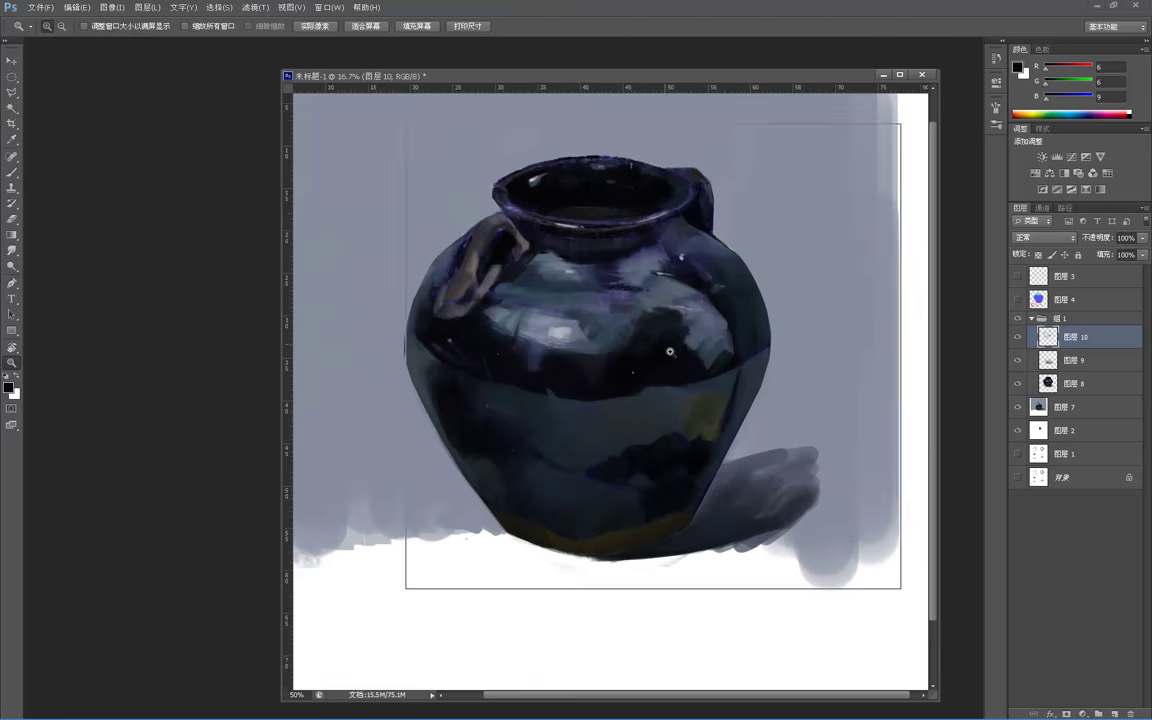
{"action": "left_click", "coordinate": [665, 352]}
{"action": "key", "text": "b"}
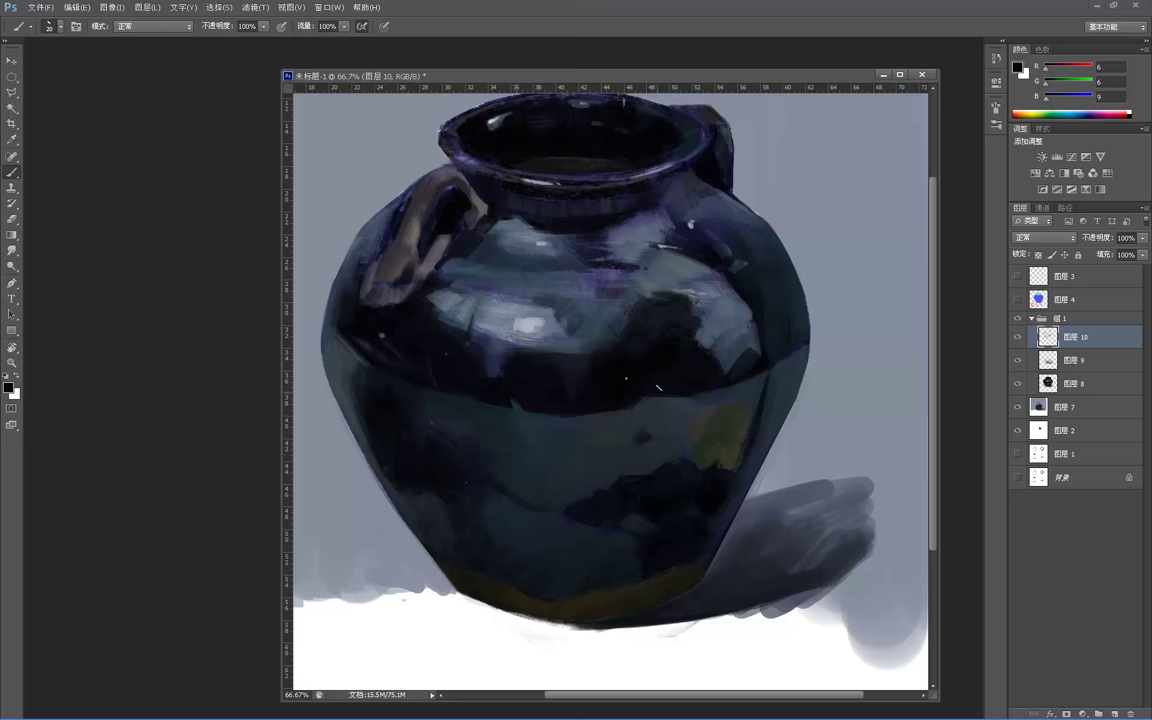
- Rotate the flat brush tip to a nearly vertical angle of -96°
{"action": "key", "text": "F5"}
{"action": "left_click_drag", "start_coordinate": [970, 268], "coordinate": [958, 280]}
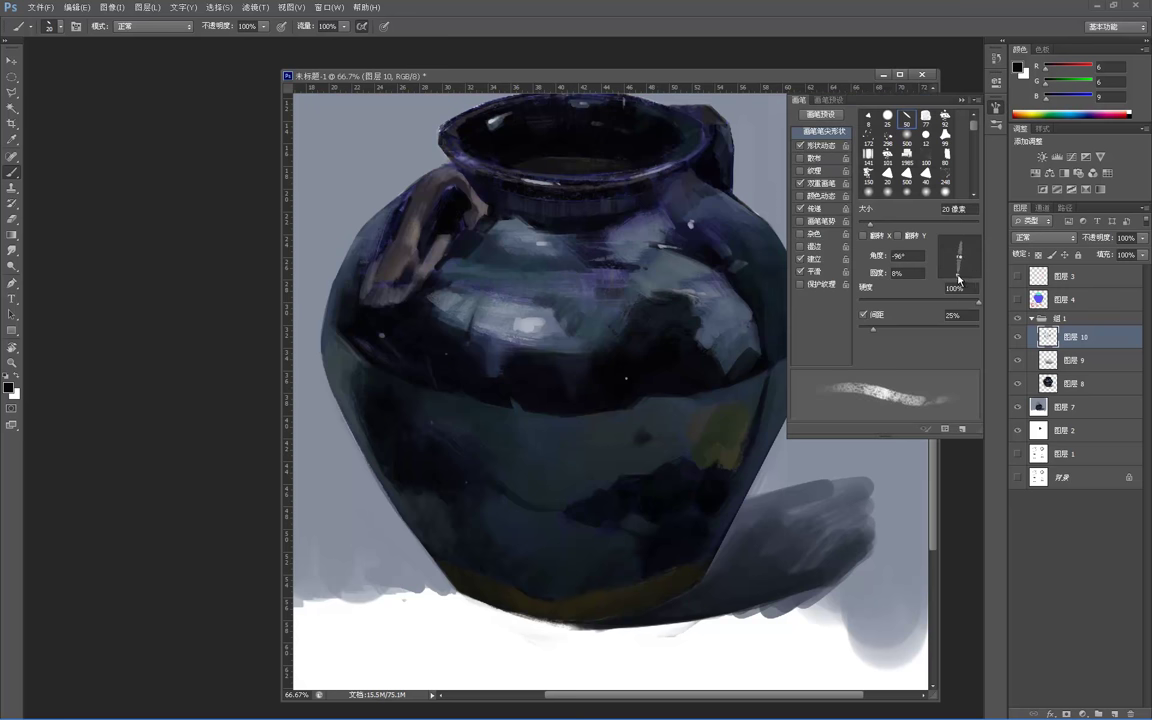
{"action": "key", "text": "F5"}
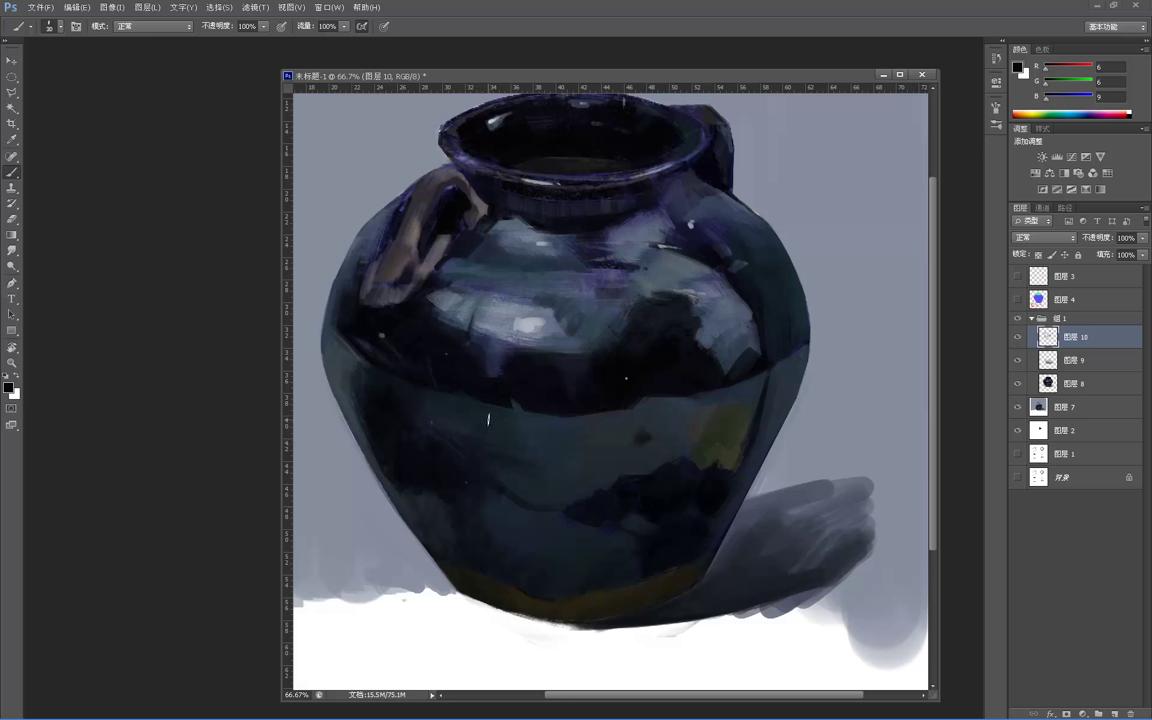
- Touch up the dark tones on the left part of the jar's lower body, ending with the sampled near-black RGB 7, 10, 12
{"action": "key", "text": "bracketright"}
{"action": "left_click", "coordinate": [446, 418], "text": "alt"}
{"action": "left_click", "coordinate": [494, 469], "text": "alt"}
{"action": "left_click", "coordinate": [480, 487], "text": "alt"}
{"action": "left_click", "coordinate": [441, 524], "text": "alt"}
- Paint a faint reflection along the lower-left body above the brown base with RGB 98, 115, 126 and blend it with sampled RGB 29, 37, 46
{"action": "left_click", "coordinate": [8, 386]}
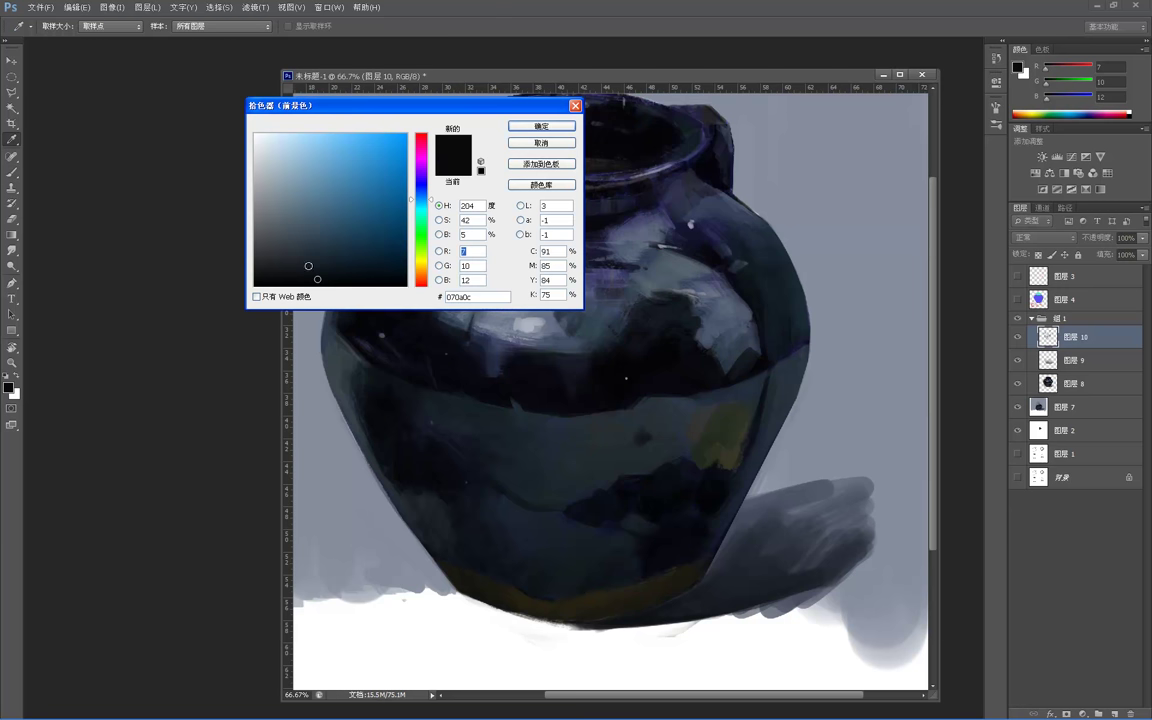
{"action": "left_click", "coordinate": [302, 237]}
{"action": "left_click_drag", "start_coordinate": [292, 220], "coordinate": [287, 211]}
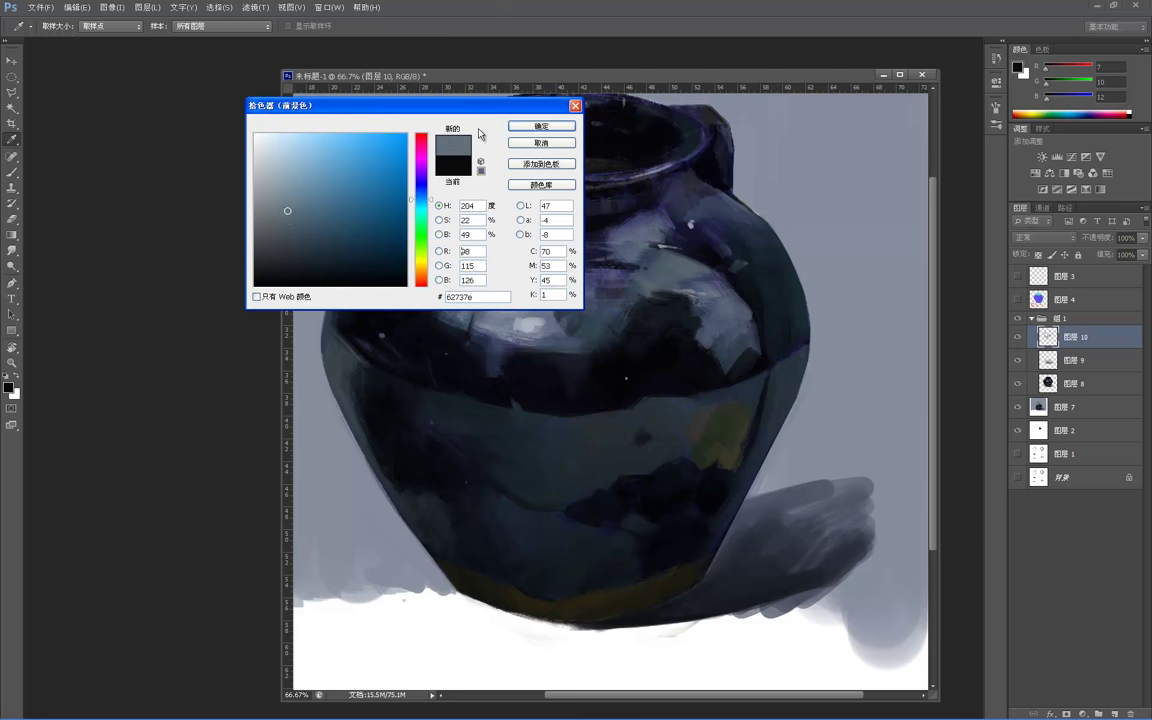
{"action": "left_click", "coordinate": [516, 126]}
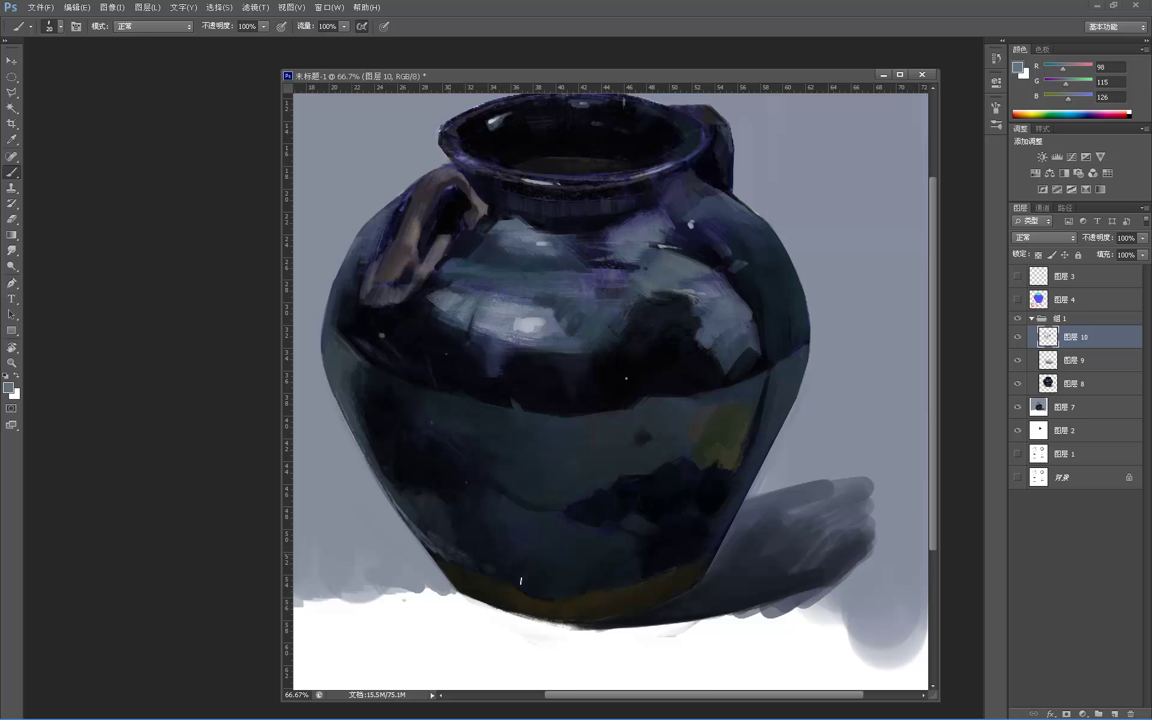
{"action": "left_click", "coordinate": [442, 548], "text": "alt"}
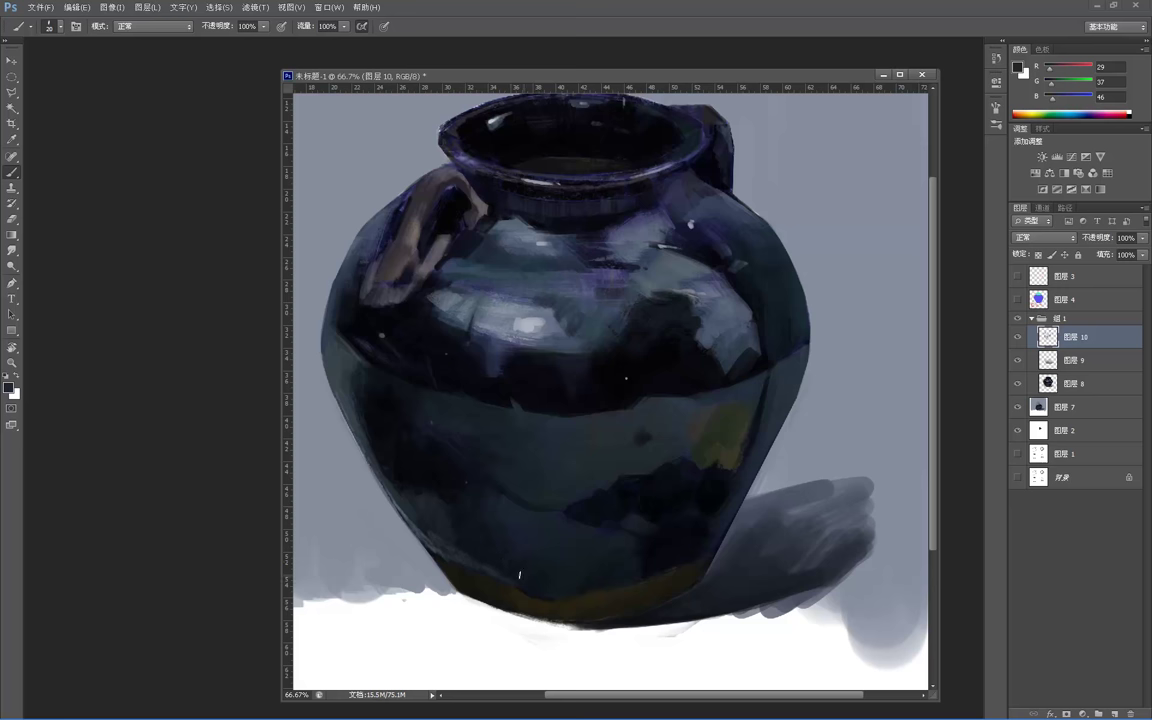
- Clean up the jar's lower-left outline with the sampled background grey RGB 132, 140, 156
{"action": "key", "text": "z"}
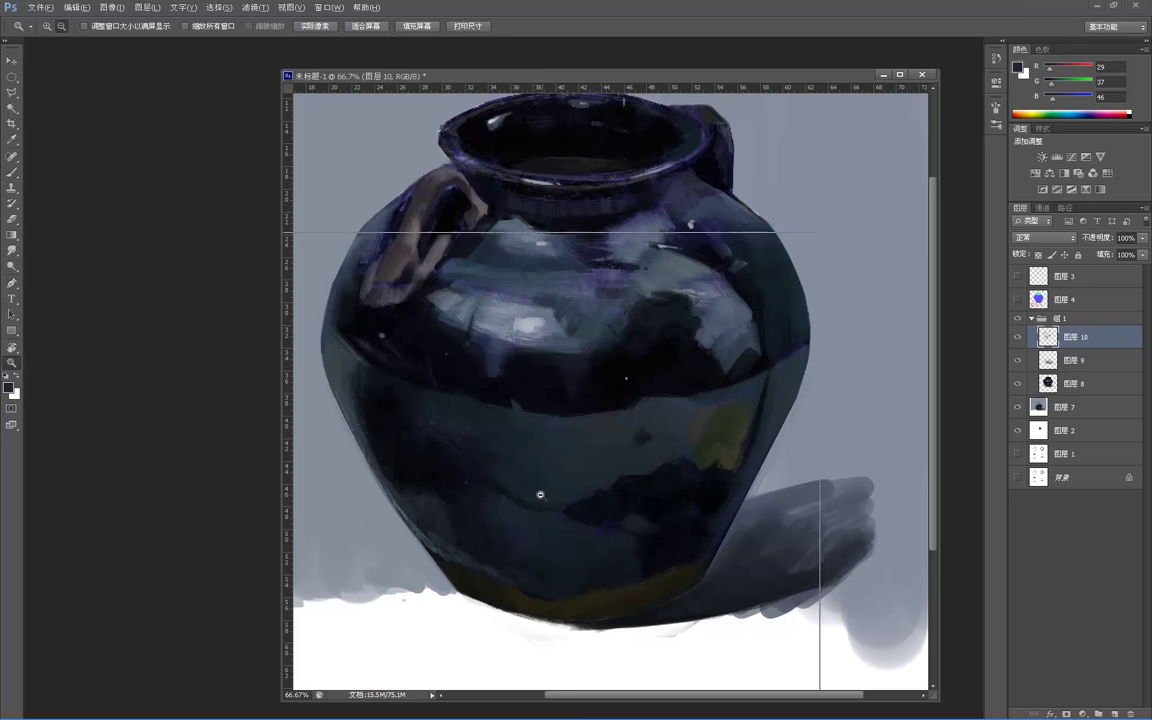
{"action": "left_click", "coordinate": [540, 494], "text": "alt"}
{"action": "left_click", "coordinate": [545, 501], "text": "alt"}
{"action": "left_click", "coordinate": [576, 514], "text": "alt"}
{"action": "left_click", "coordinate": [576, 512], "text": "alt"}
{"action": "left_click", "coordinate": [556, 460], "text": "alt"}
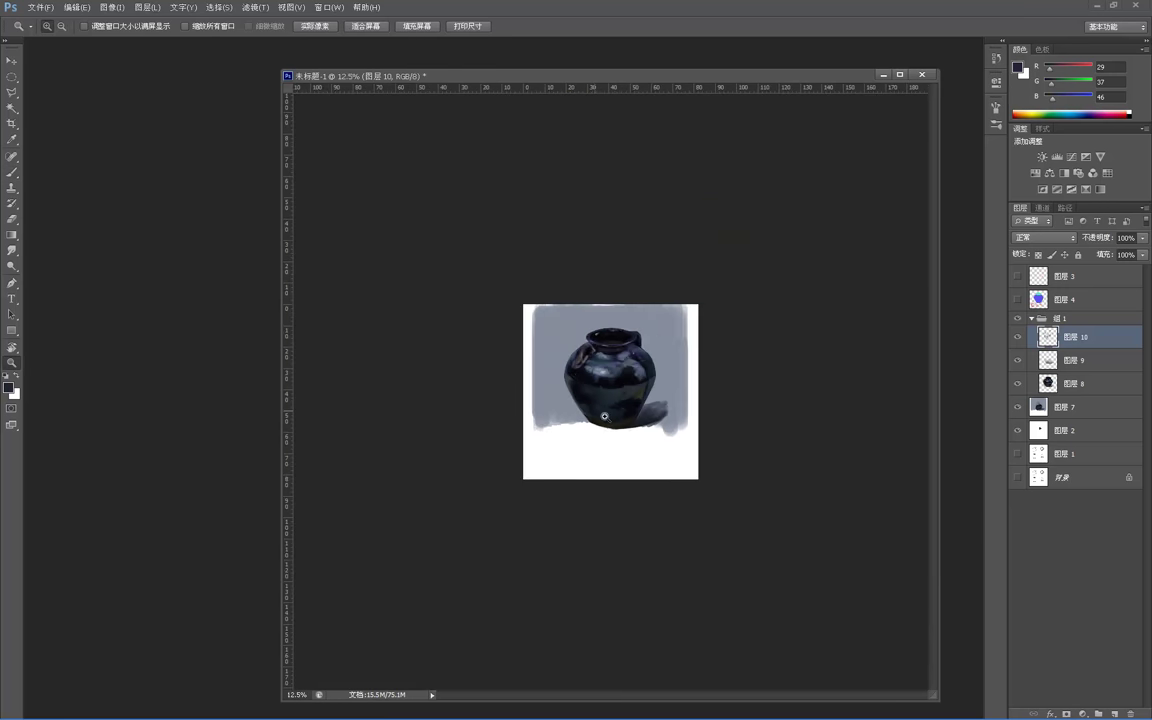
{"action": "left_click", "coordinate": [518, 403]}
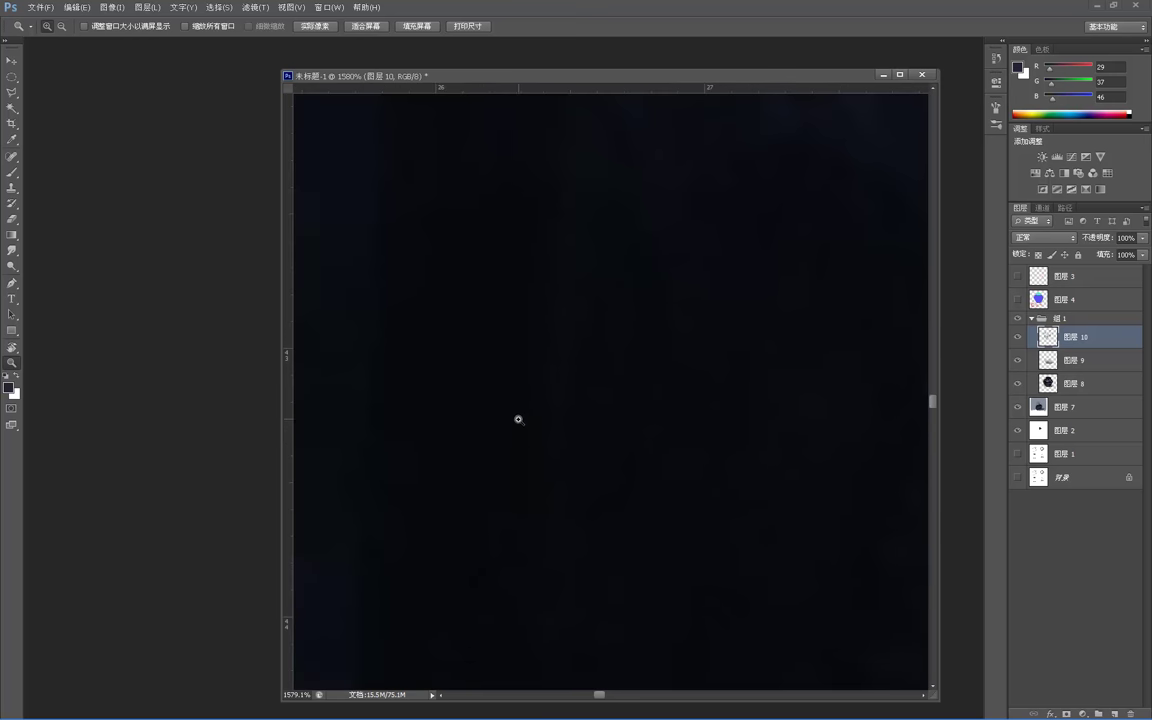
{"action": "left_click", "coordinate": [316, 26]}
{"action": "key", "text": "b"}
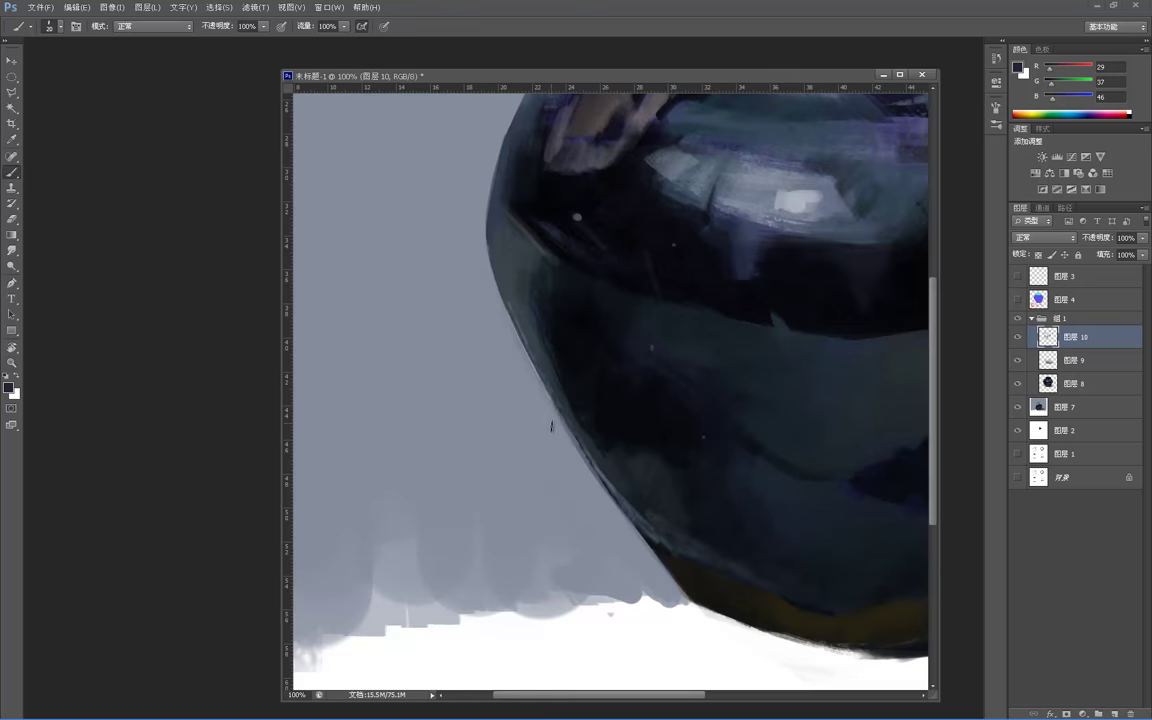
{"action": "left_click", "coordinate": [460, 312], "text": "alt"}
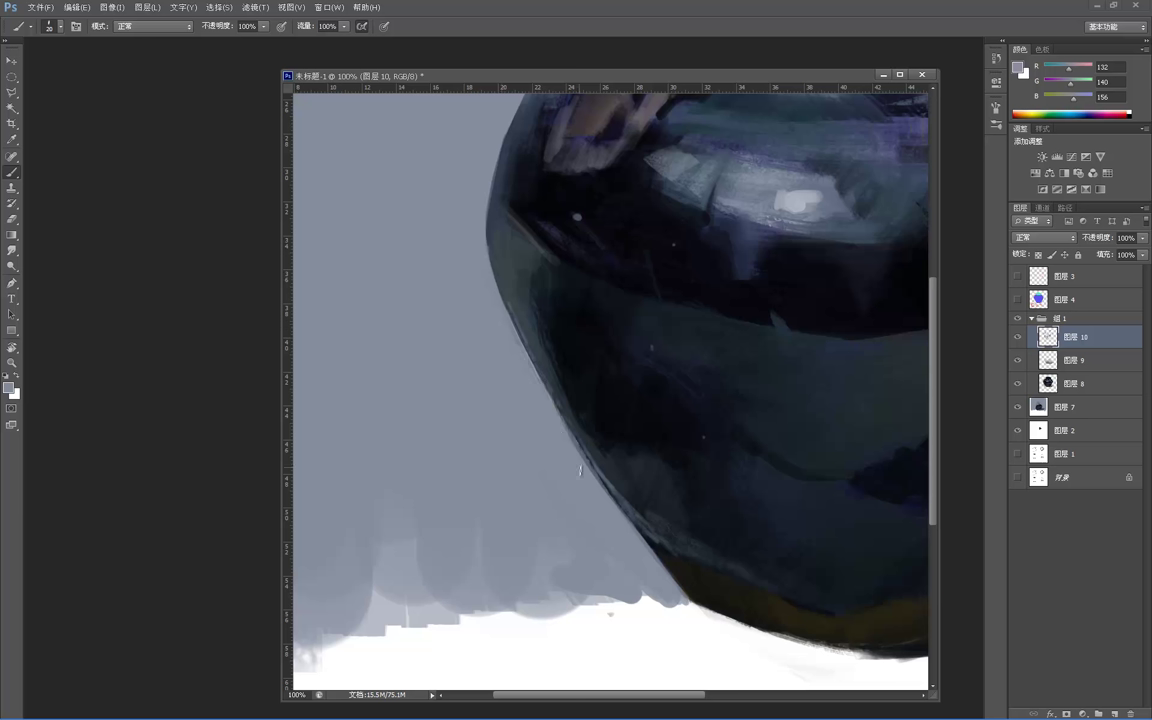
{"action": "left_click_drag", "start_coordinate": [553, 412], "coordinate": [636, 539]}
- Paint a lighter reflection on the body's left edge just below the shoulder line with sampled RGB 72, 86, 98 and a size 10 brush
{"action": "key", "text": "z"}
{"action": "left_click", "coordinate": [612, 381], "text": "alt"}
{"action": "left_click", "coordinate": [611, 376], "text": "alt"}
{"action": "left_click", "coordinate": [597, 379], "text": "alt"}
{"action": "left_click", "coordinate": [530, 376]}
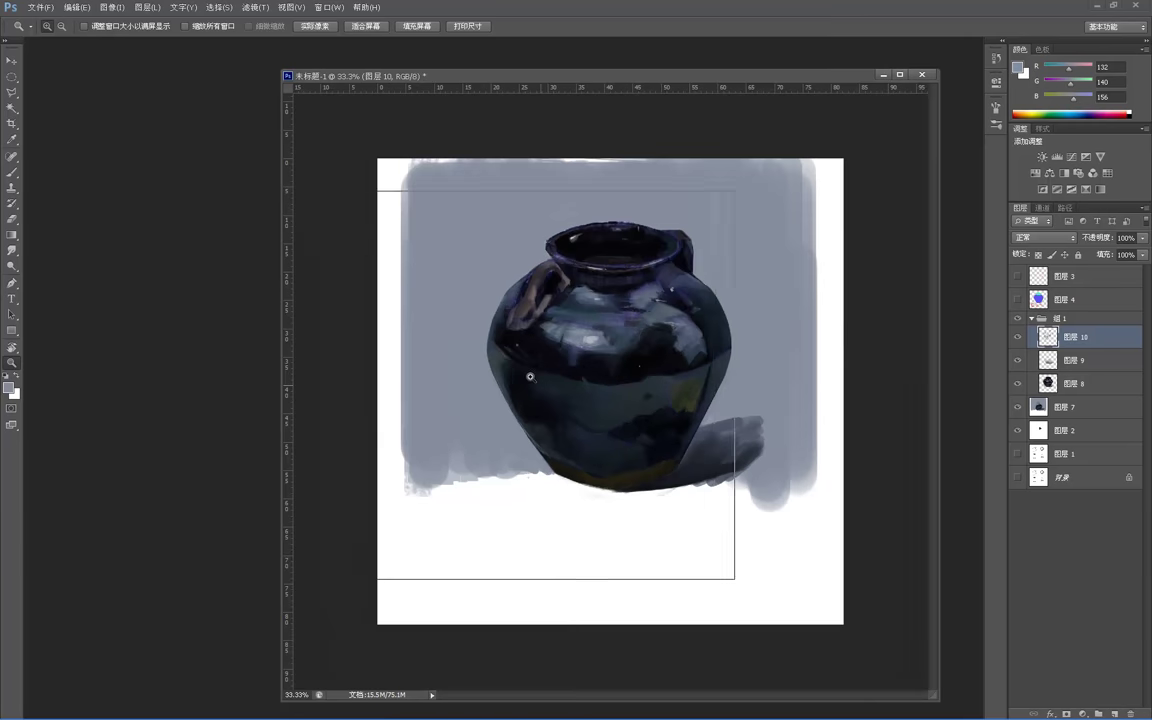
{"action": "left_click", "coordinate": [528, 376]}
{"action": "left_click", "coordinate": [450, 341]}
{"action": "left_click", "coordinate": [442, 360]}
{"action": "key", "text": "b"}
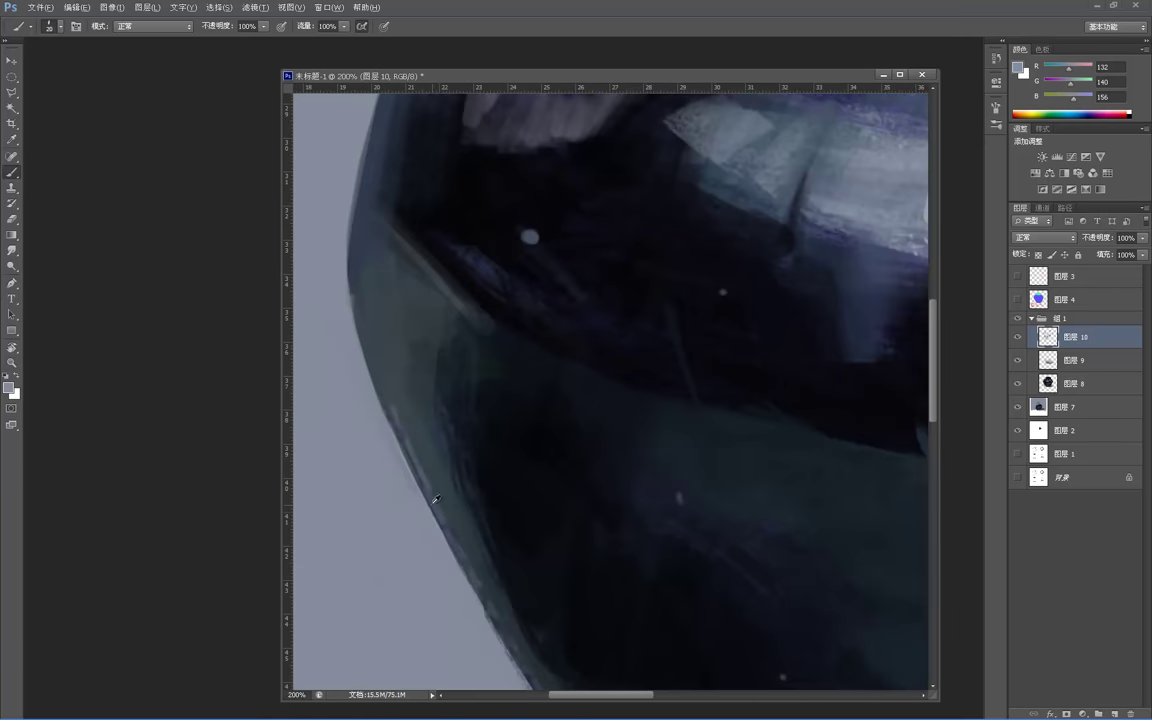
{"action": "left_click", "coordinate": [422, 475], "text": "alt"}
{"action": "key", "text": "bracketleft"}
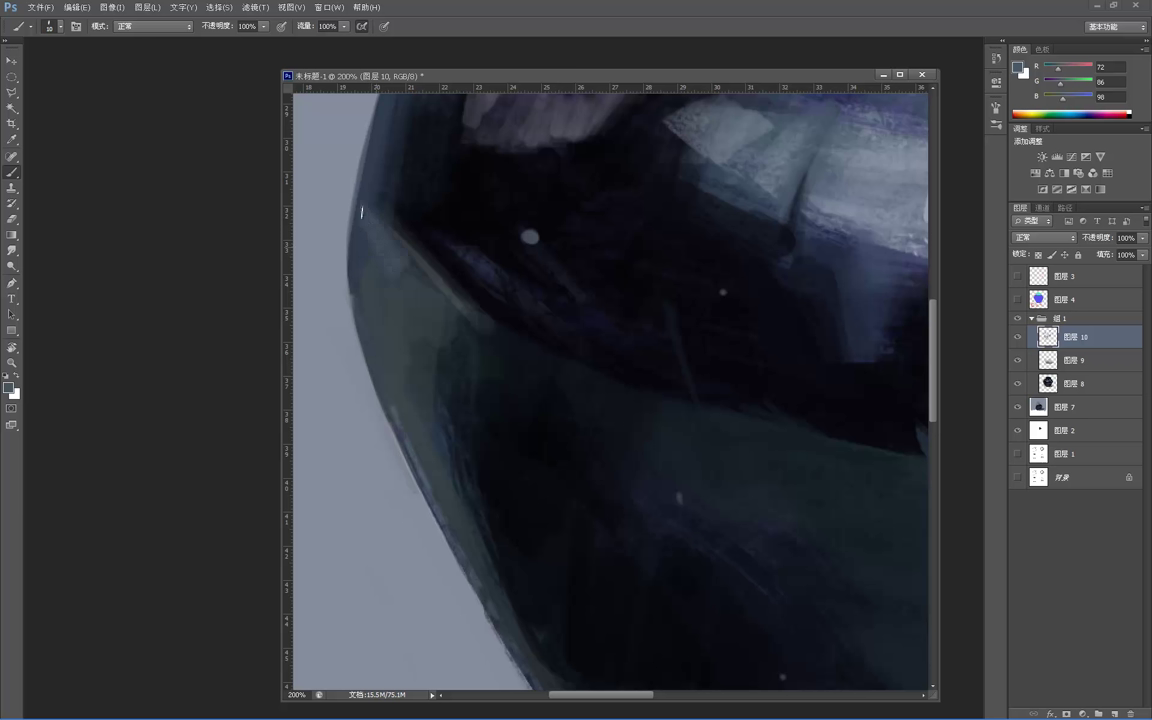
{"action": "mouse_move", "coordinate": [361, 219]}
{"action": "left_mouse_down"}
{"action": "mouse_move", "coordinate": [387, 282]}
{"action": "mouse_move", "coordinate": [365, 257]}
{"action": "mouse_move", "coordinate": [362, 316]}
{"action": "left_mouse_up"}
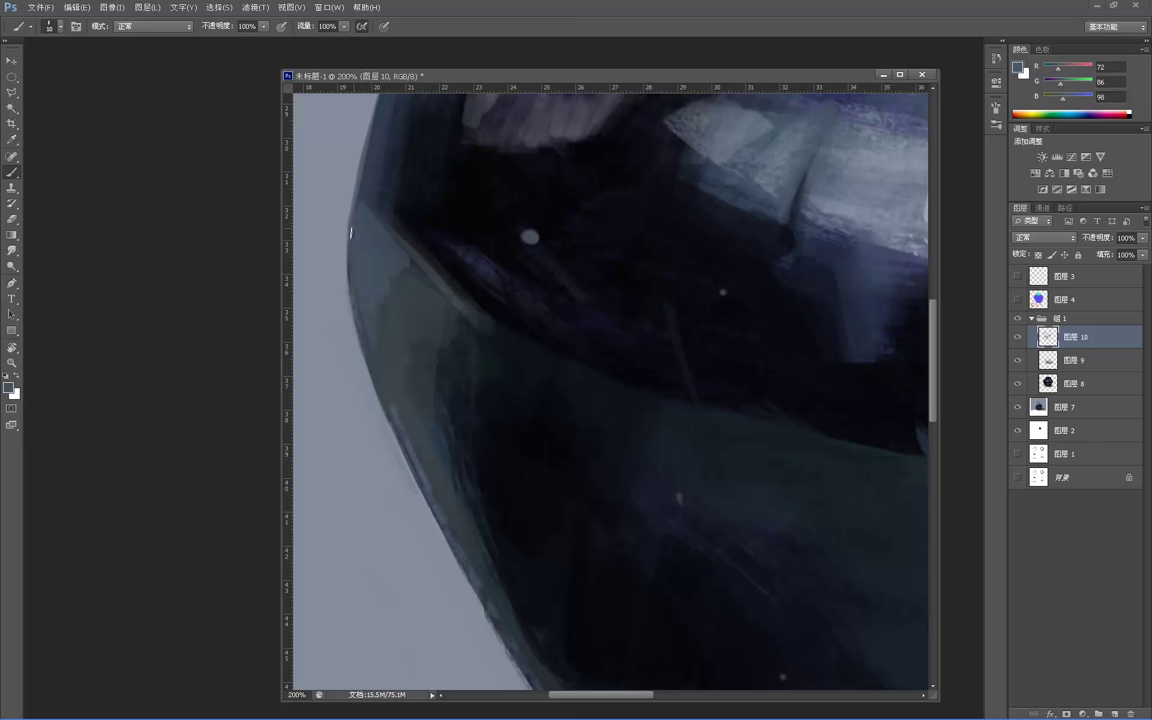
- Examine the whole jar at reduced size to judge its silhouette and edge reflections
{"action": "key", "text": "z"}
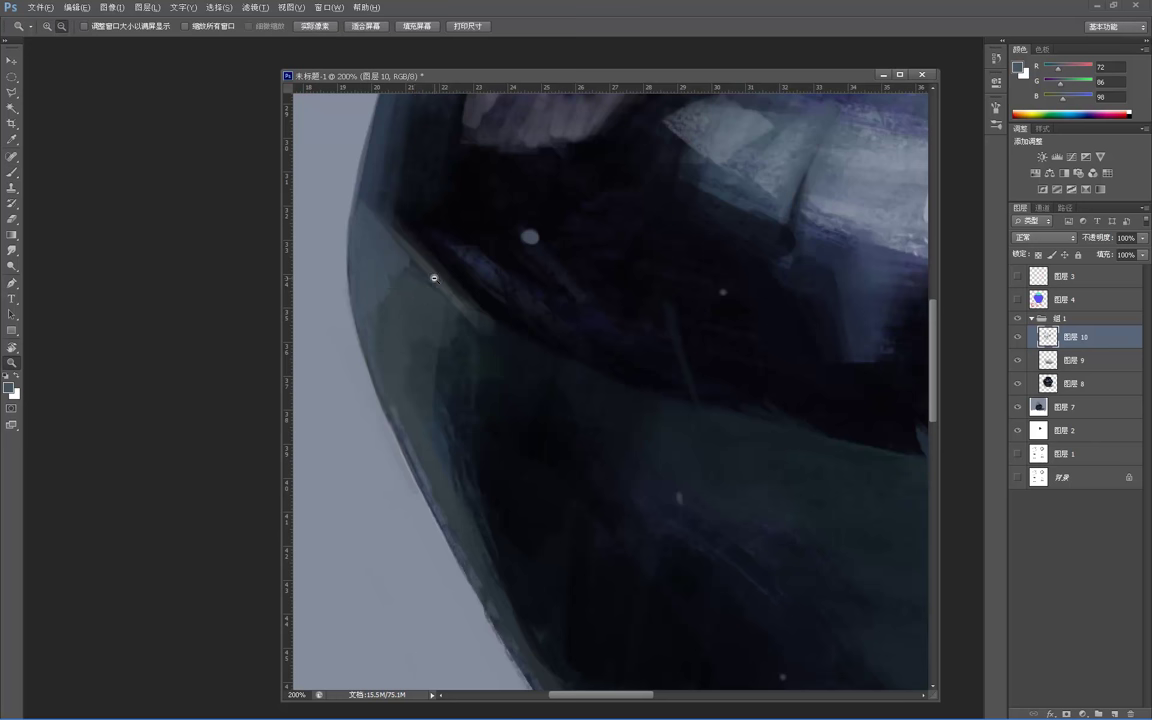
{"action": "left_click", "coordinate": [427, 271], "text": "alt"}
{"action": "left_click", "coordinate": [417, 247], "text": "alt"}
{"action": "left_click", "coordinate": [402, 218], "text": "alt"}
{"action": "left_click", "coordinate": [395, 212], "text": "alt"}
{"action": "left_click", "coordinate": [388, 211], "text": "alt"}
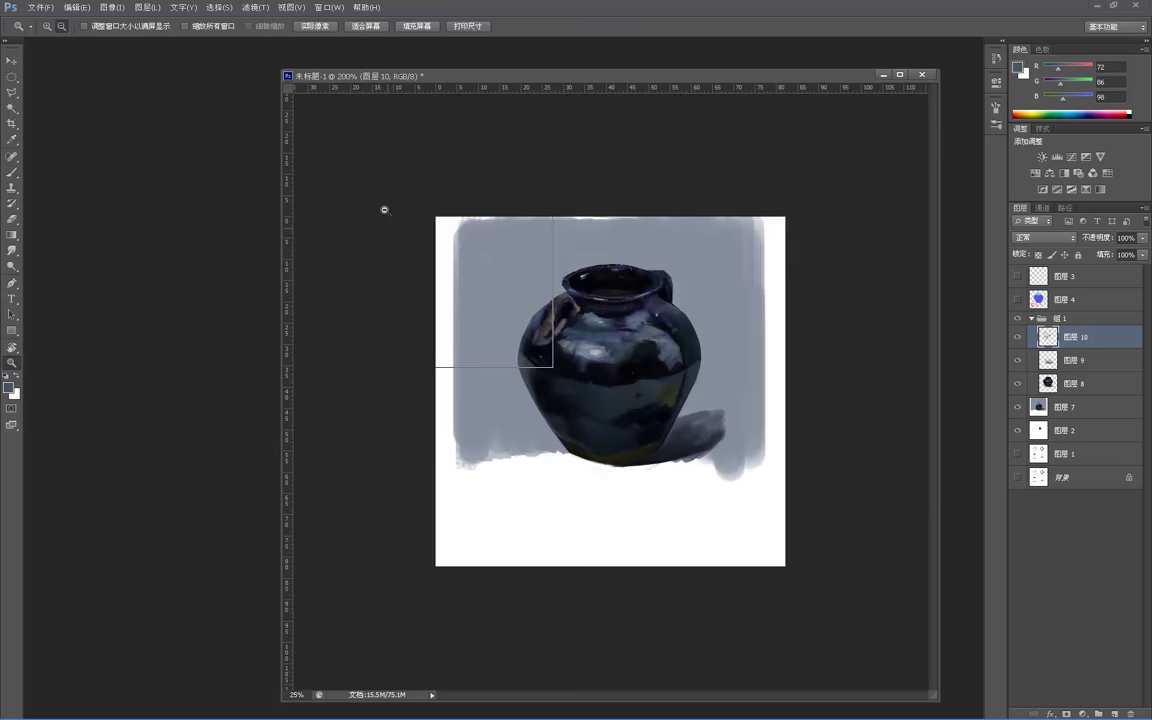
{"action": "left_click", "coordinate": [384, 210], "text": "alt"}
{"action": "left_click", "coordinate": [385, 210], "text": "alt"}
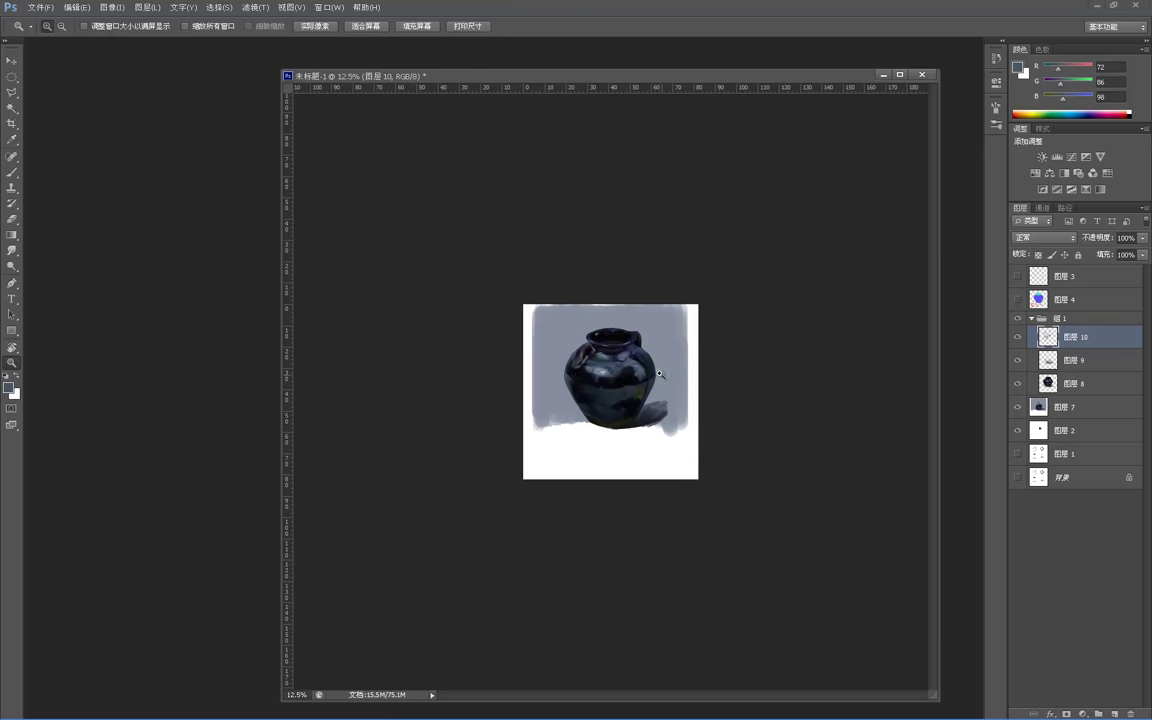
{"action": "key", "text": "ctrl+plus"}
{"action": "key", "text": "ctrl+plus"}
{"action": "key", "text": "ctrl+plus"}
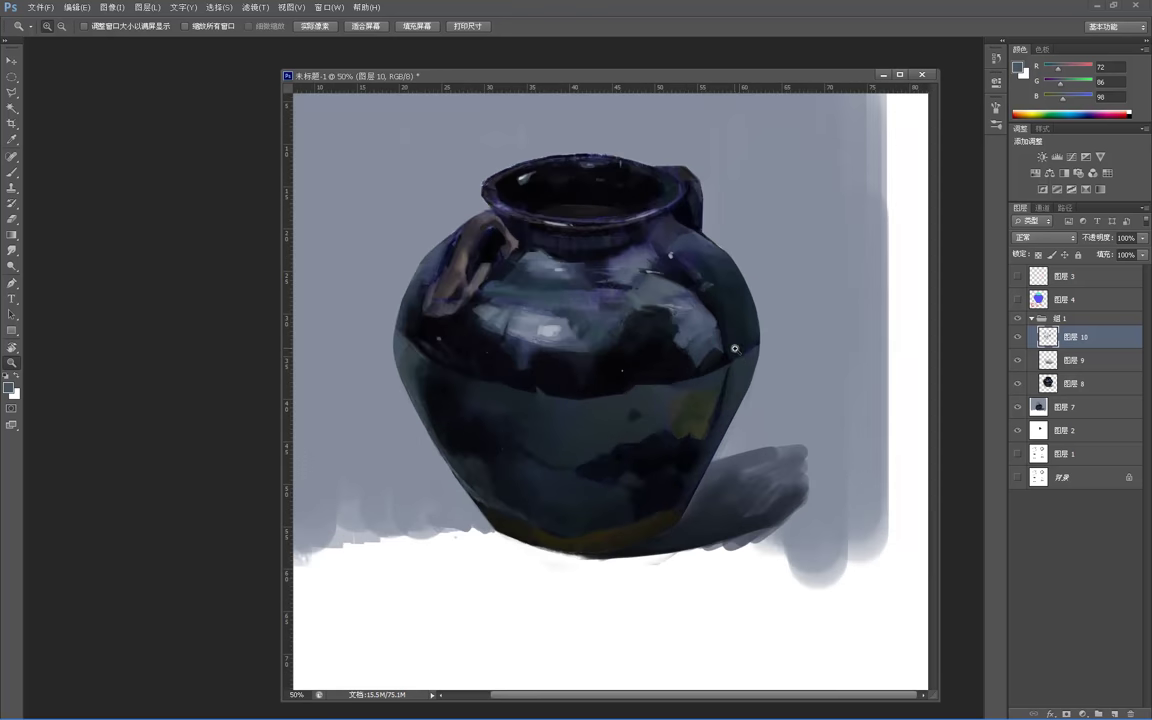
- Paint a soft reflection on the body's right edge just below the shoulder line with RGB 72, 86, 98
{"action": "left_click", "coordinate": [684, 357]}
{"action": "key", "text": "b"}
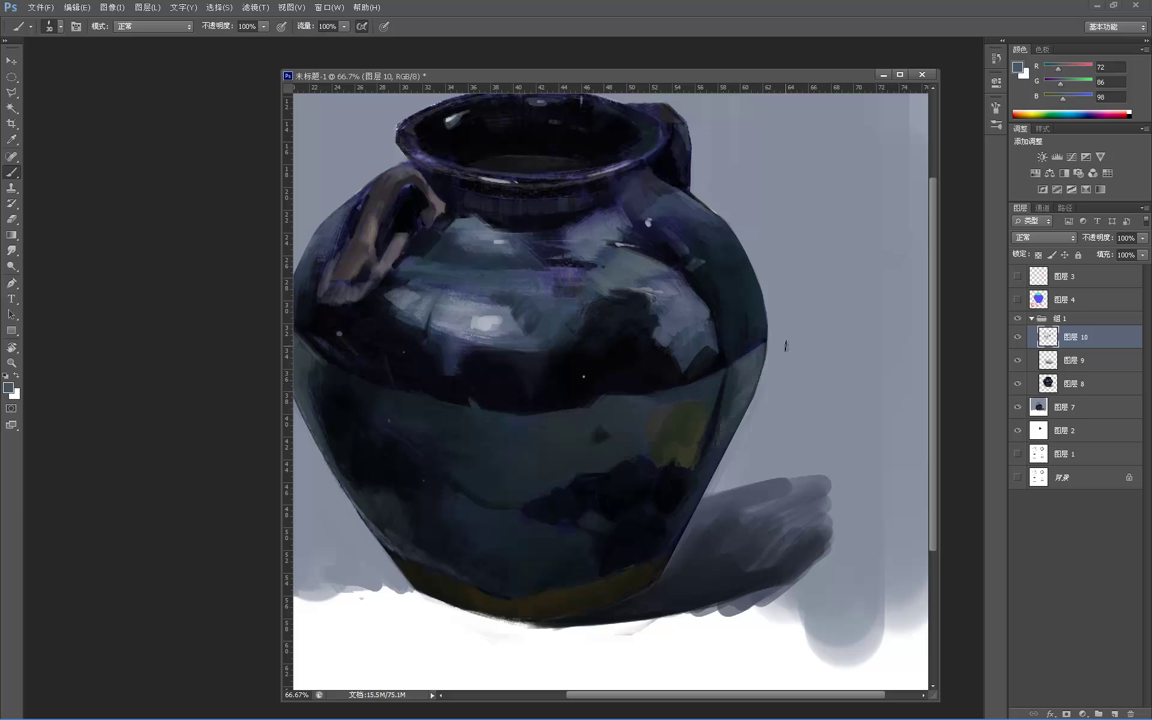
{"action": "key", "text": "z"}
{"action": "left_click", "coordinate": [794, 327], "text": "alt"}
{"action": "left_click", "coordinate": [765, 284], "text": "alt"}
{"action": "left_click", "coordinate": [704, 300]}
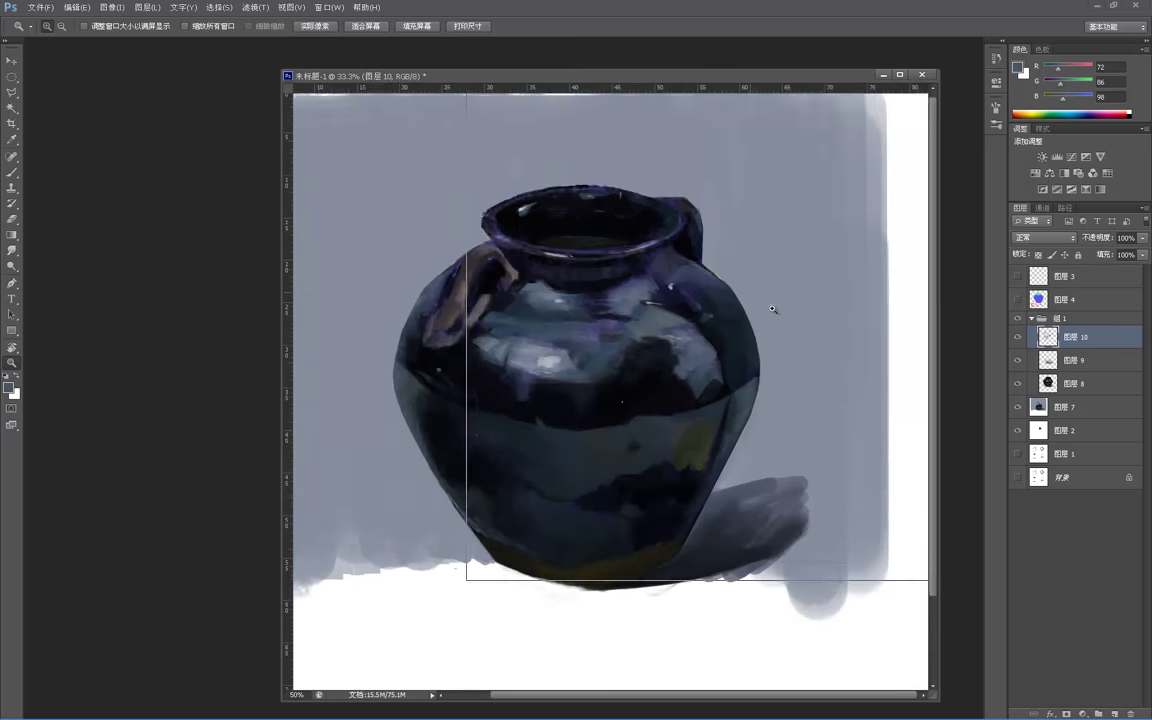
{"action": "key", "text": "b"}
- Refine the right-edge reflection with RGB 86, 107, 118, sampled RGB 54, 66, 78 and a size 15 brush
{"action": "left_click", "coordinate": [8, 386]}
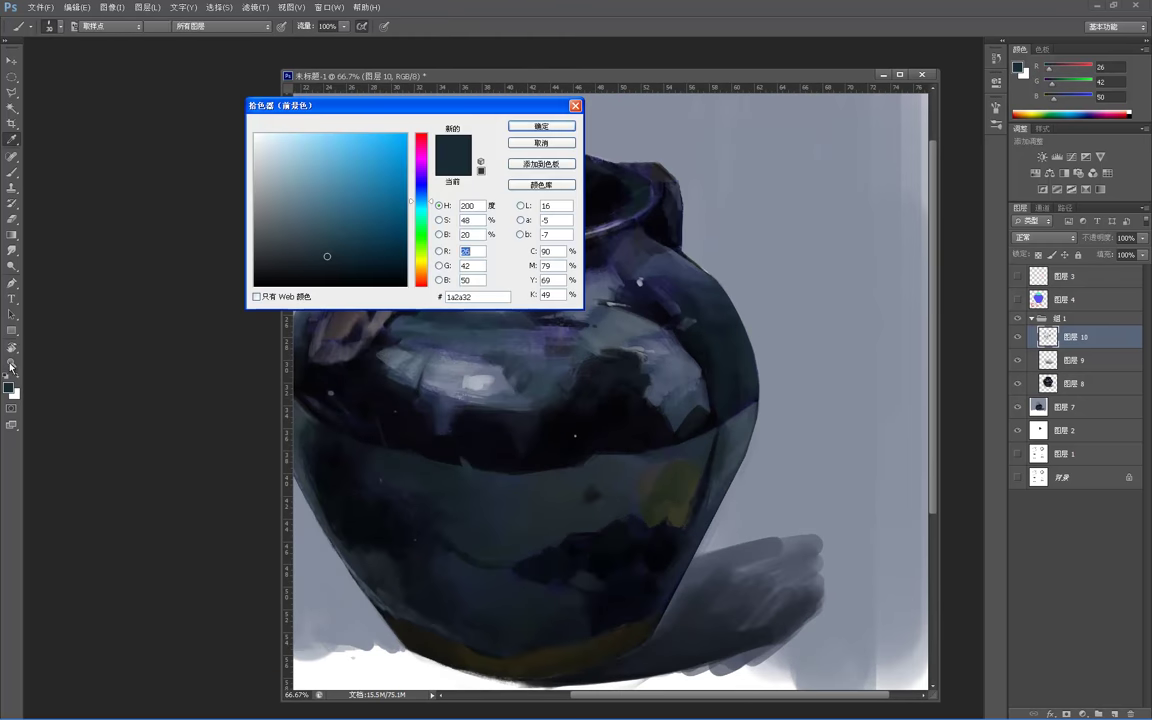
{"action": "left_click", "coordinate": [296, 215]}
{"action": "left_click", "coordinate": [520, 126]}
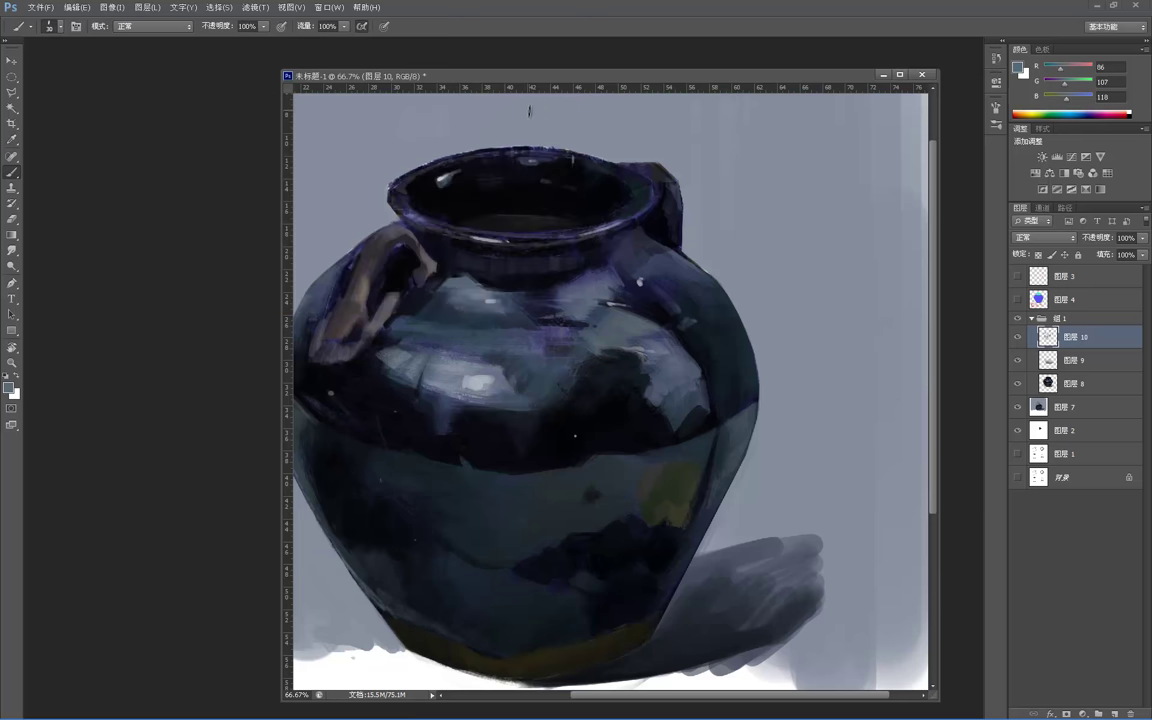
{"action": "key", "text": "["}
{"action": "left_click", "coordinate": [670, 375], "text": "alt"}
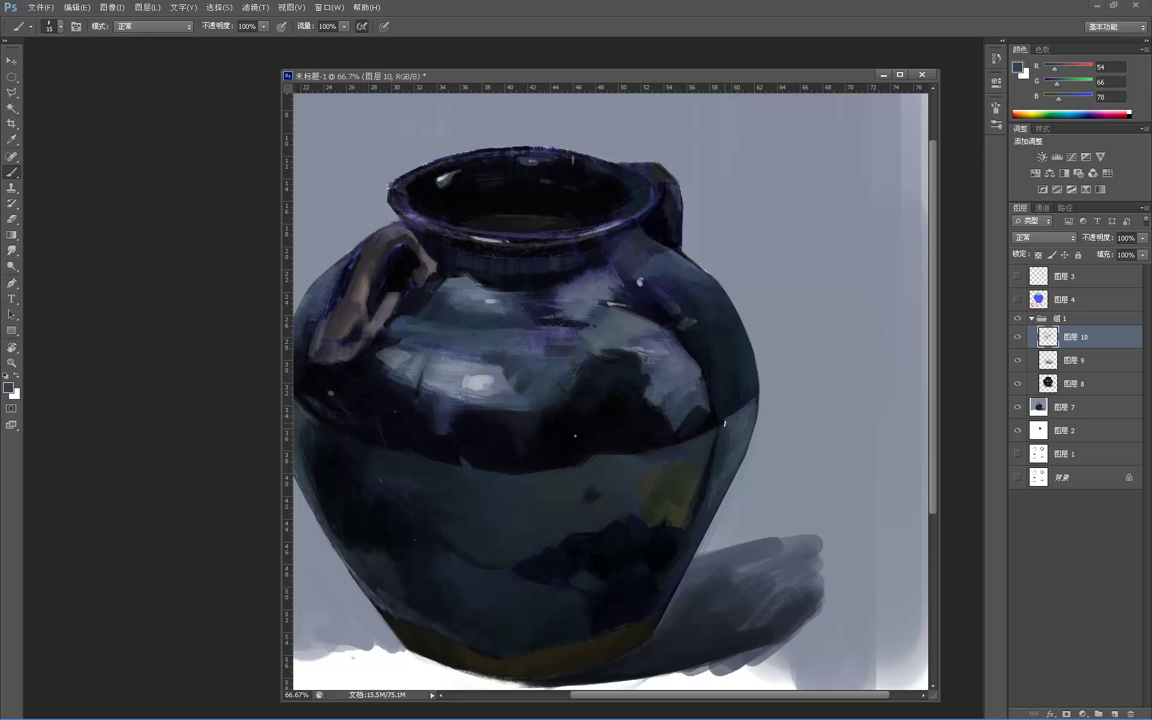
{"action": "left_click", "coordinate": [722, 412], "text": "alt"}
{"action": "left_click", "coordinate": [748, 410], "text": "alt"}
- Clean up the right shoulder's outline below the right handle with sampled RGB 45, 55, 64 and background grey RGB 134, 142, 158
{"action": "key", "text": "z"}
{"action": "left_click", "coordinate": [787, 280], "text": "alt"}
{"action": "left_click", "coordinate": [767, 207], "text": "alt"}
{"action": "left_click", "coordinate": [767, 207], "text": "alt"}
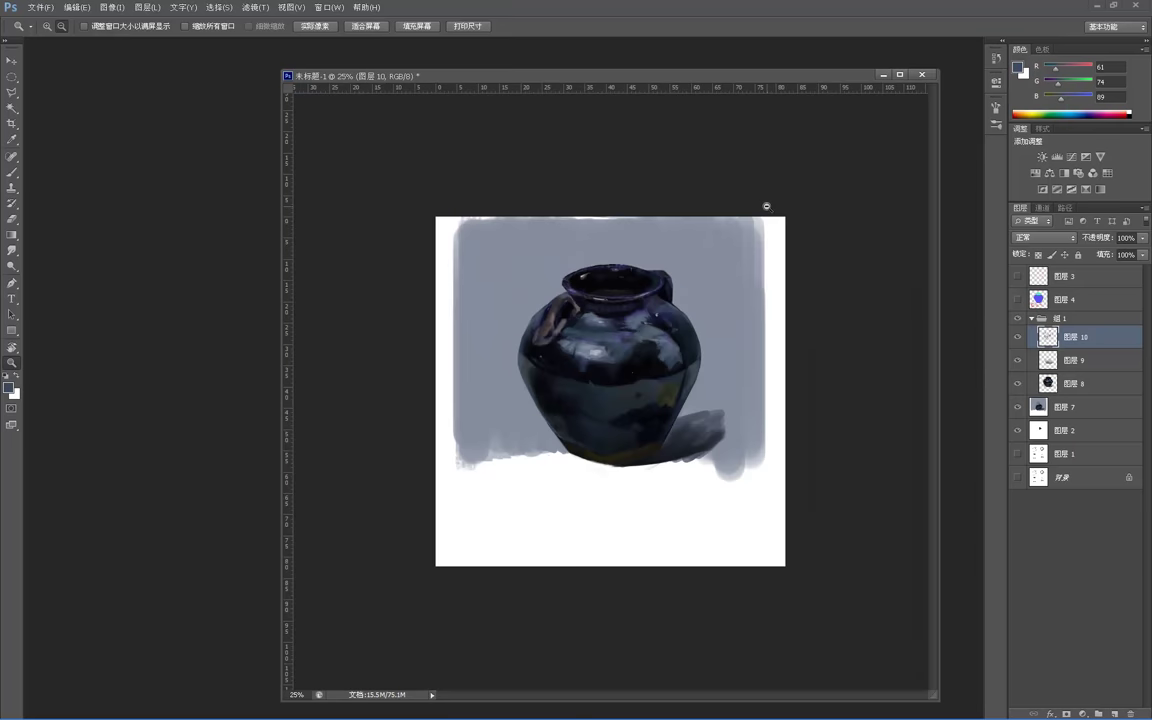
{"action": "left_click_drag", "start_coordinate": [648, 245], "coordinate": [498, 395]}
{"action": "key", "text": "b"}
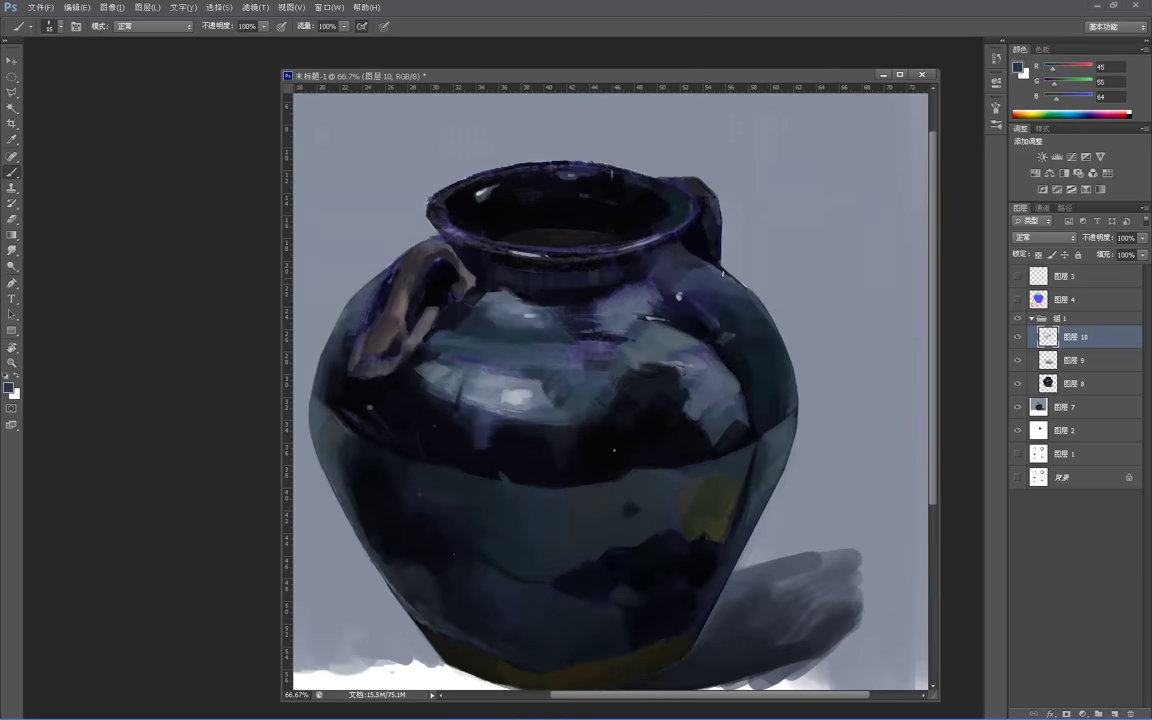
{"action": "left_click", "coordinate": [720, 263], "text": "alt"}
{"action": "left_click", "coordinate": [754, 297], "text": "alt"}
{"action": "left_click", "coordinate": [741, 277], "text": "alt"}
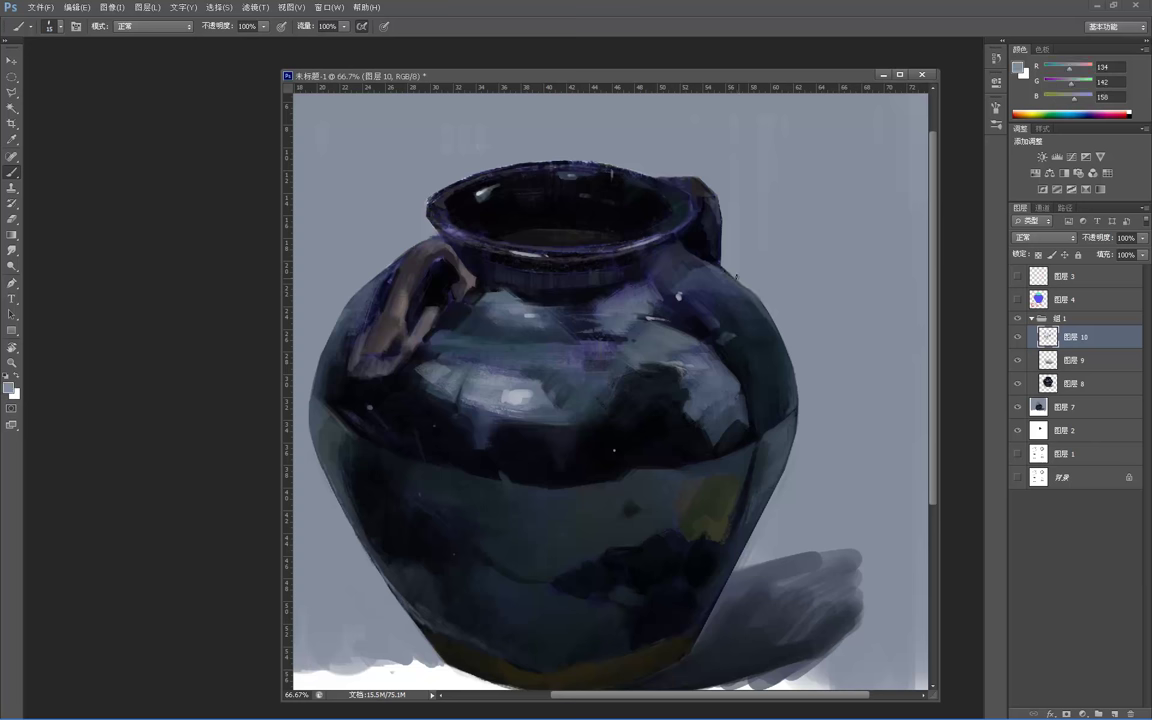
- Trim the outline between the back rim and the top of the right handle with background grey RGB 134, 142, 158
{"action": "key", "text": "z"}
{"action": "left_click", "coordinate": [762, 220], "text": "alt"}
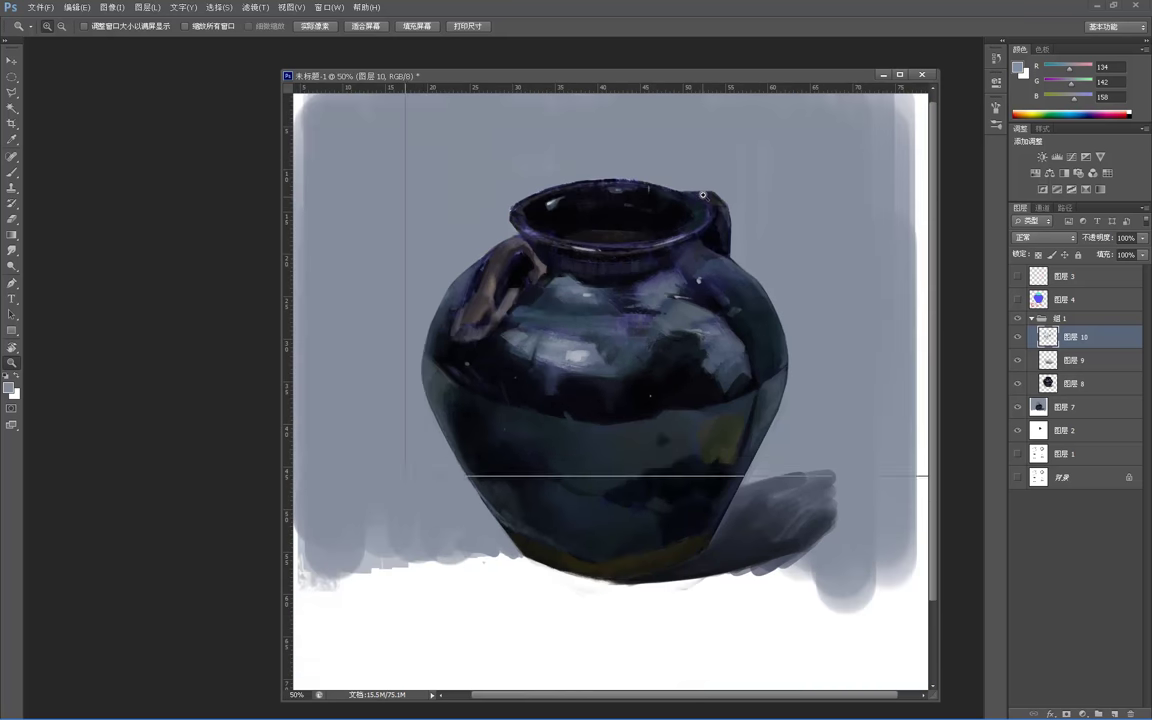
{"action": "left_click", "coordinate": [681, 172]}
{"action": "left_click", "coordinate": [678, 171]}
{"action": "key", "text": "b"}
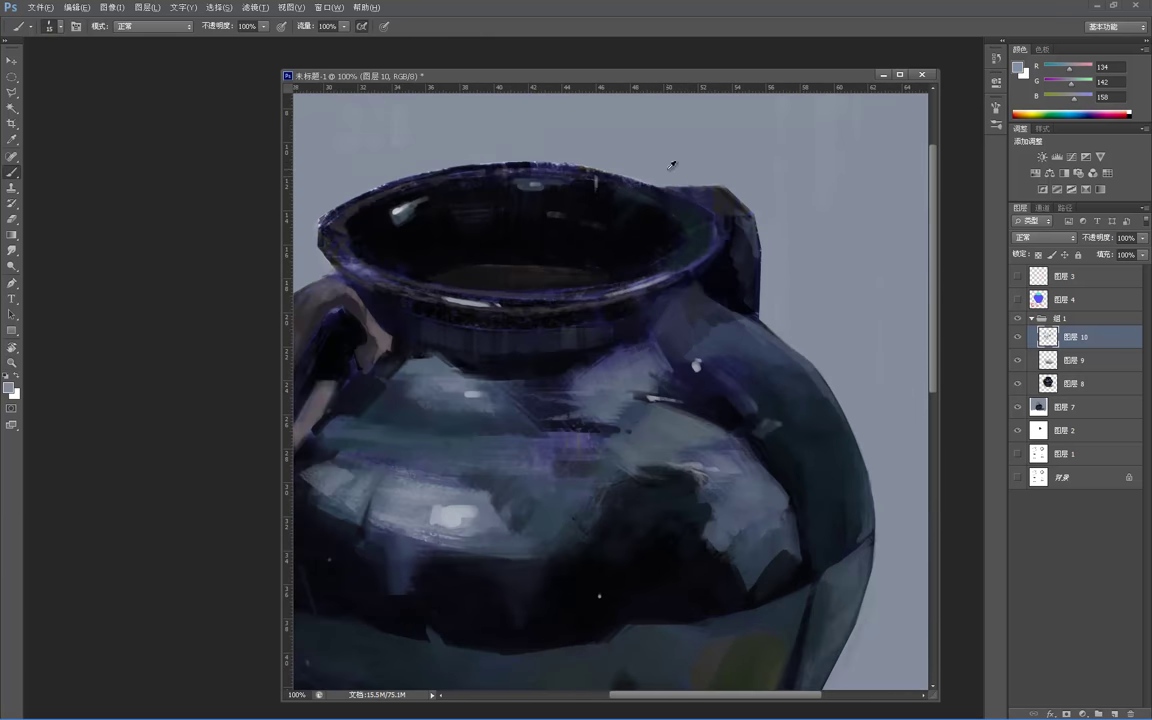
{"action": "left_click_drag", "start_coordinate": [646, 175], "coordinate": [729, 187]}
{"action": "left_click_drag", "start_coordinate": [628, 168], "coordinate": [721, 188]}
- Touch up the dark area between the rim and the right handle with sampled near-blacks RGB 6, 6, 13 and RGB 5, 5, 13
{"action": "left_click", "coordinate": [729, 248], "text": "alt"}
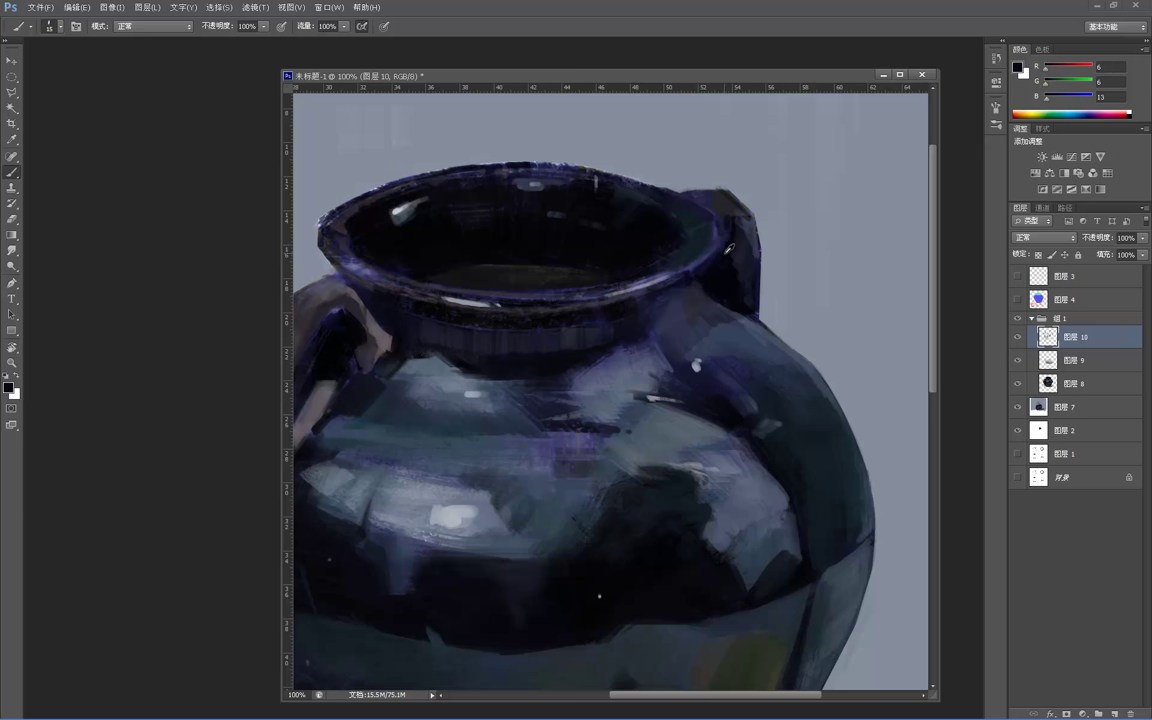
{"action": "left_click", "coordinate": [728, 249], "text": "alt"}
{"action": "left_click", "coordinate": [722, 203], "text": "alt"}
{"action": "left_click", "coordinate": [722, 203], "text": "alt"}
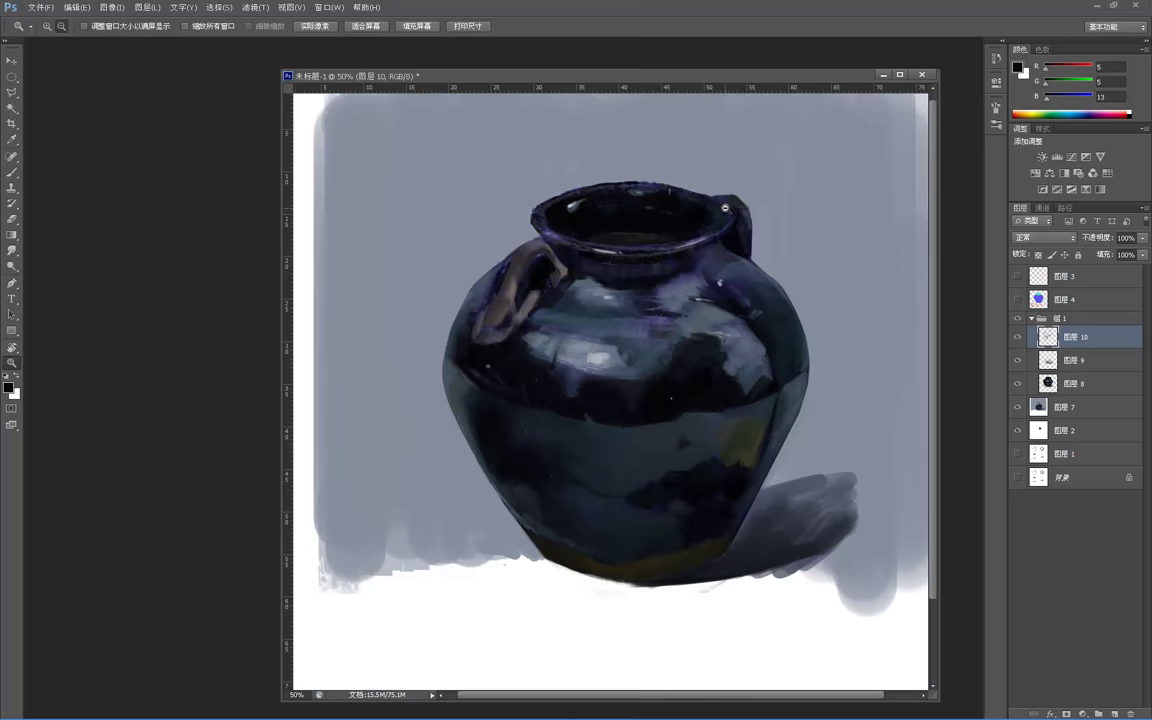
- Touch up the small reflections on the right shoulder below the handle with sampled RGB 153, 157, 170 and RGB 86, 93, 115
{"action": "left_click", "coordinate": [755, 254], "text": "ctrl"}
{"action": "left_click", "coordinate": [708, 291], "text": "alt"}
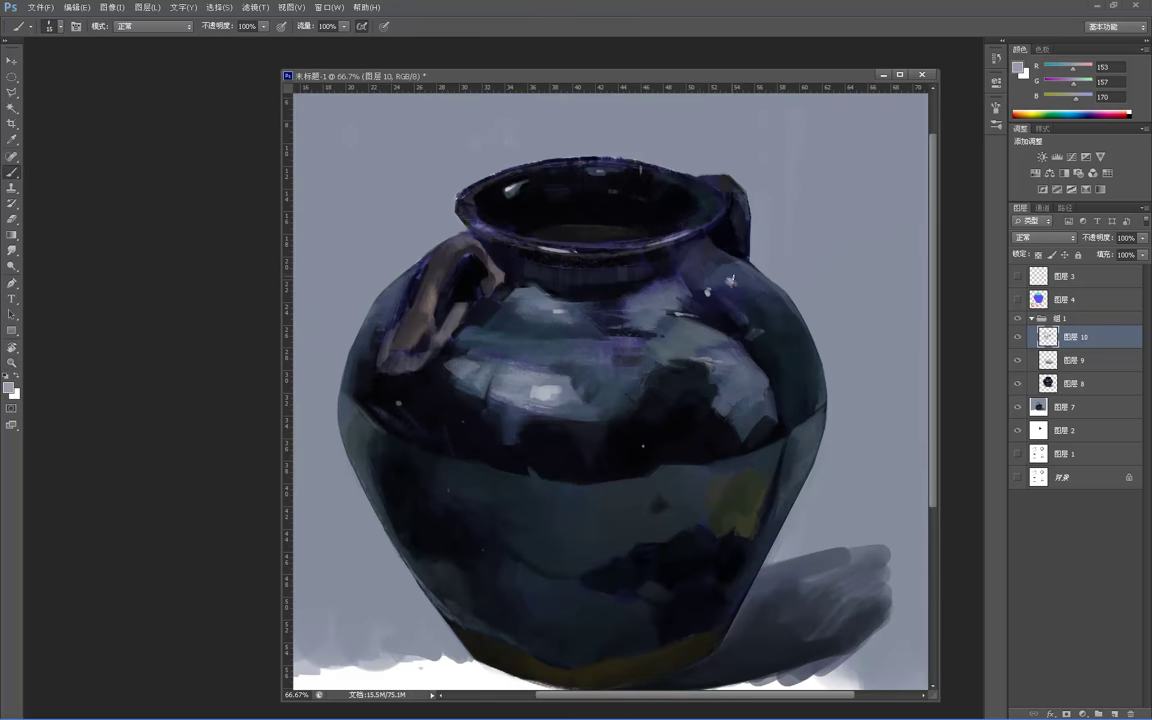
{"action": "left_click", "coordinate": [666, 252], "text": "alt"}
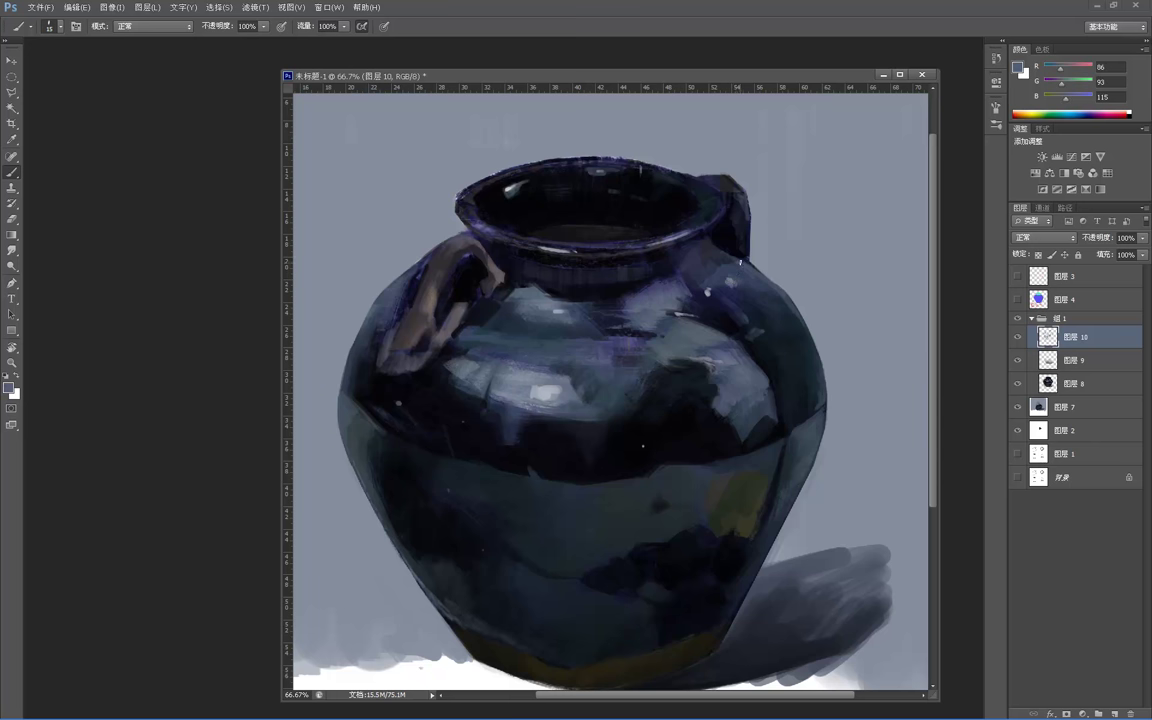
- Touch up the mid-body tones around the dark patches and the olive patch with sampled RGB 34, 44, 50 and RGB 36, 38, 39
{"action": "key", "text": "z"}
{"action": "left_click", "coordinate": [613, 150], "text": "alt"}
{"action": "left_click", "coordinate": [613, 143], "text": "alt"}
{"action": "left_click", "coordinate": [613, 143], "text": "alt"}
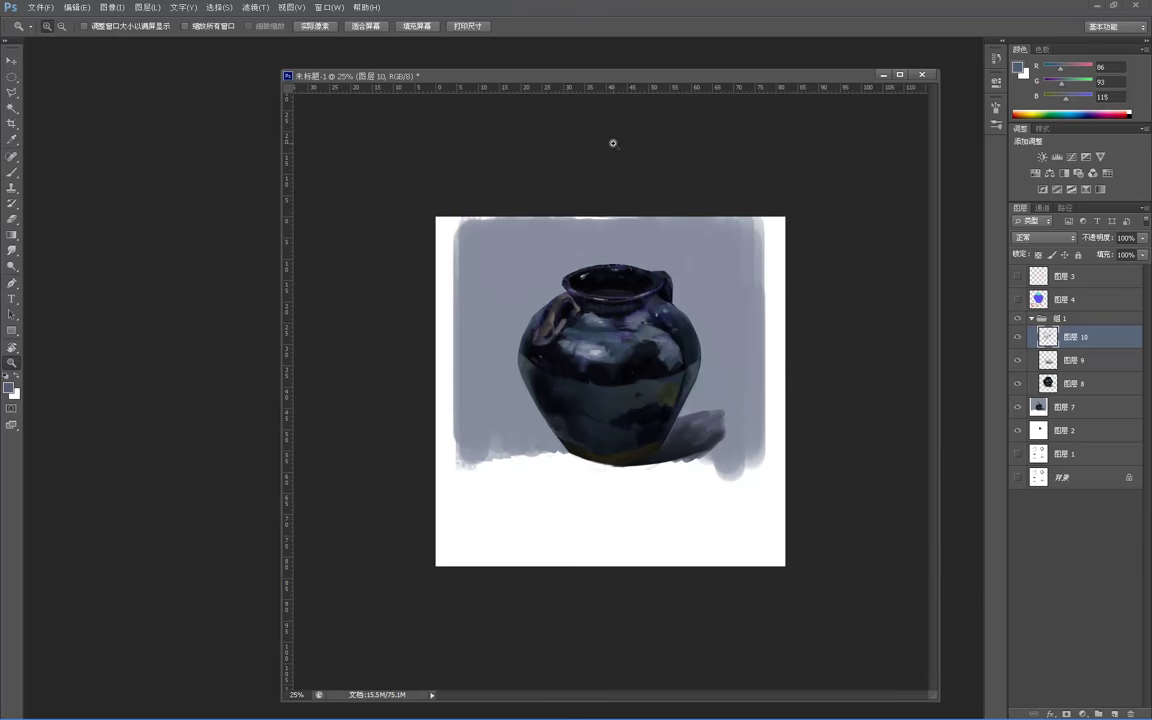
{"action": "left_click", "coordinate": [661, 399]}
{"action": "left_click", "coordinate": [660, 409]}
{"action": "key", "text": "b"}
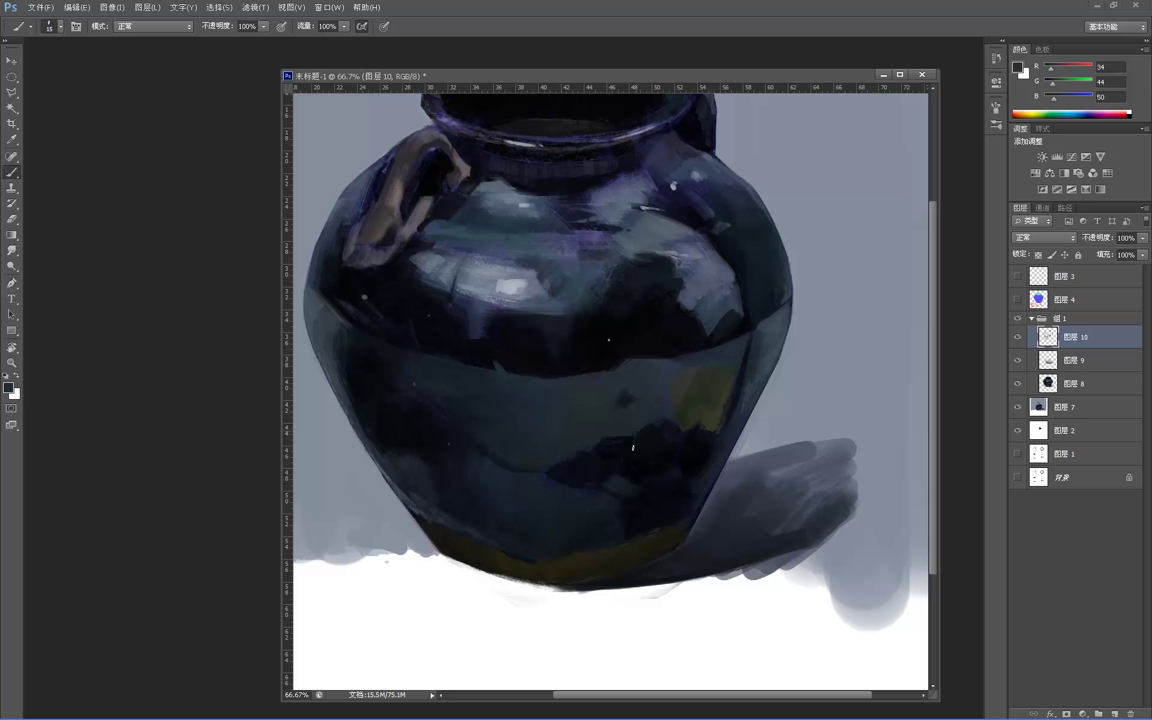
{"action": "left_click", "coordinate": [574, 380], "text": "alt"}
{"action": "left_click", "coordinate": [629, 394], "text": "alt"}
{"action": "left_click", "coordinate": [671, 402], "text": "alt"}
- Review the jar's overall tonal balance at reduced size, then inspect its left side up close
{"action": "key", "text": "z"}
{"action": "left_click", "coordinate": [766, 290], "text": "alt"}
{"action": "left_click", "coordinate": [764, 281], "text": "alt"}
{"action": "left_click", "coordinate": [767, 268], "text": "alt"}
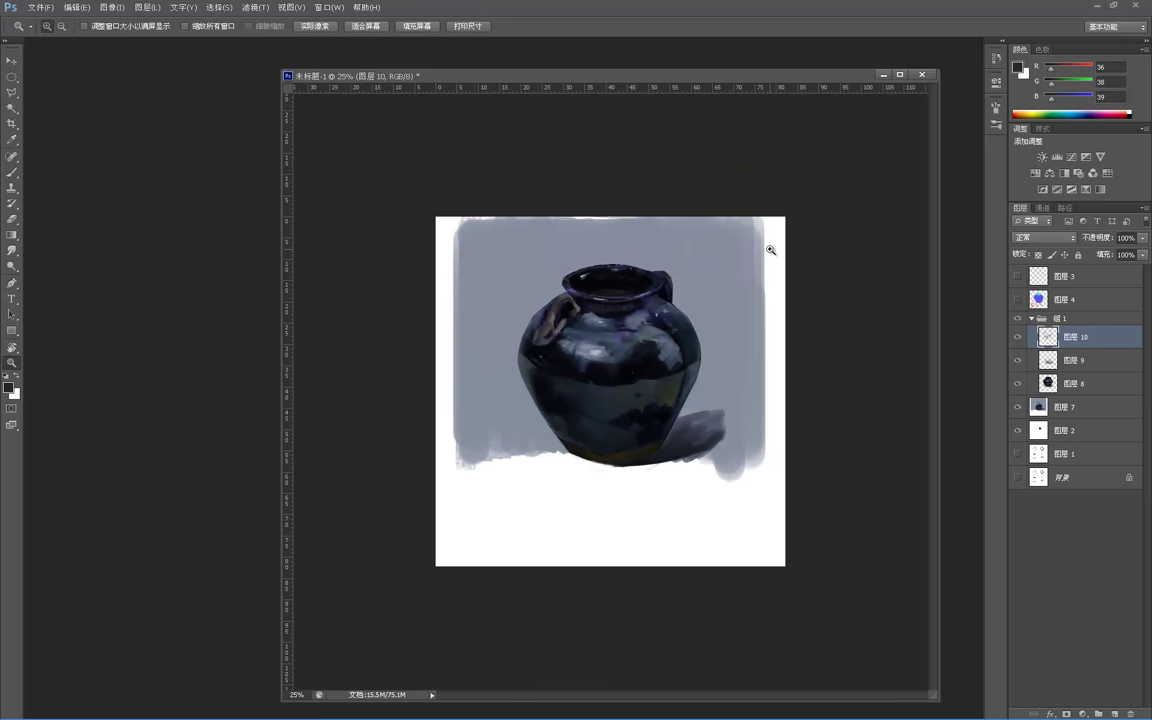
{"action": "left_click", "coordinate": [571, 381]}
{"action": "left_click", "coordinate": [561, 378]}
{"action": "left_click", "coordinate": [533, 363]}
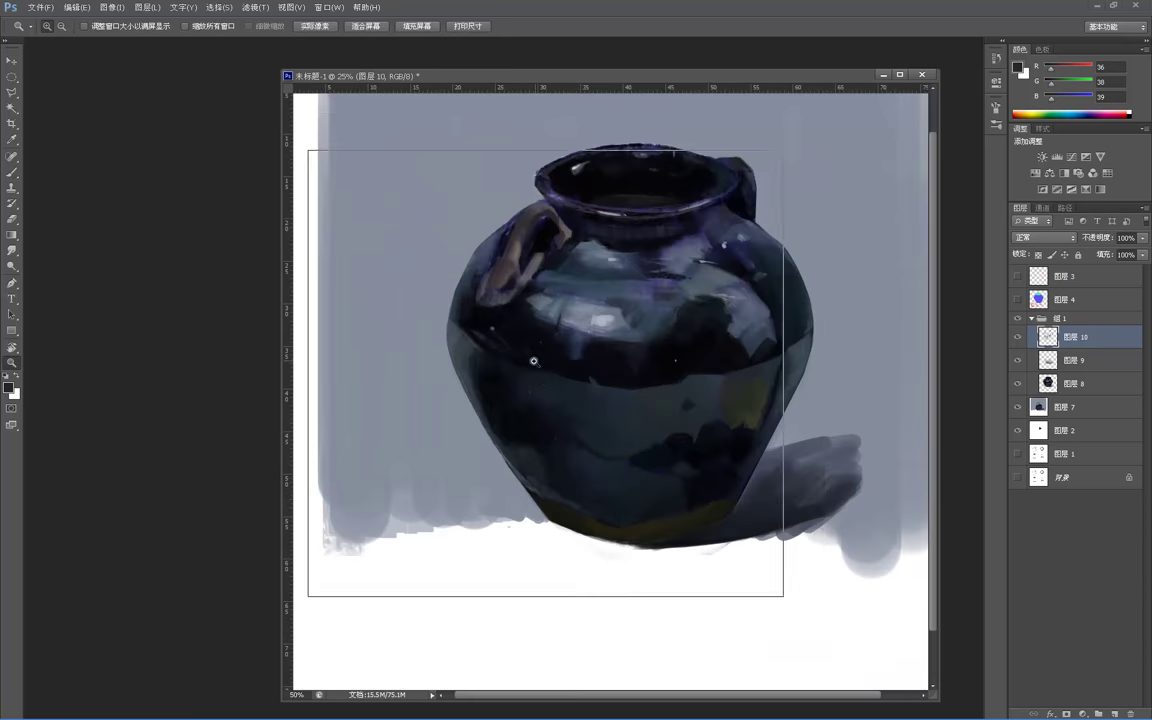
- Touch up the jar's left mid-body and lower-body tones down to the base with sampled darks RGB 8, 11, 15 and RGB 22, 21, 17
{"action": "key", "text": "b"}
{"action": "left_click", "coordinate": [526, 398], "text": "alt"}
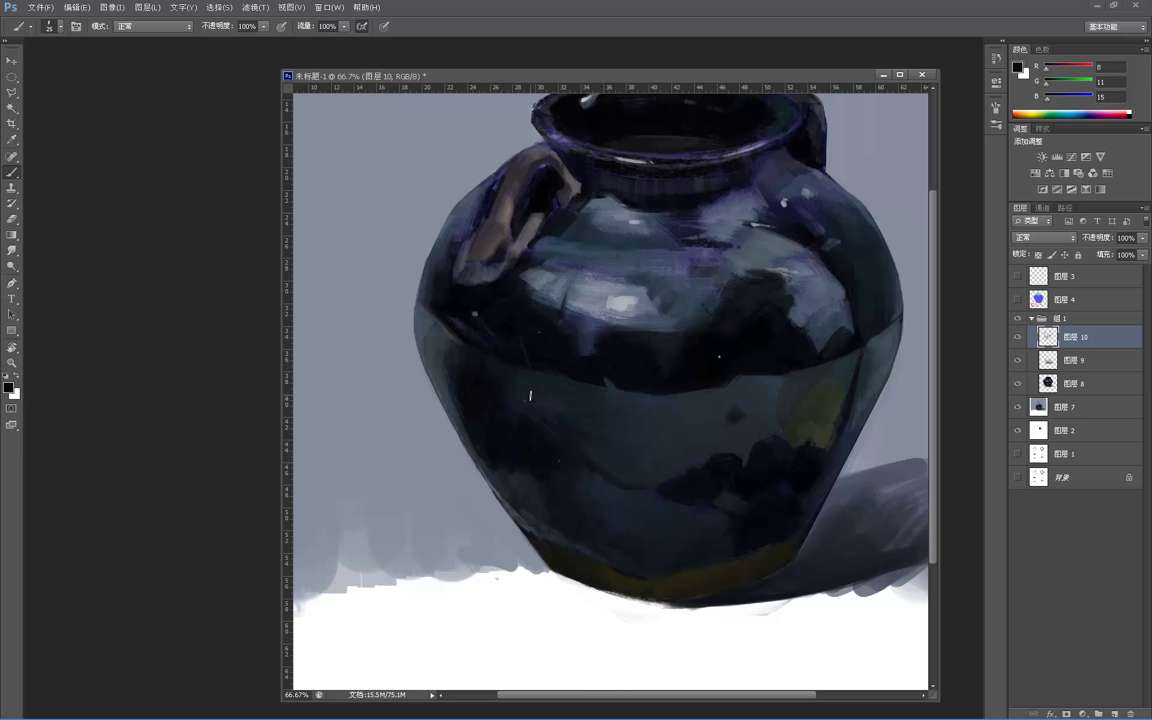
{"action": "left_click", "coordinate": [519, 377], "text": "alt"}
{"action": "left_click", "coordinate": [511, 403], "text": "alt"}
{"action": "left_click", "coordinate": [786, 392], "text": "alt"}
{"action": "left_click", "coordinate": [572, 479], "text": "alt"}
{"action": "left_click", "coordinate": [563, 565], "text": "alt"}
{"action": "key", "text": "z"}
{"action": "left_click", "coordinate": [637, 413], "text": "alt"}
{"action": "left_click", "coordinate": [638, 413], "text": "alt"}
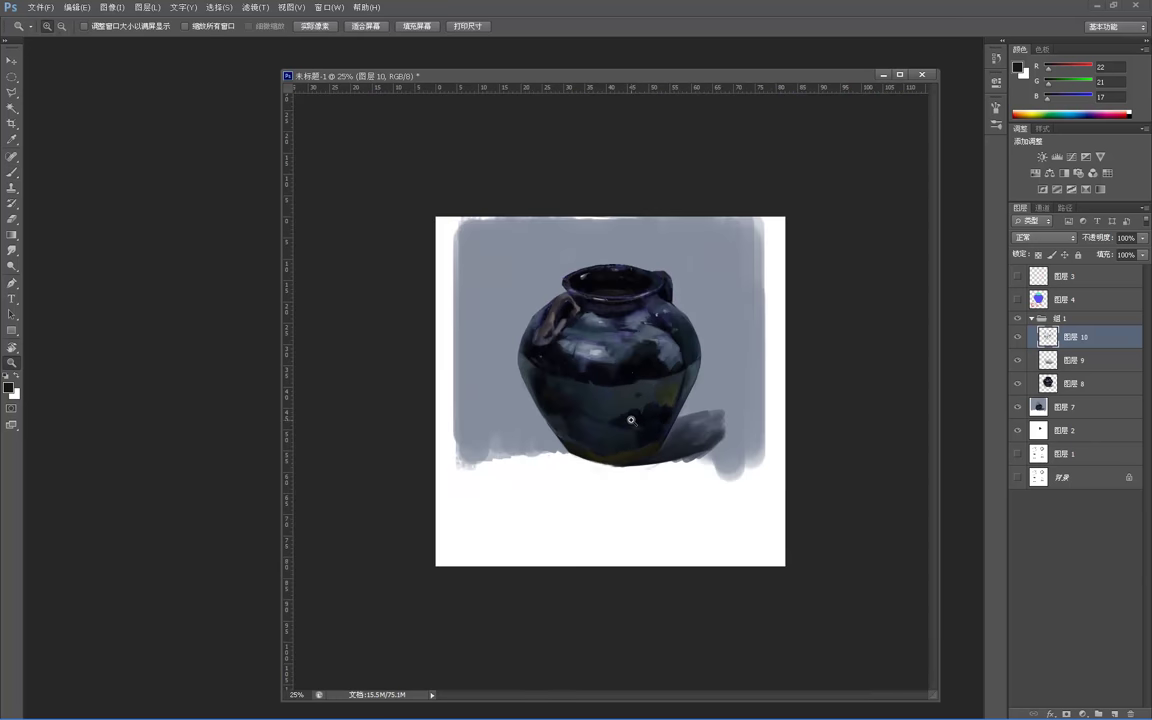
- Extend the grey-blue background along the ground beneath the jar's base and cast shadow with sampled RGB 140, 147, 163
{"action": "key", "text": "b"}
{"action": "key", "text": "z"}
{"action": "left_click", "coordinate": [679, 454]}
{"action": "left_click", "coordinate": [679, 454]}
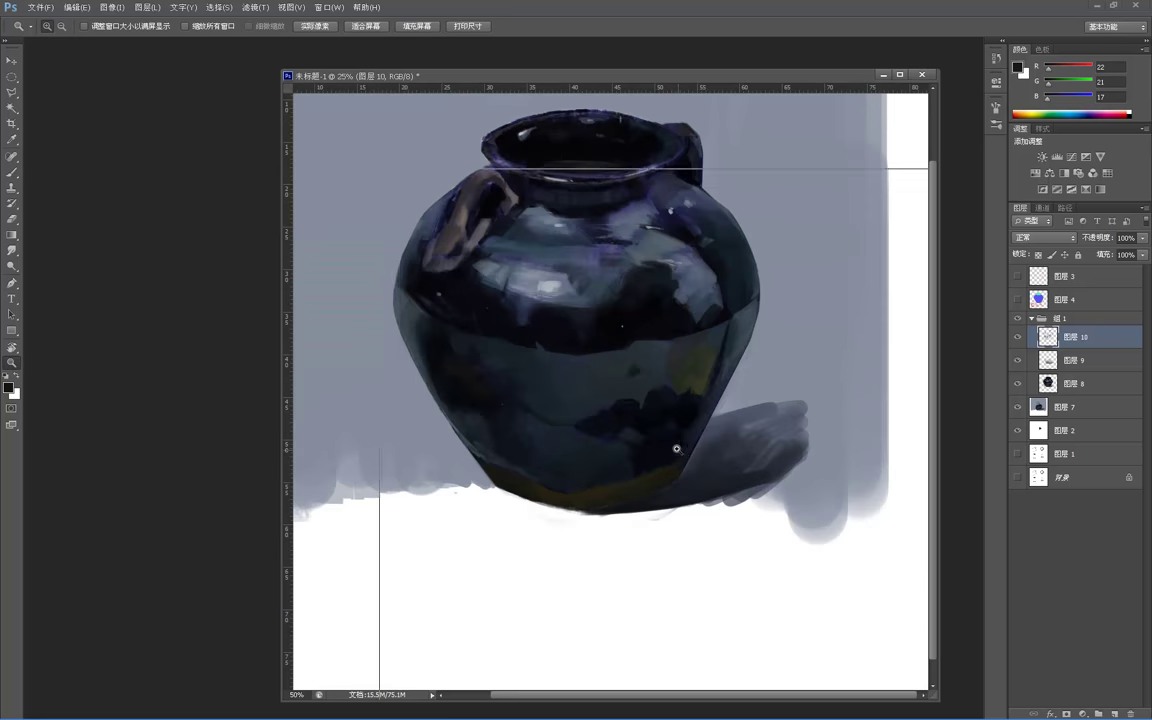
{"action": "left_click", "coordinate": [679, 453]}
{"action": "key", "text": "b"}
{"action": "left_click", "coordinate": [828, 503], "text": "alt"}
{"action": "left_click_drag", "start_coordinate": [578, 541], "coordinate": [802, 542]}
{"action": "mouse_move", "coordinate": [660, 530]}
{"action": "left_mouse_down"}
{"action": "mouse_move", "coordinate": [835, 525]}
{"action": "mouse_move", "coordinate": [641, 544]}
{"action": "mouse_move", "coordinate": [911, 545]}
{"action": "left_mouse_up"}
{"action": "mouse_move", "coordinate": [645, 543]}
{"action": "left_mouse_down"}
{"action": "mouse_move", "coordinate": [824, 543]}
{"action": "mouse_move", "coordinate": [746, 529]}
{"action": "mouse_move", "coordinate": [675, 538]}
{"action": "mouse_move", "coordinate": [686, 541]}
{"action": "left_mouse_up"}
{"action": "key", "text": "z"}
{"action": "left_click", "coordinate": [814, 492], "text": "alt"}
{"action": "left_click", "coordinate": [772, 530], "text": "alt"}
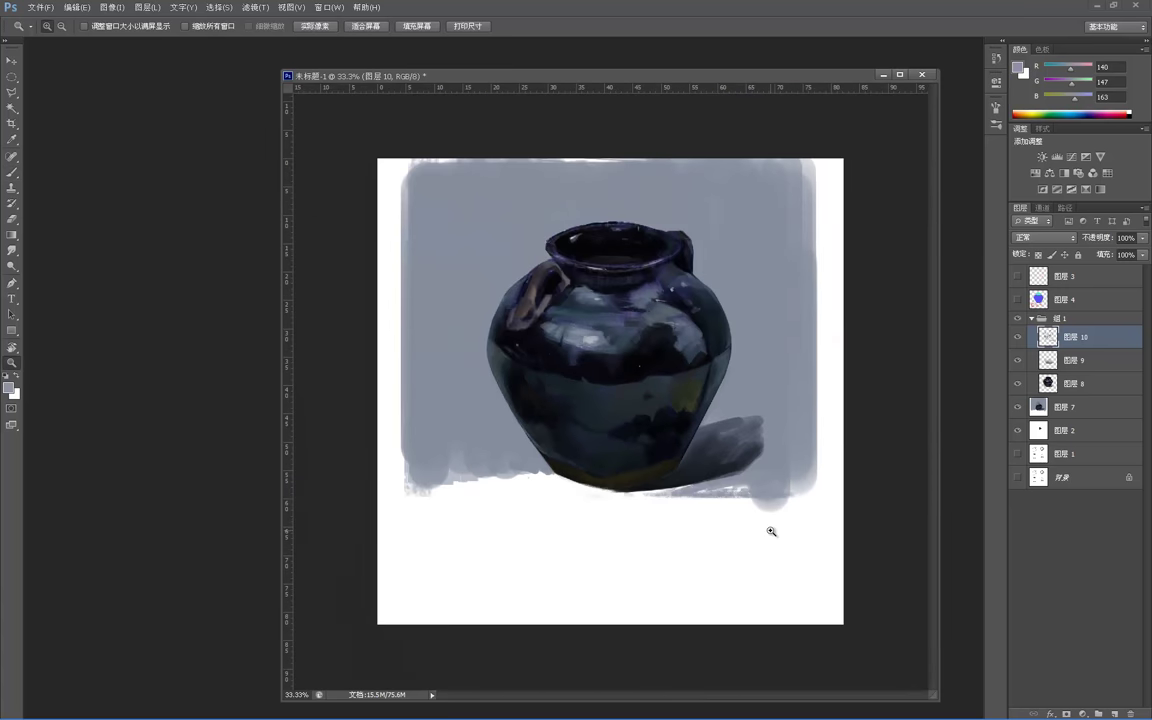
- Reduce the brush to size 15 and touch up the lower part of the left handle with sampled near-black RGB 3, 3, 3
{"action": "left_click_drag", "start_coordinate": [364, 148], "coordinate": [745, 530]}
{"action": "key", "text": "b"}
{"action": "left_click", "coordinate": [541, 328], "text": "alt"}
{"action": "key", "text": "bracketleft"}
{"action": "left_click", "coordinate": [570, 286], "text": "alt"}
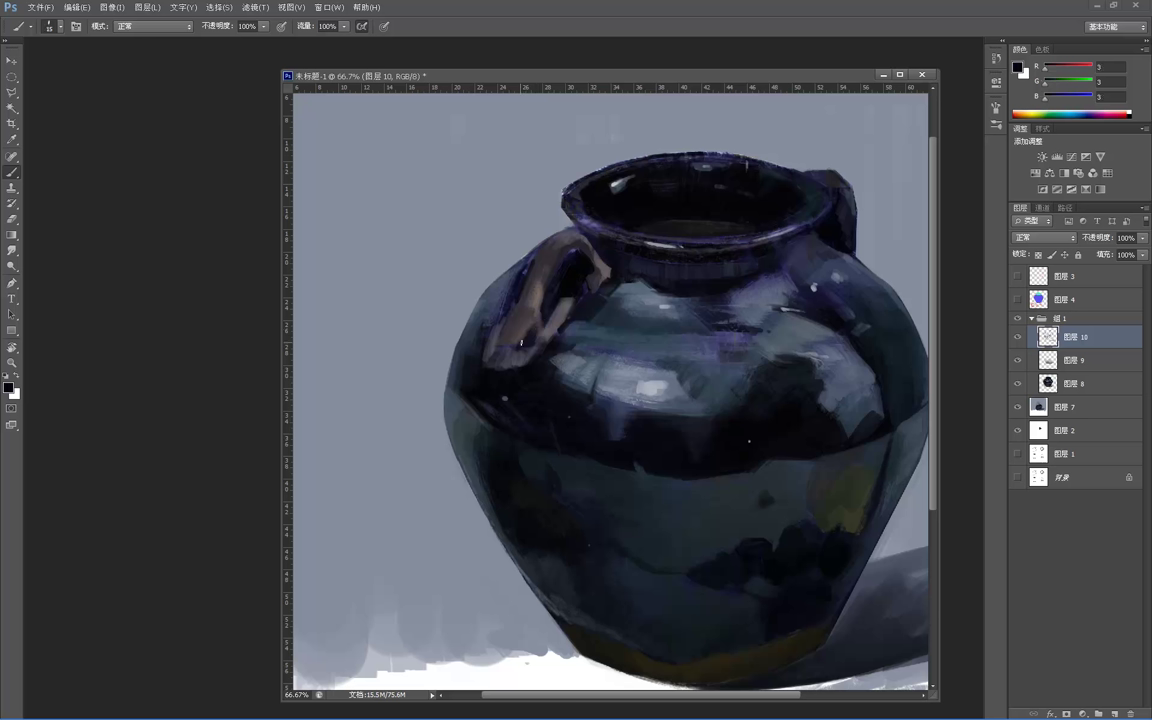
{"action": "mouse_move", "coordinate": [517, 347]}
{"action": "left_mouse_down"}
{"action": "mouse_move", "coordinate": [504, 351]}
{"action": "mouse_move", "coordinate": [513, 353]}
{"action": "left_mouse_up"}
{"action": "key", "text": "z"}
{"action": "left_click", "coordinate": [568, 270], "text": "alt"}
{"action": "left_click", "coordinate": [572, 201], "text": "alt"}
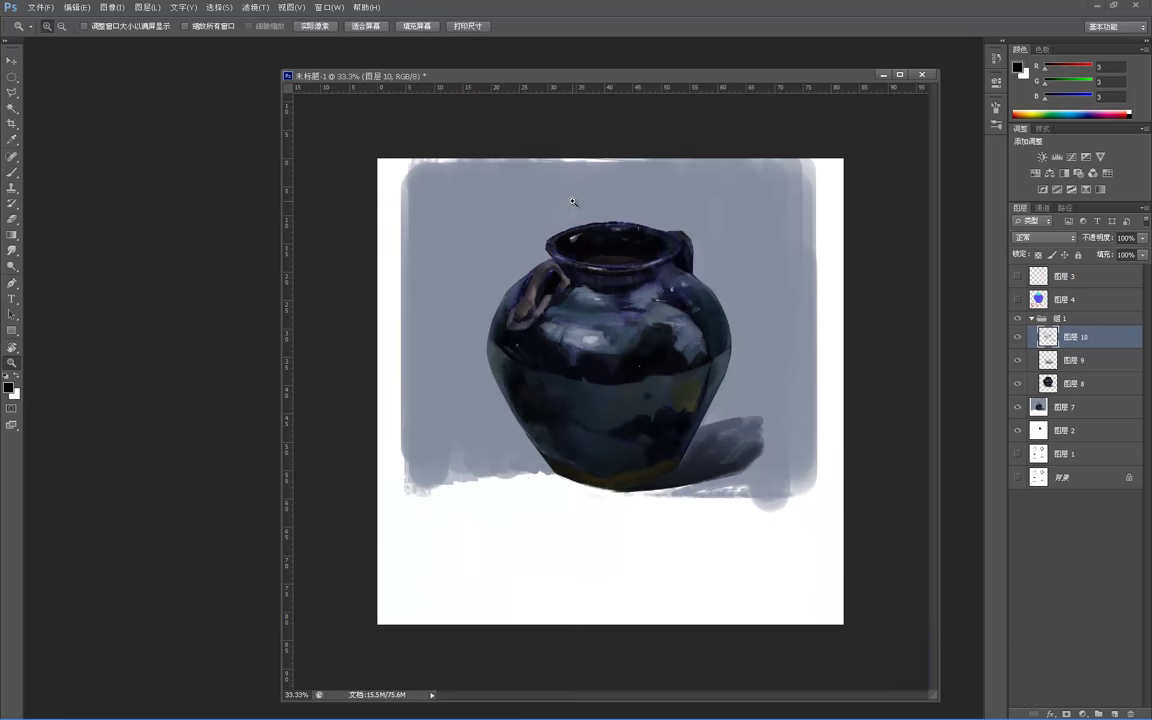
- Refine the inner strip of the left handle with sampled dark grey RGB 59, 53, 58
{"action": "left_click", "coordinate": [490, 280]}
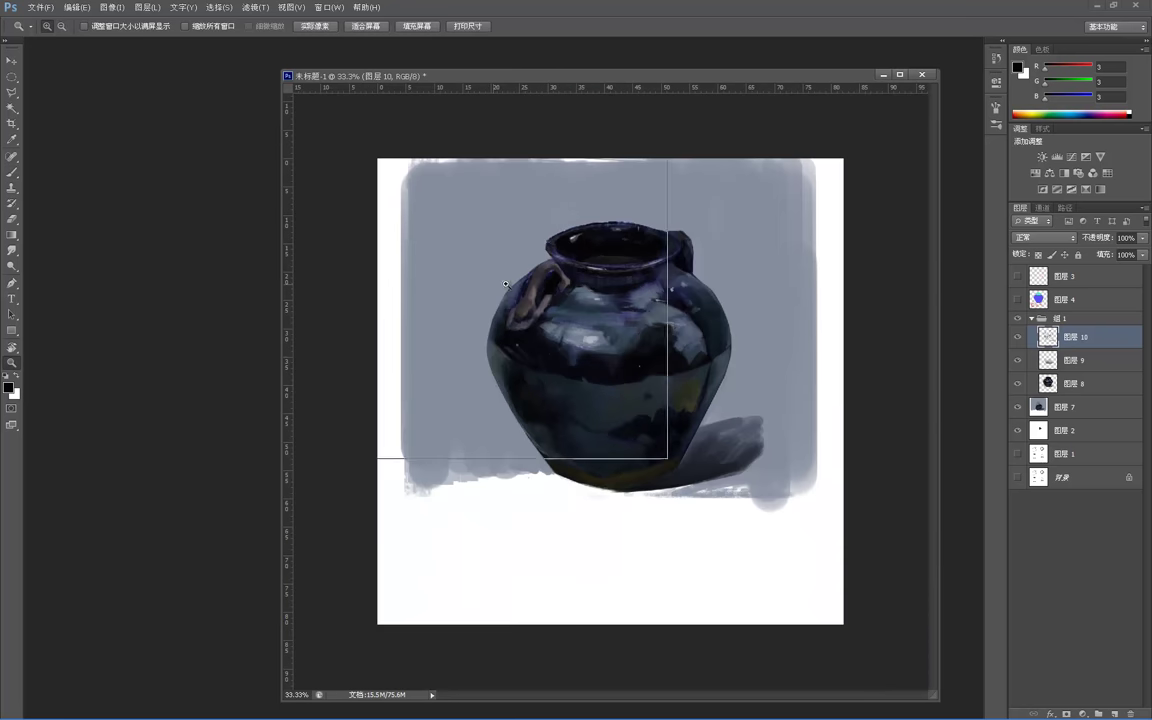
{"action": "left_click", "coordinate": [532, 282]}
{"action": "key", "text": "b"}
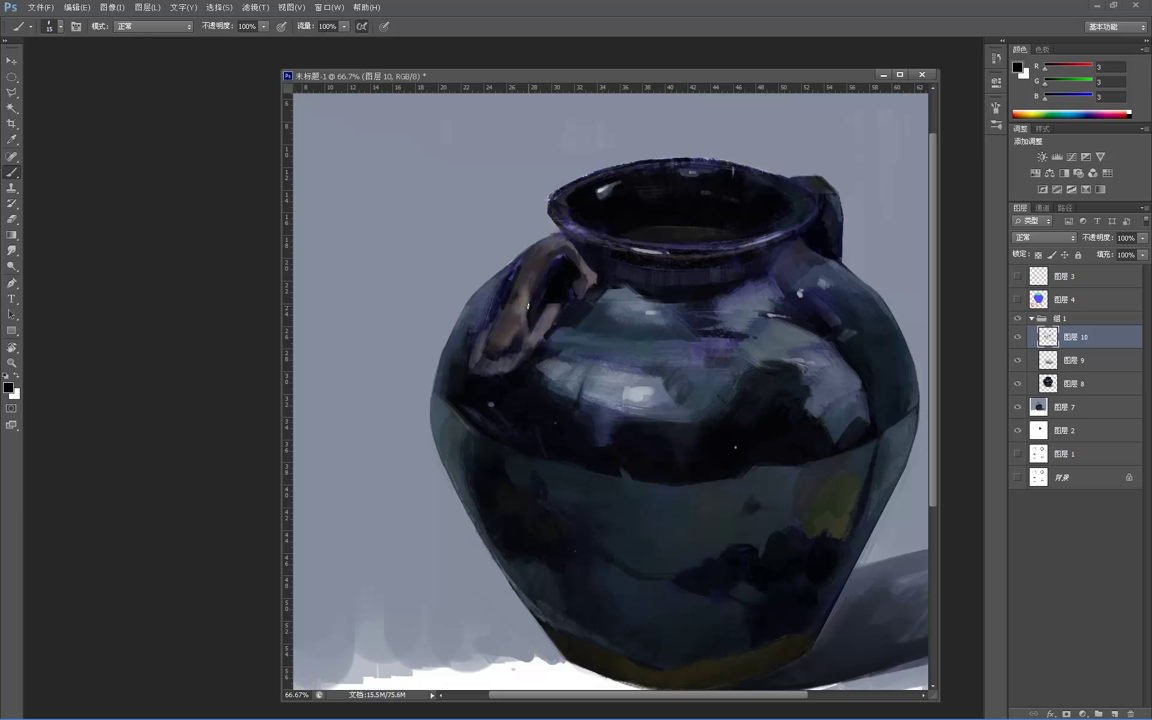
{"action": "left_click", "coordinate": [516, 299], "text": "alt"}
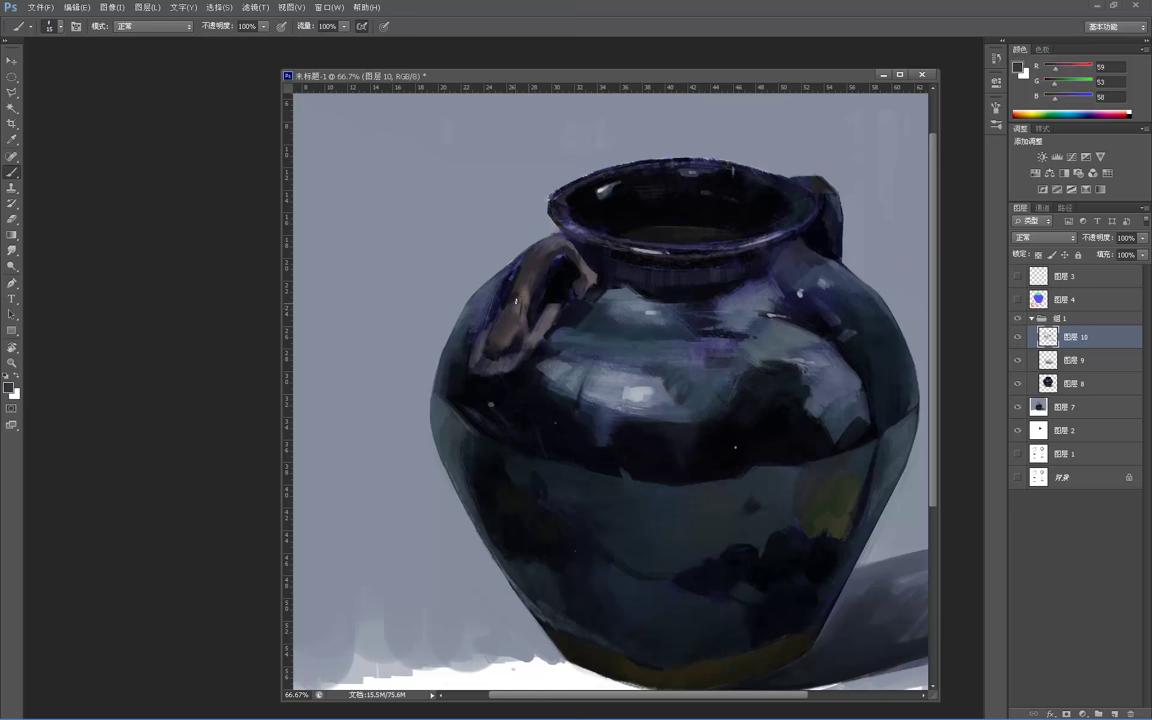
{"action": "key", "text": "z"}
{"action": "left_click", "coordinate": [559, 252]}
{"action": "left_click", "coordinate": [559, 252], "text": "alt"}
{"action": "left_click", "coordinate": [685, 234], "text": "alt"}
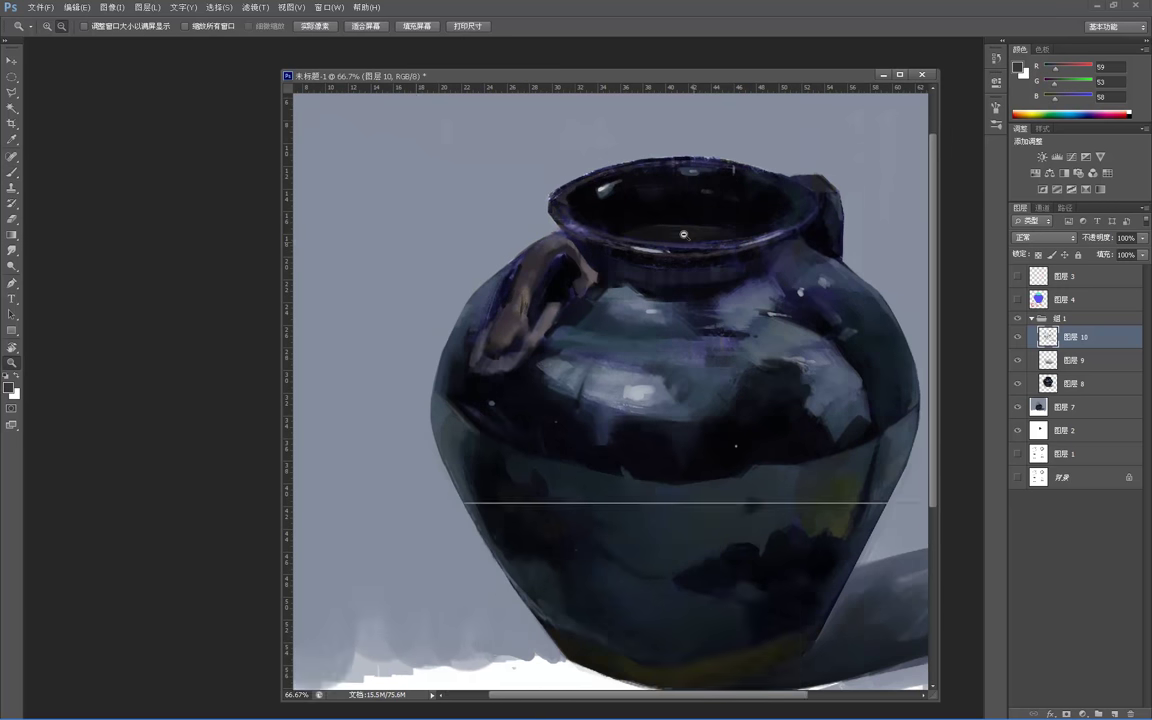
{"action": "left_click", "coordinate": [696, 230], "text": "alt"}
{"action": "left_click", "coordinate": [701, 215], "text": "alt"}
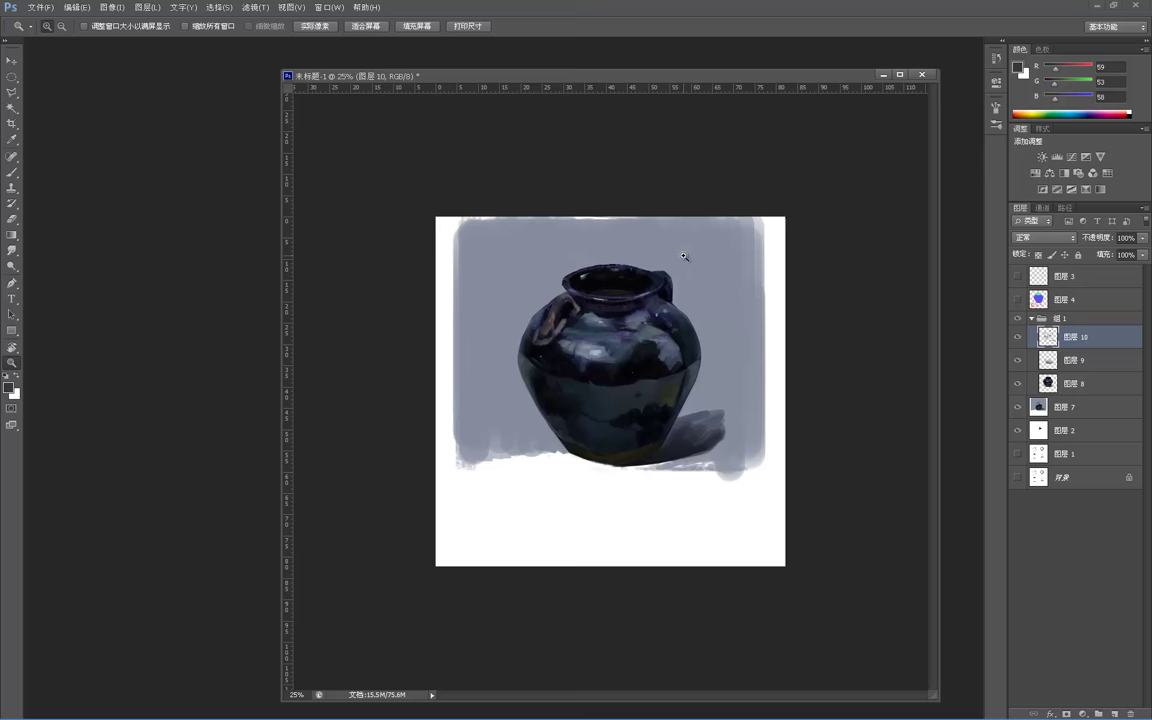
- Touch up the dark seam near the jar's right edge at mid-body with sampled near-black RGB 6, 7, 9
{"action": "left_click", "coordinate": [712, 341]}
{"action": "left_click", "coordinate": [712, 342]}
{"action": "left_click", "coordinate": [712, 344]}
{"action": "key", "text": "b"}
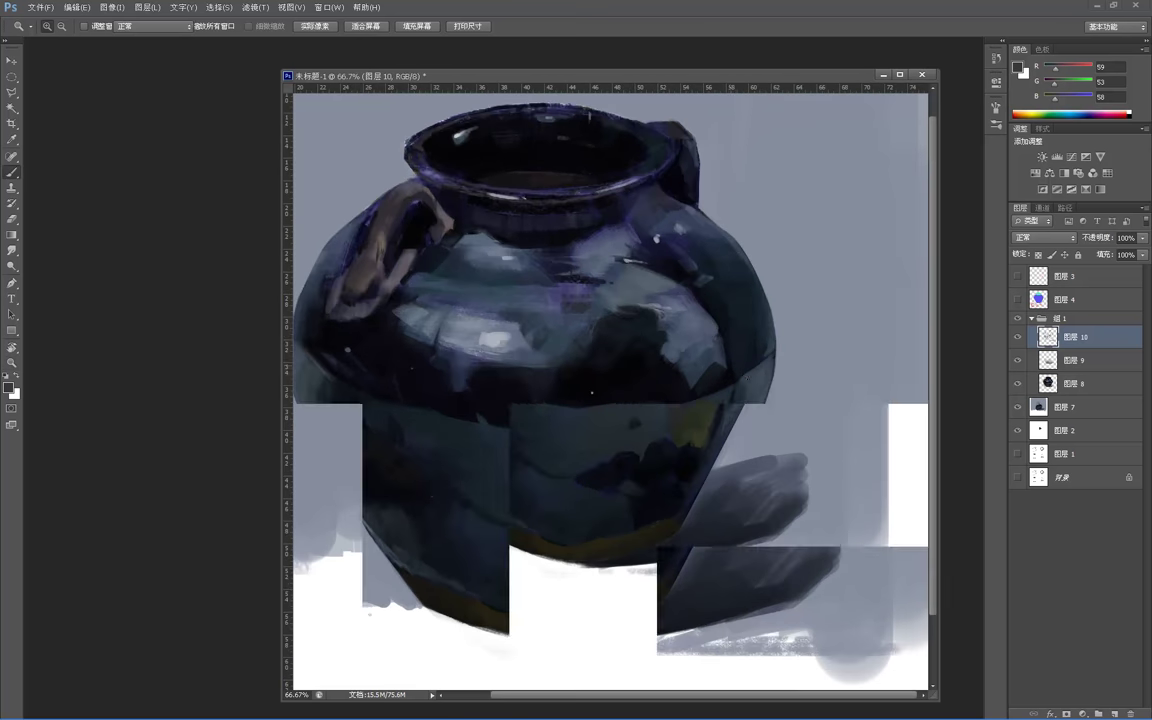
{"action": "left_click", "coordinate": [659, 344], "text": "alt"}
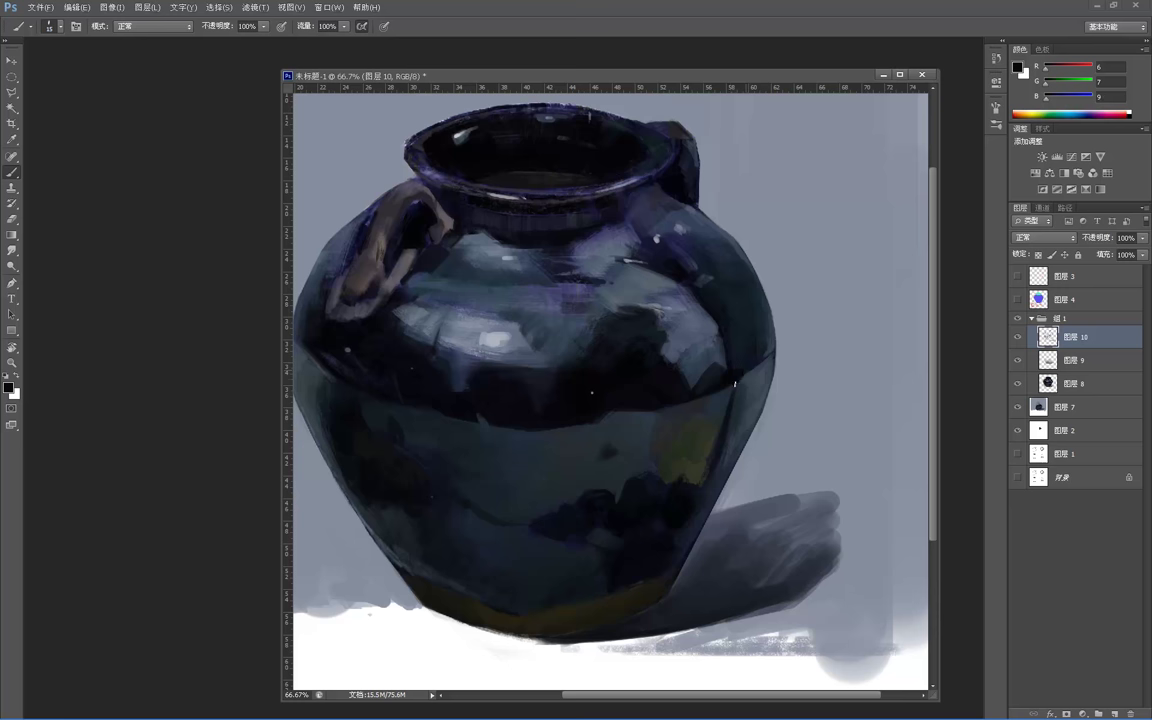
{"action": "key", "text": "z"}
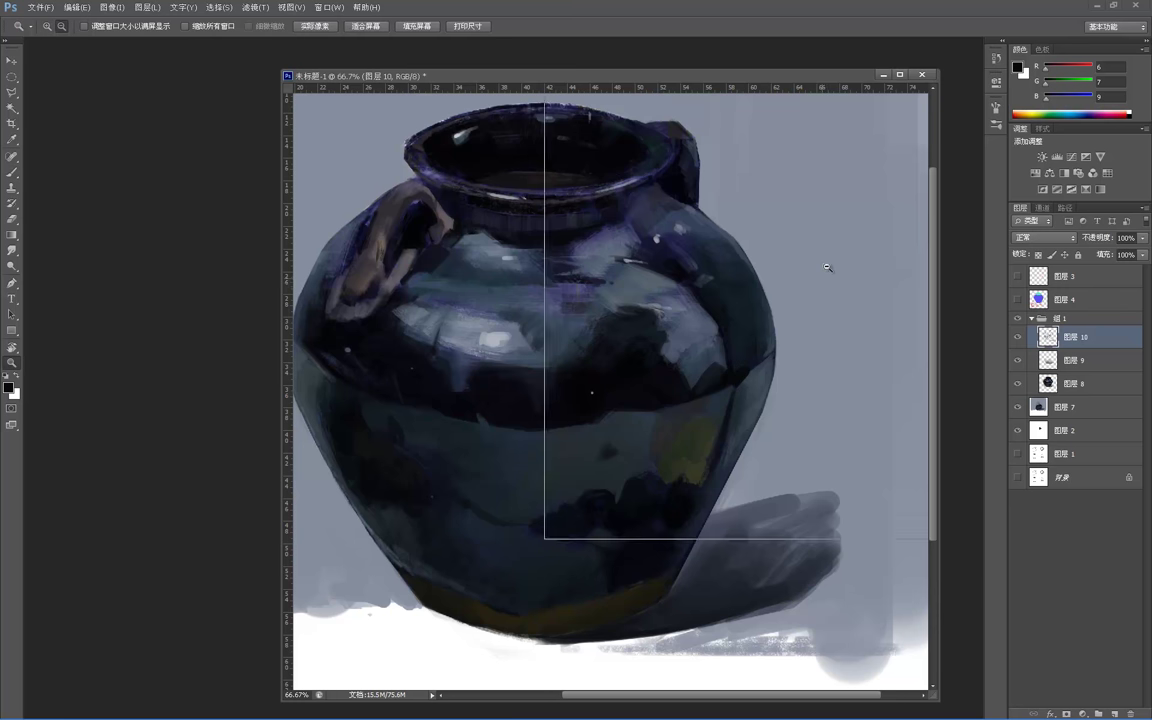
{"action": "left_click", "coordinate": [831, 270], "text": "alt"}
{"action": "left_click", "coordinate": [831, 266], "text": "alt"}
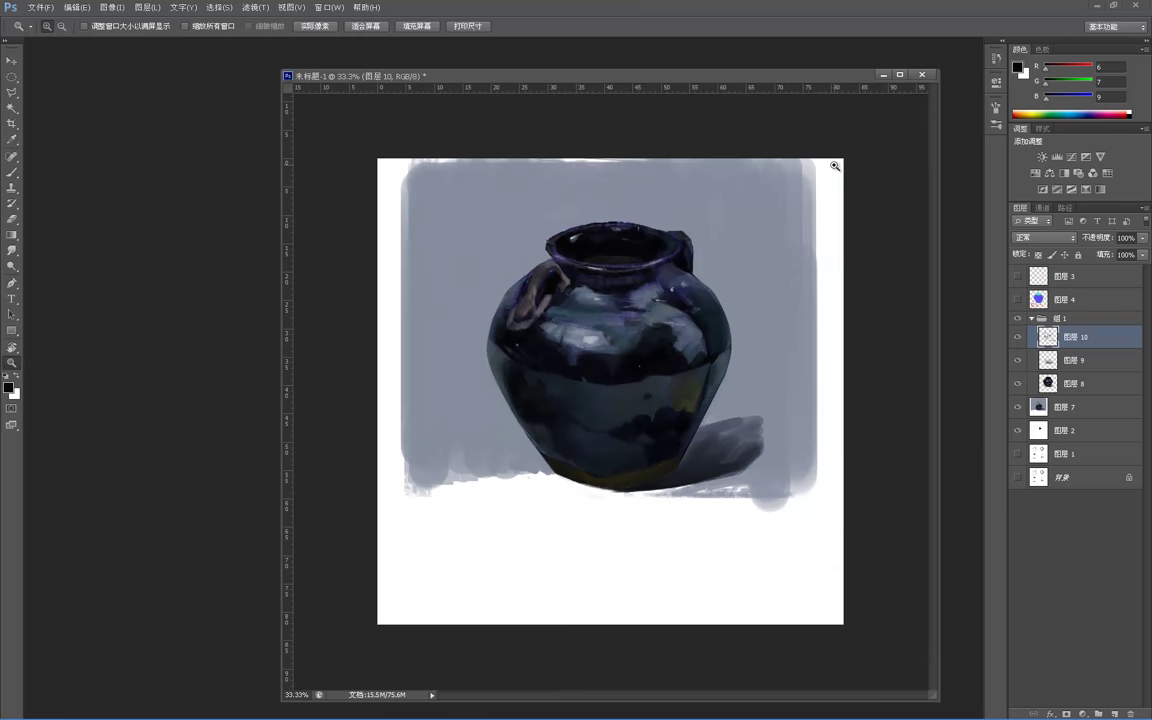